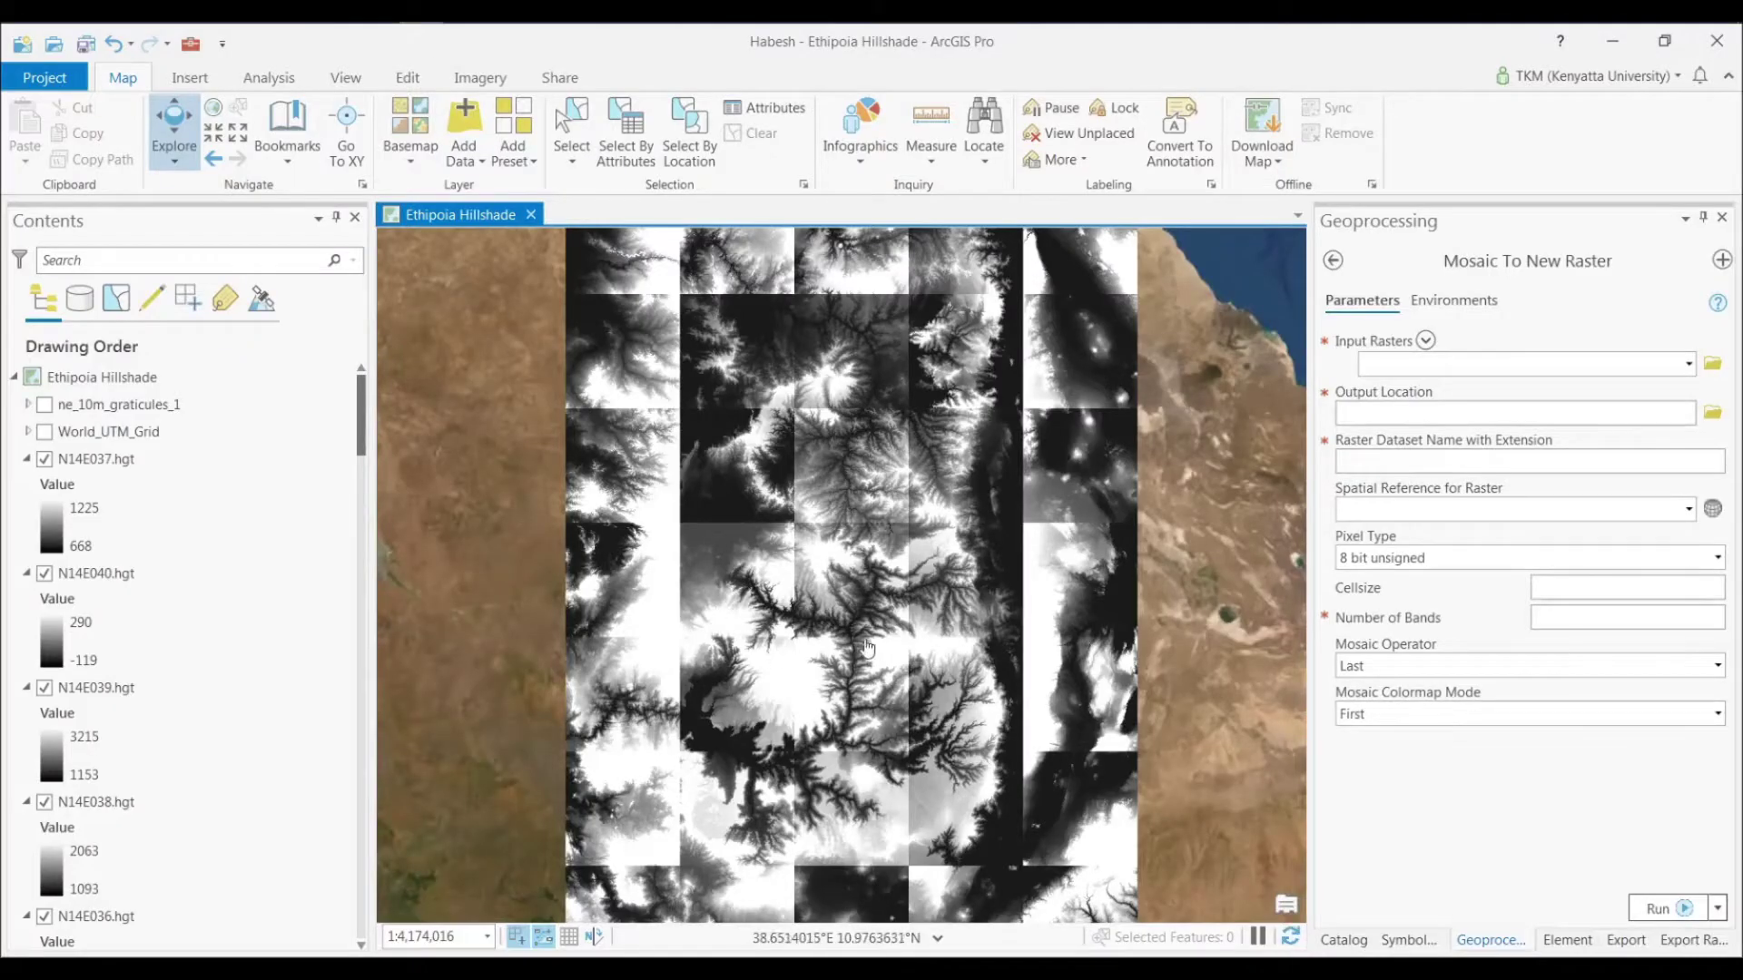
Step: Inspect the pixel value of tile N10E038.hgt on the map and close its pop-up
left_click(845, 695)
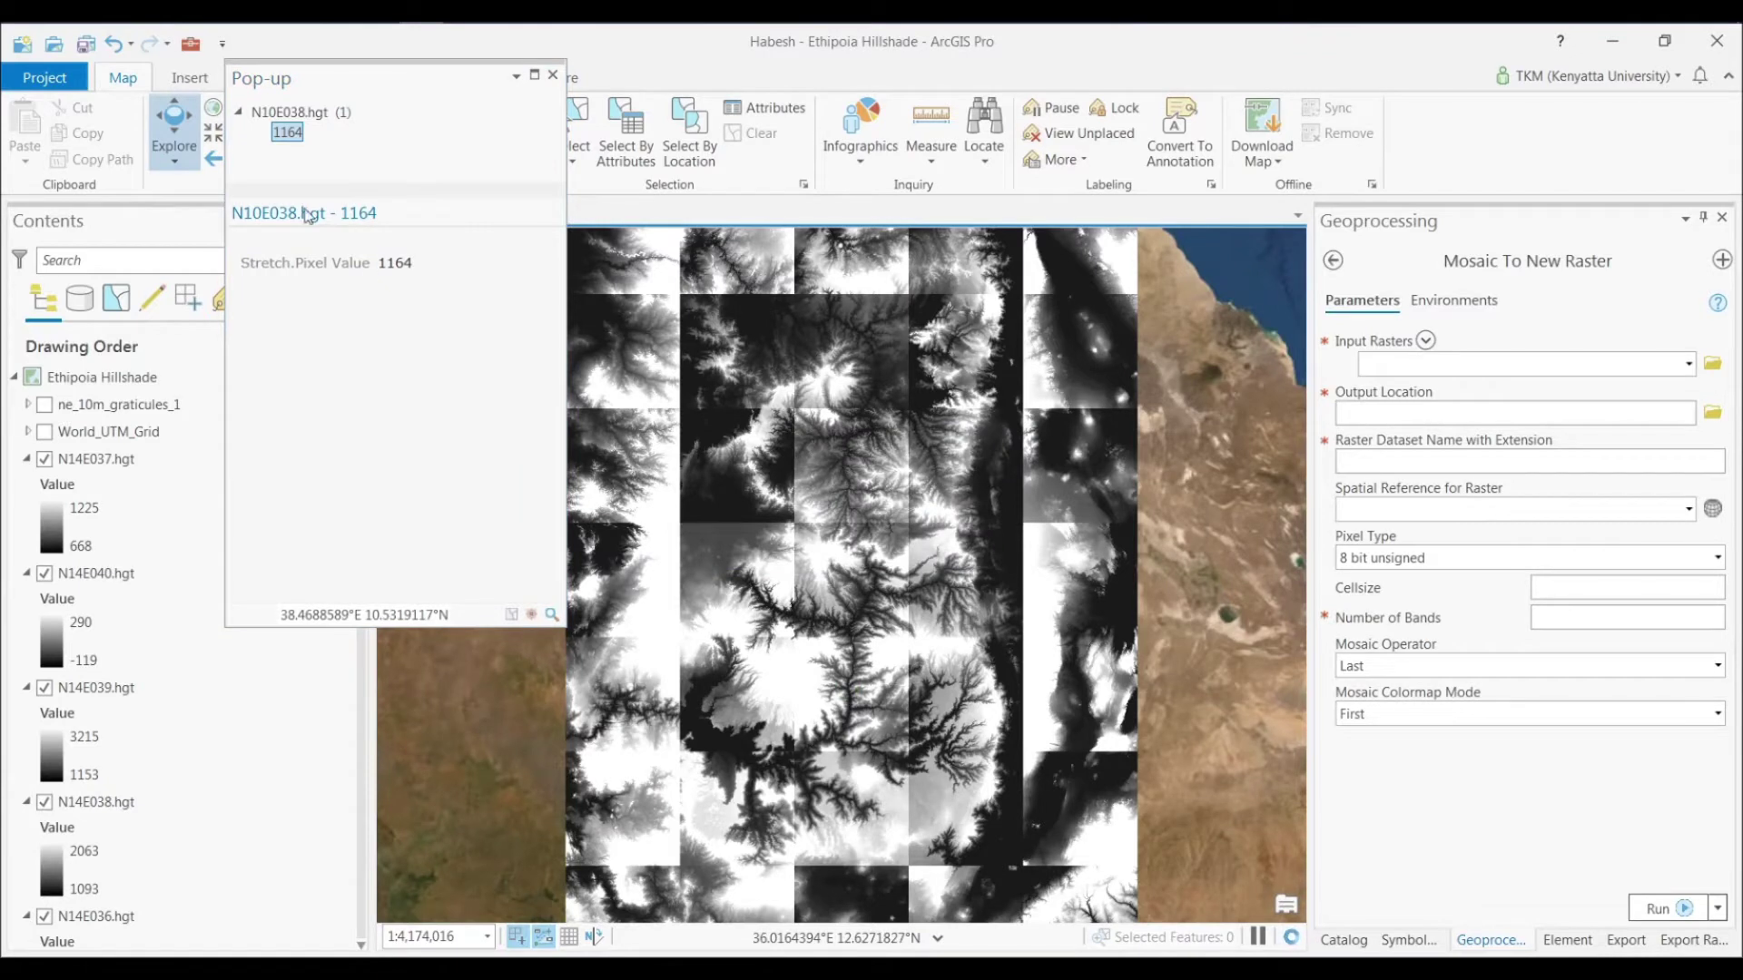
left_click(552, 75)
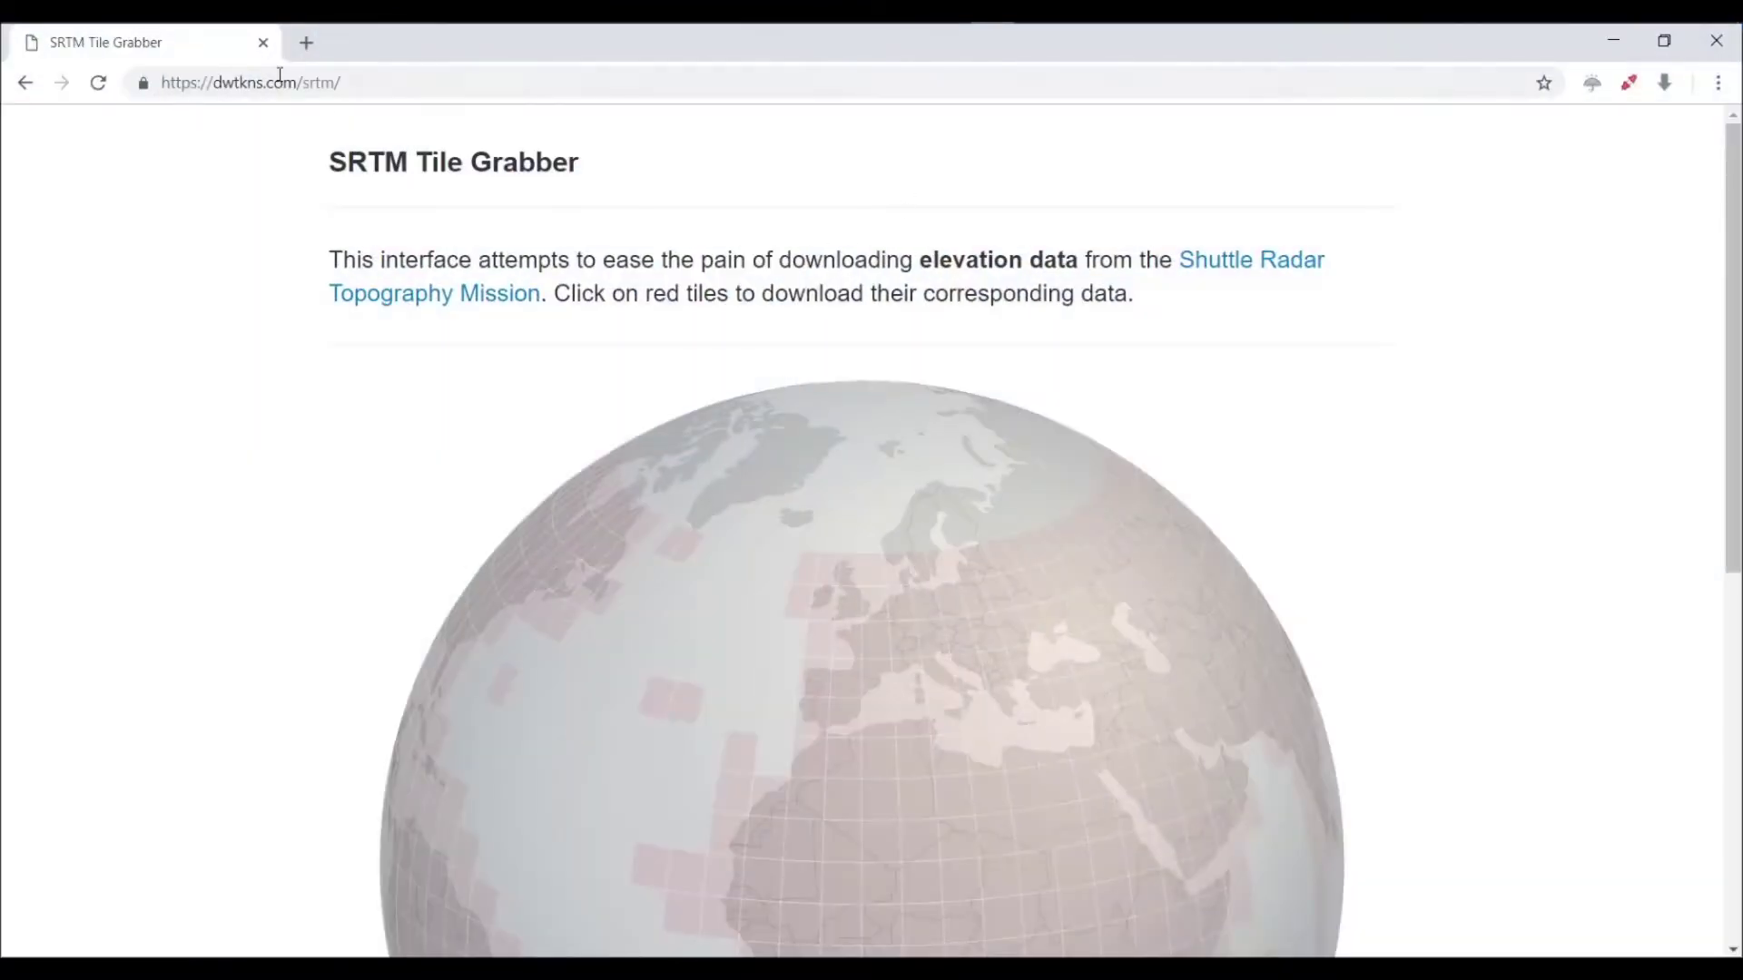
Step: Switch to the SRTM Tile Grabber page in the browser and download the elevation tile covering Ethiopia from the globe
left_click(280, 79)
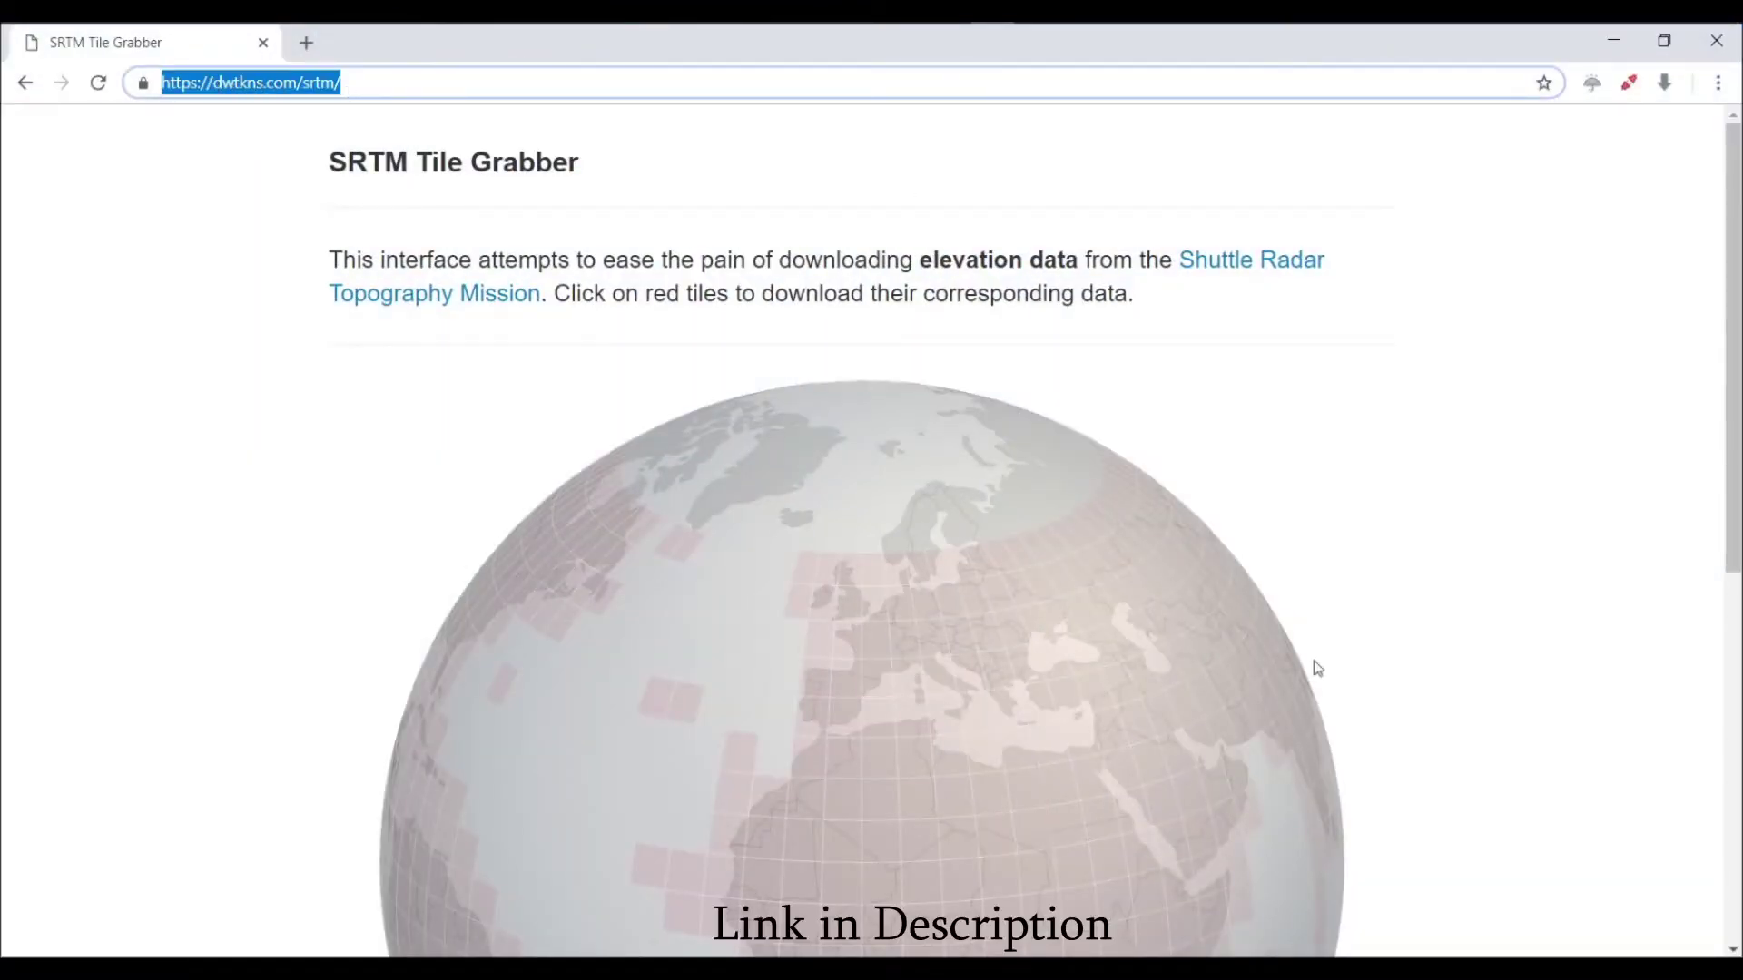
scroll(1346, 579, "down", 5)
left_click_drag(1360, 679, 1126, 635)
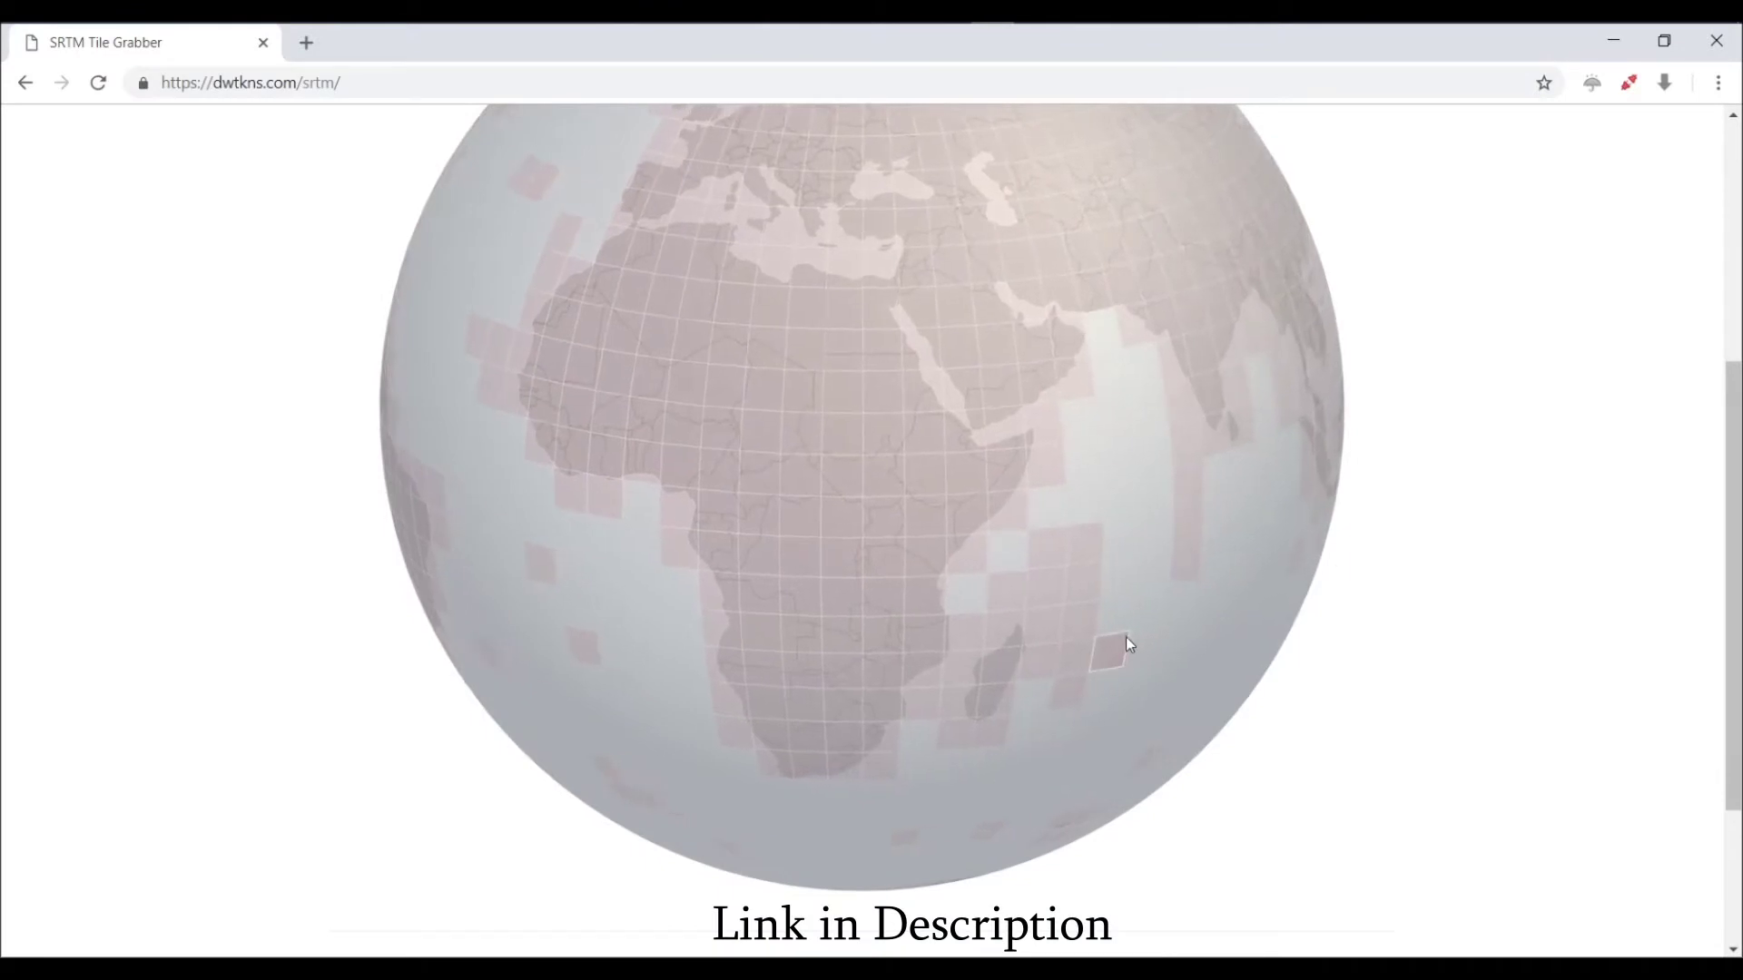
left_click(930, 480)
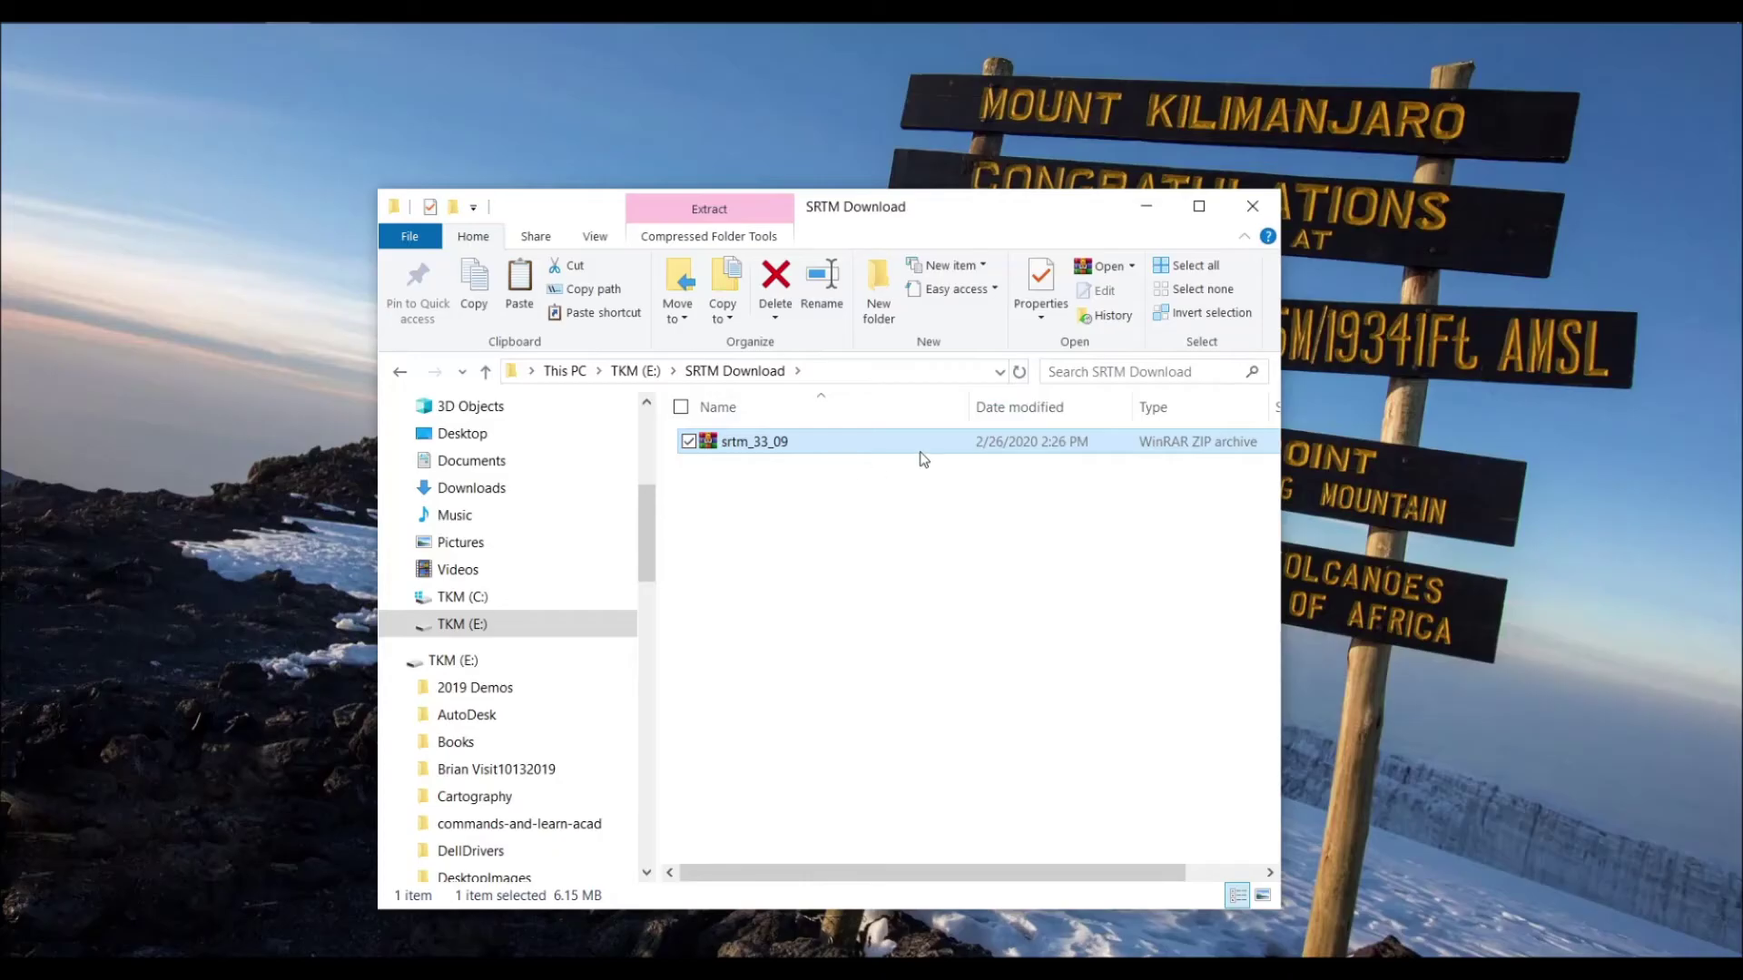
Step: Extract the srtm_33_09 ZIP archive in the SRTM Download folder using File Explorer
right_click(767, 437)
mouse_move(472, 595)
left_click(836, 682)
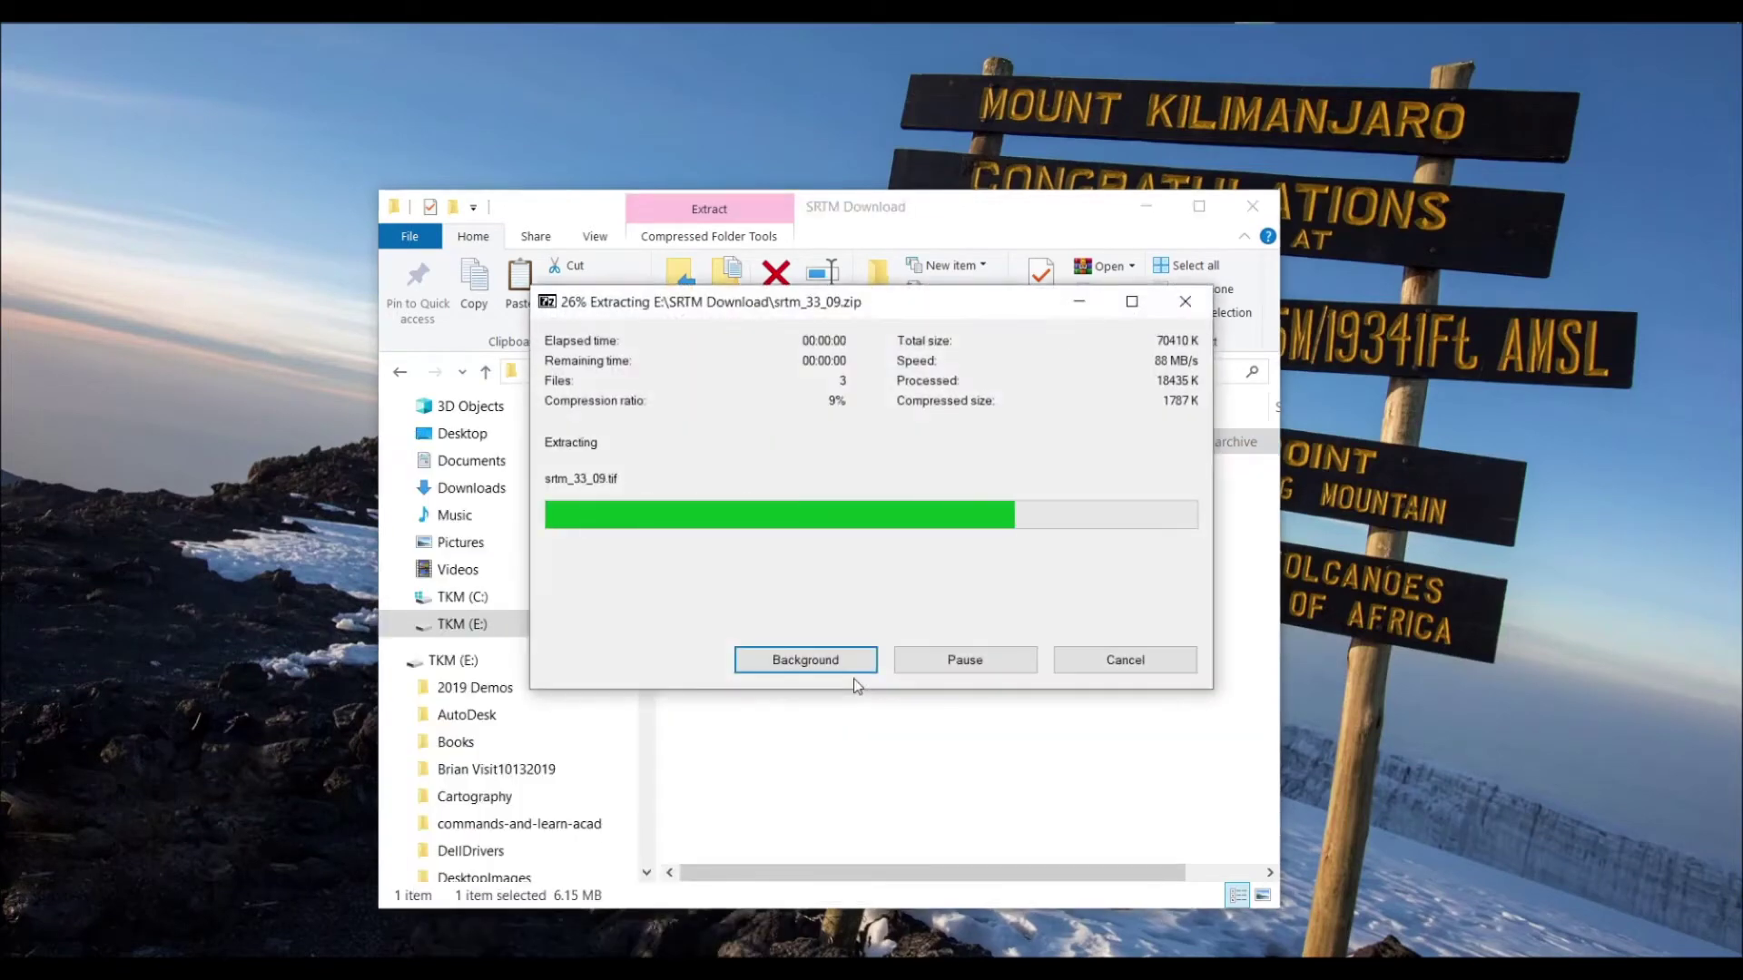
left_click(742, 511)
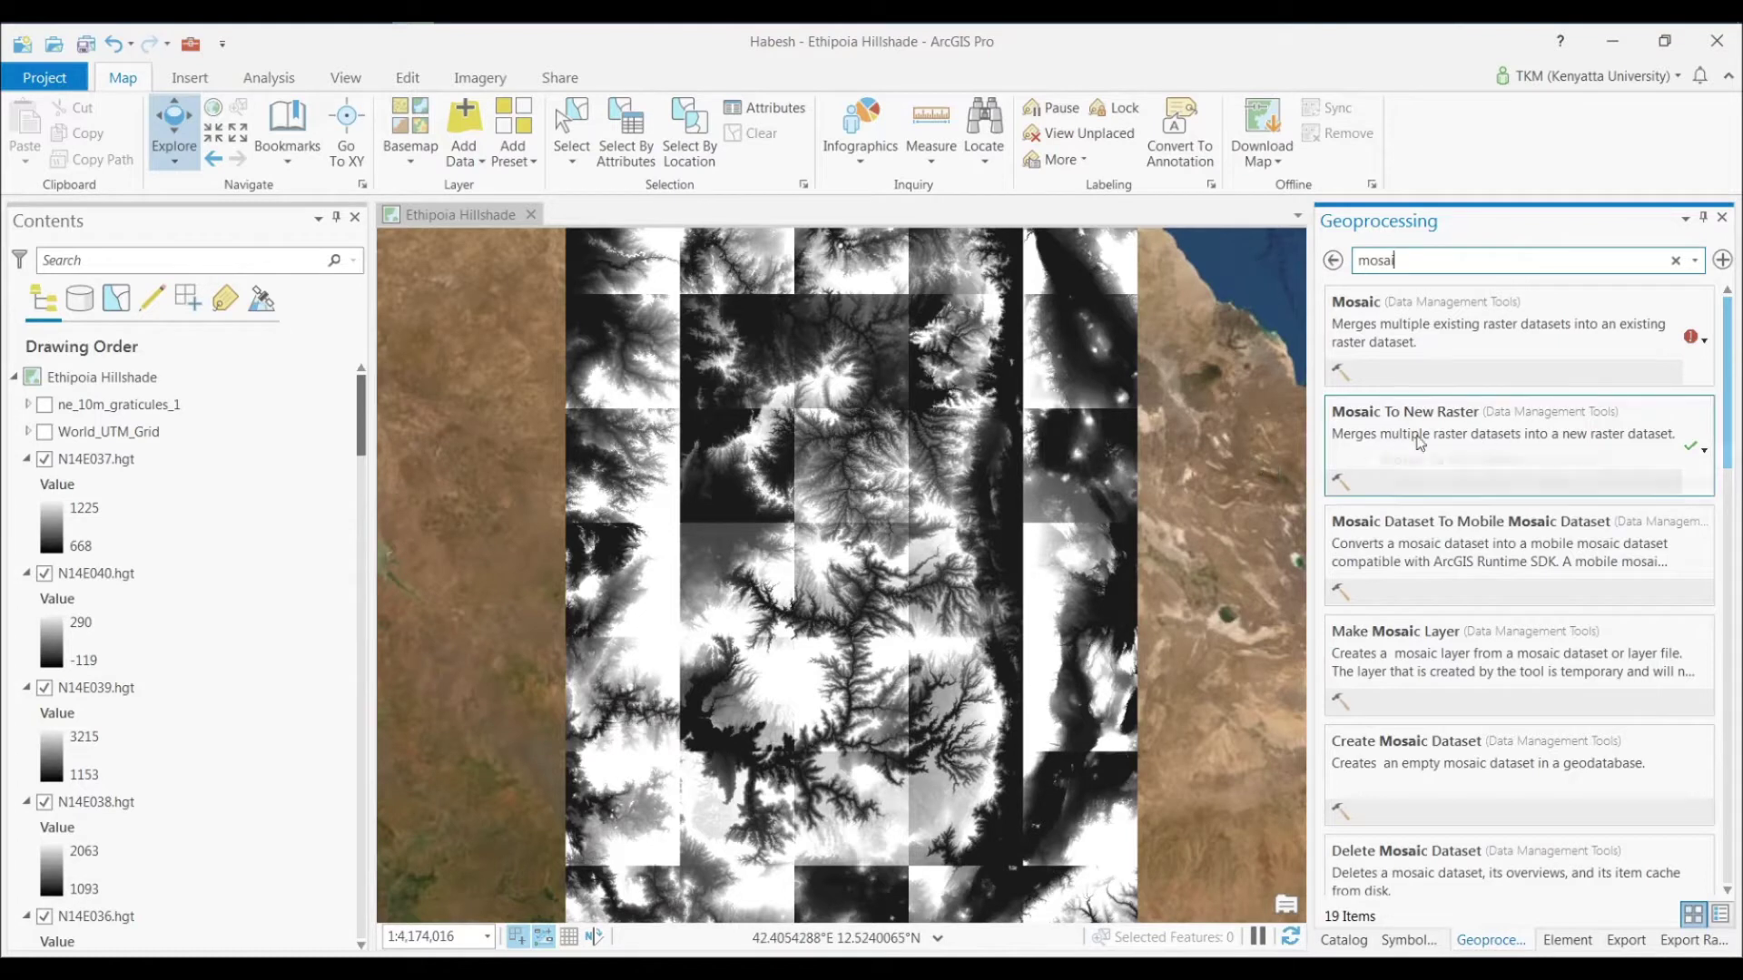
Step: Open the Mosaic To New Raster tool in ArcGIS Pro and add all .hgt tiles from N08E036 to N14E040 as input rasters
left_click_drag(1421, 433, 1426, 428)
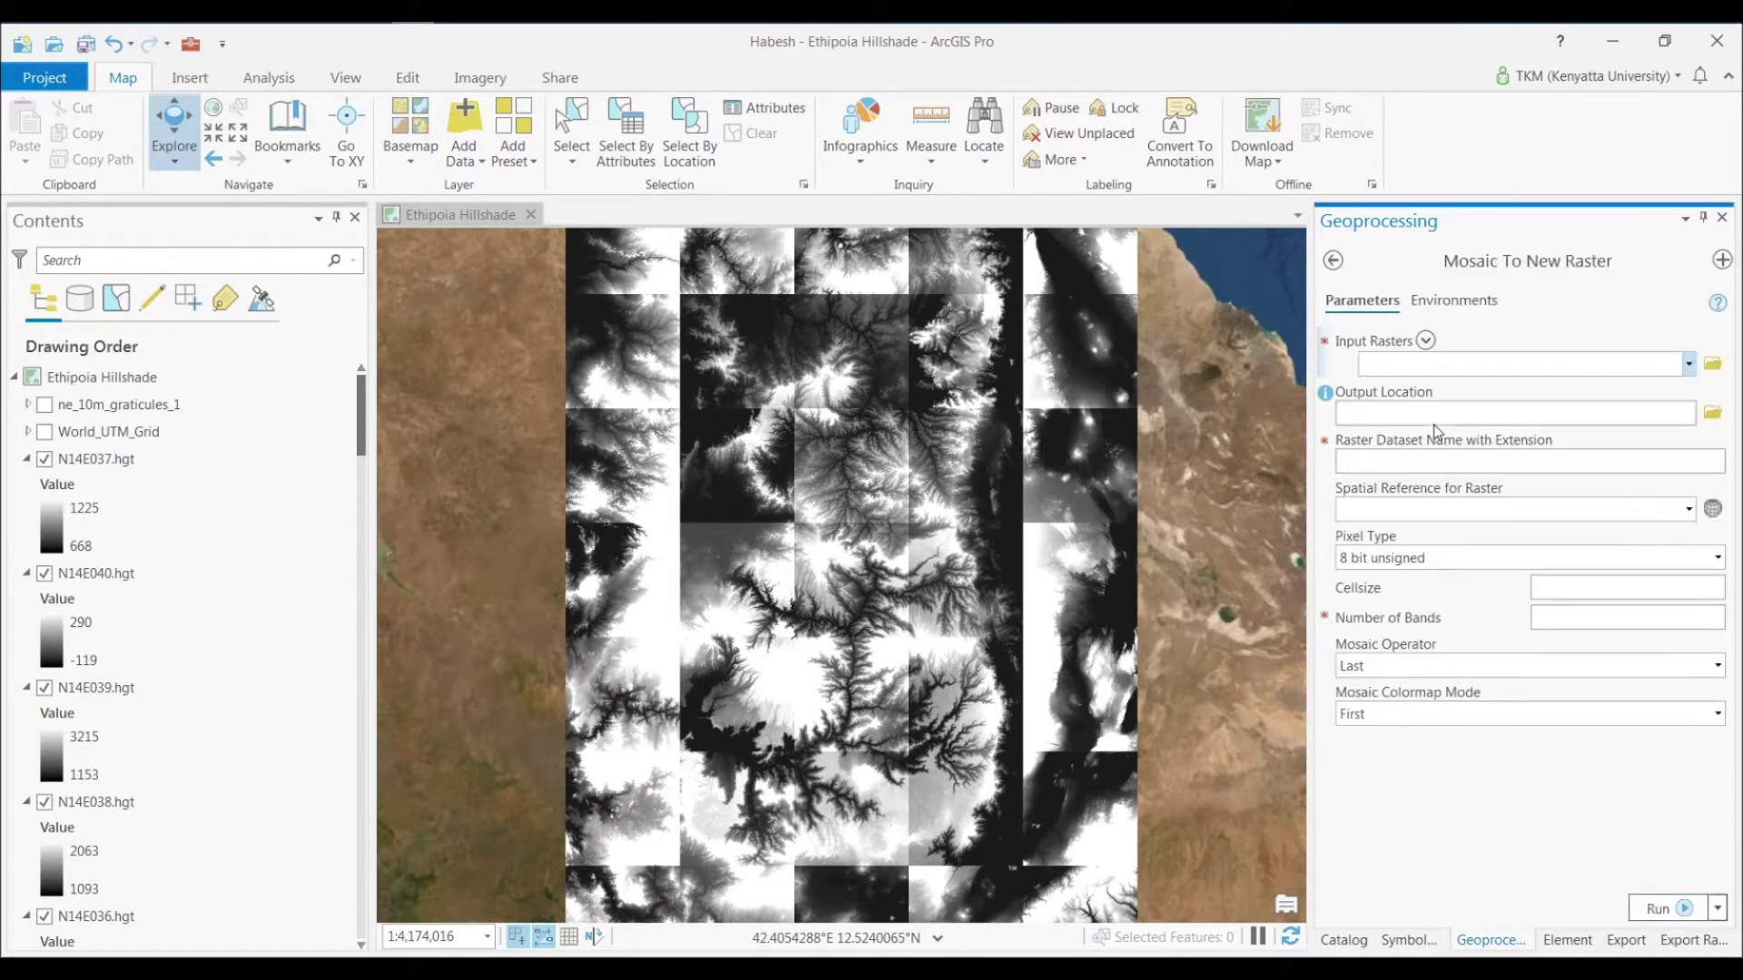
left_click(1426, 343)
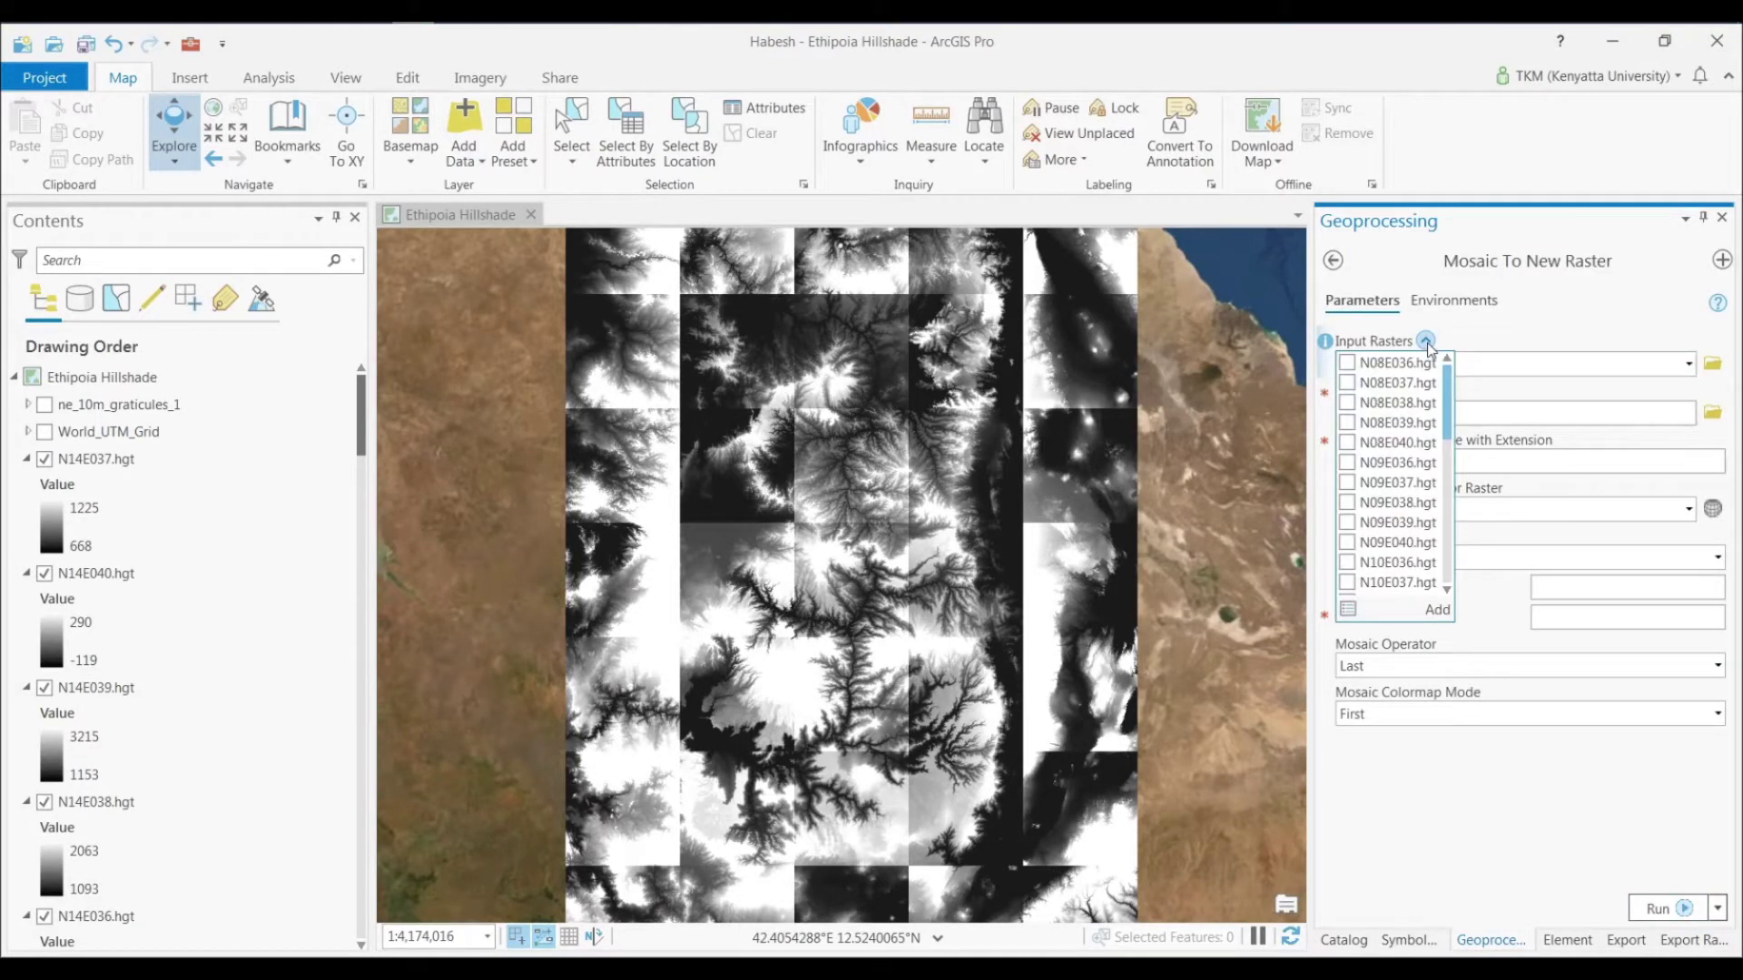
scroll(1405, 483, "down", 8)
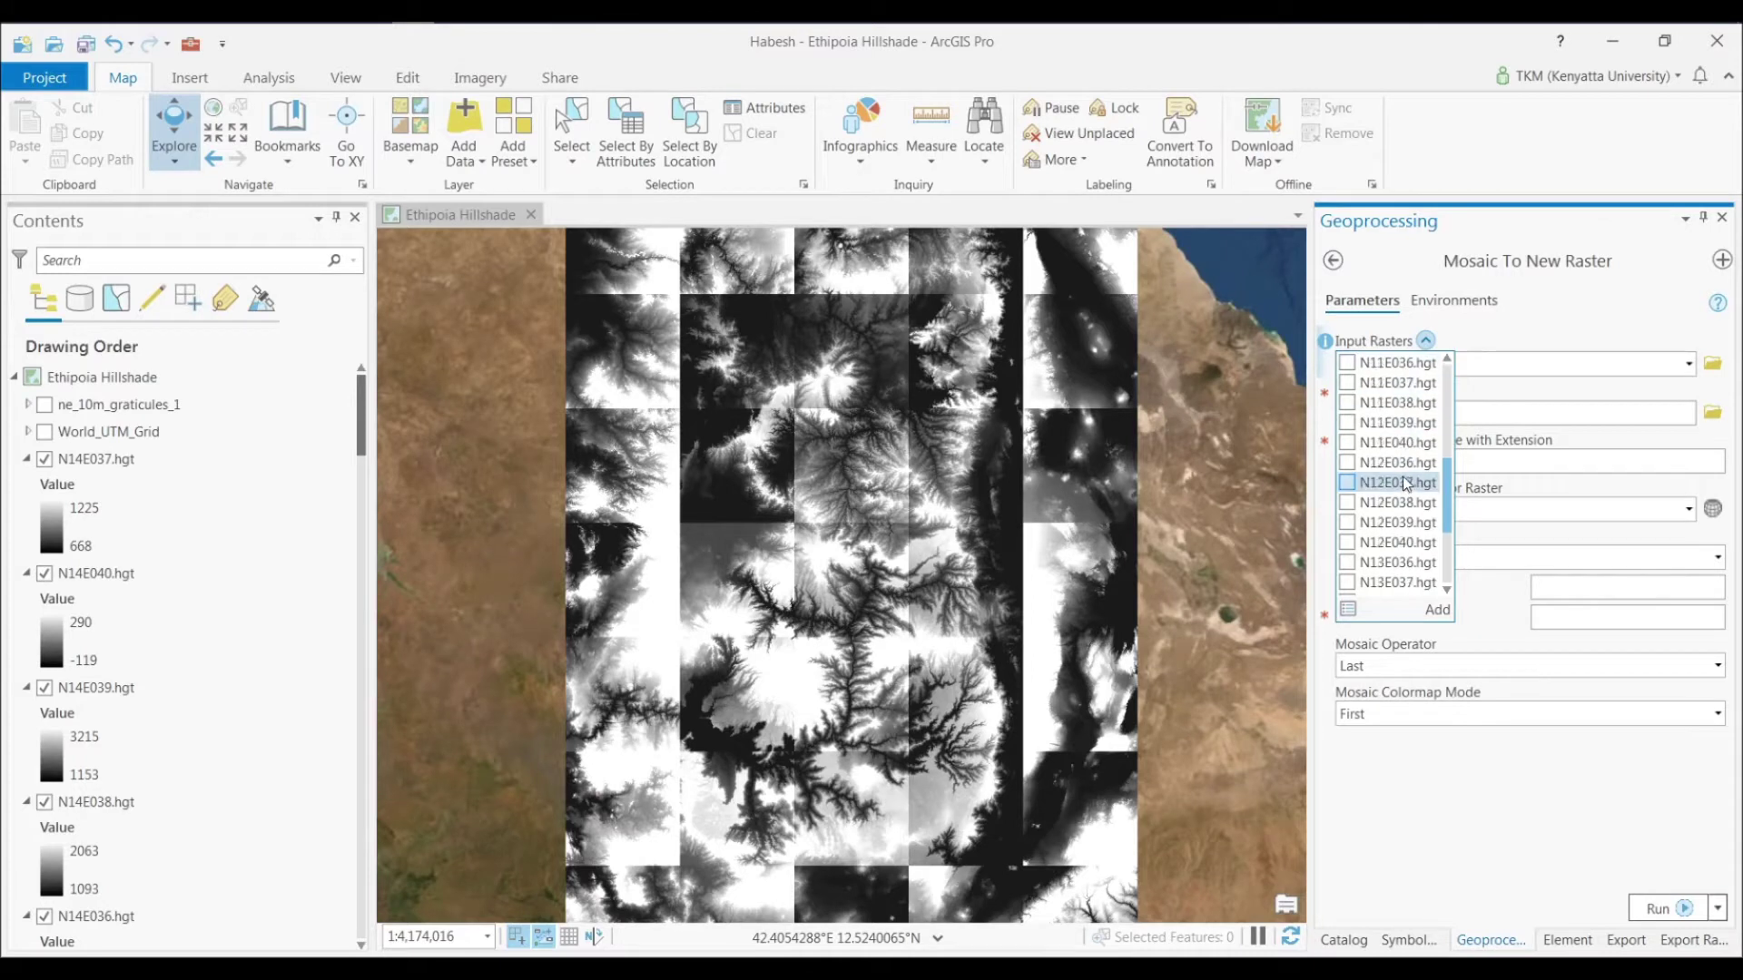
left_click(1348, 611)
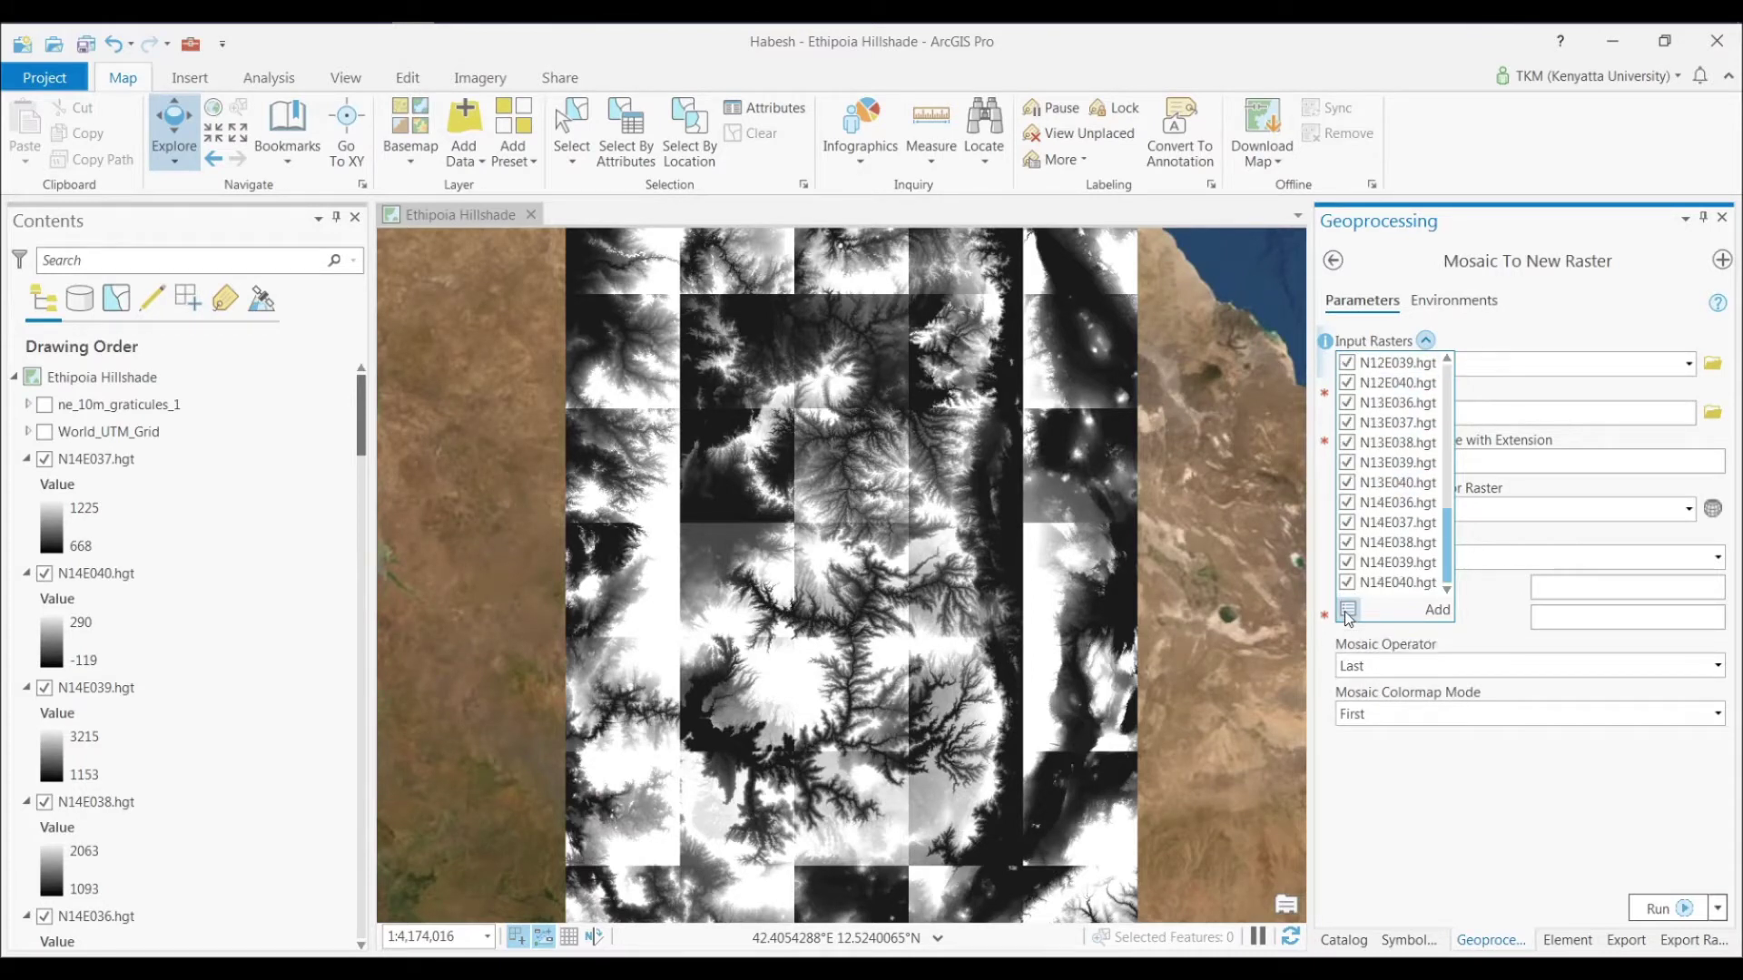
left_click(1431, 609)
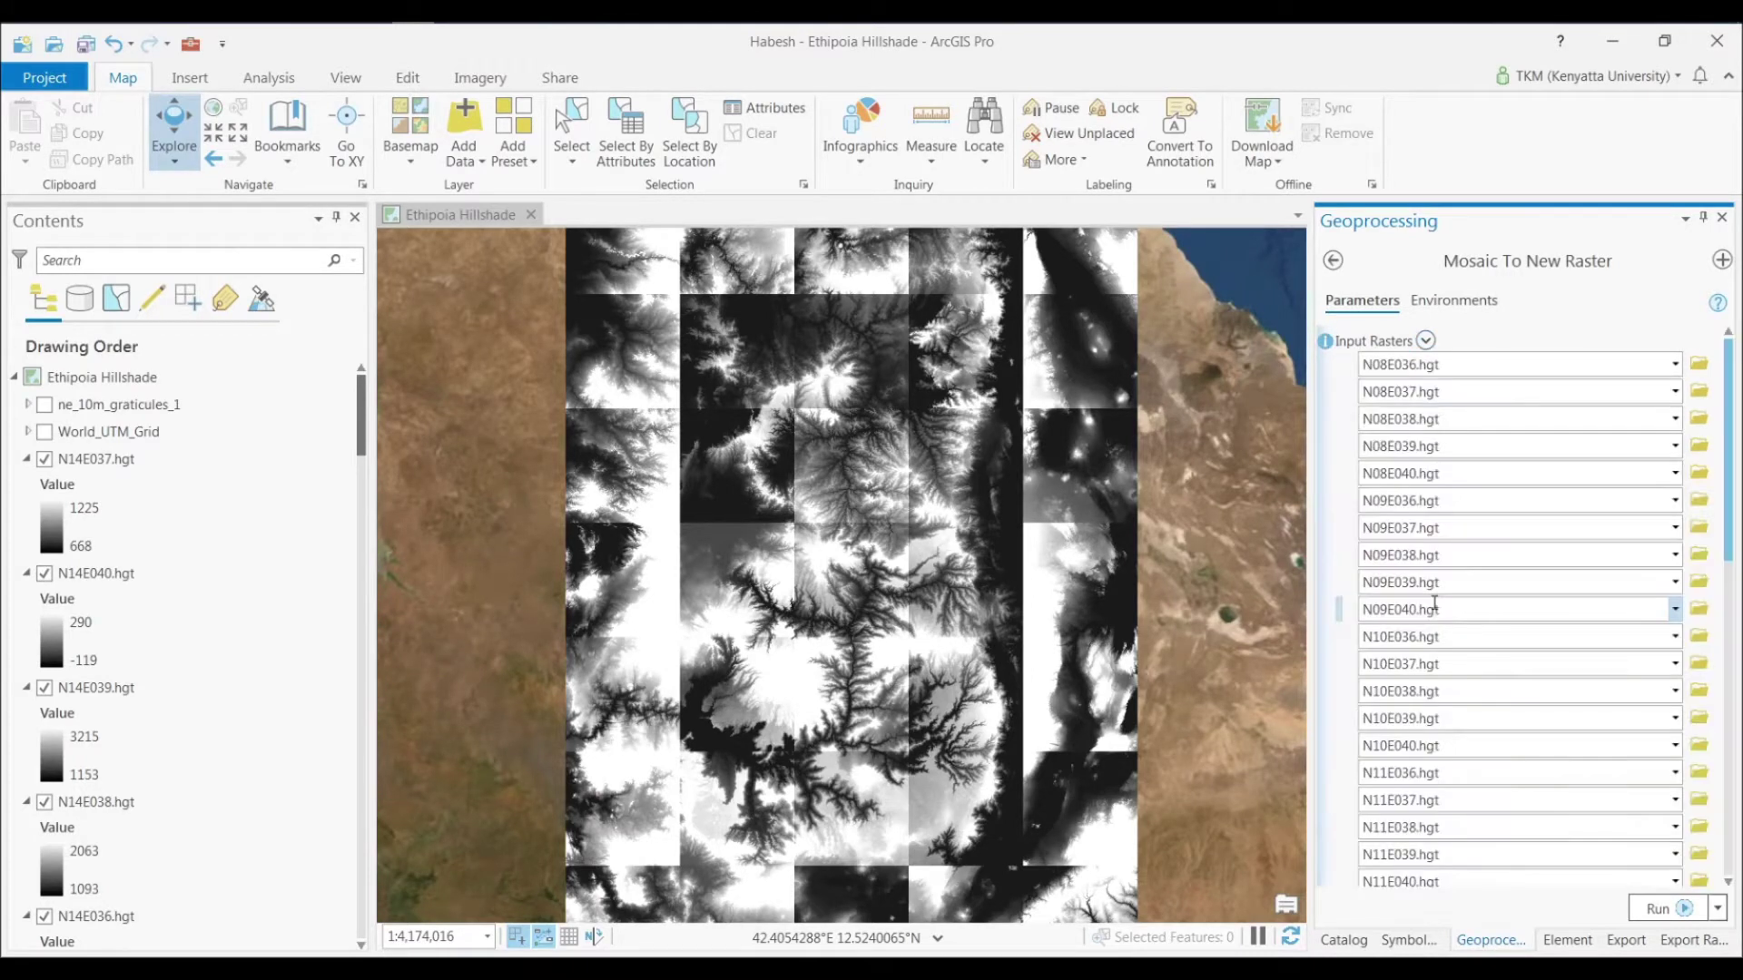
Step: Create an SRTM_Ethiopia folder in GIS-Carto-Projects, set it as the output location, and name the raster dataset SRTM_Ethiopia
left_click_drag(1729, 414, 1714, 715)
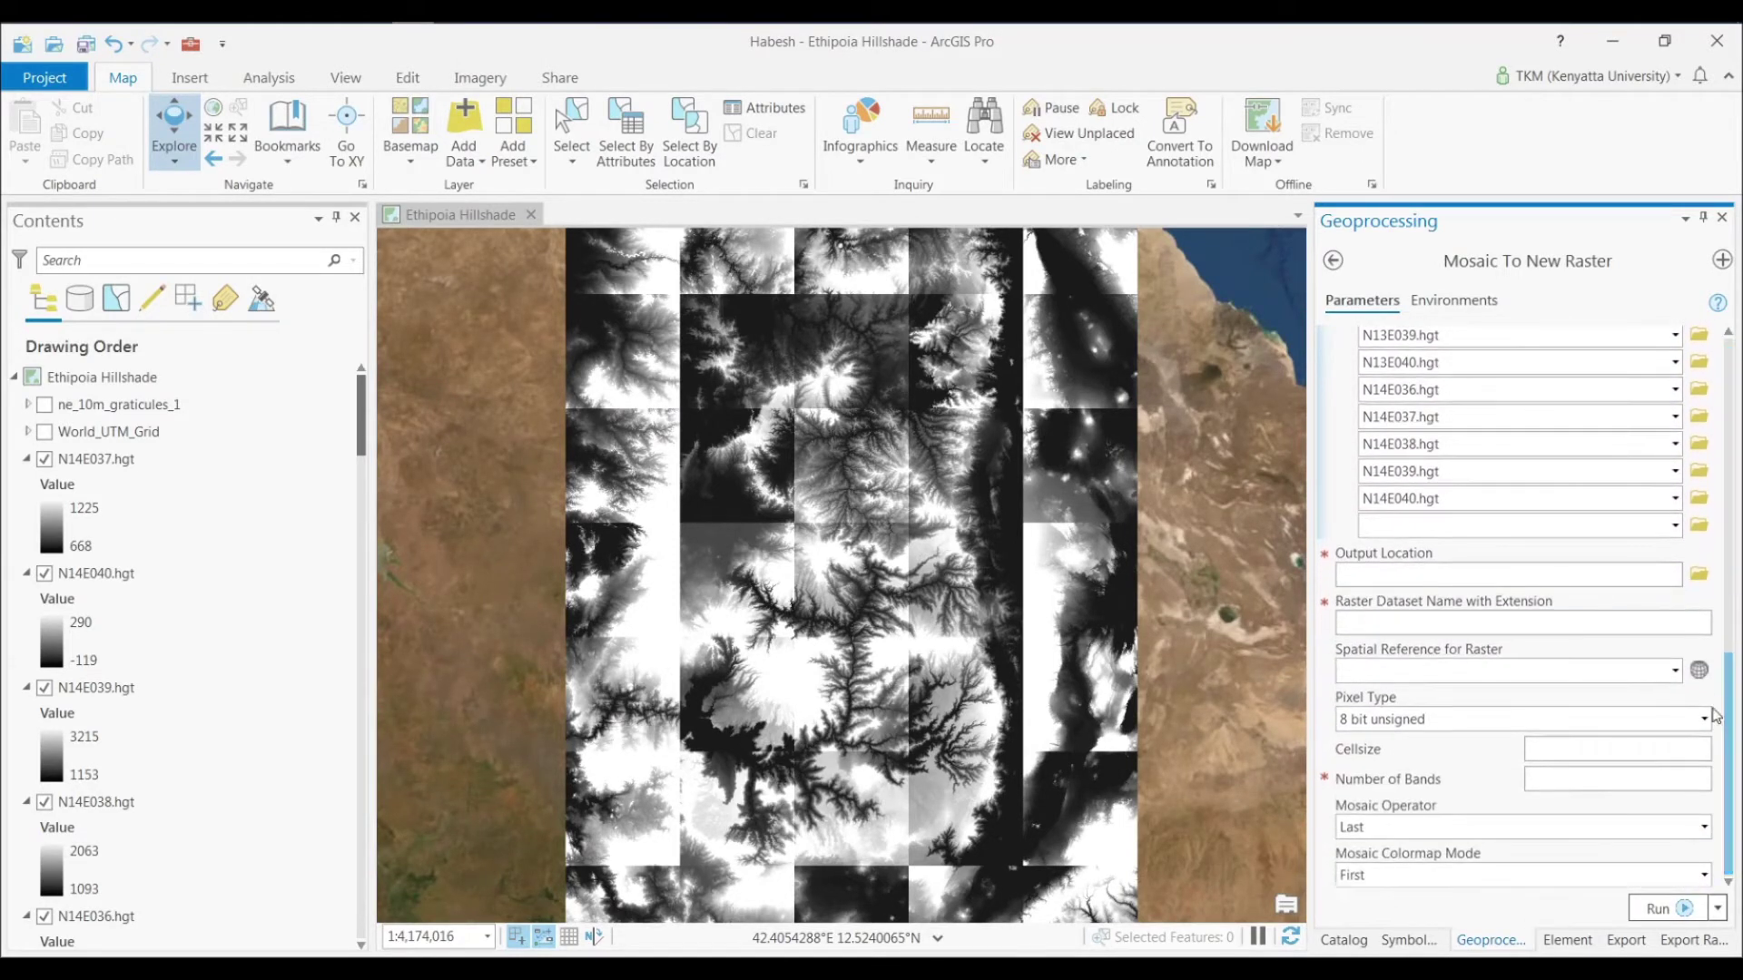
left_click(1699, 575)
left_click(331, 233)
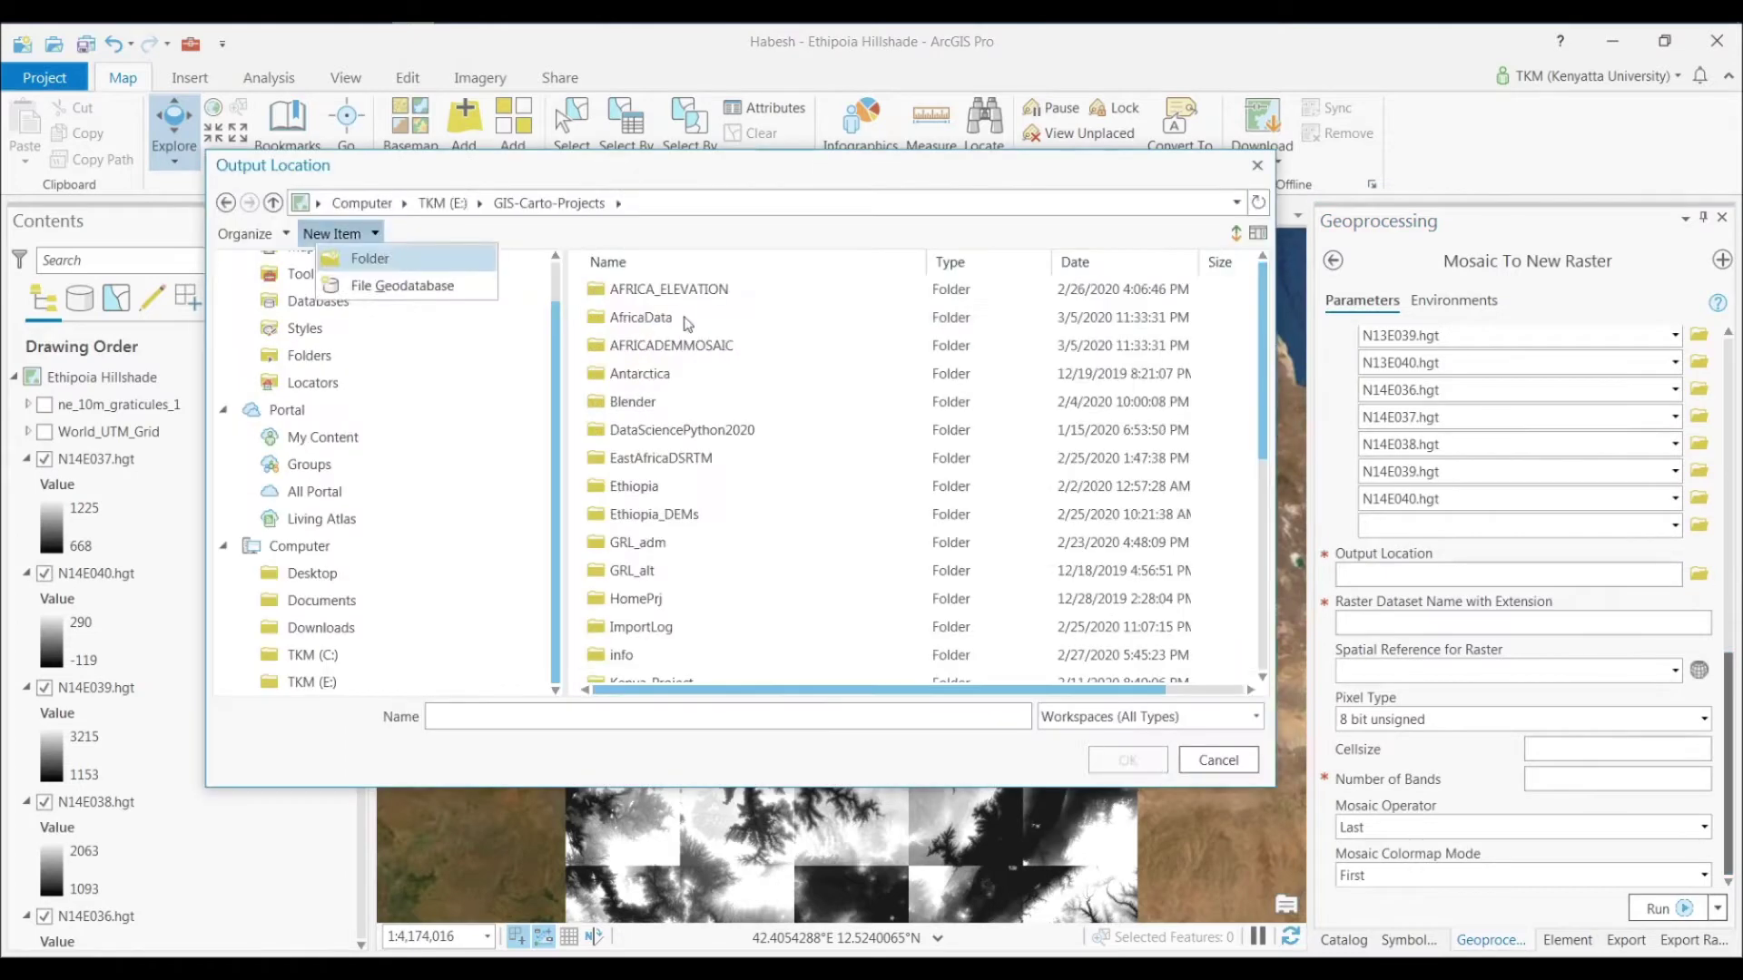
left_click(383, 257)
type("SRTM")
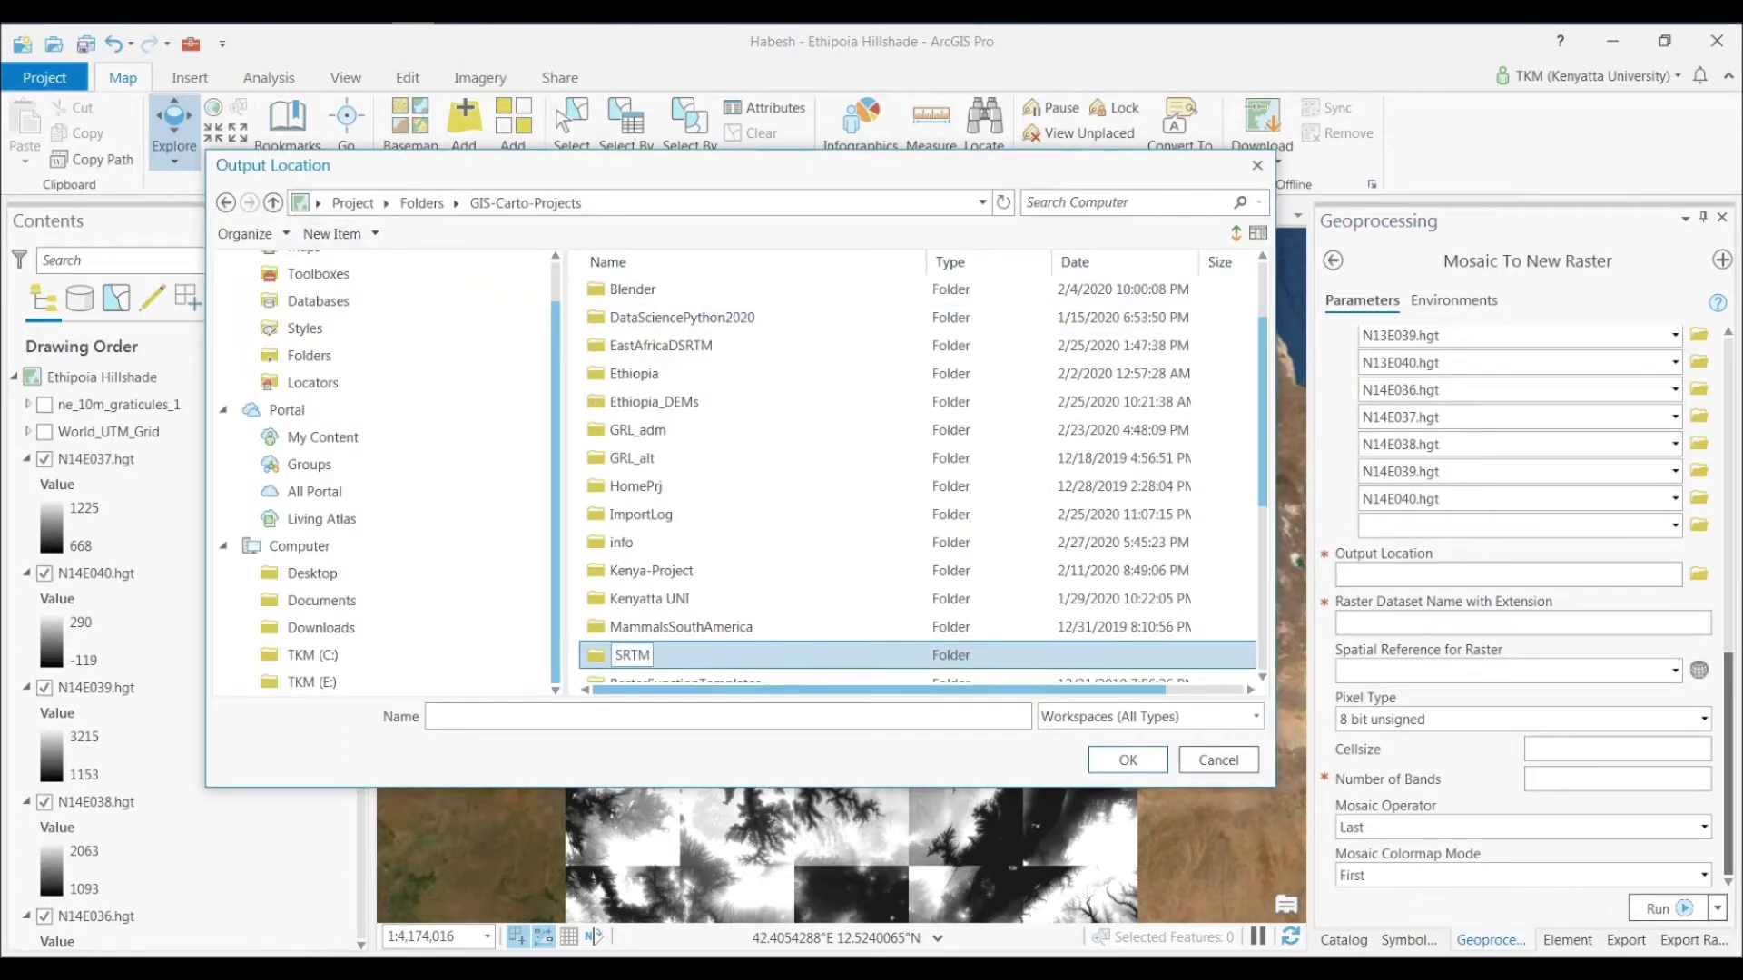
key("Return")
key("Return")
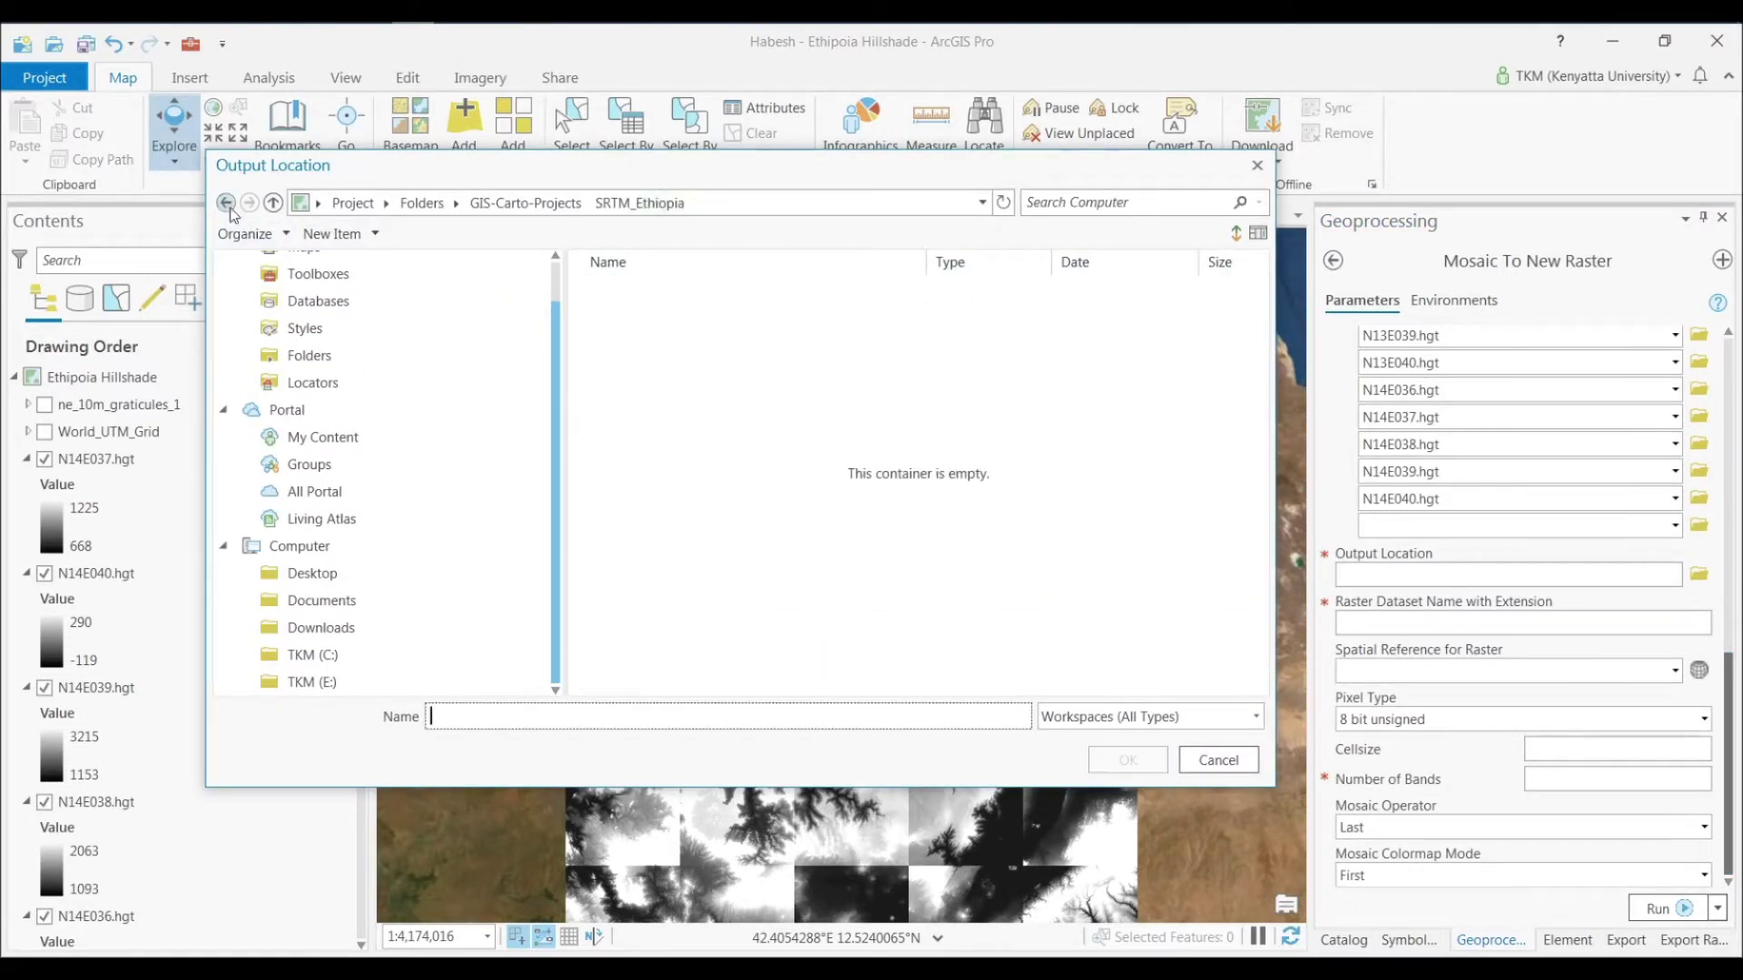
left_click(270, 205)
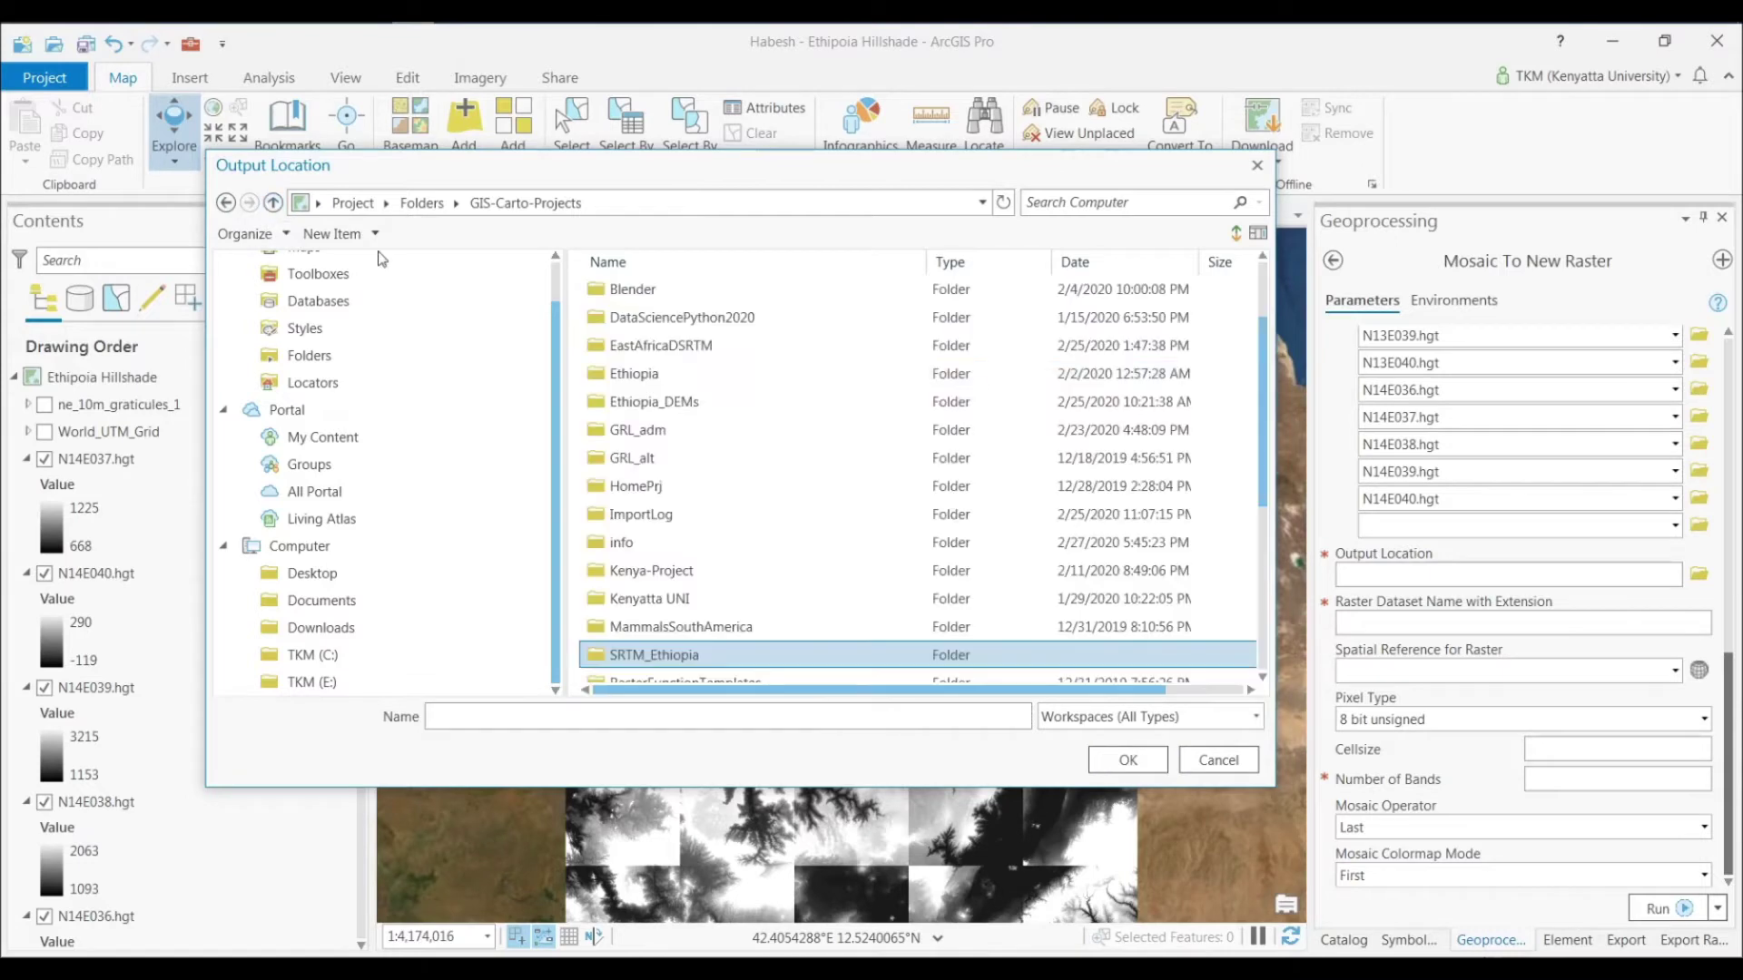
left_click(1124, 765)
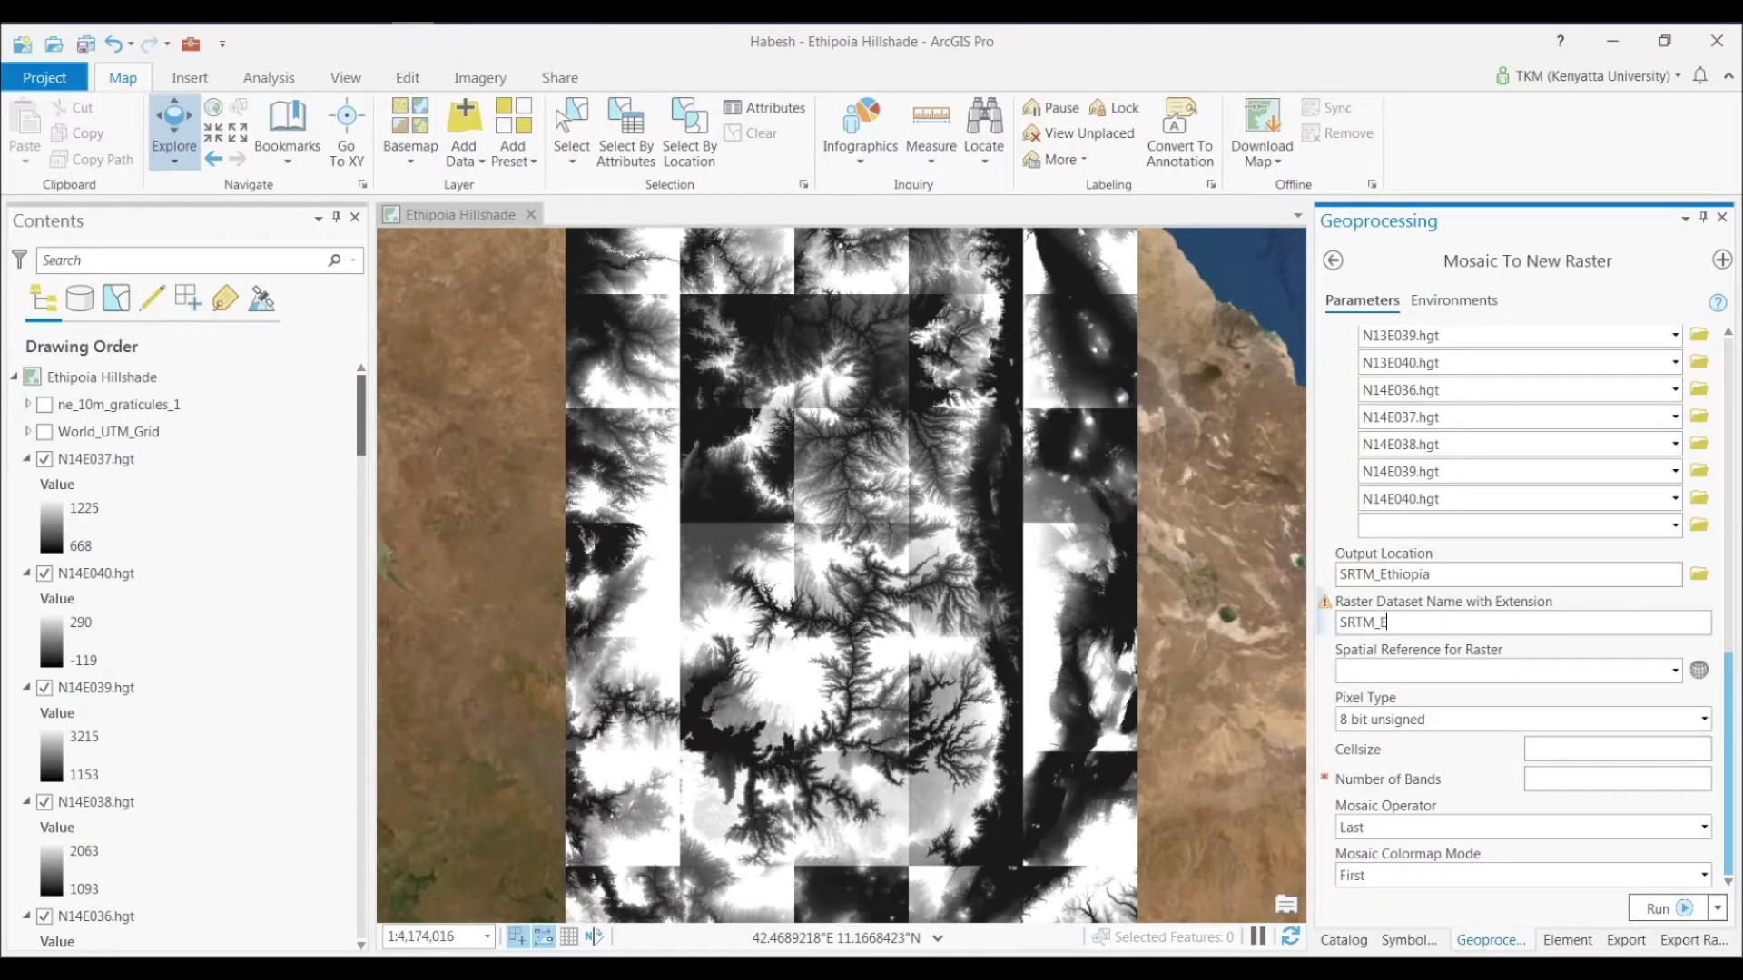
Step: Use the spatial reference of N14E037.hgt (GCS_WGS_1984), 8 bit unsigned pixel type and 1 band, and run the mosaic tool
left_click(1675, 670)
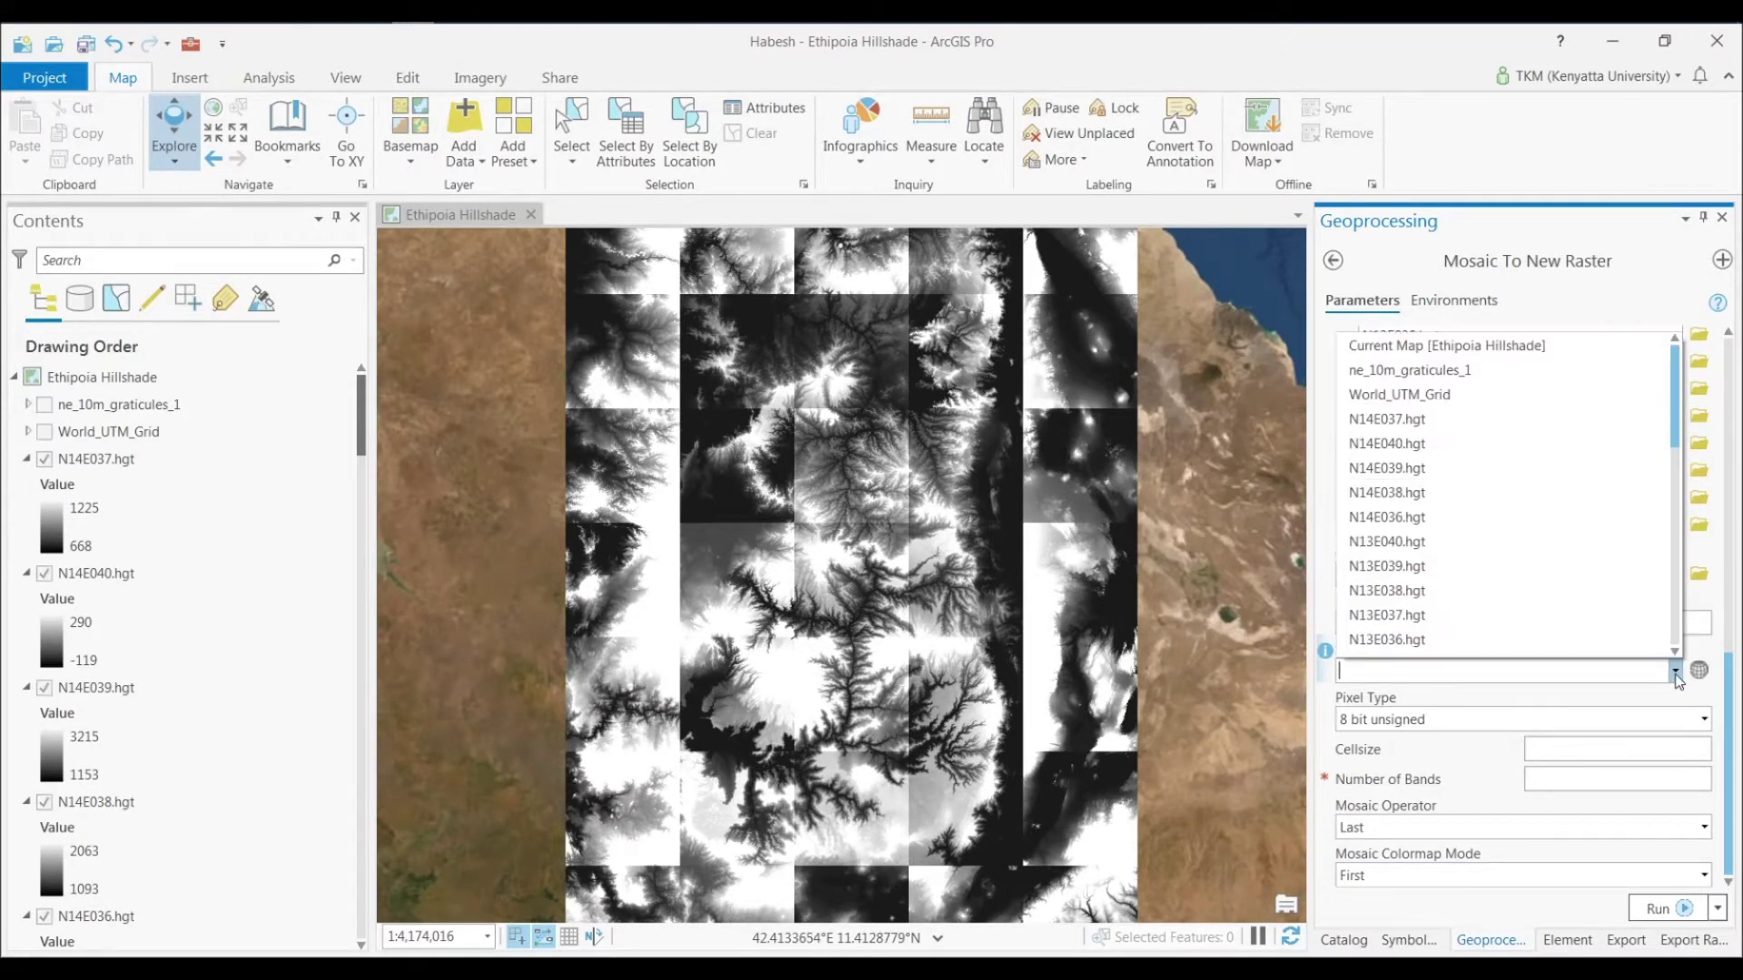
left_click(1431, 421)
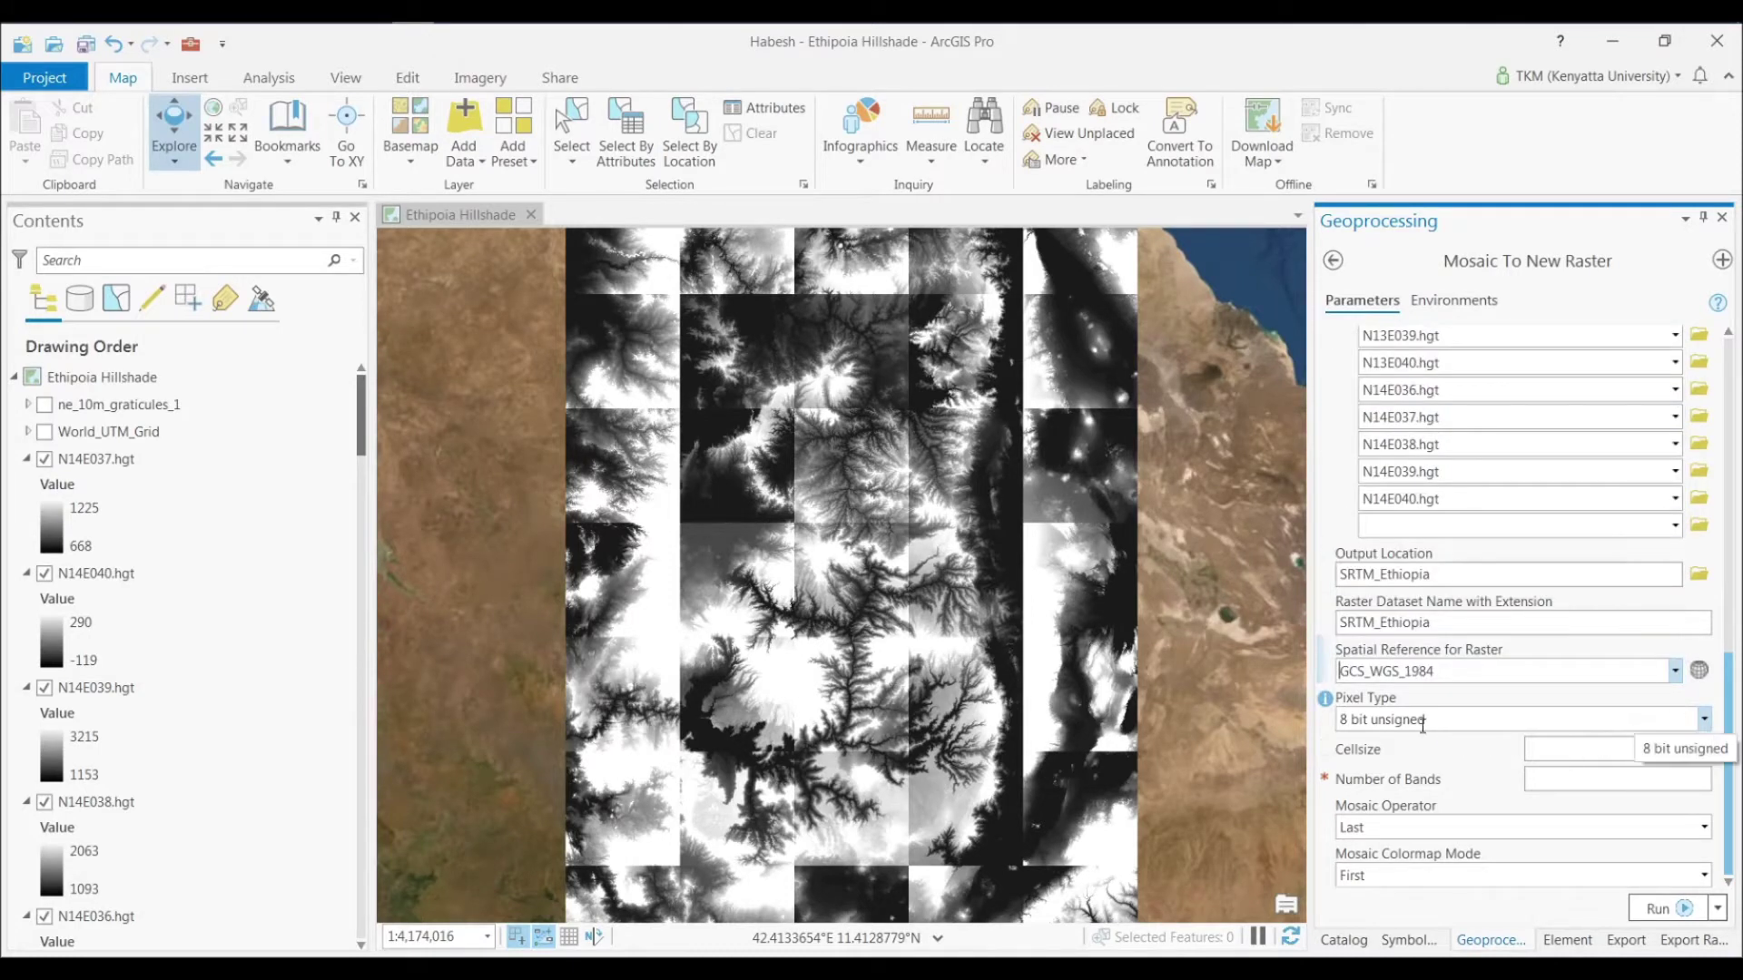
left_click(1704, 719)
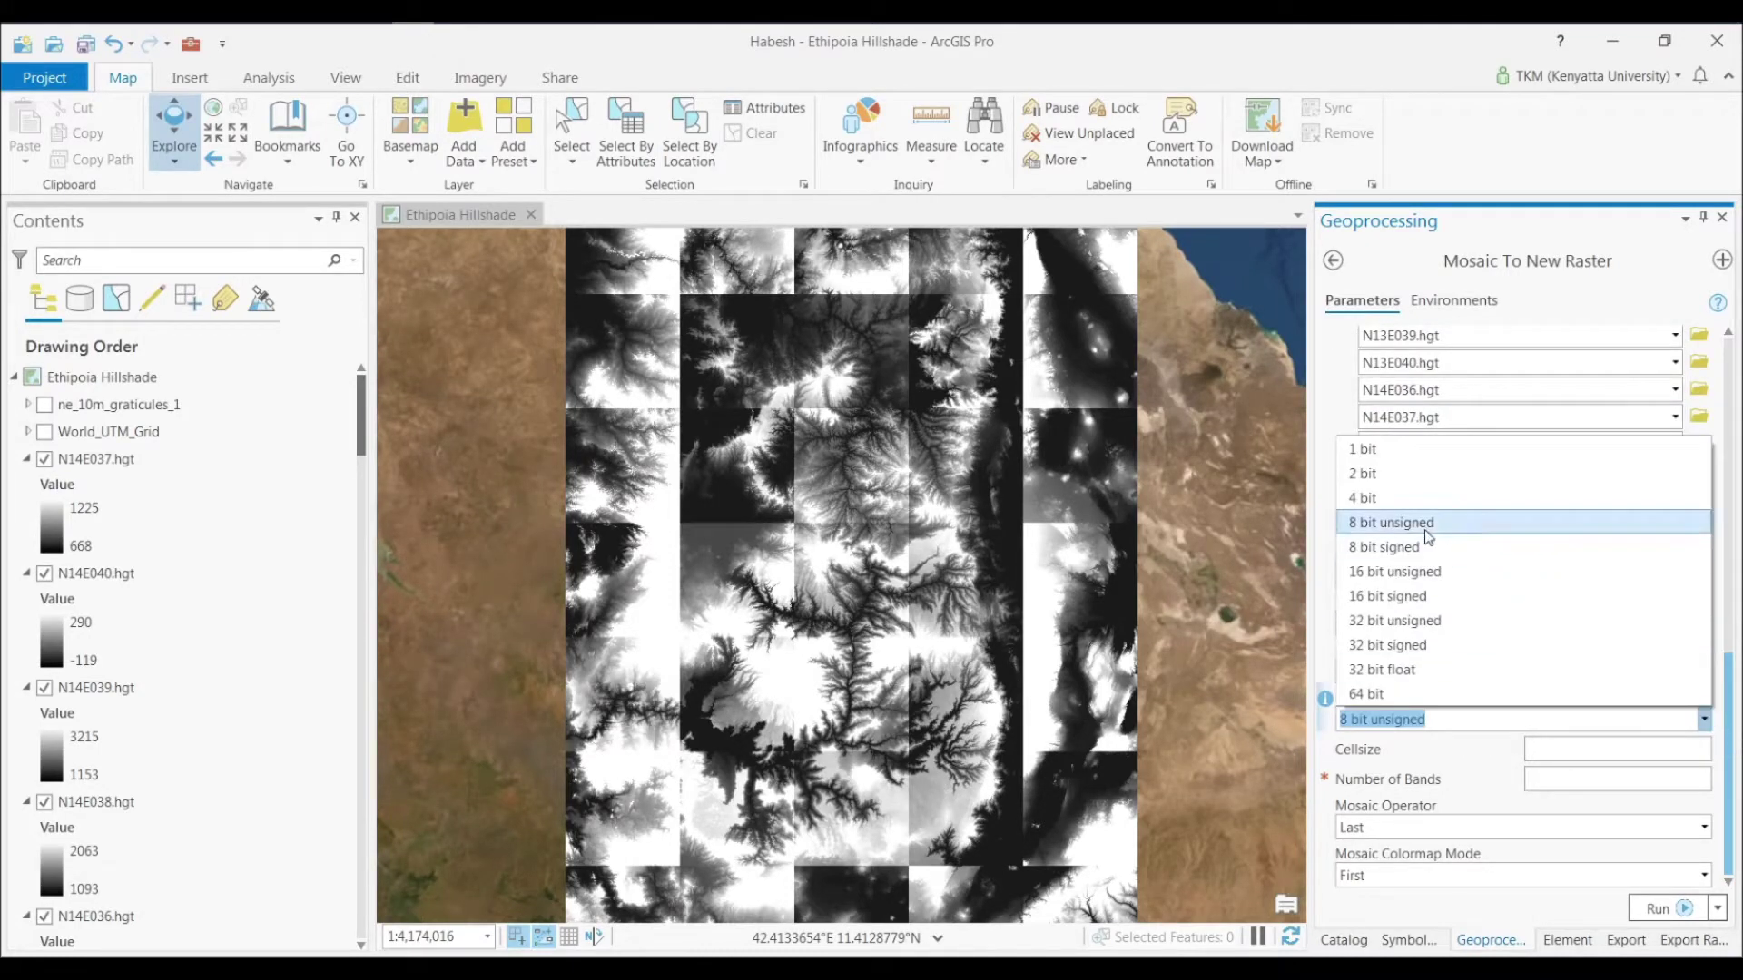
left_click(1381, 523)
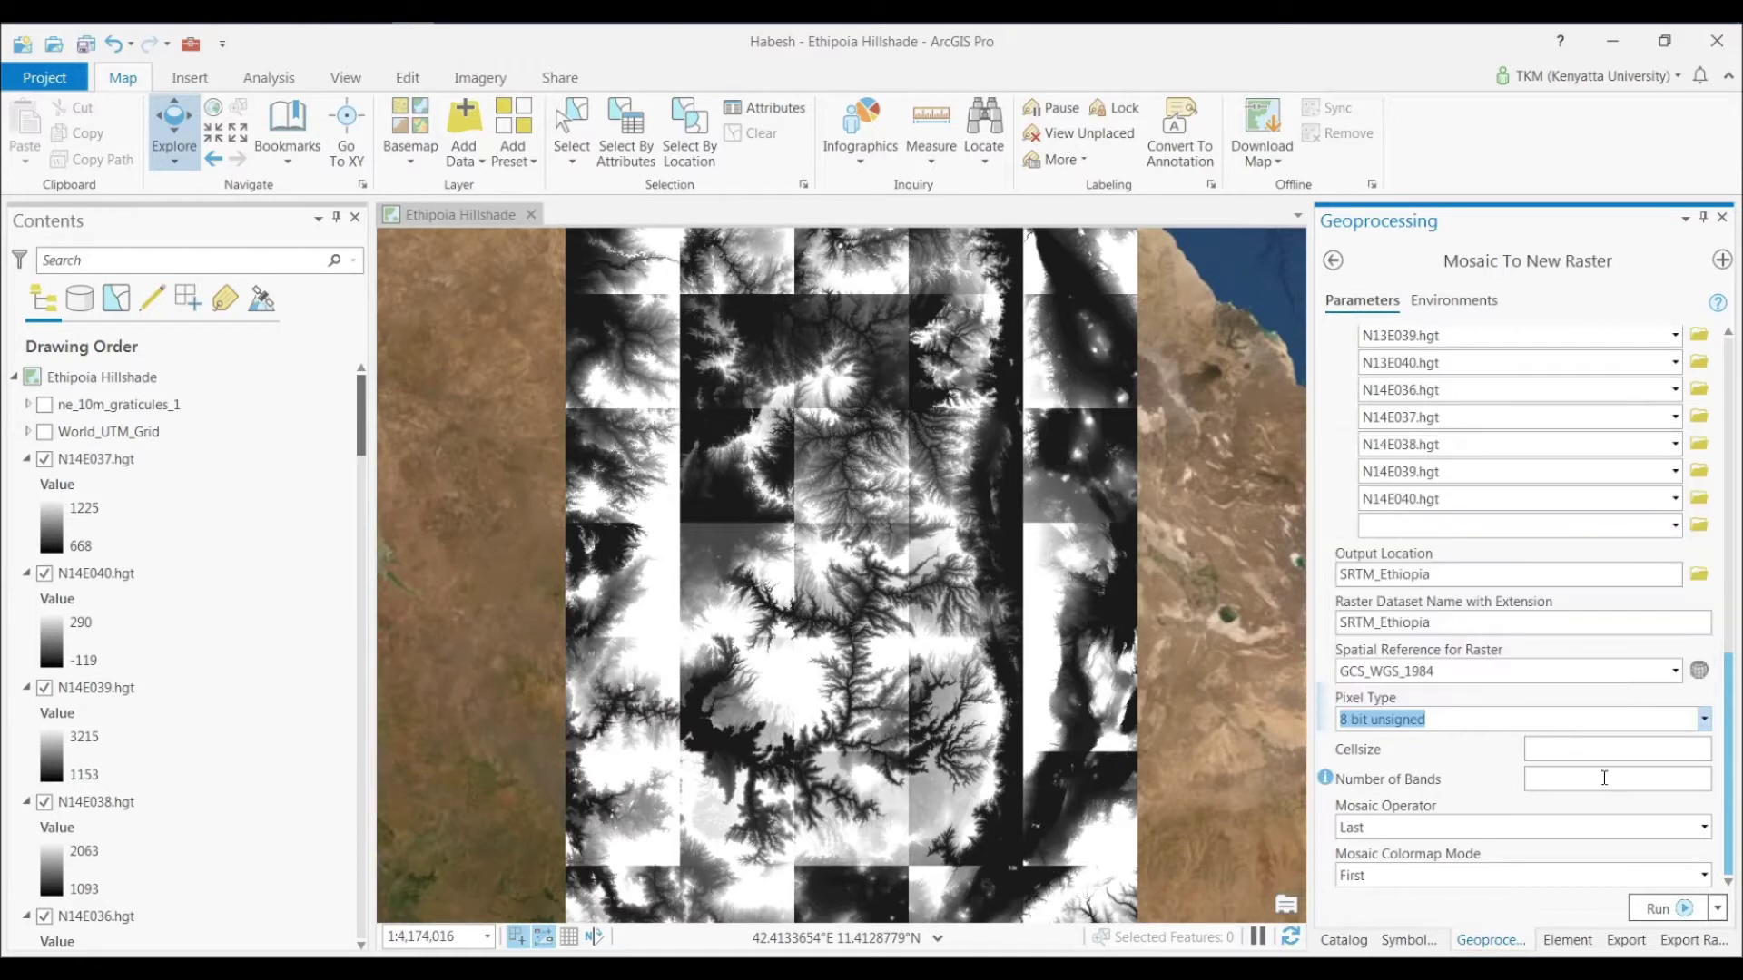
left_click(1609, 782)
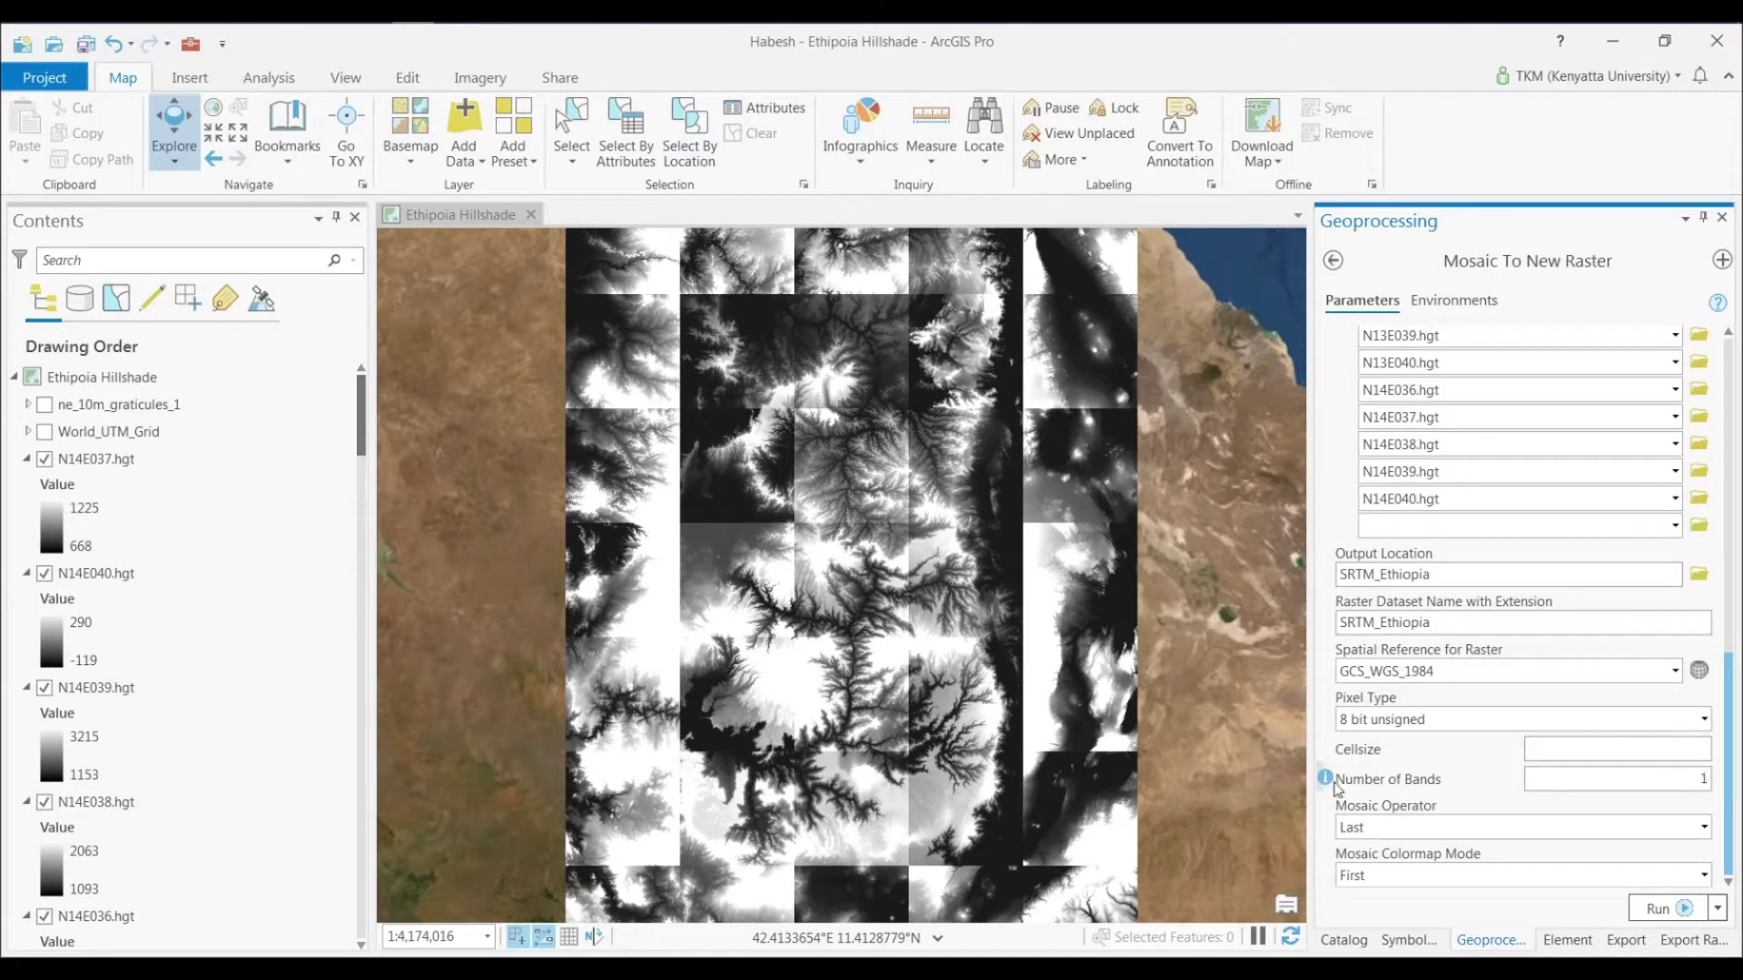
mouse_move(1330, 782)
scroll(1531, 815, "down", 1)
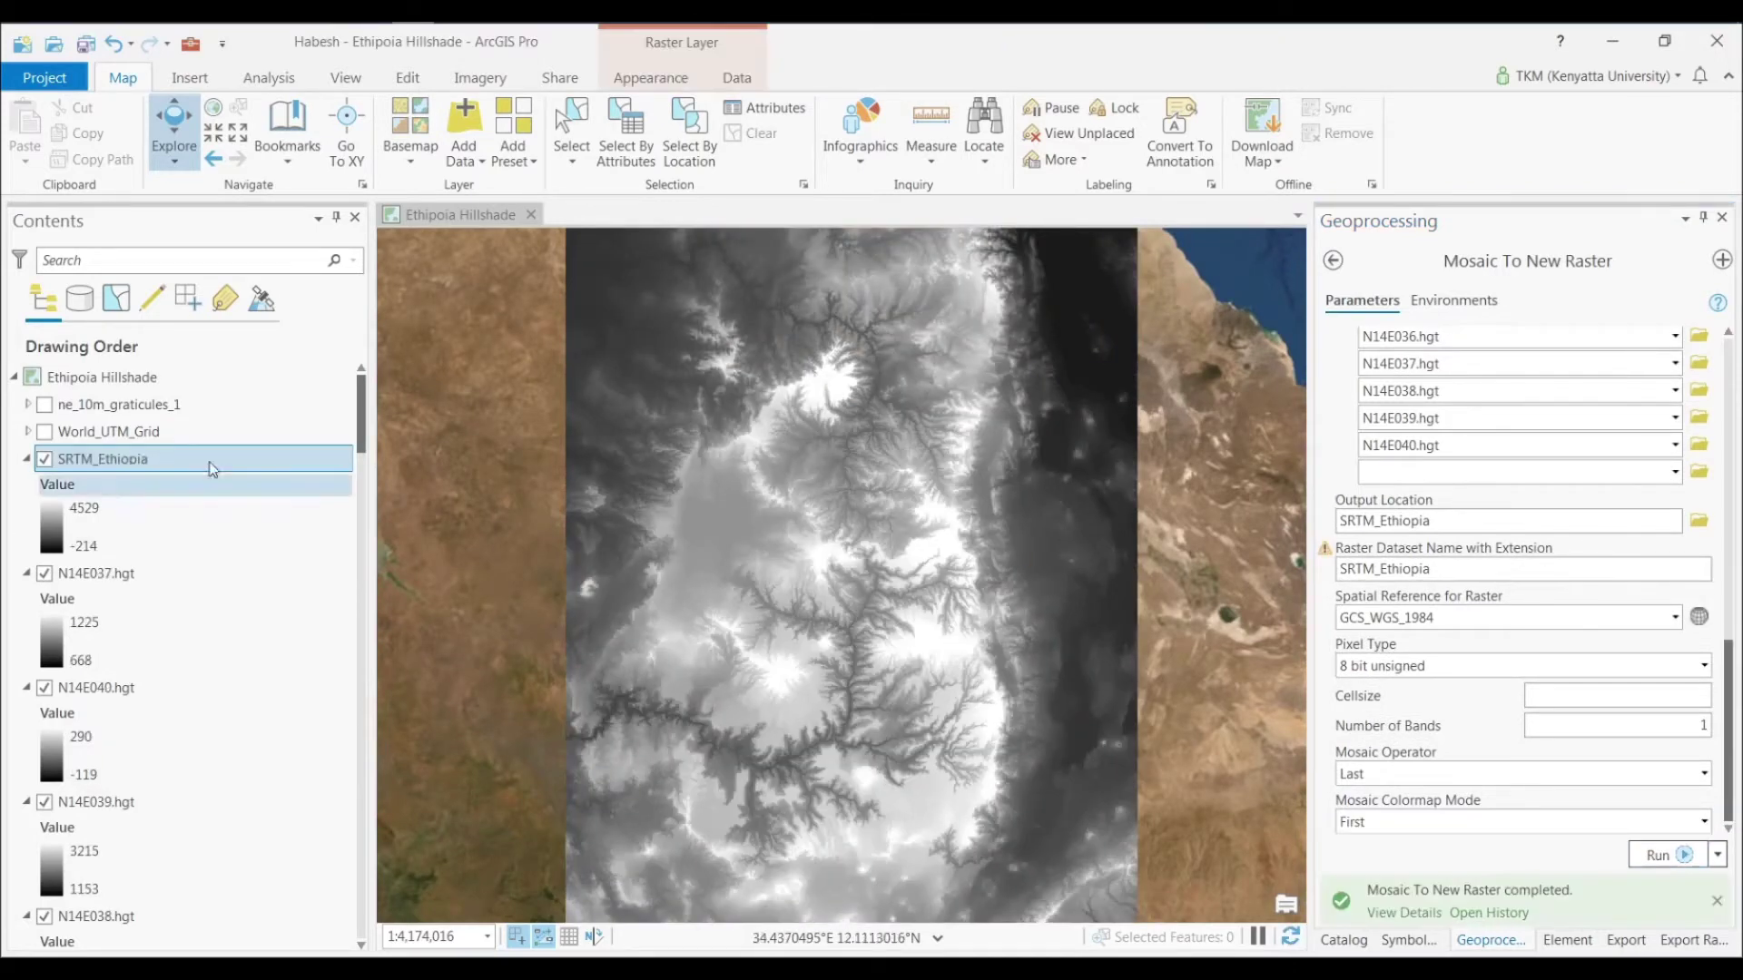
Step: Remove all the individual .hgt tile layers from the map, keeping the SRTM_Ethiopia mosaic and World Imagery
left_click(109, 577)
left_click_drag(362, 416, 362, 900)
left_click(60, 823, "shift")
right_click(57, 823)
left_click(113, 204)
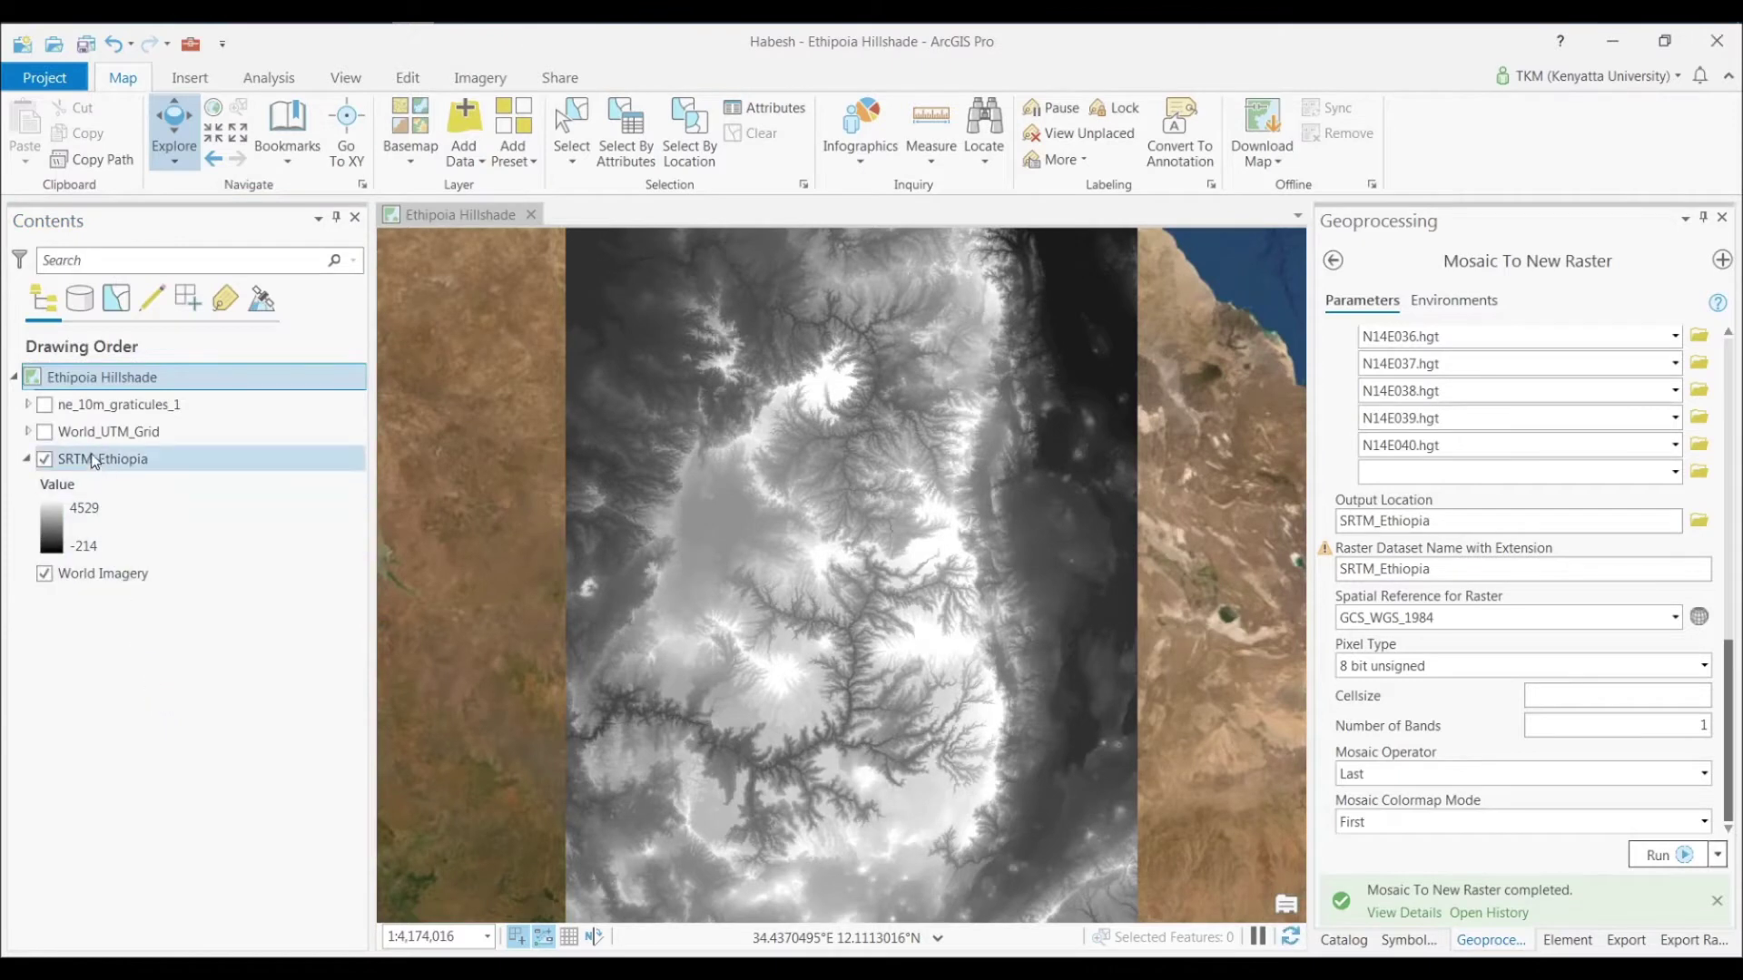
Step: Review the SRTM_Ethiopia layer's metadata, elevation and source properties, including its raster information, and close the properties
left_click(94, 459)
right_click(94, 458)
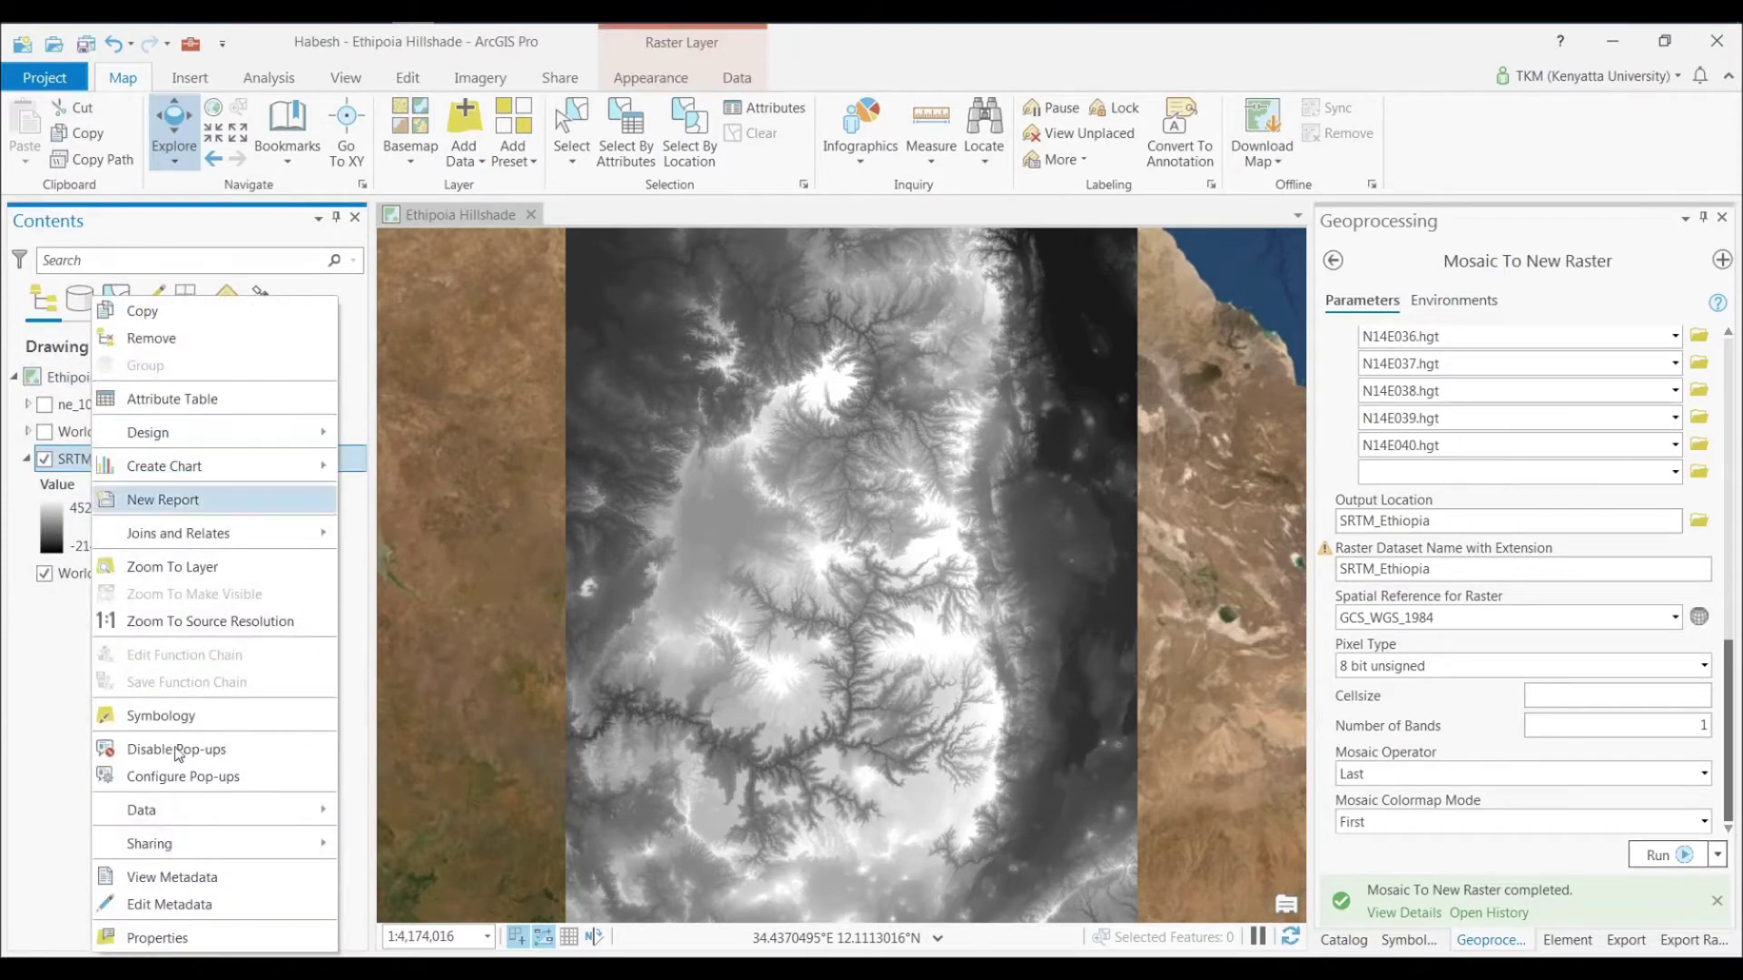
left_click(152, 937)
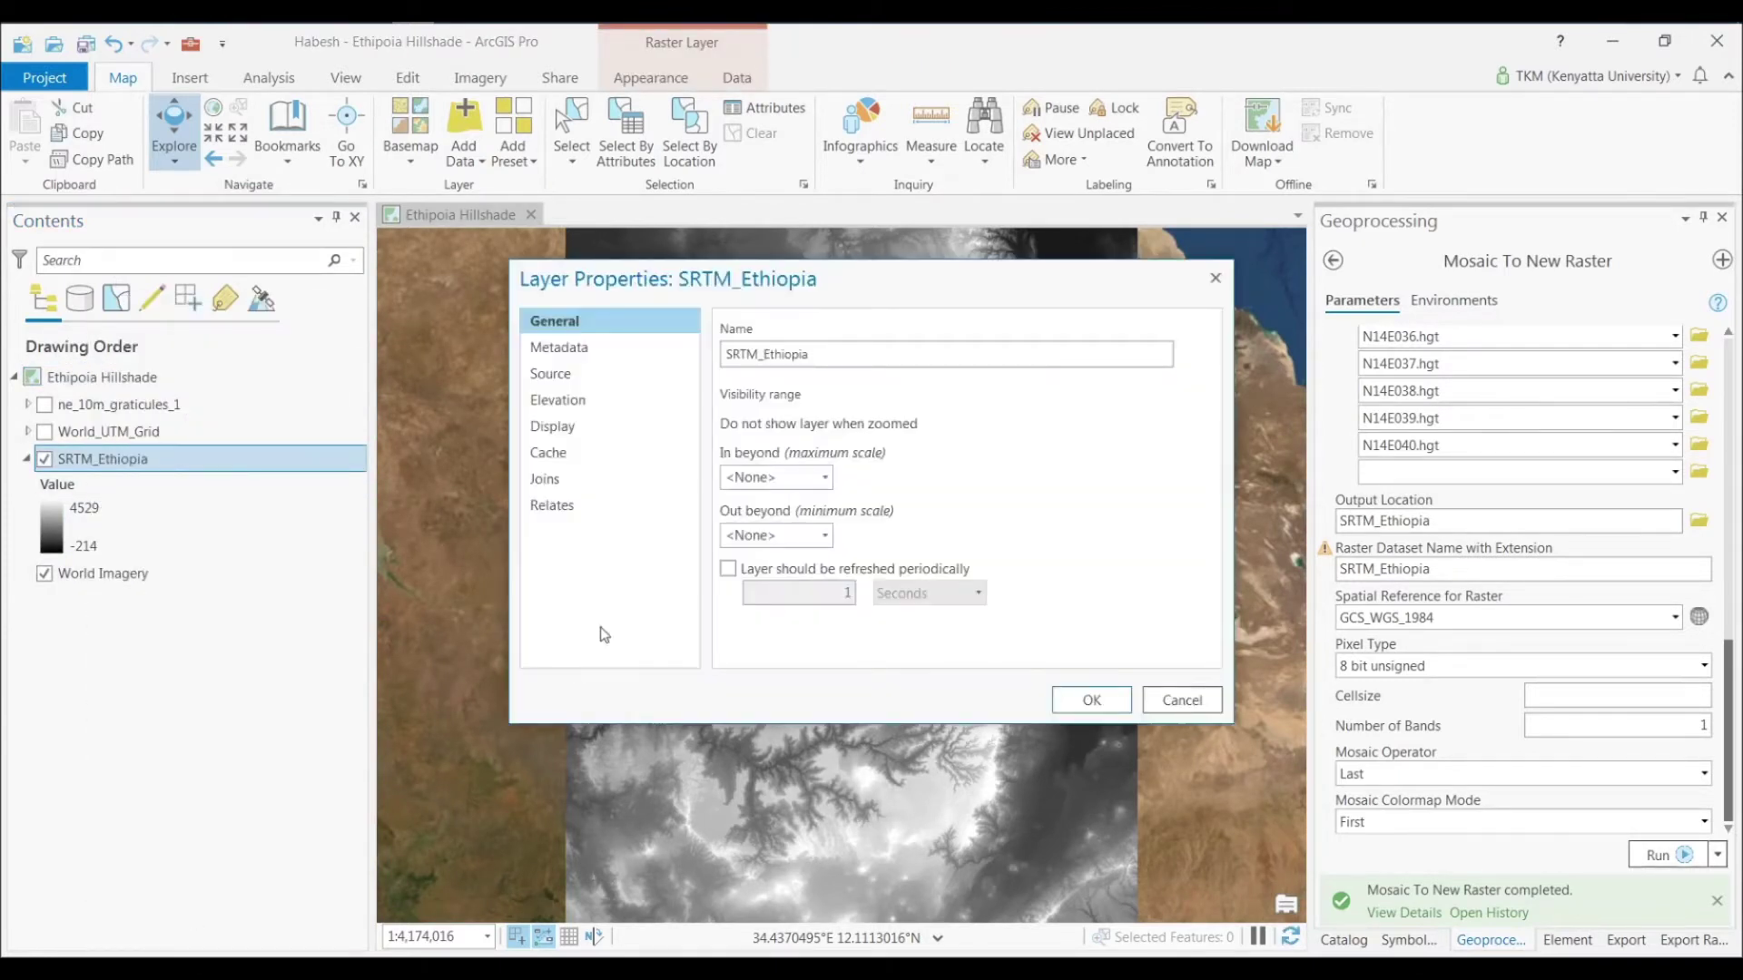
left_click(568, 348)
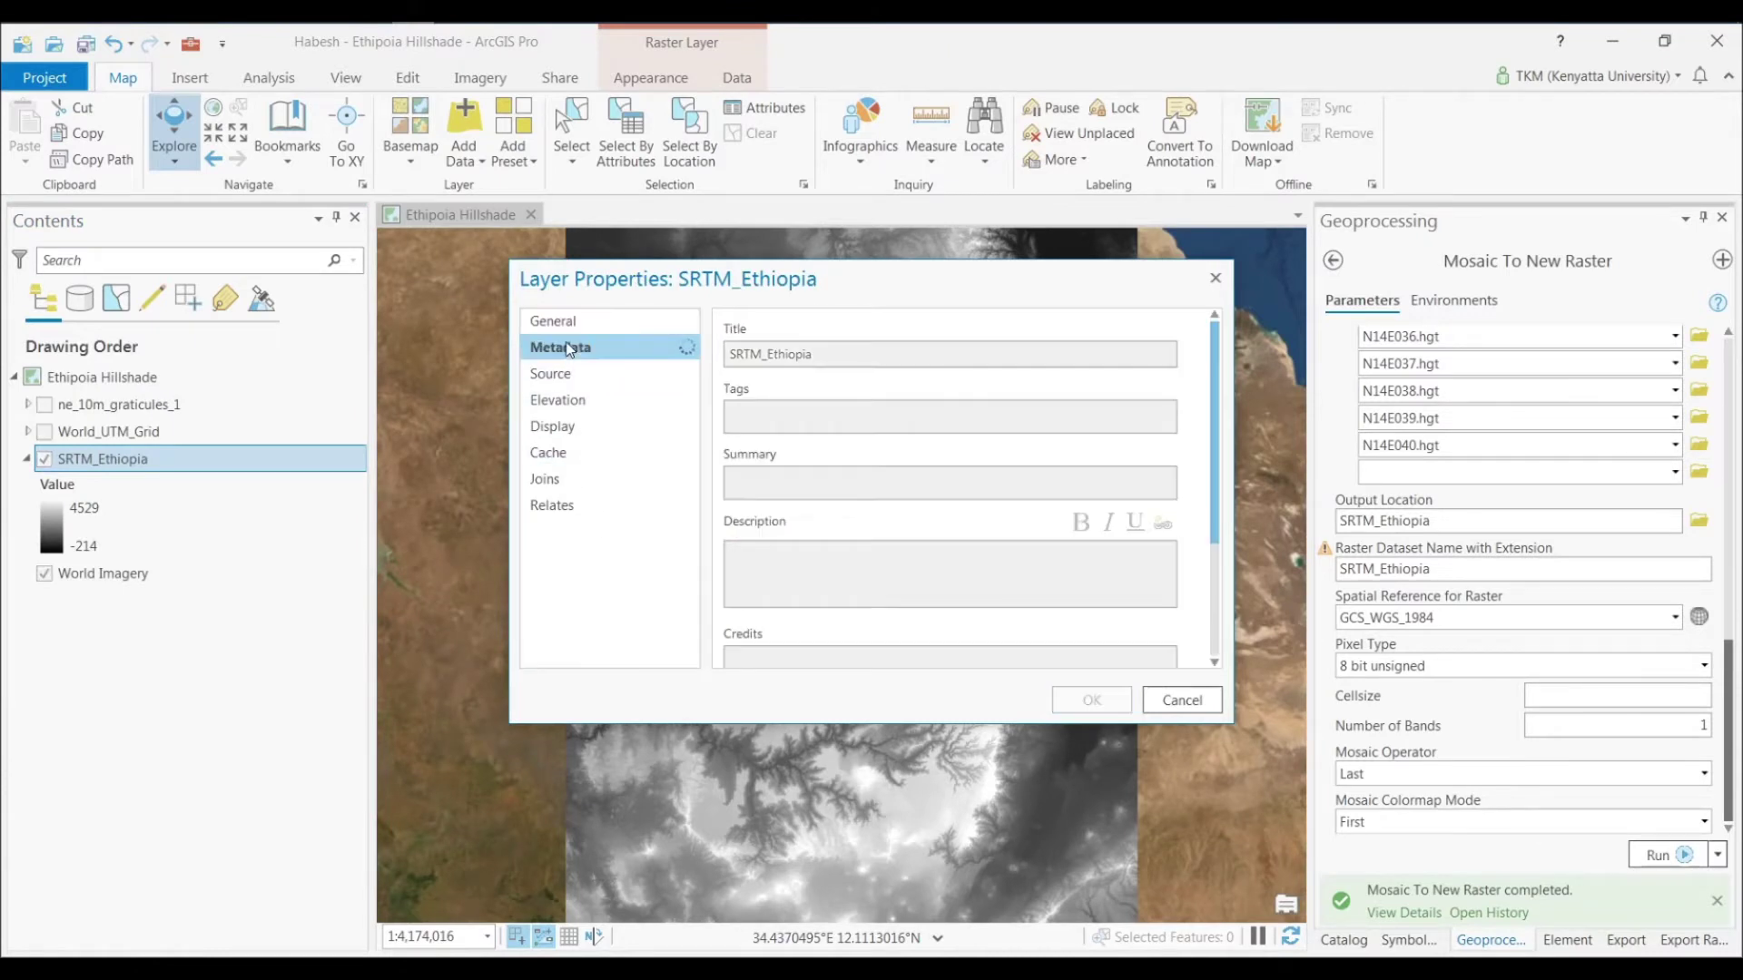
left_click(562, 401)
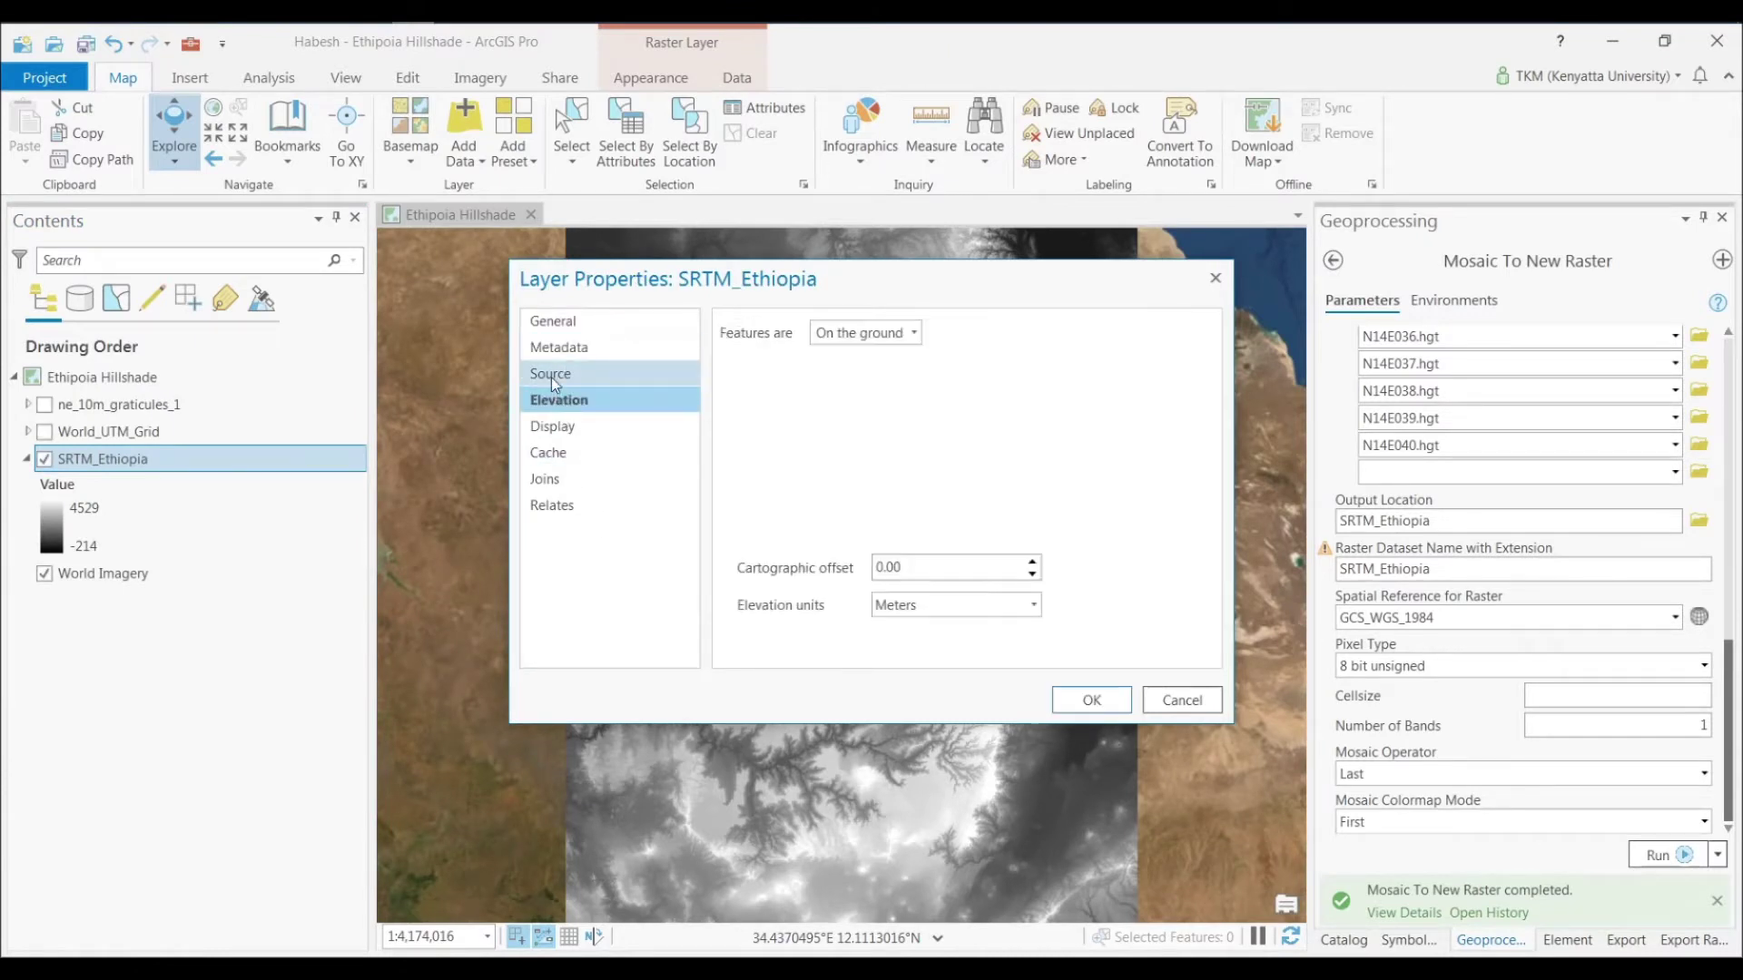
left_click(552, 375)
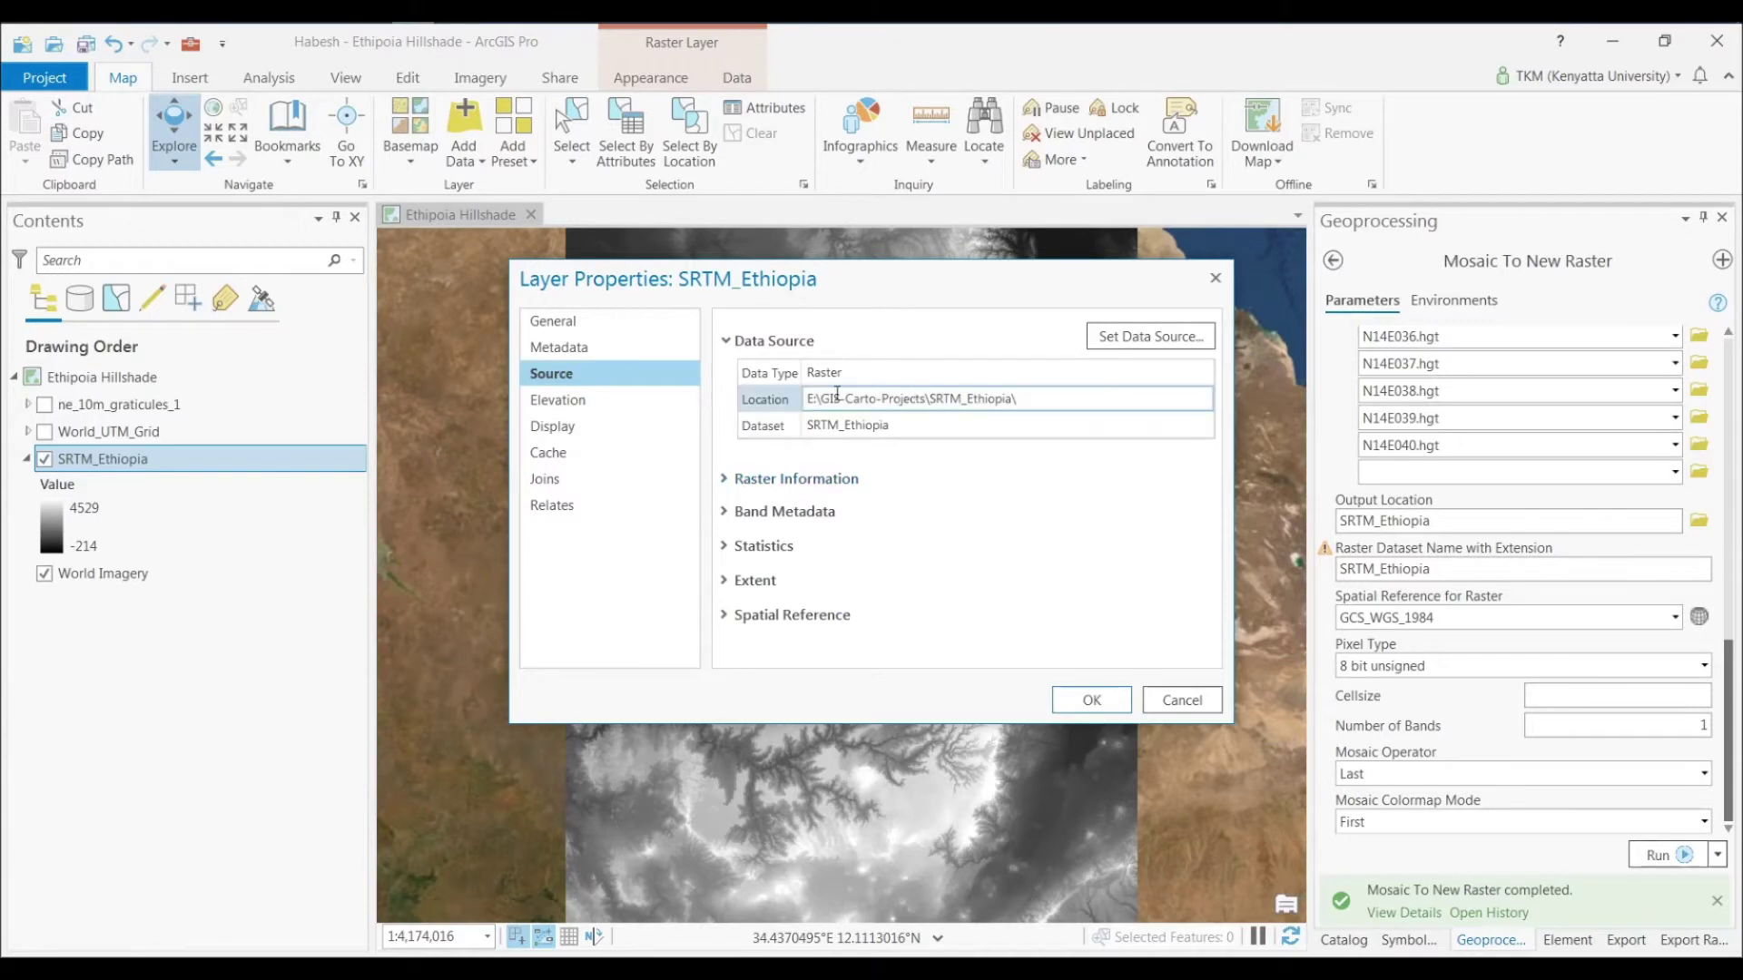
left_click(793, 482)
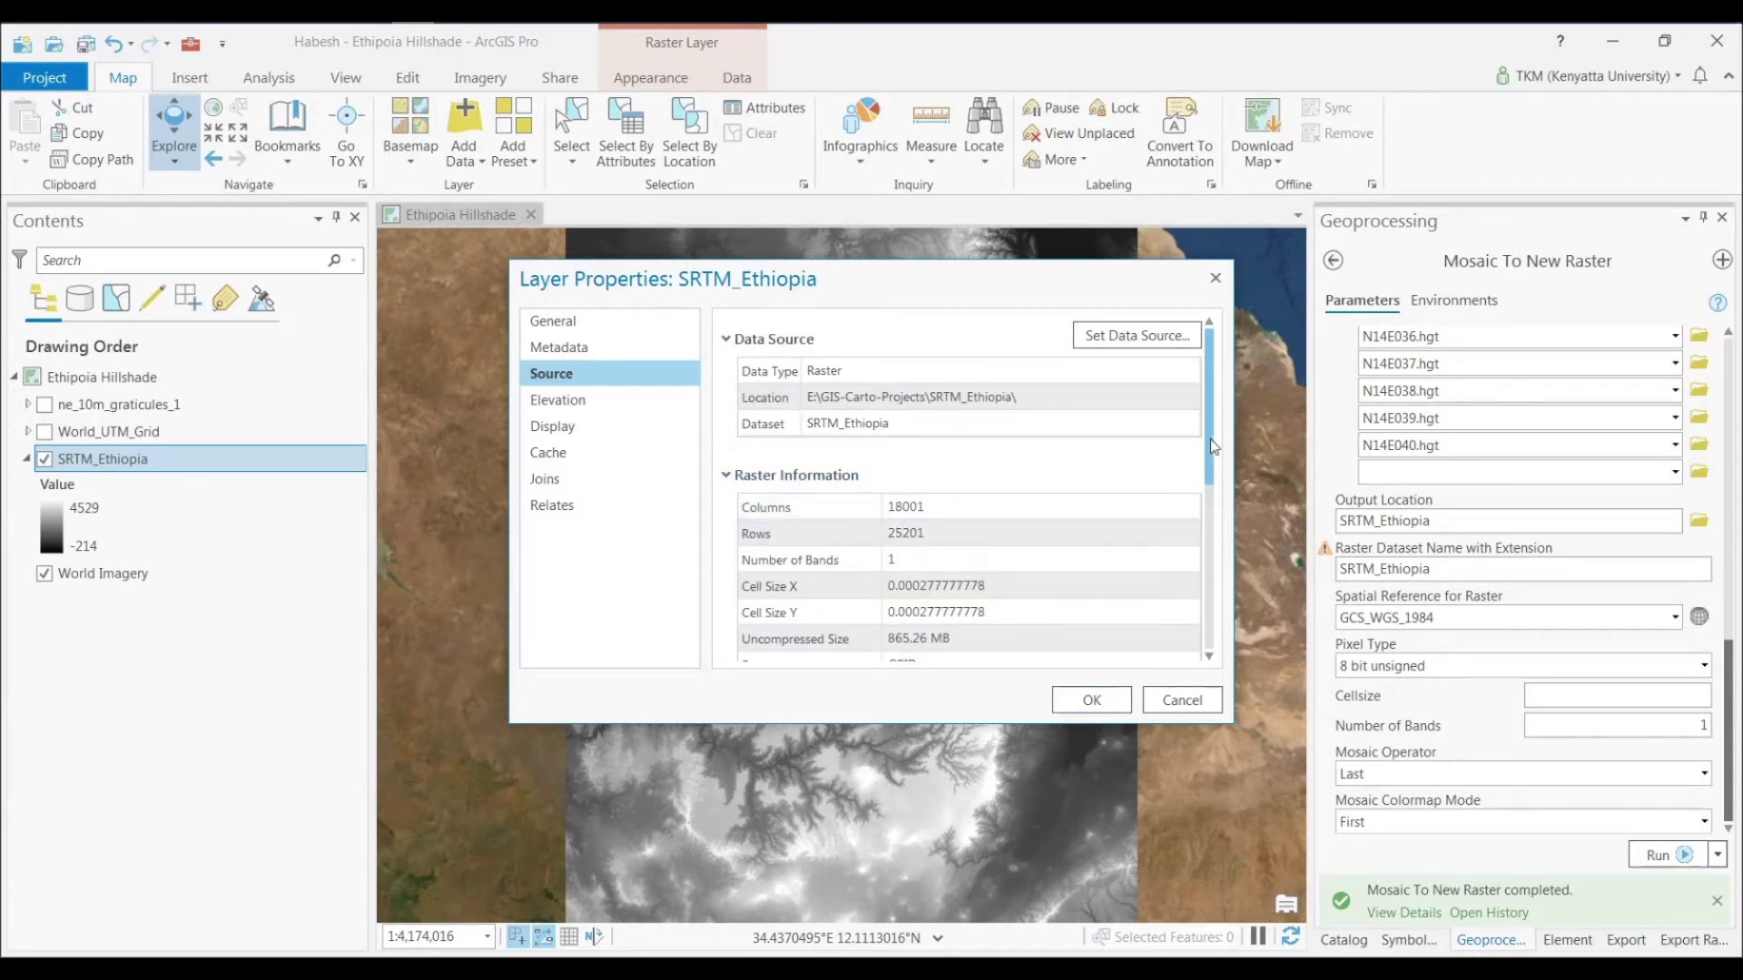
mouse_move(1214, 446)
left_mouse_down()
mouse_move(1216, 564)
mouse_move(1214, 430)
left_mouse_up()
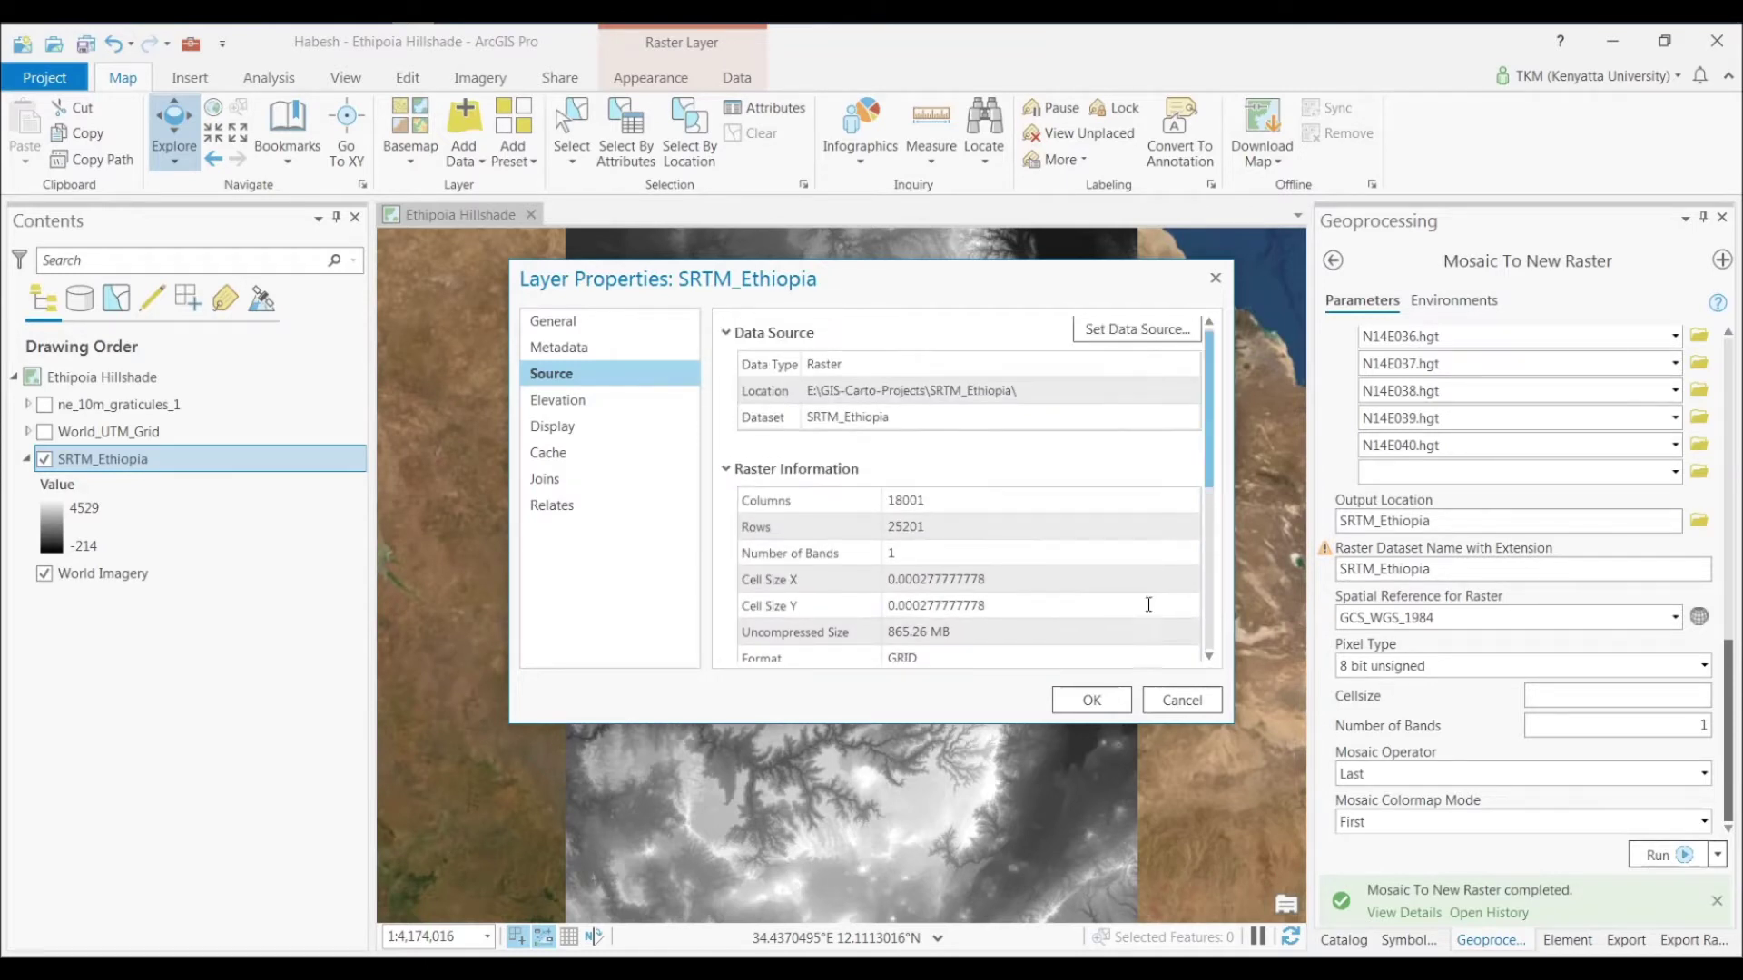
left_click(1092, 700)
scroll(877, 704, "down", 2)
scroll(877, 704, "up", 4)
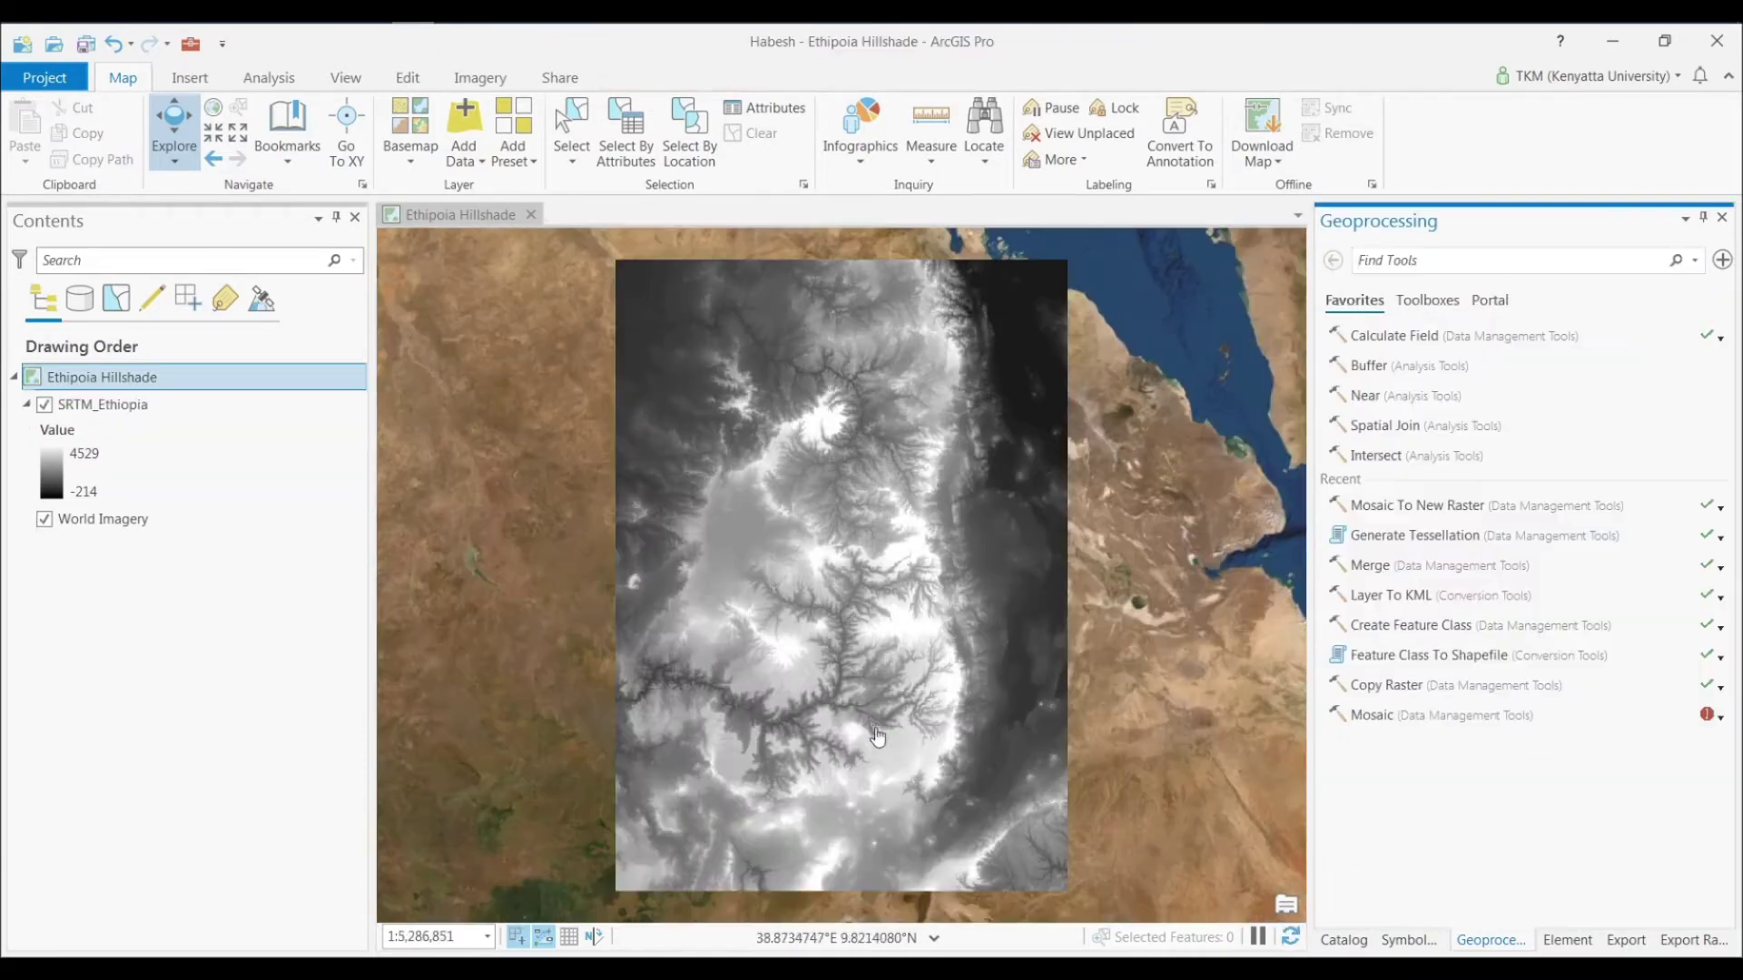
scroll(804, 567, "up", 2)
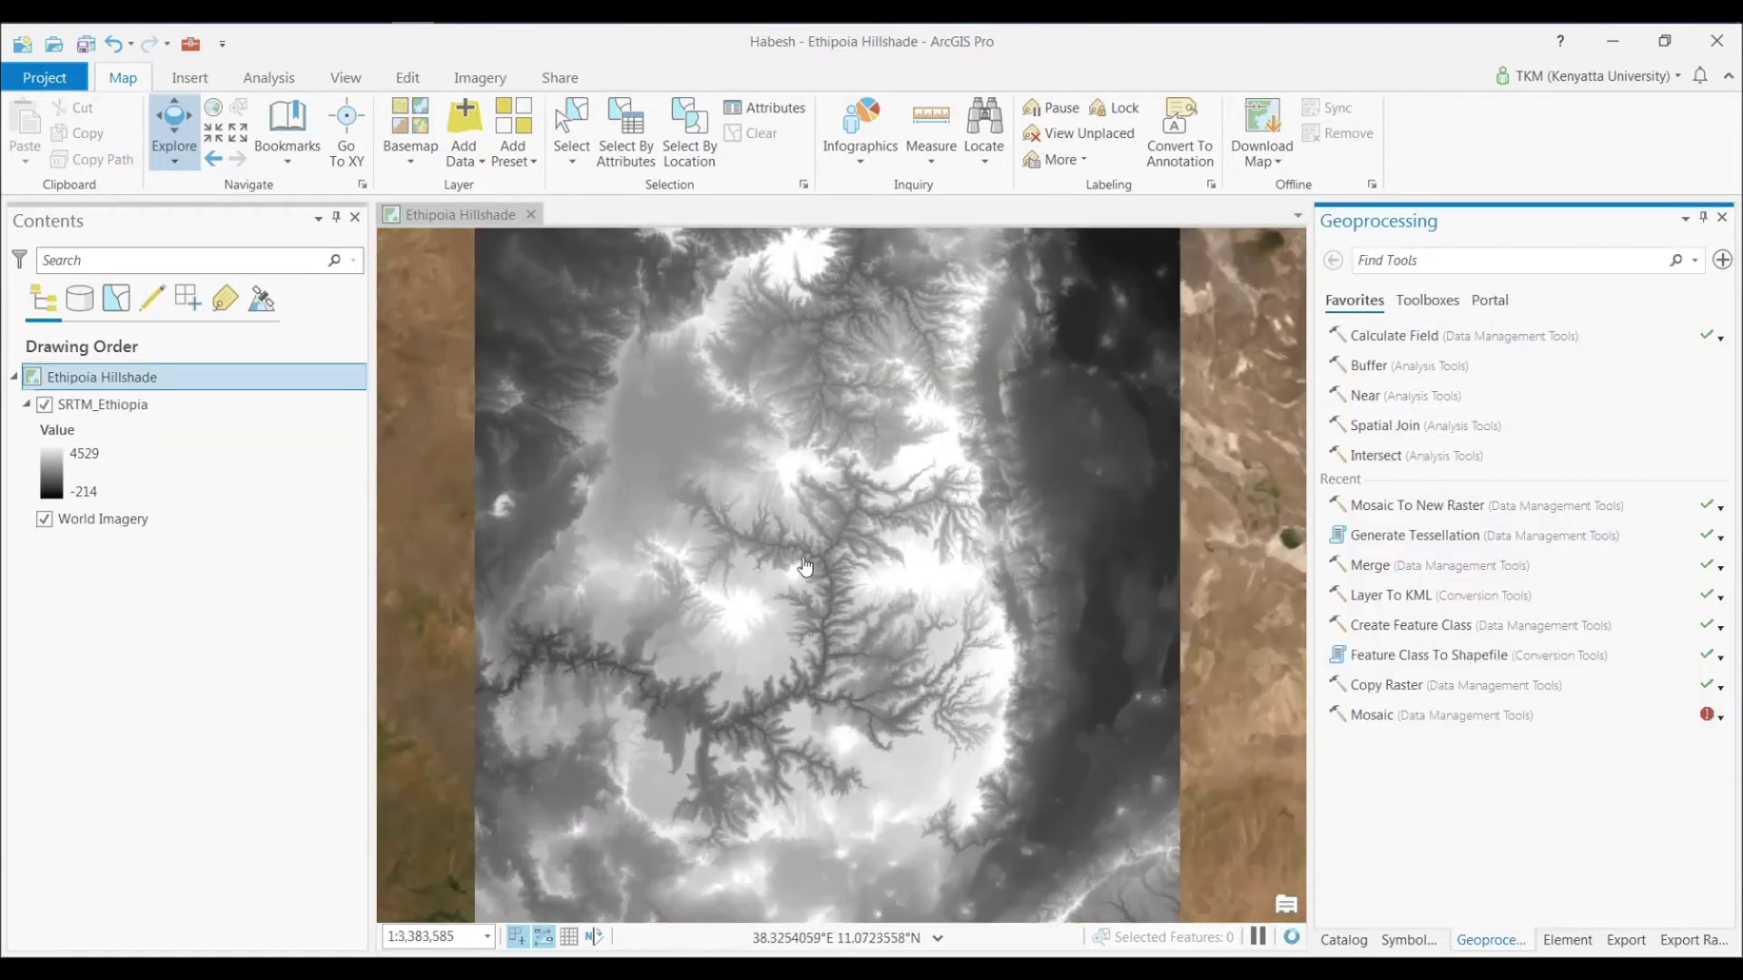
left_click_drag(833, 395, 813, 612)
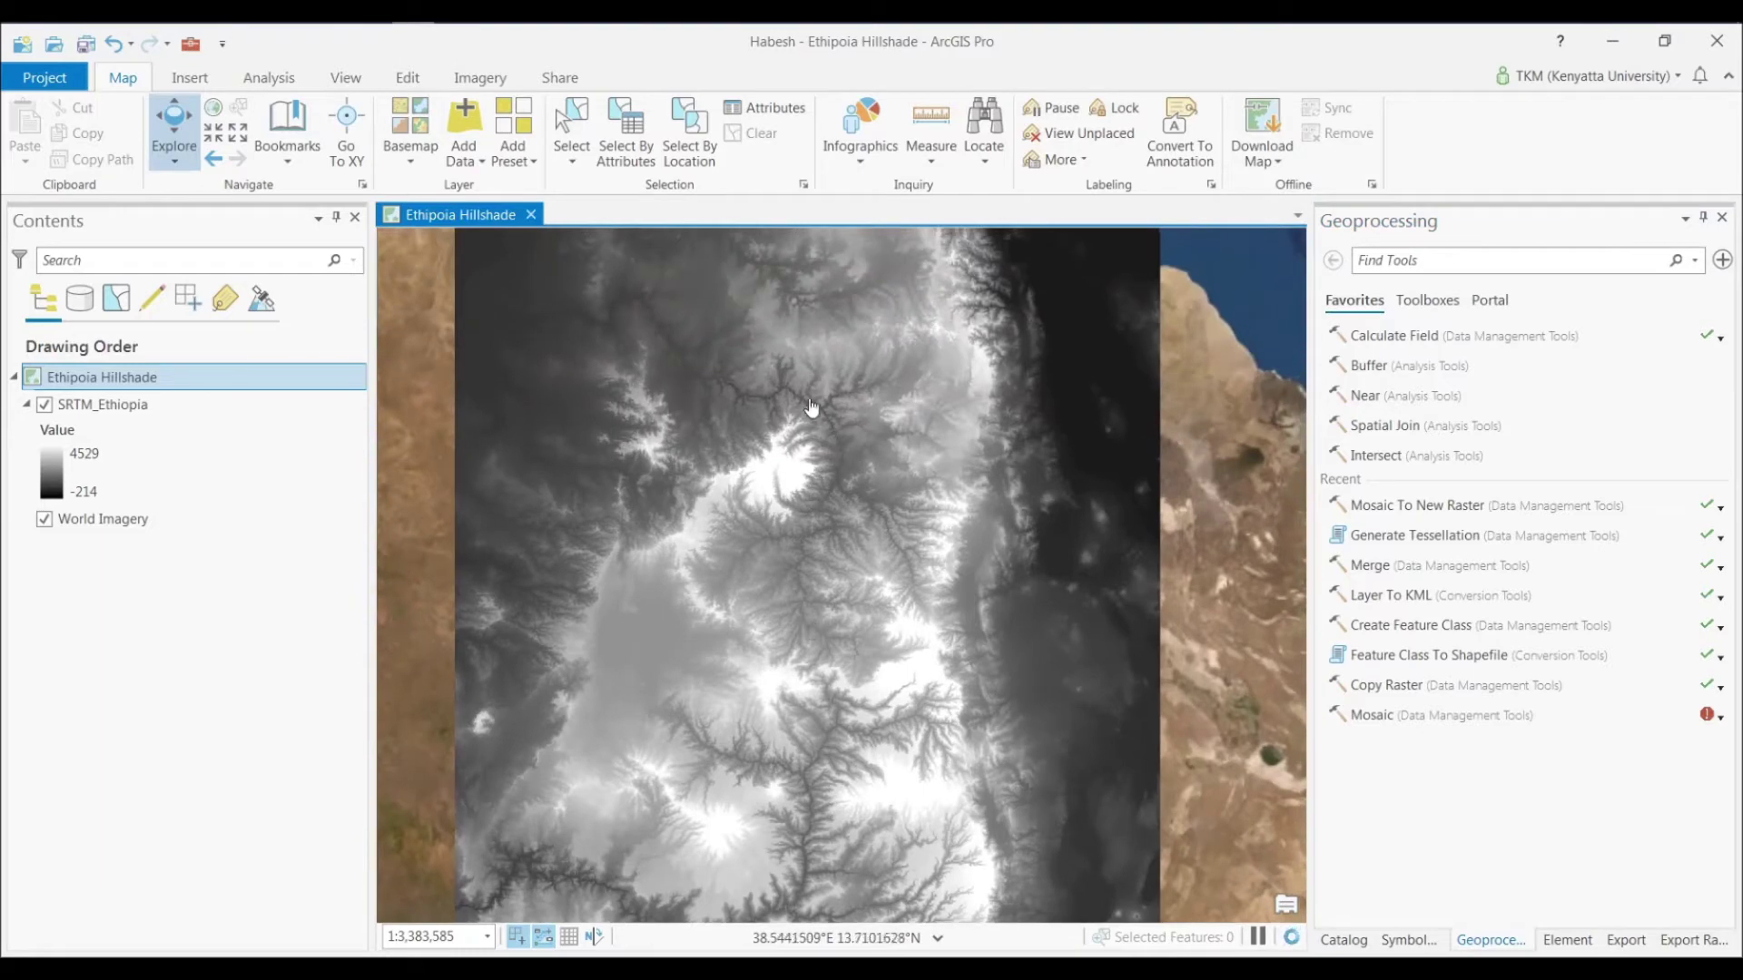
Step: Search for and open the Focal Statistics tool from Spatial Analyst Tools, and use SRTM_Ethiopia as its input raster
scroll(833, 613, "up", 2)
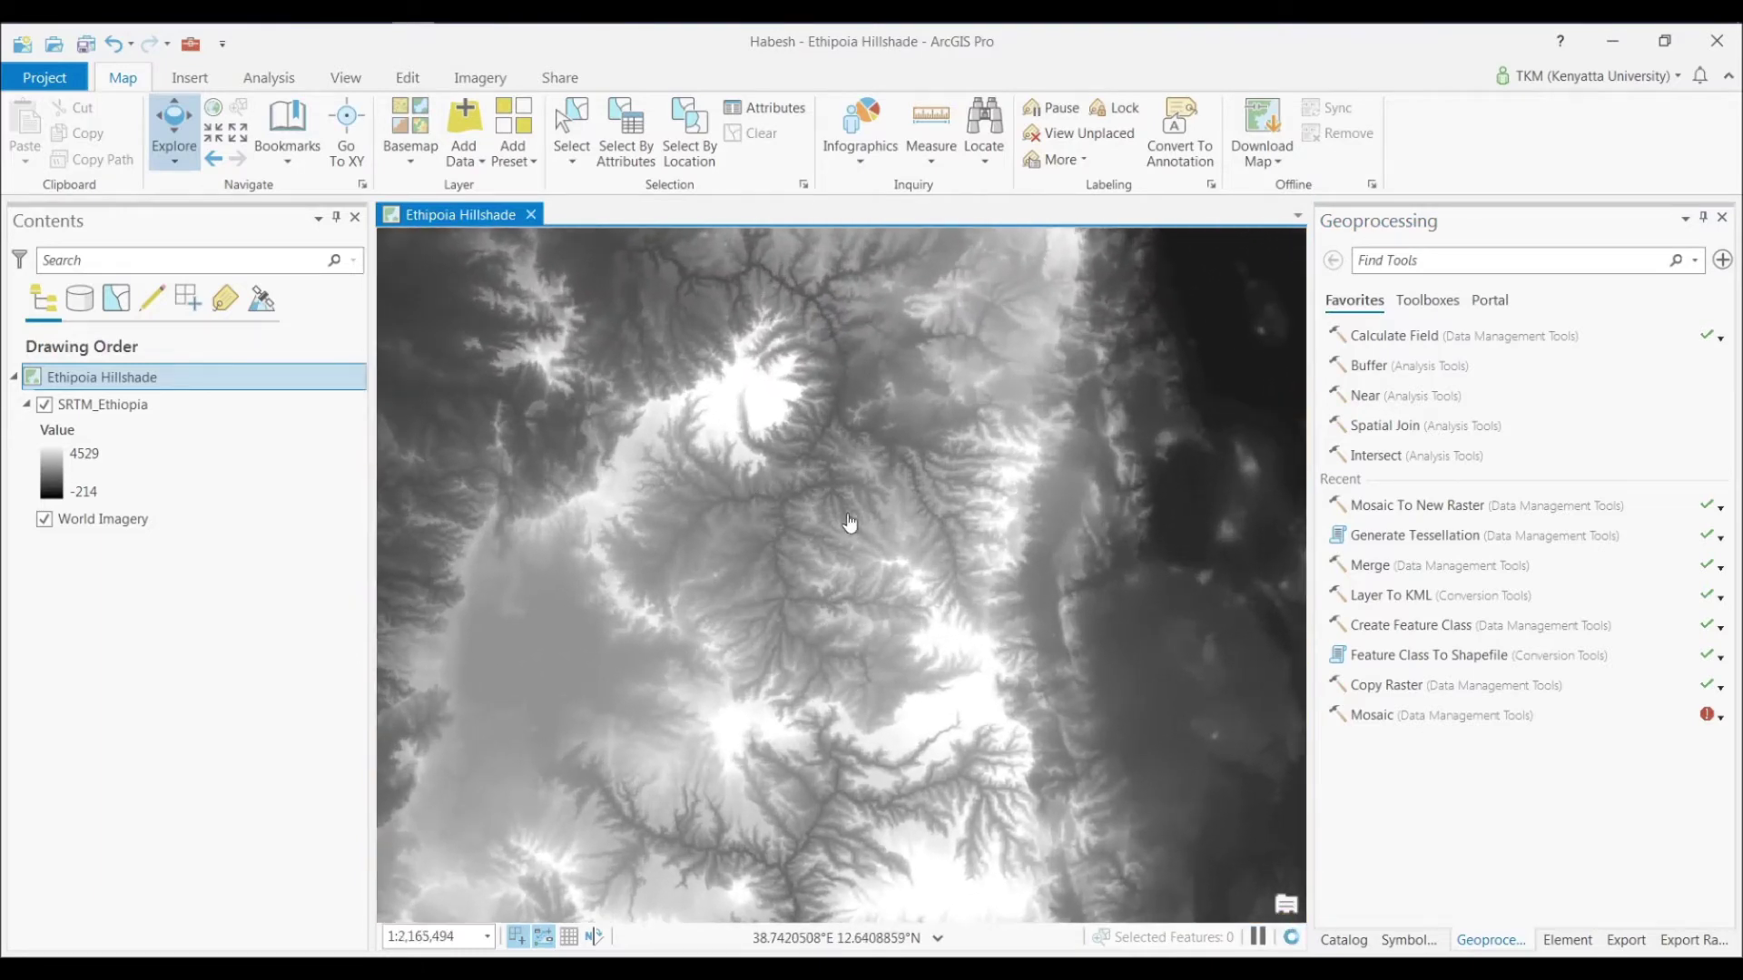
scroll(782, 508, "up", 4)
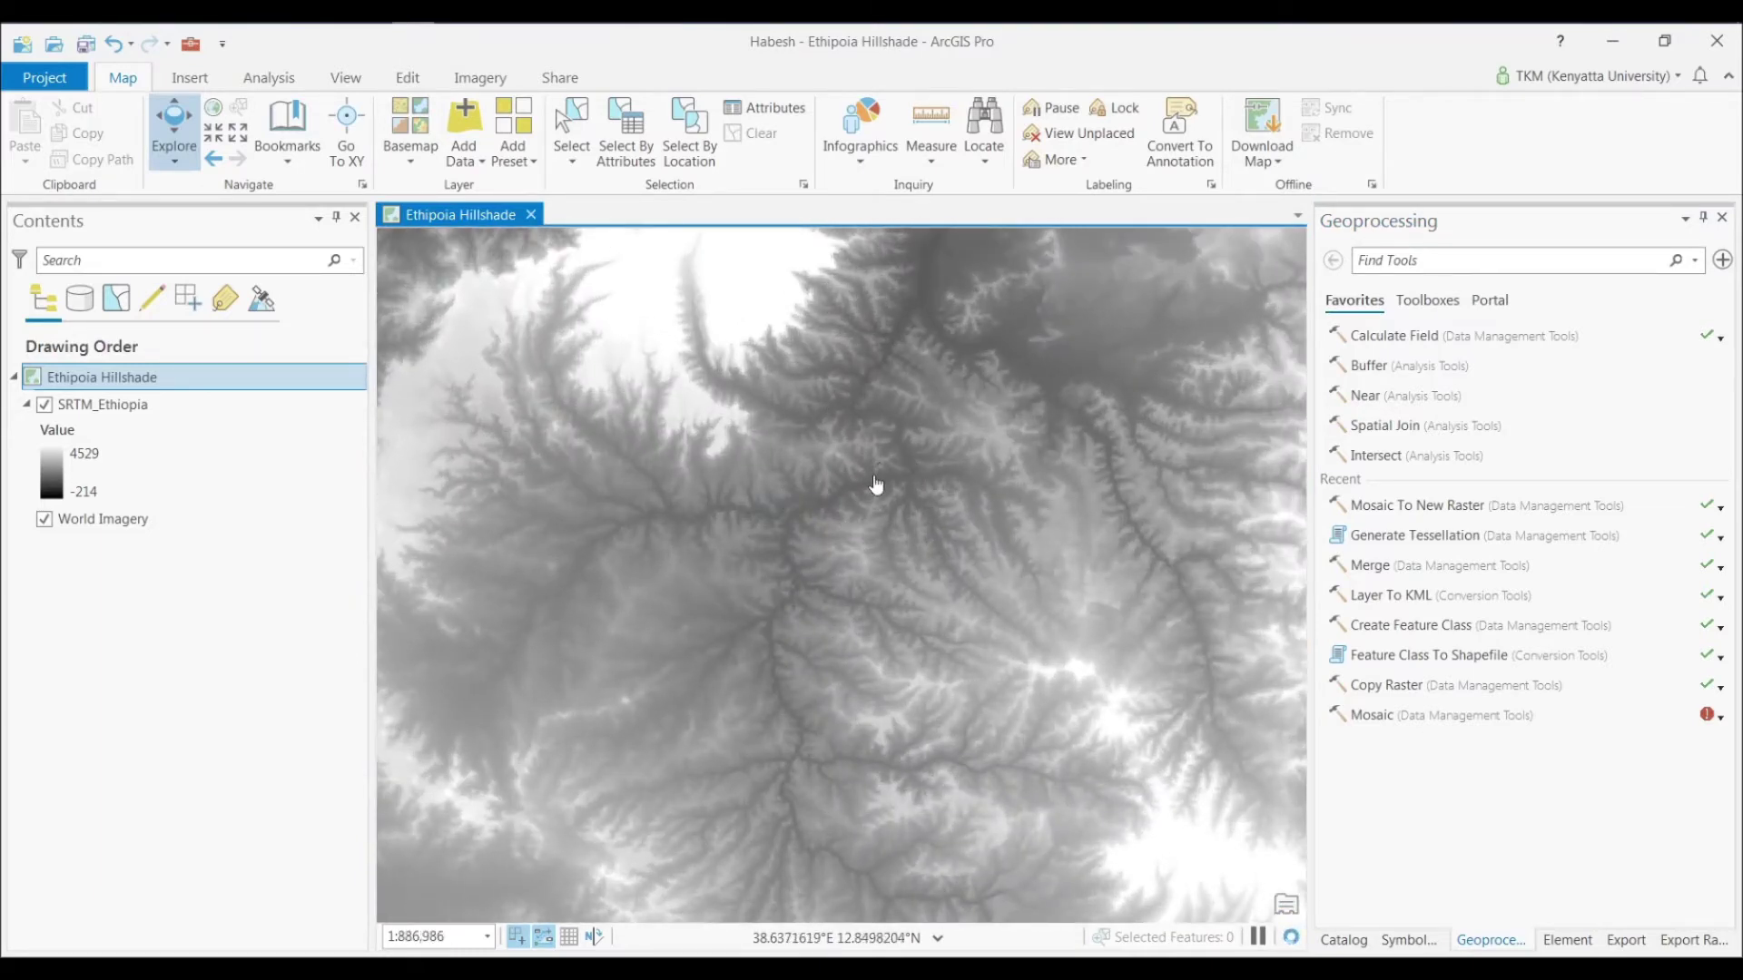
left_click(1423, 268)
type("focal")
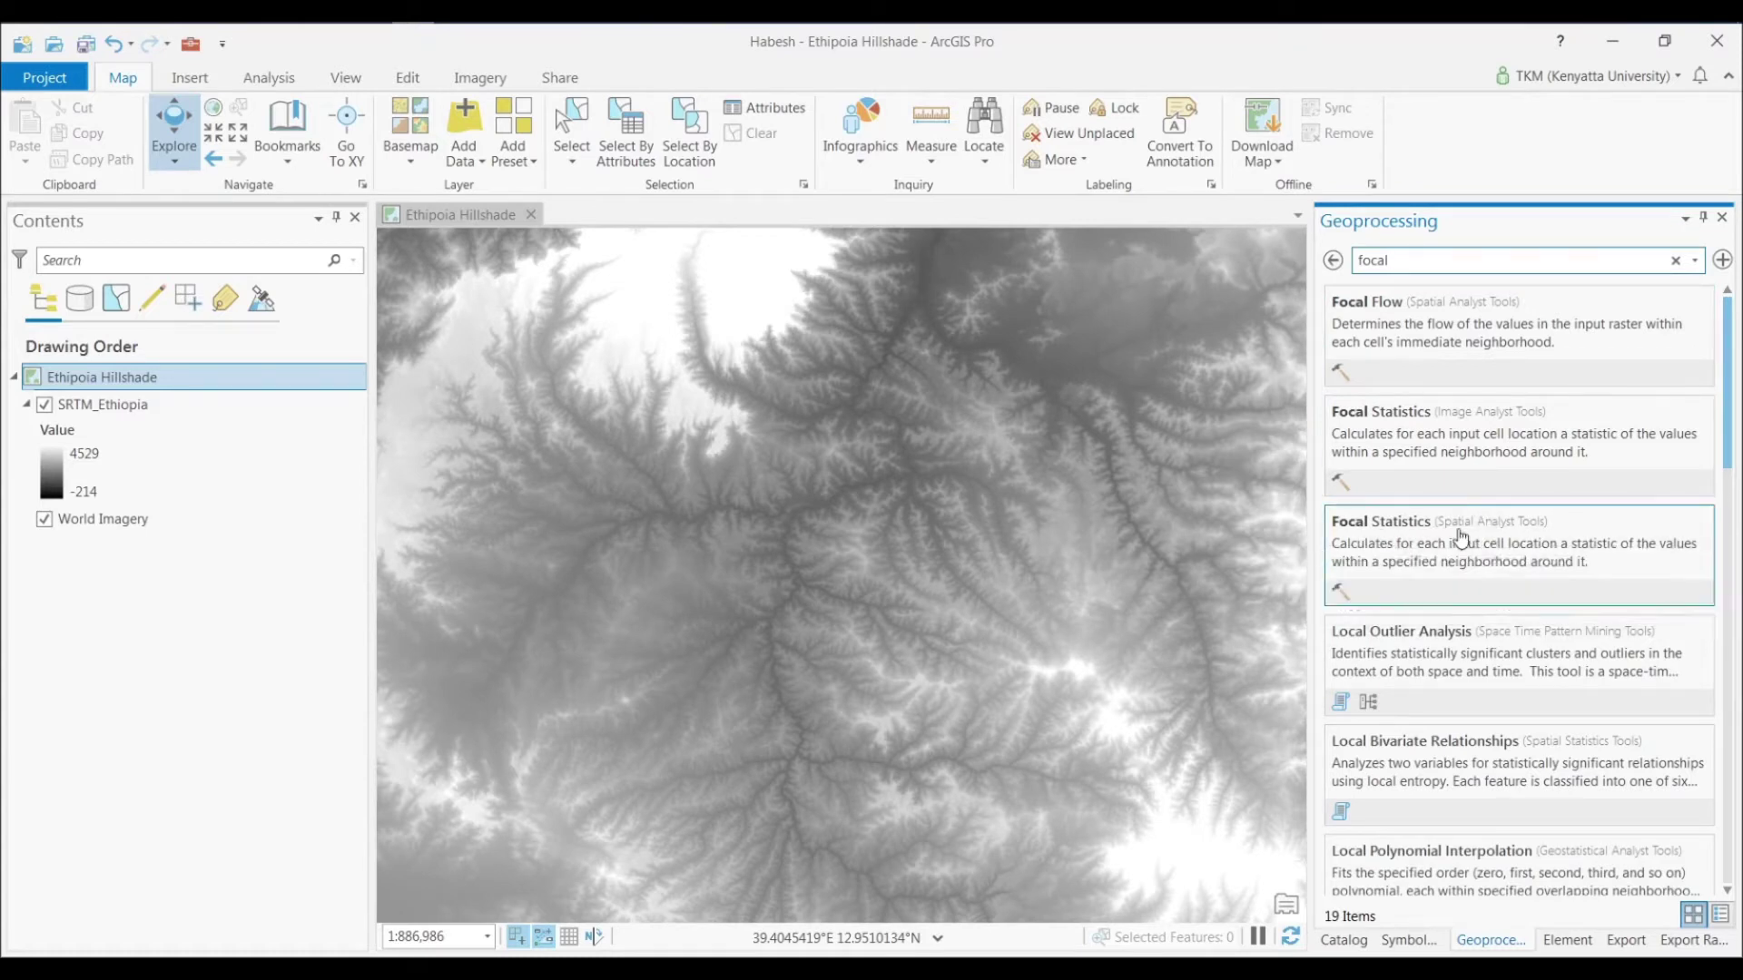
left_click(1421, 543)
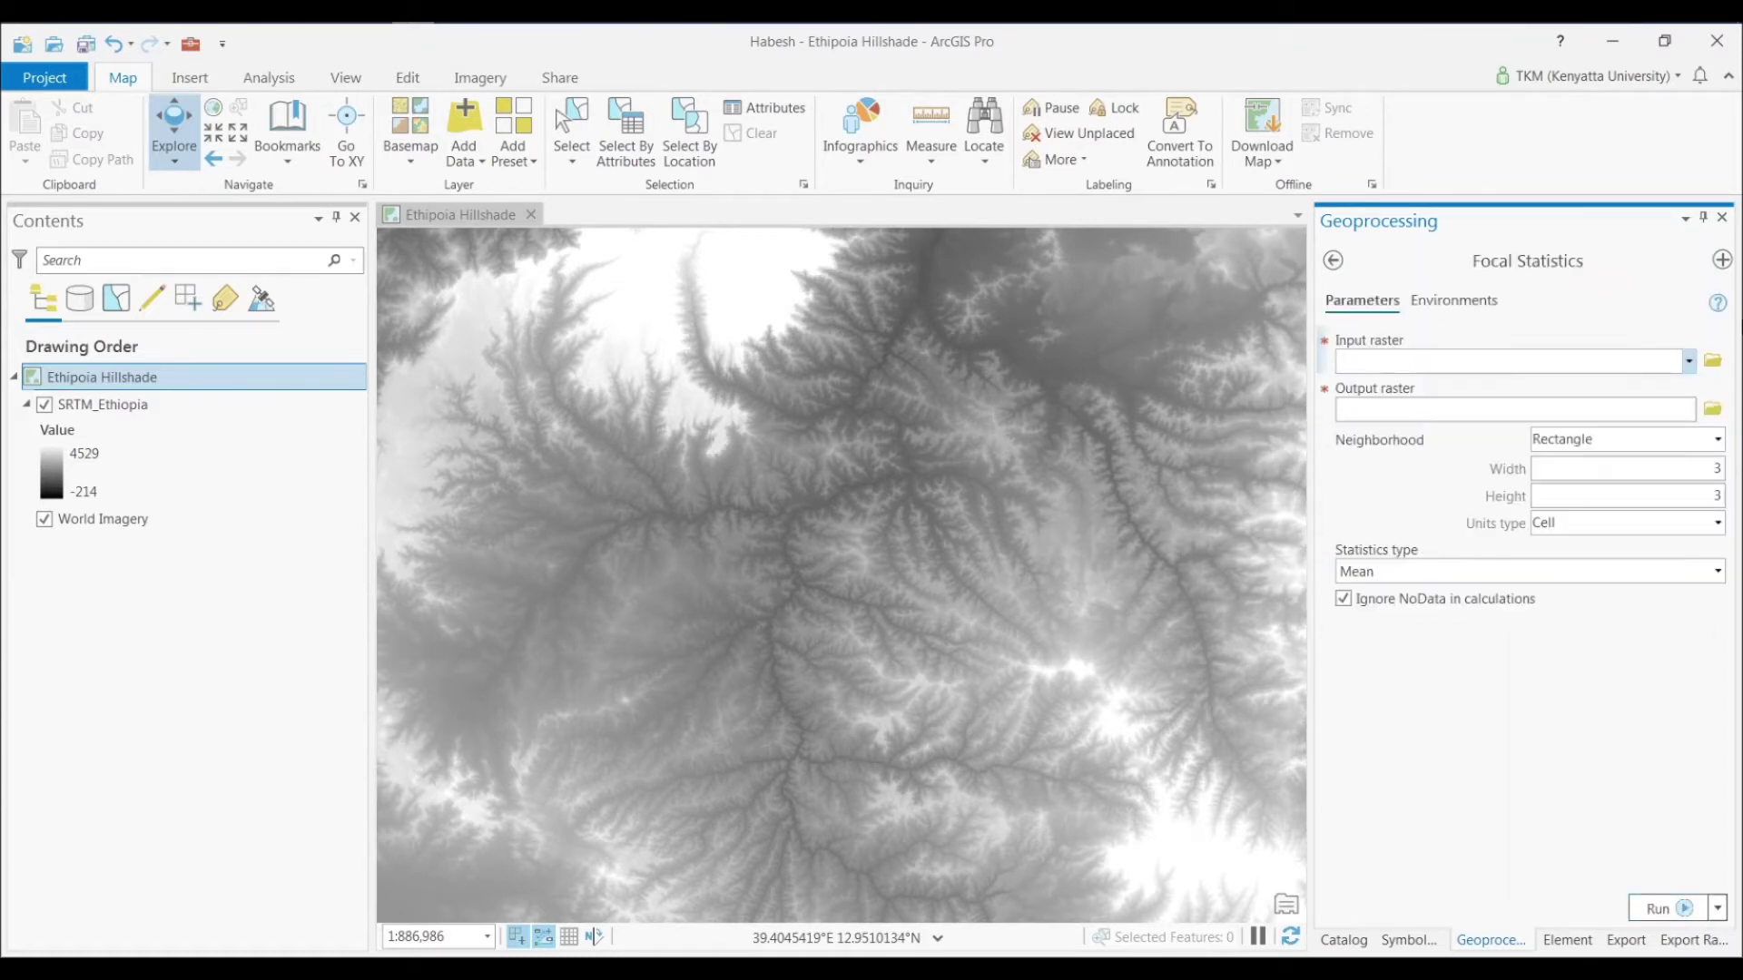
left_click(1689, 362)
left_click(1445, 388)
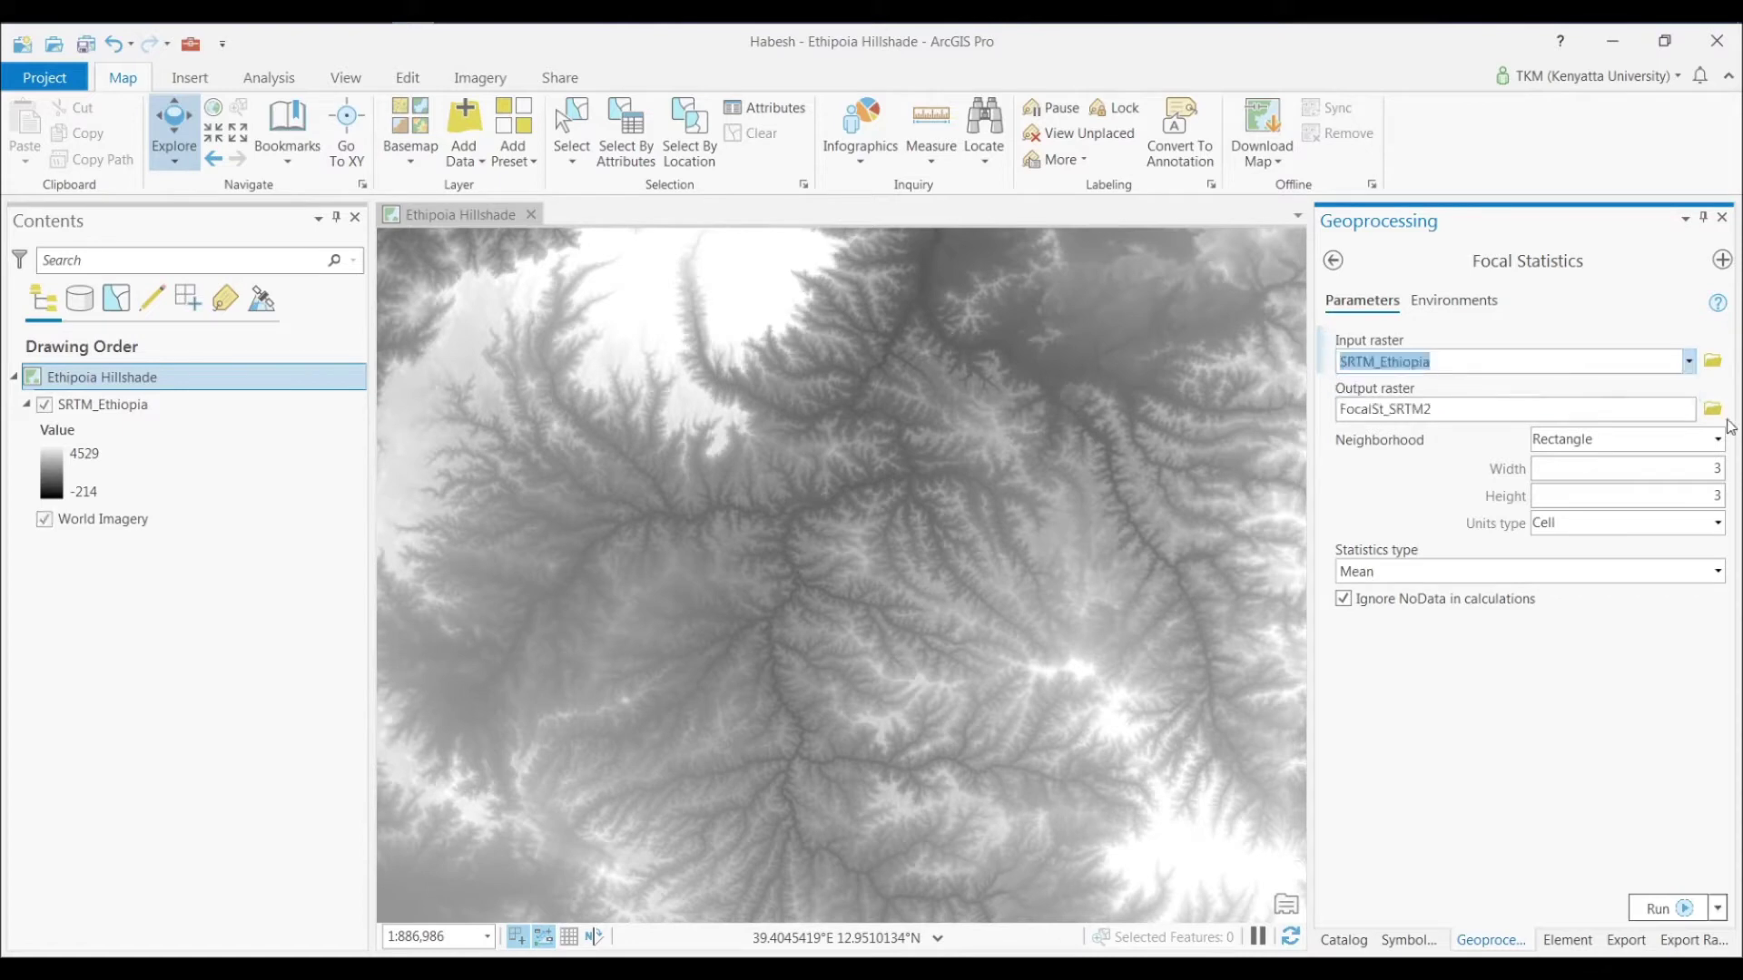
Step: Save the Focal Statistics output raster as SRT_Focal in the SRTM_Ethiopia folder
left_click(1713, 411)
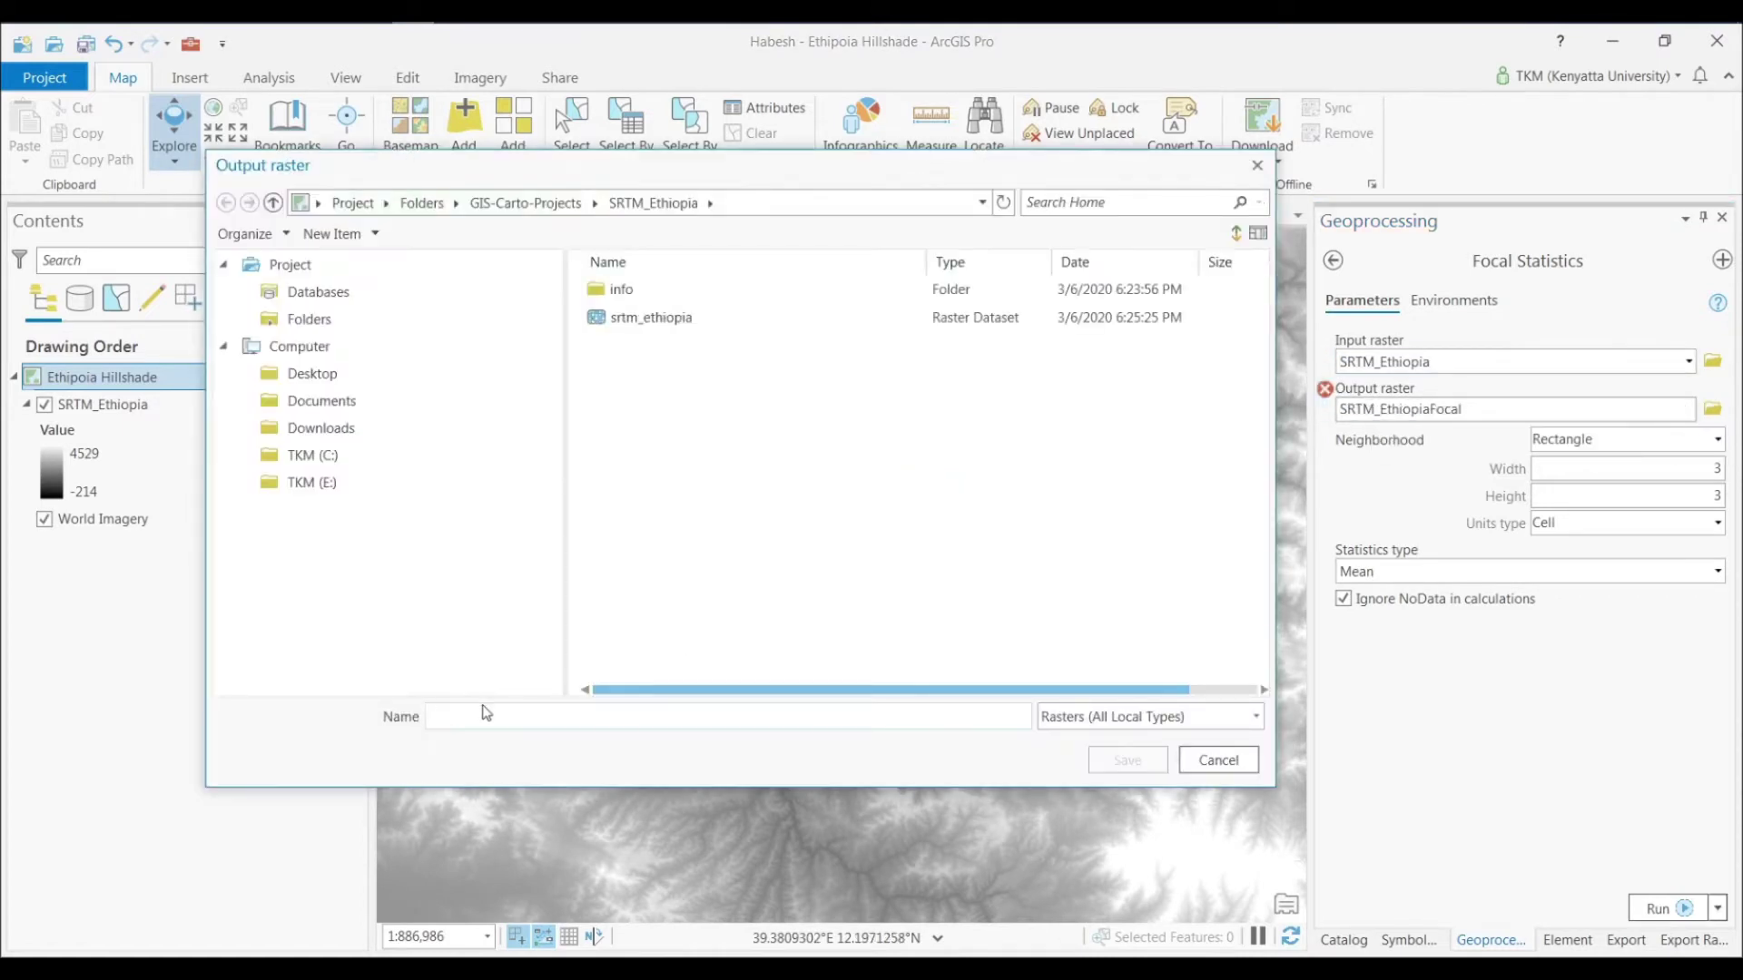
left_click(486, 717)
type("SRT_Focal")
key("Return")
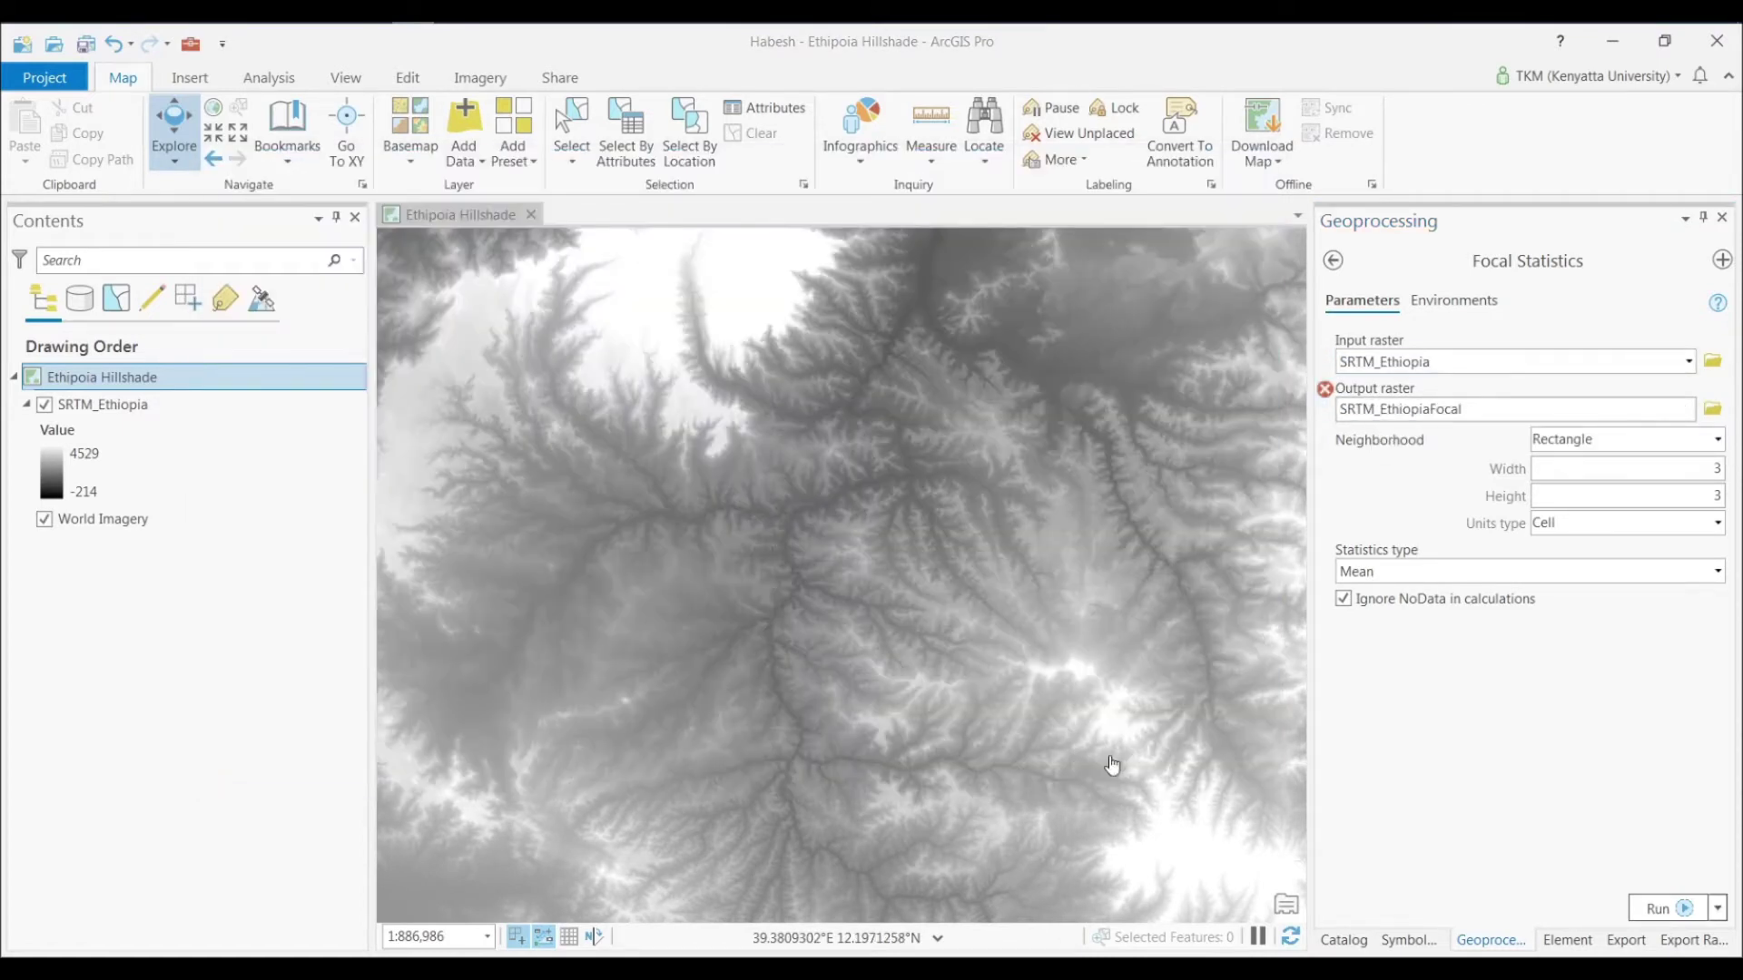
Step: Set a circular neighborhood with a radius of 50 in Cell units, keep the Mean statistic, and run Focal Statistics
left_click(1718, 442)
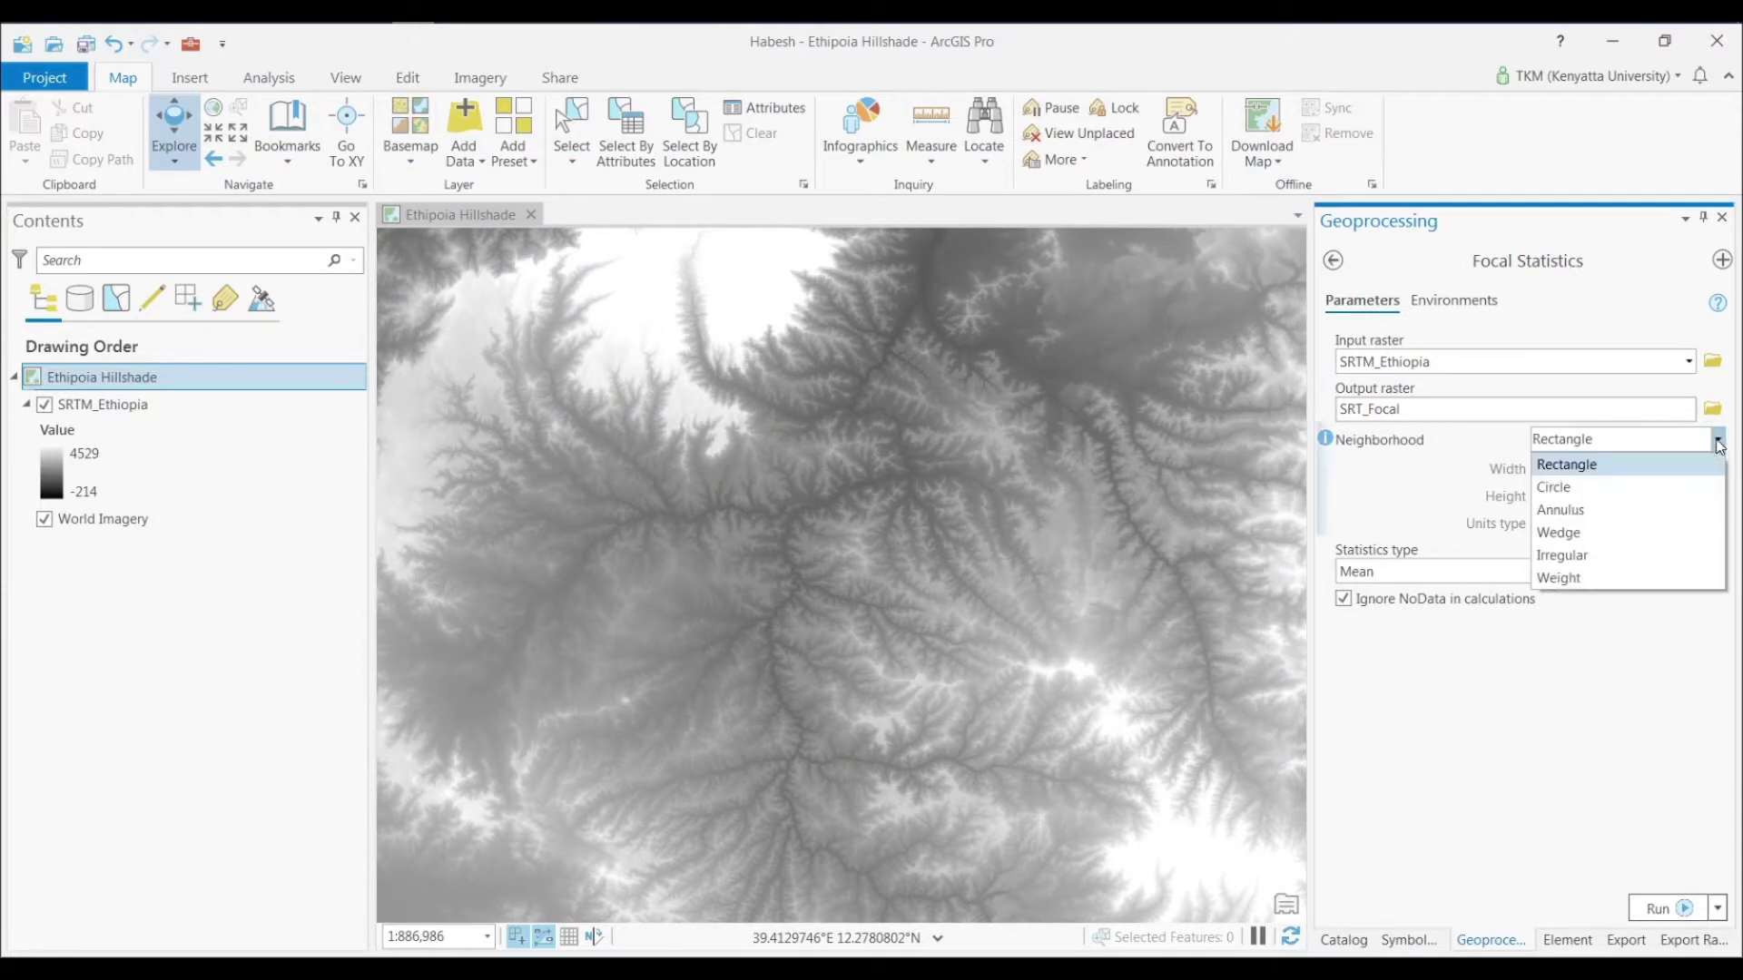
left_click(1579, 493)
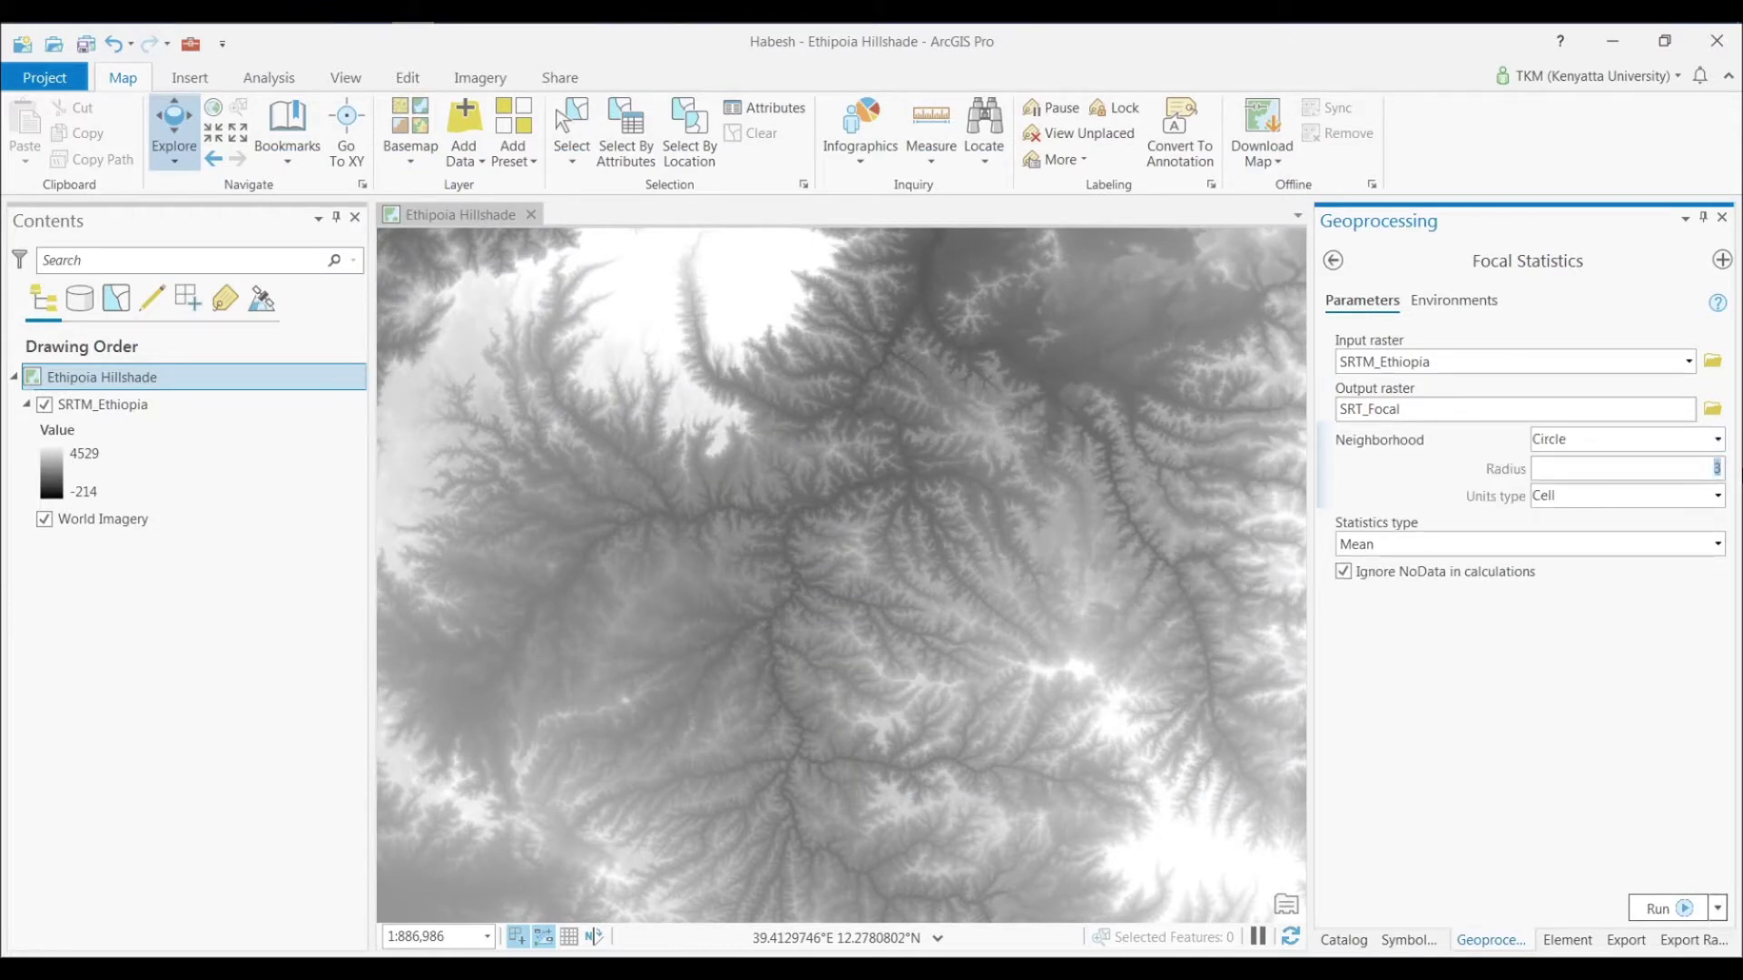
left_click(1718, 496)
left_click(1554, 536)
left_click(1666, 910)
Step: Compare the smoothed SRT_Focal raster with SRTM_Ethiopia up close by switching the SRT_Focal layer off and on
scroll(724, 484, "down", 3)
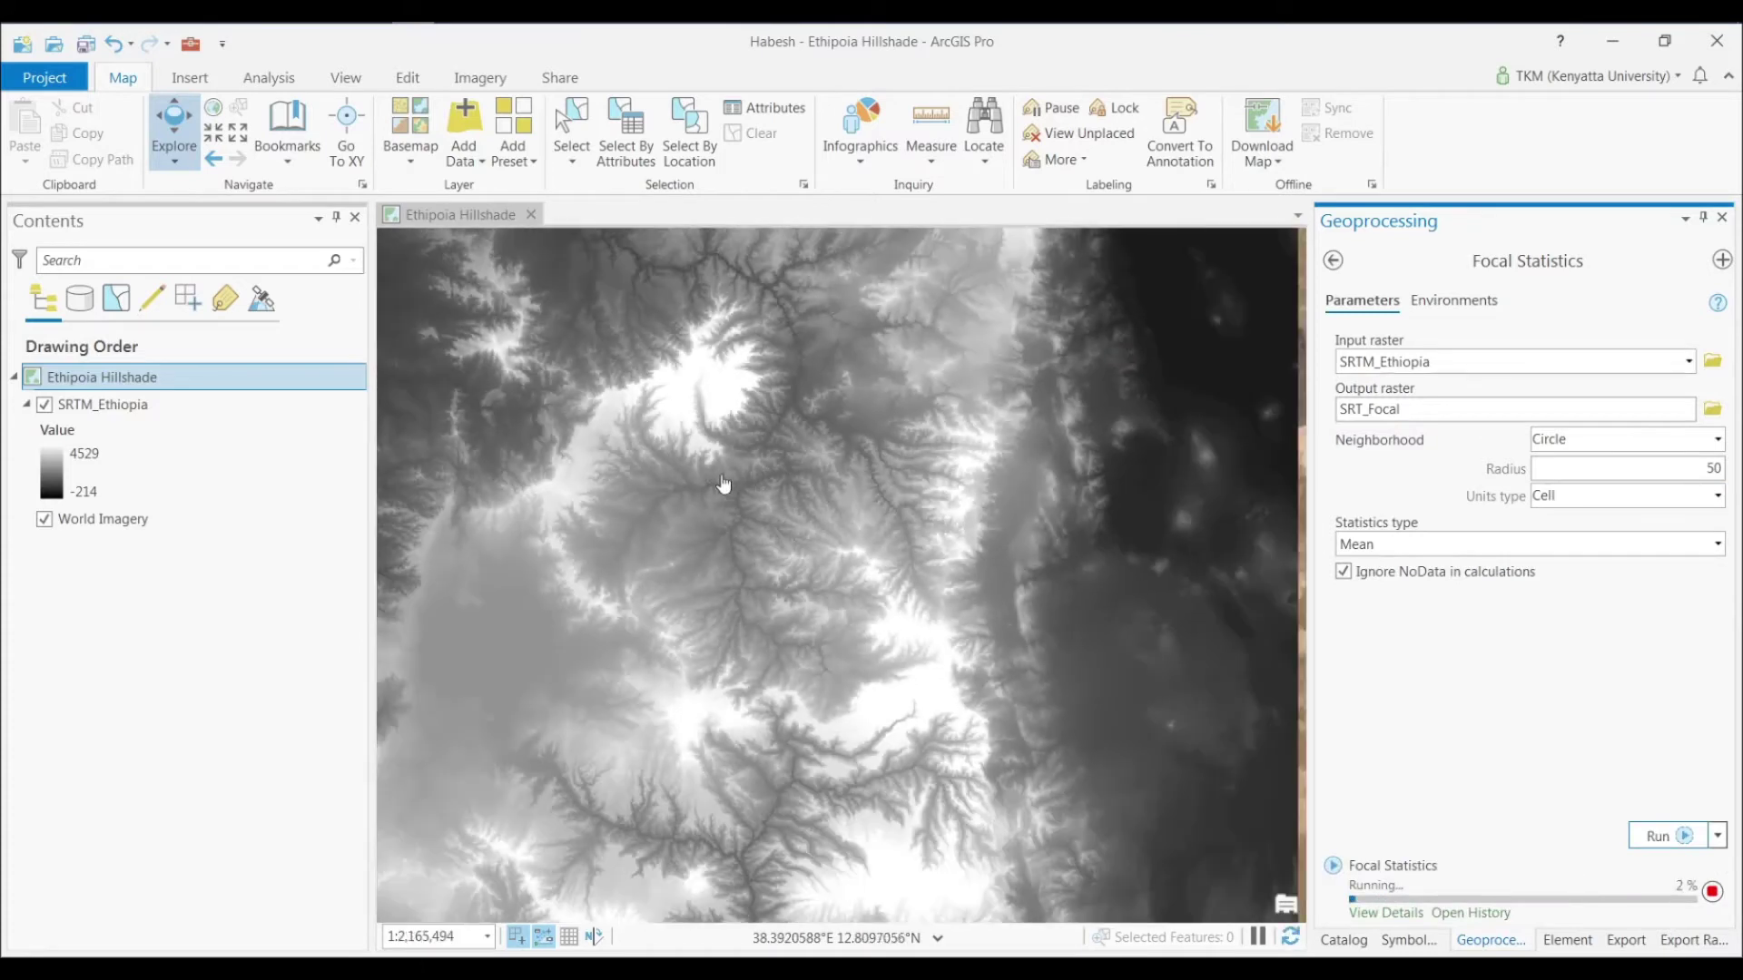
scroll(765, 281, "up", 2)
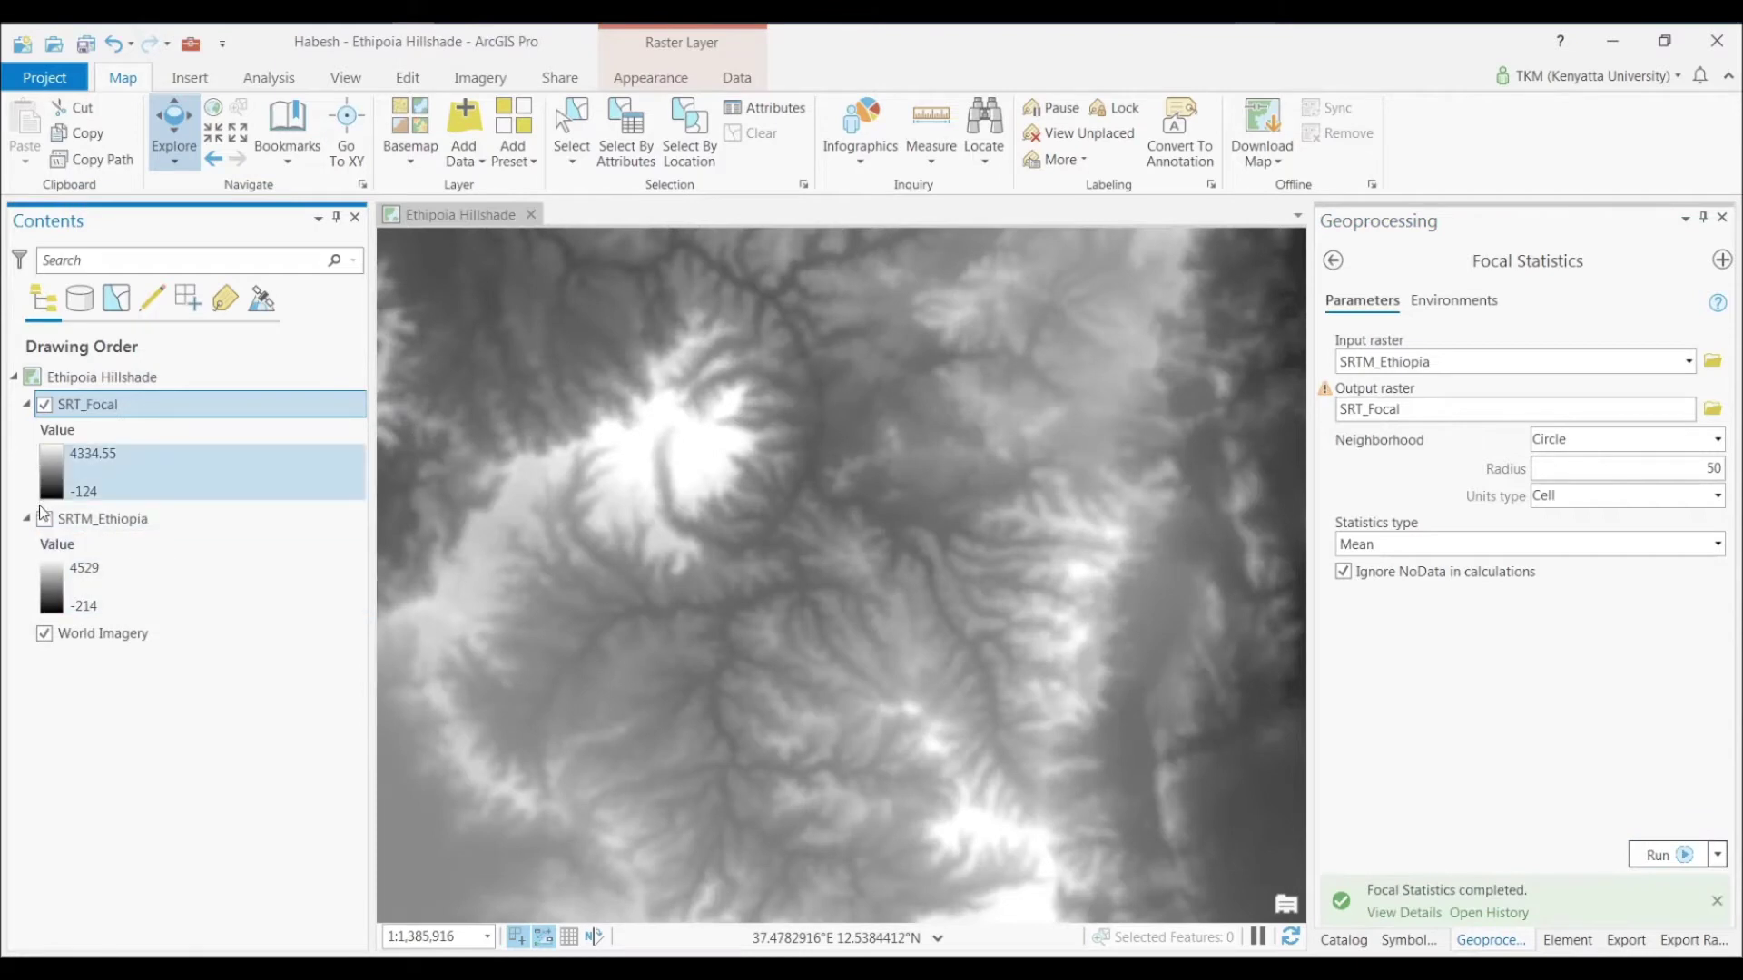
left_click(40, 520)
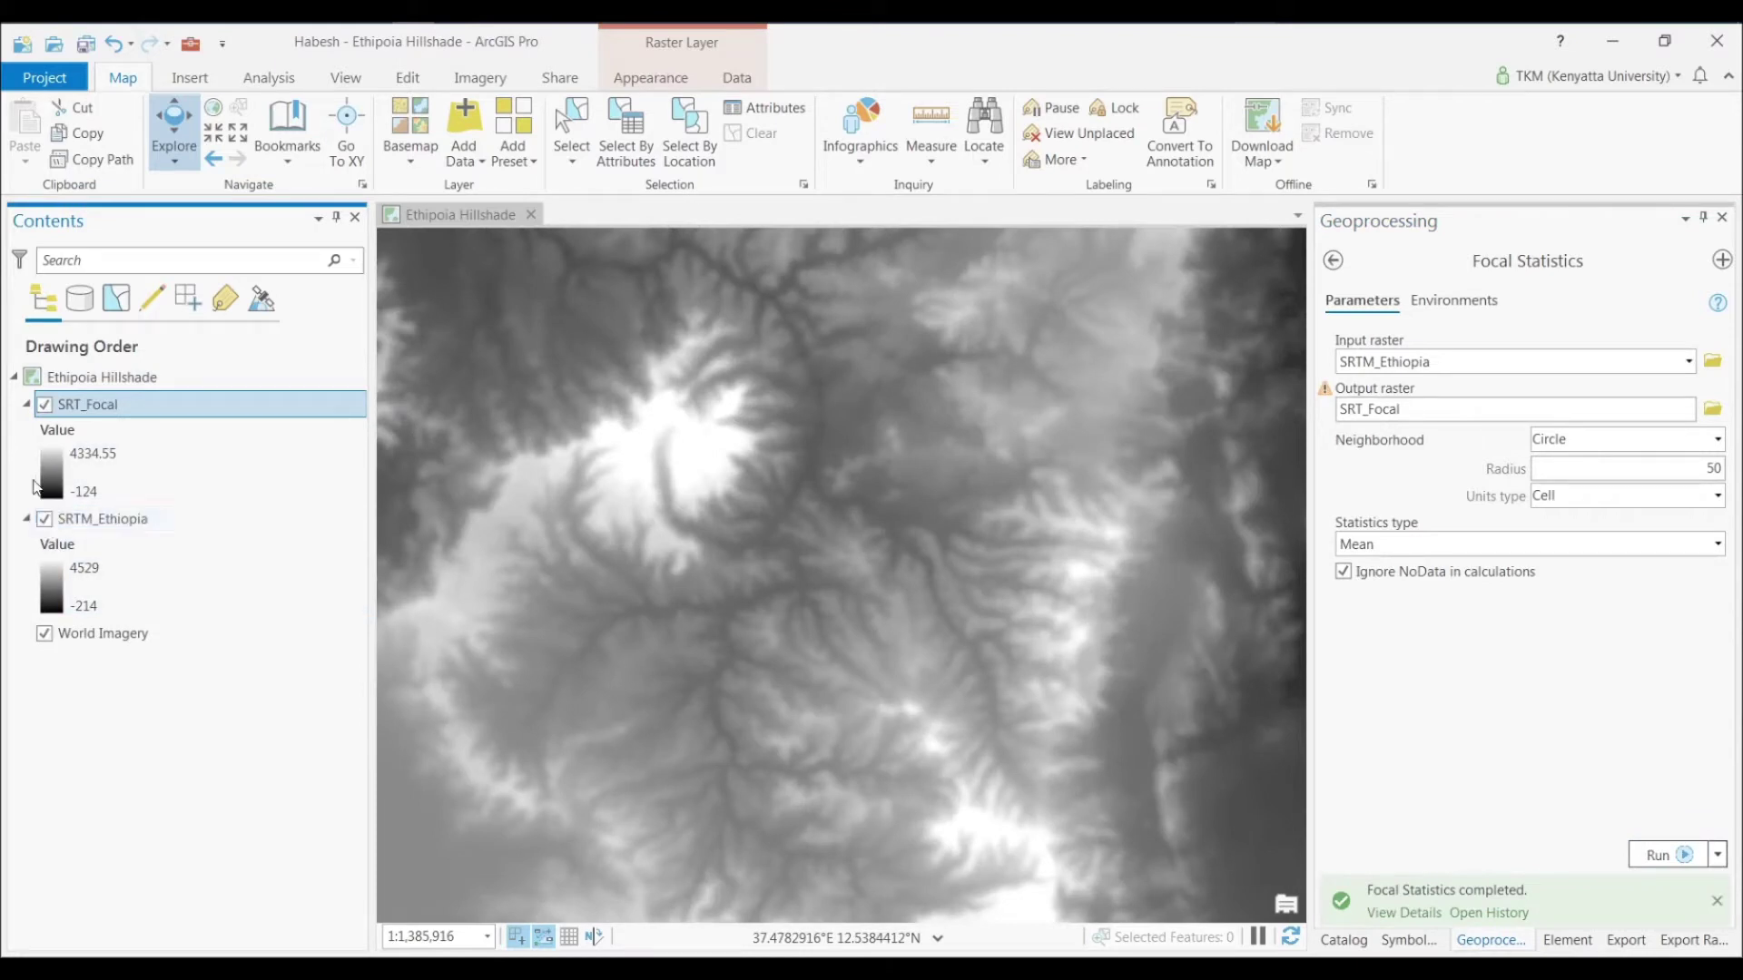
left_click(46, 407)
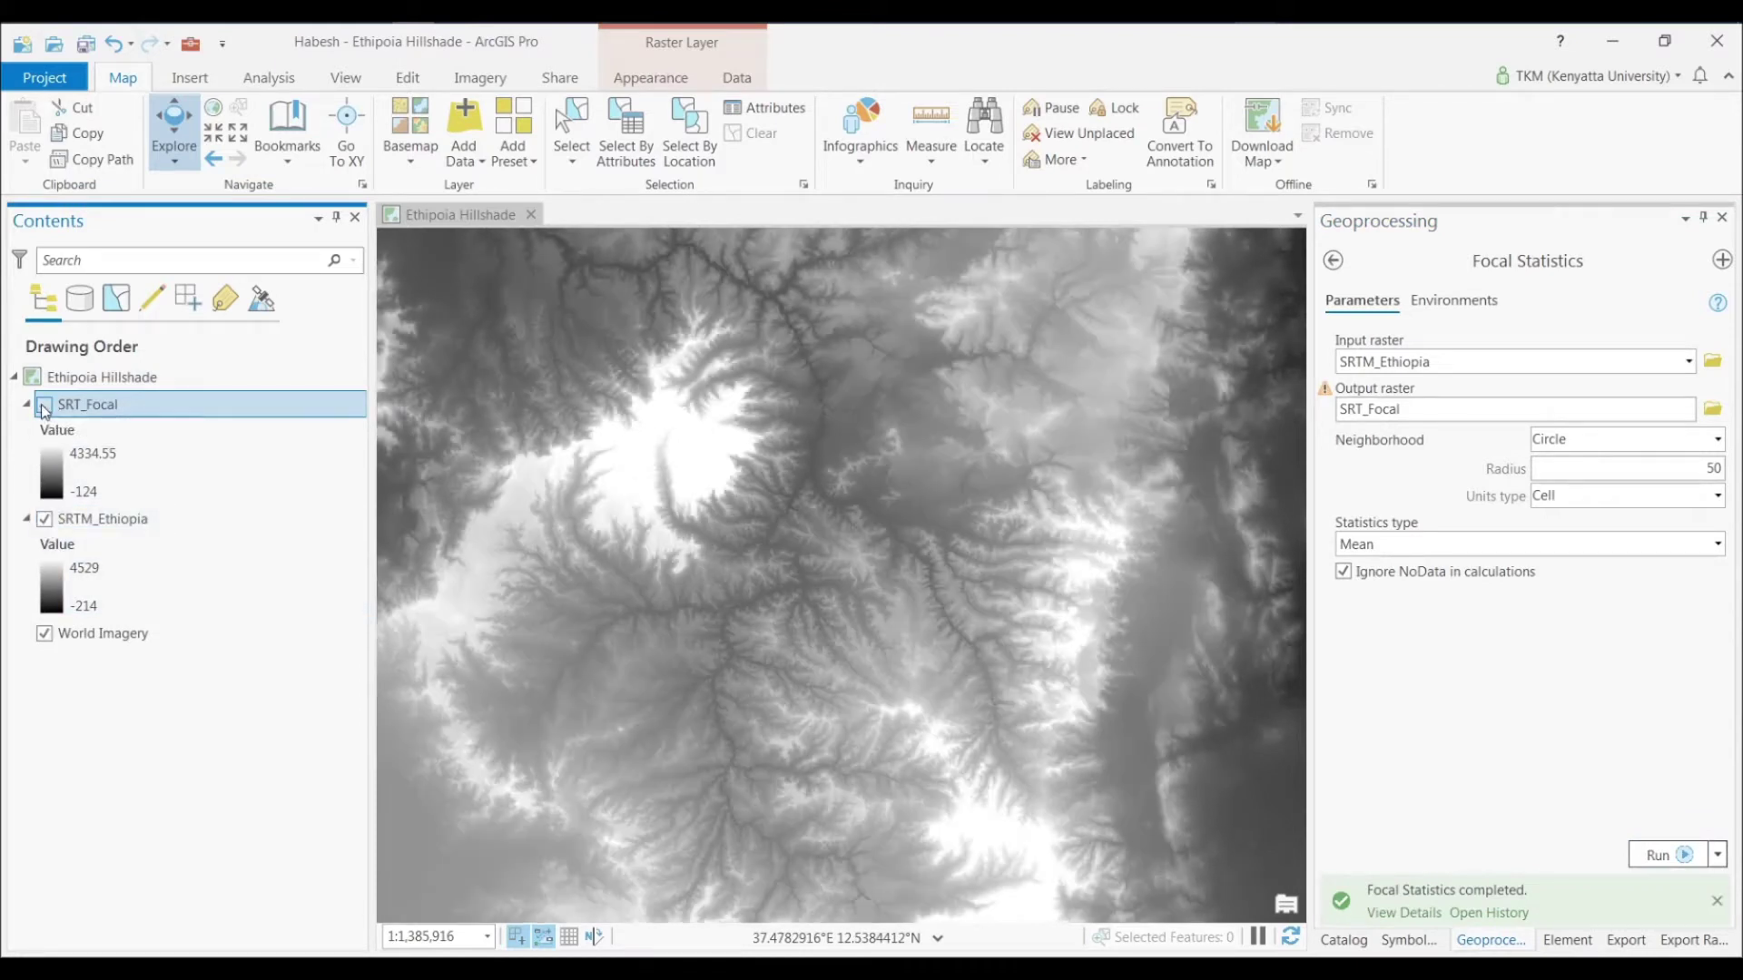
left_click(44, 409)
left_click(45, 406)
left_click(45, 406)
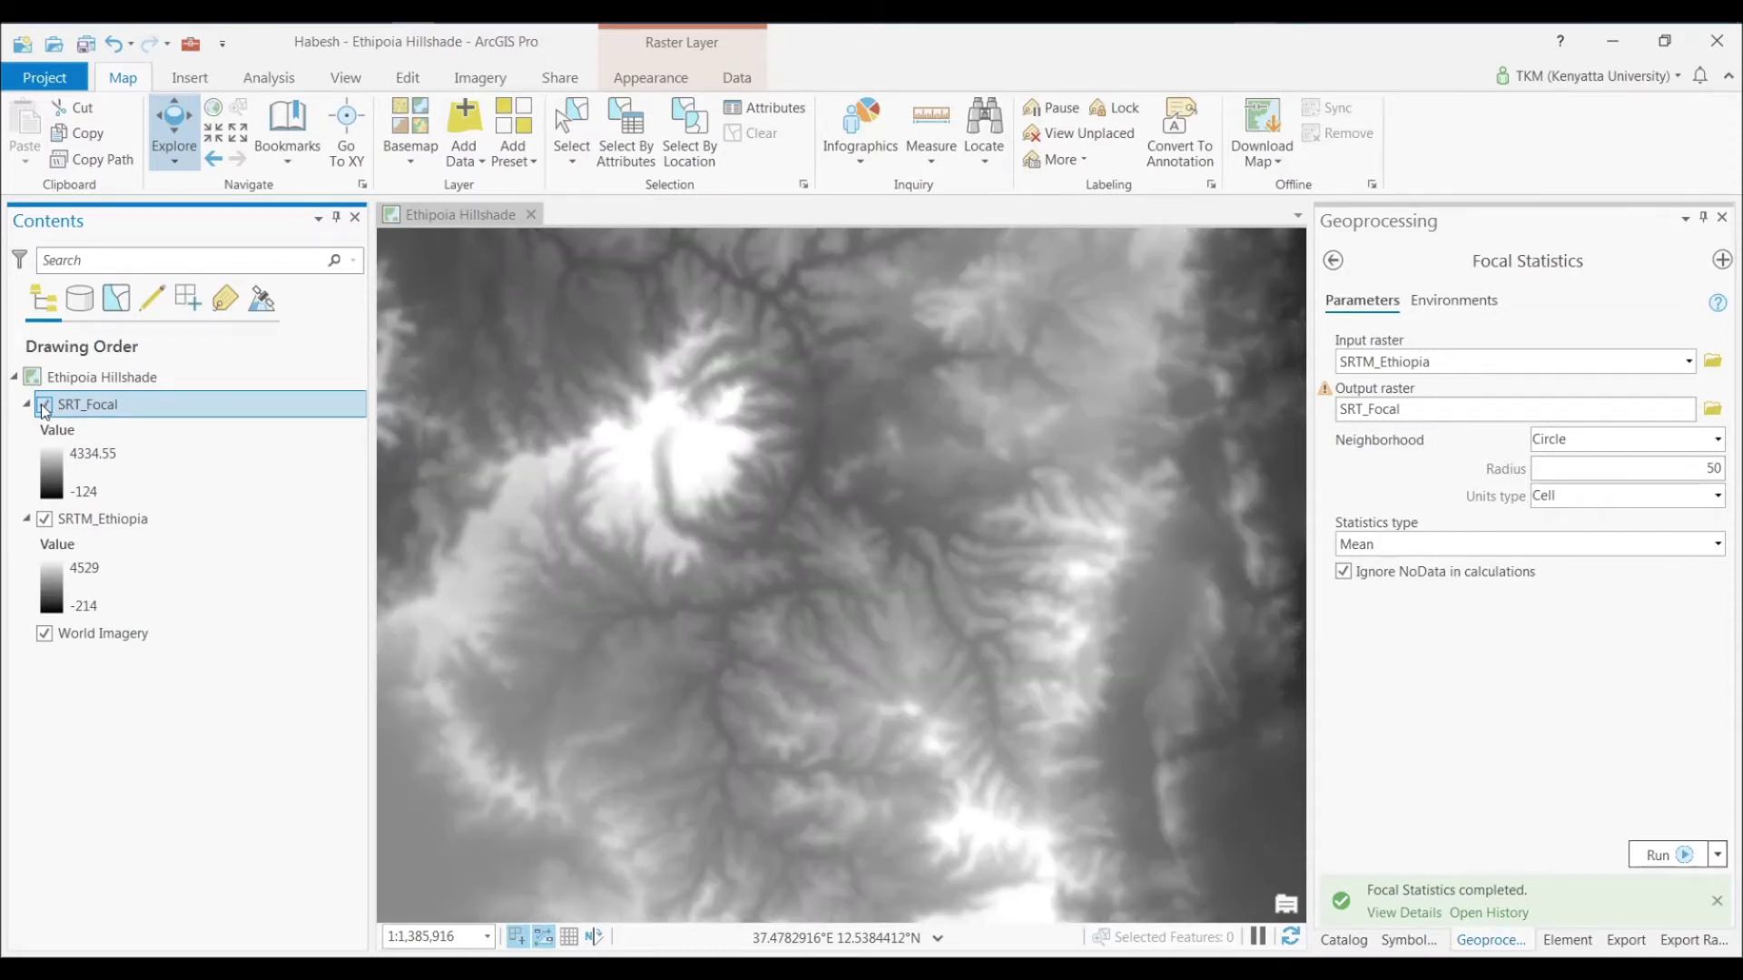
left_click(45, 406)
left_click(45, 406)
left_click(44, 407)
left_click(45, 407)
Step: Zoom to the full SRT_Focal layer and compare it with SRTM_Ethiopia by toggling their visibility
right_click(82, 415)
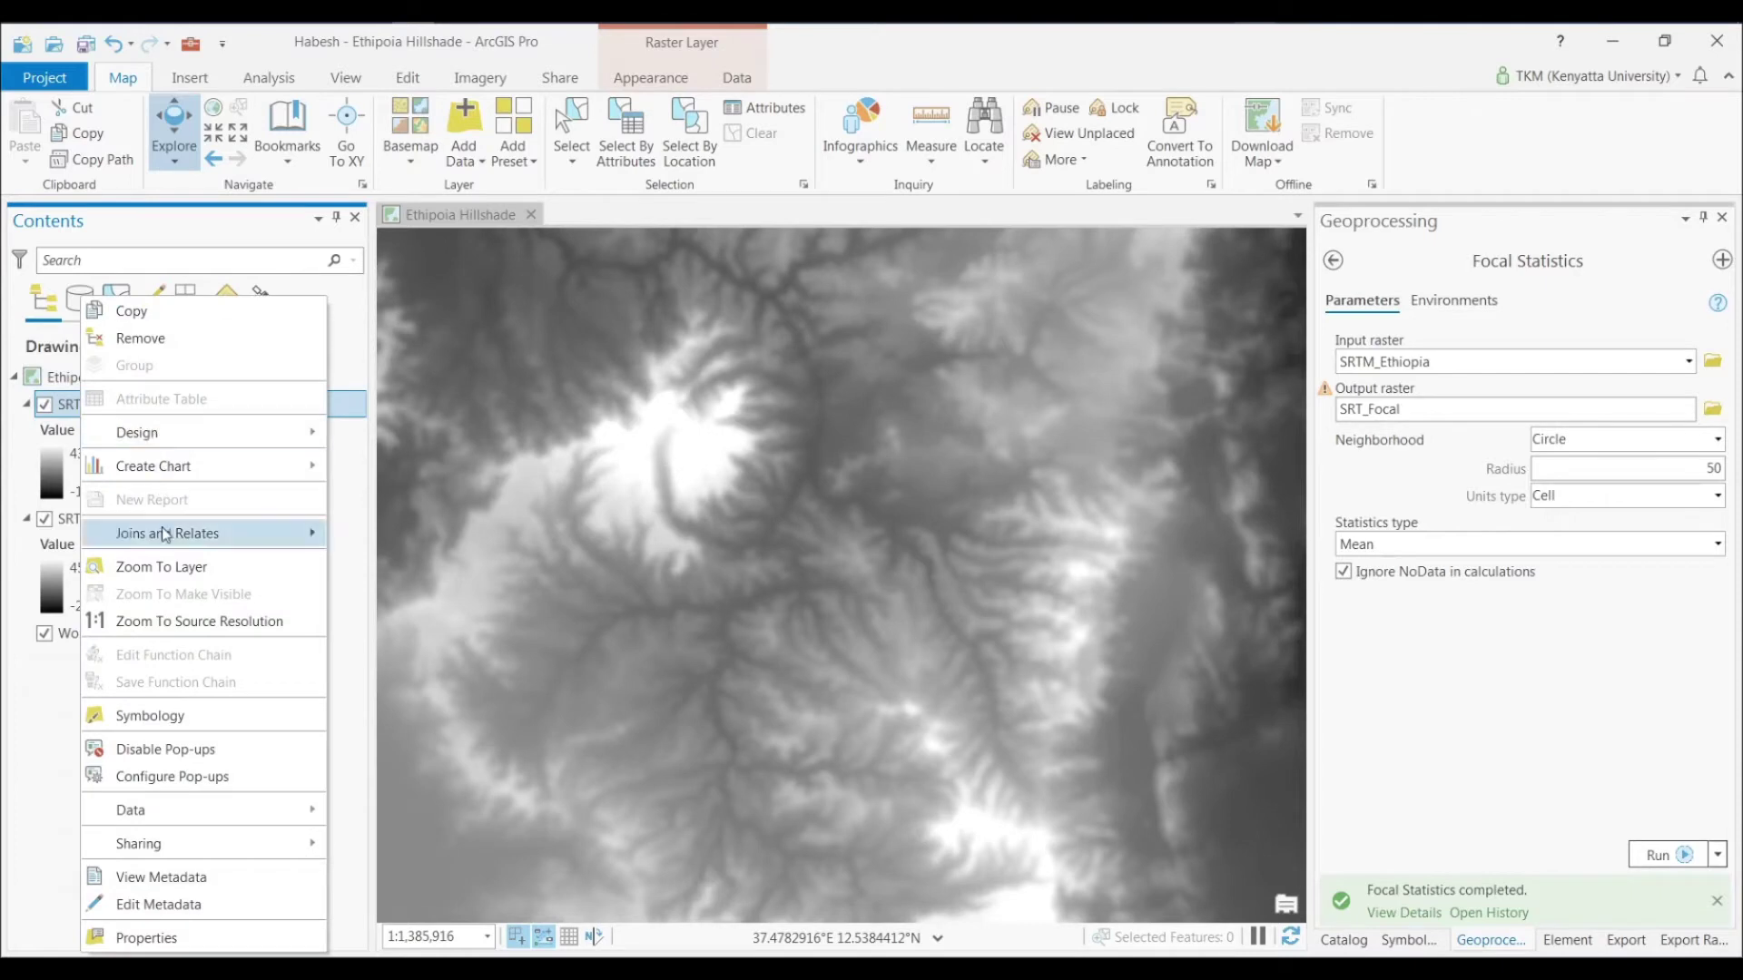
left_click(167, 564)
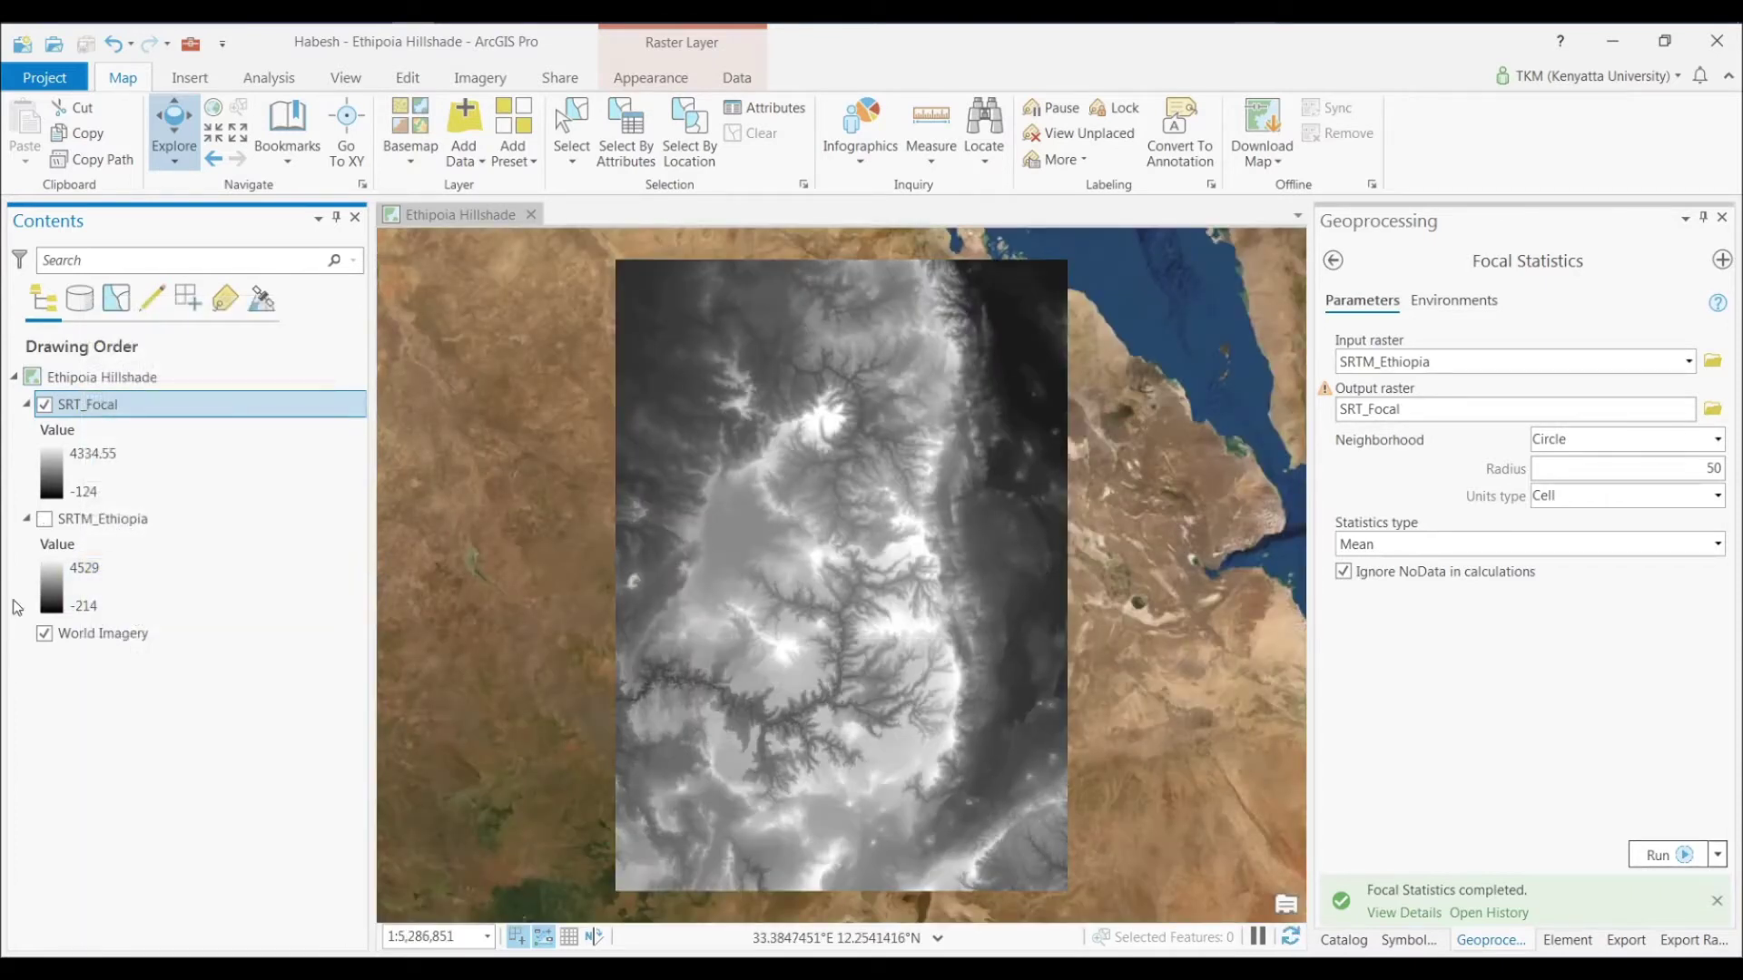
left_click(44, 519)
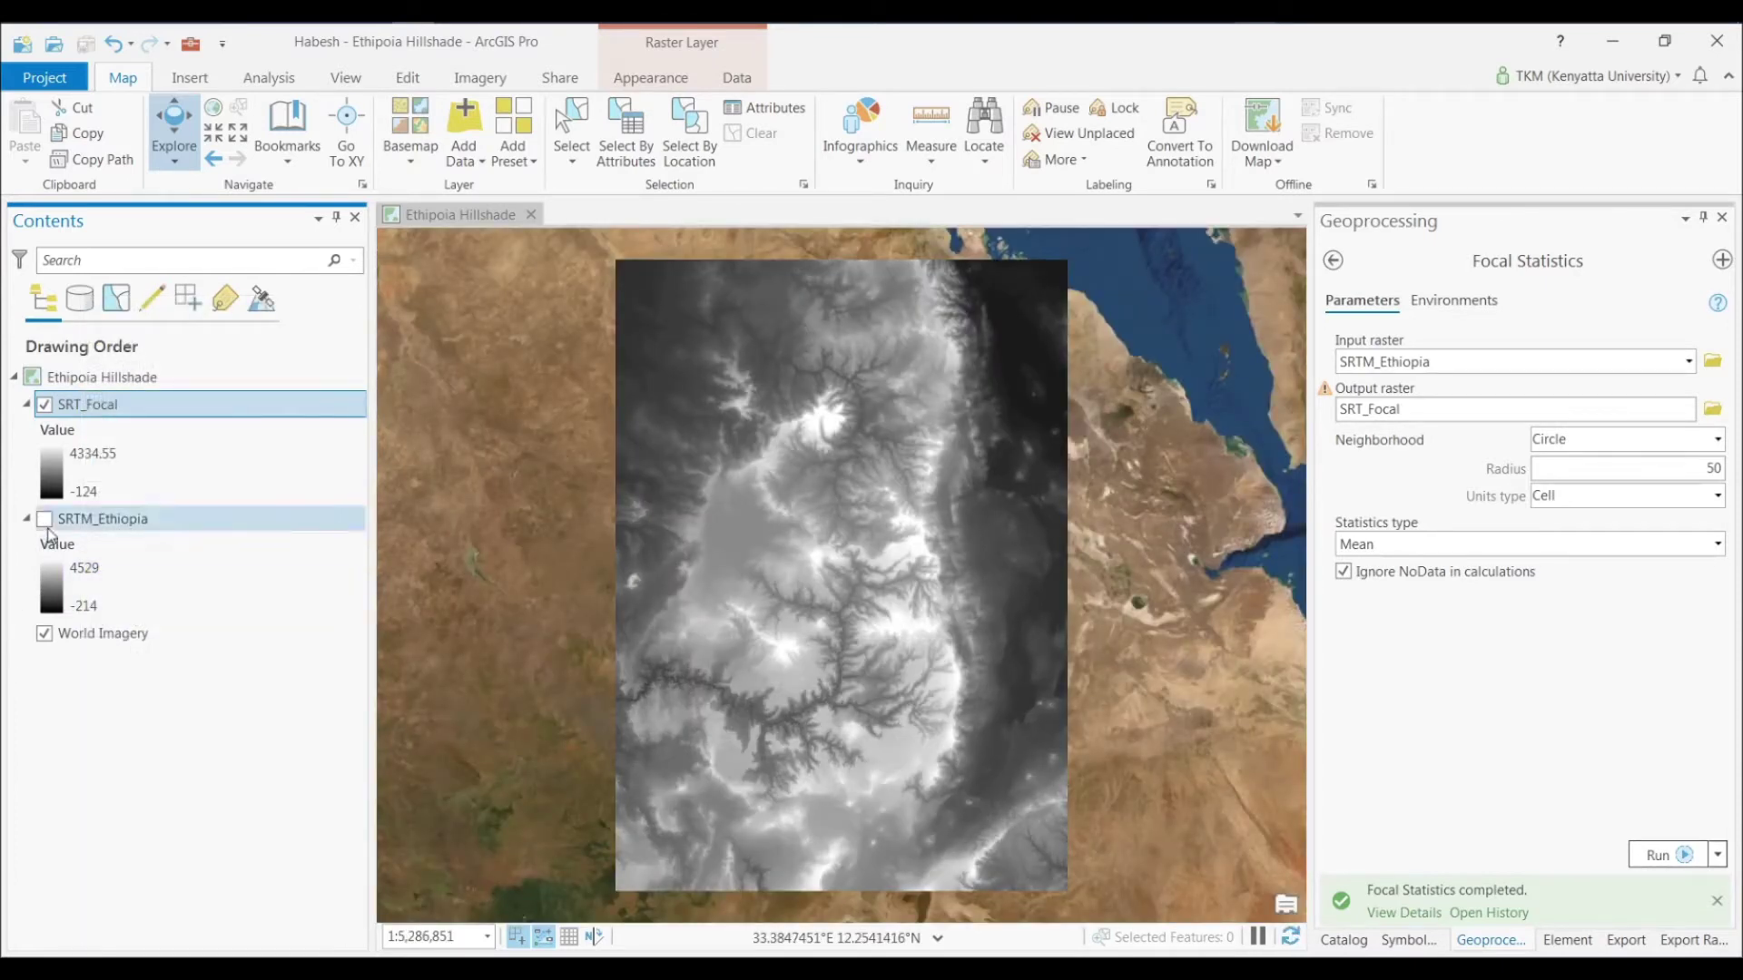
left_click(45, 406)
left_click(46, 406)
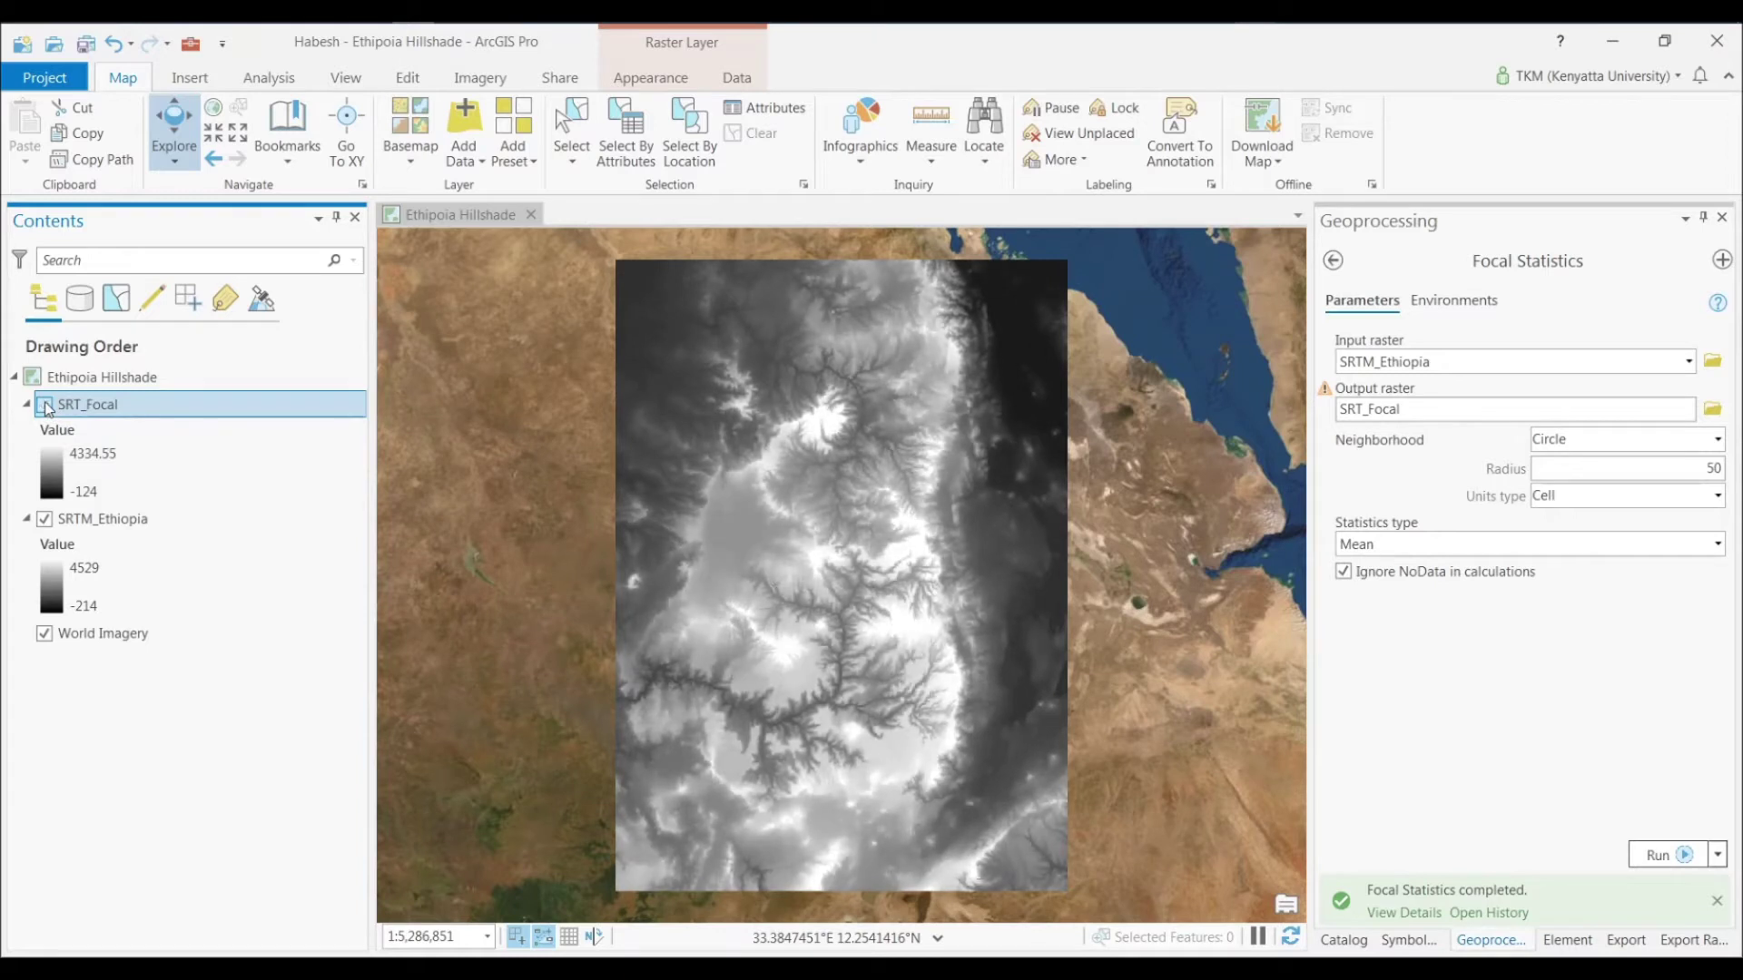
left_click(44, 405)
left_click(43, 405)
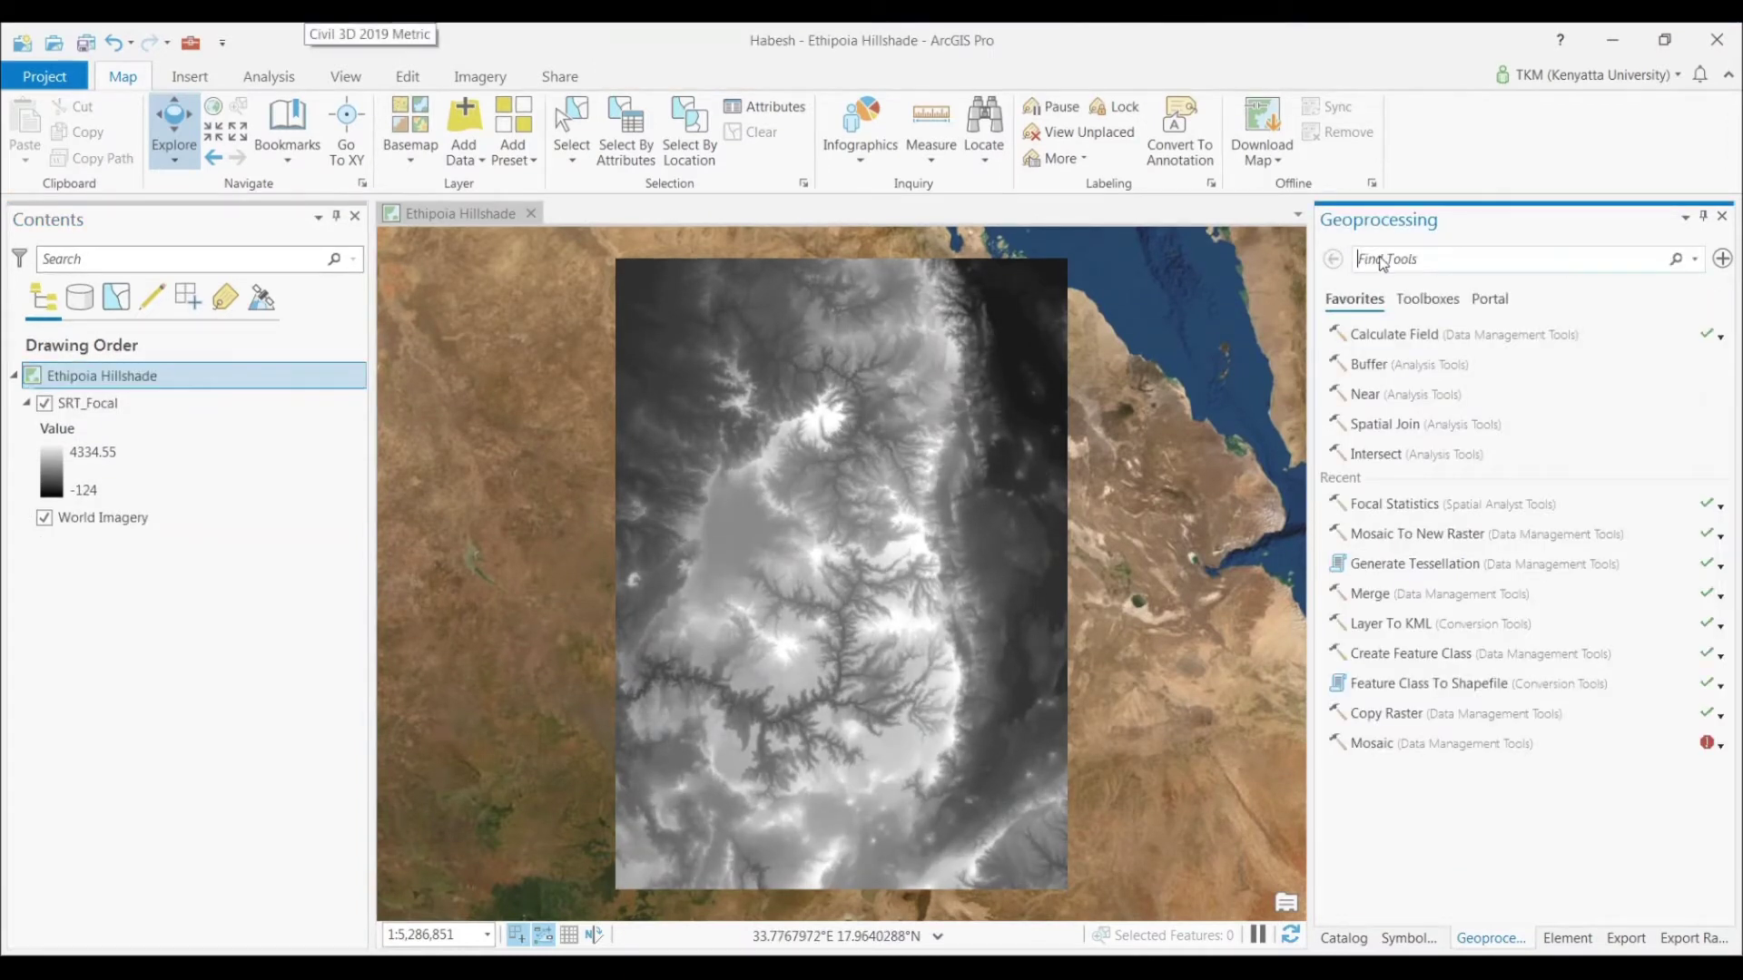
Step: Search for the contour tools and open Contour from Spatial Analyst Tools instead of the 3D Analyst version
left_click(1382, 262)
type("conto")
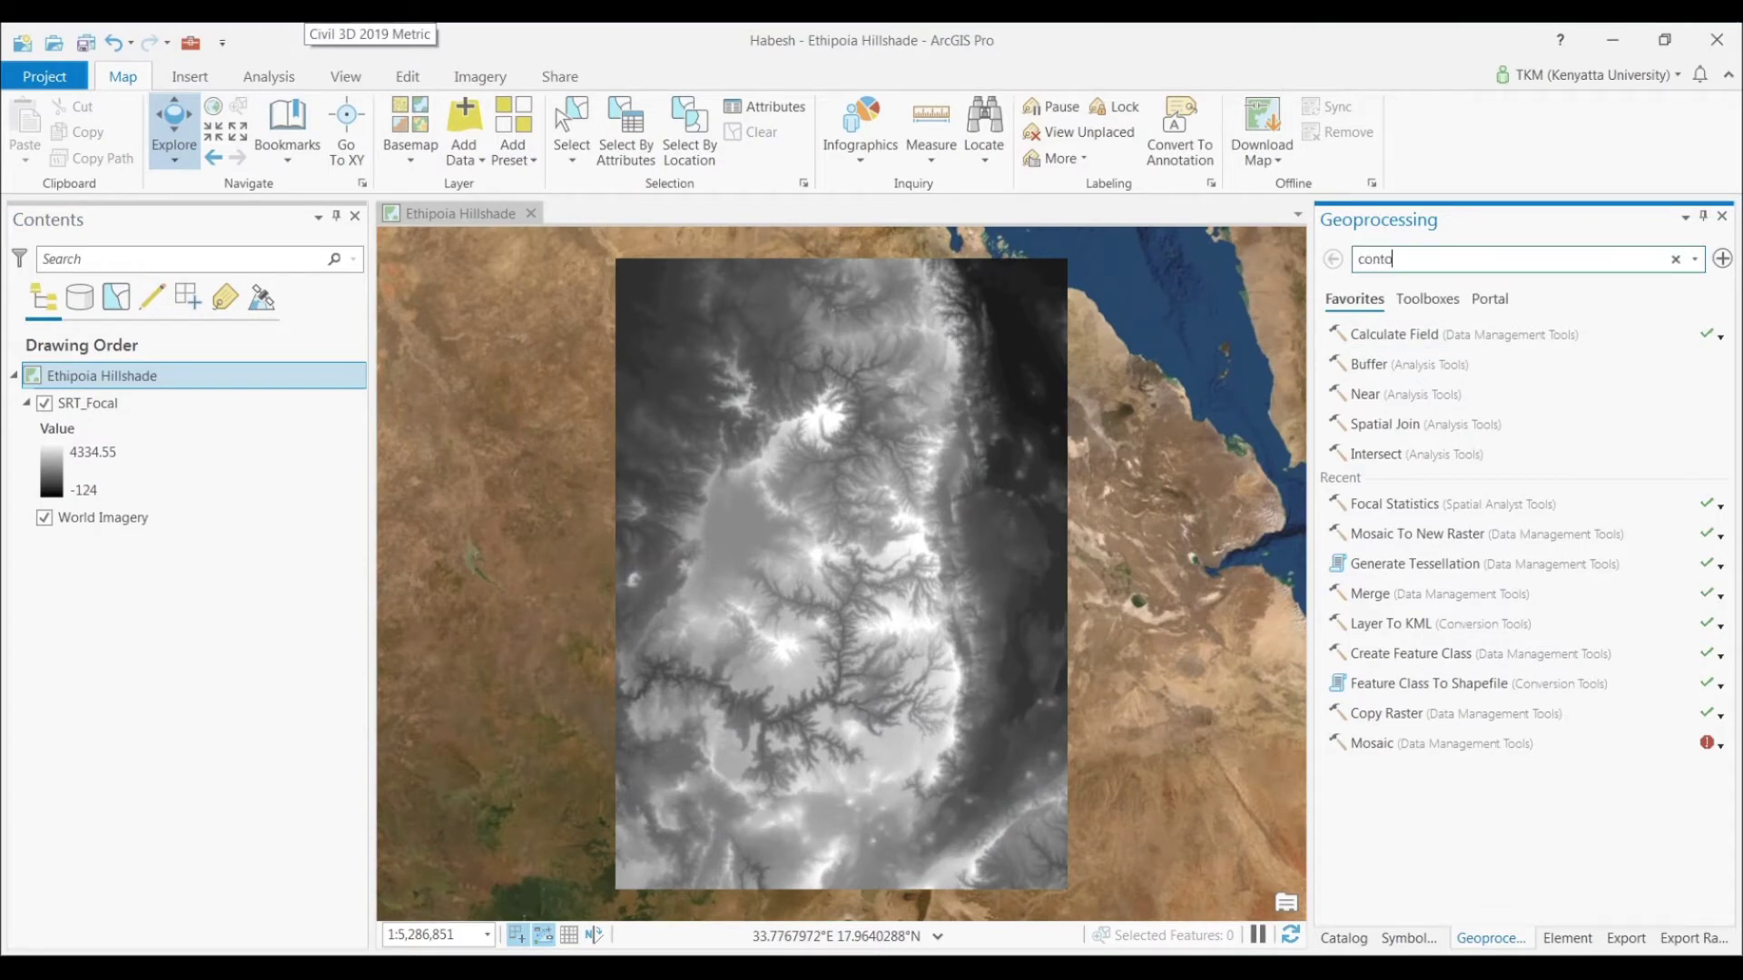
type("ur")
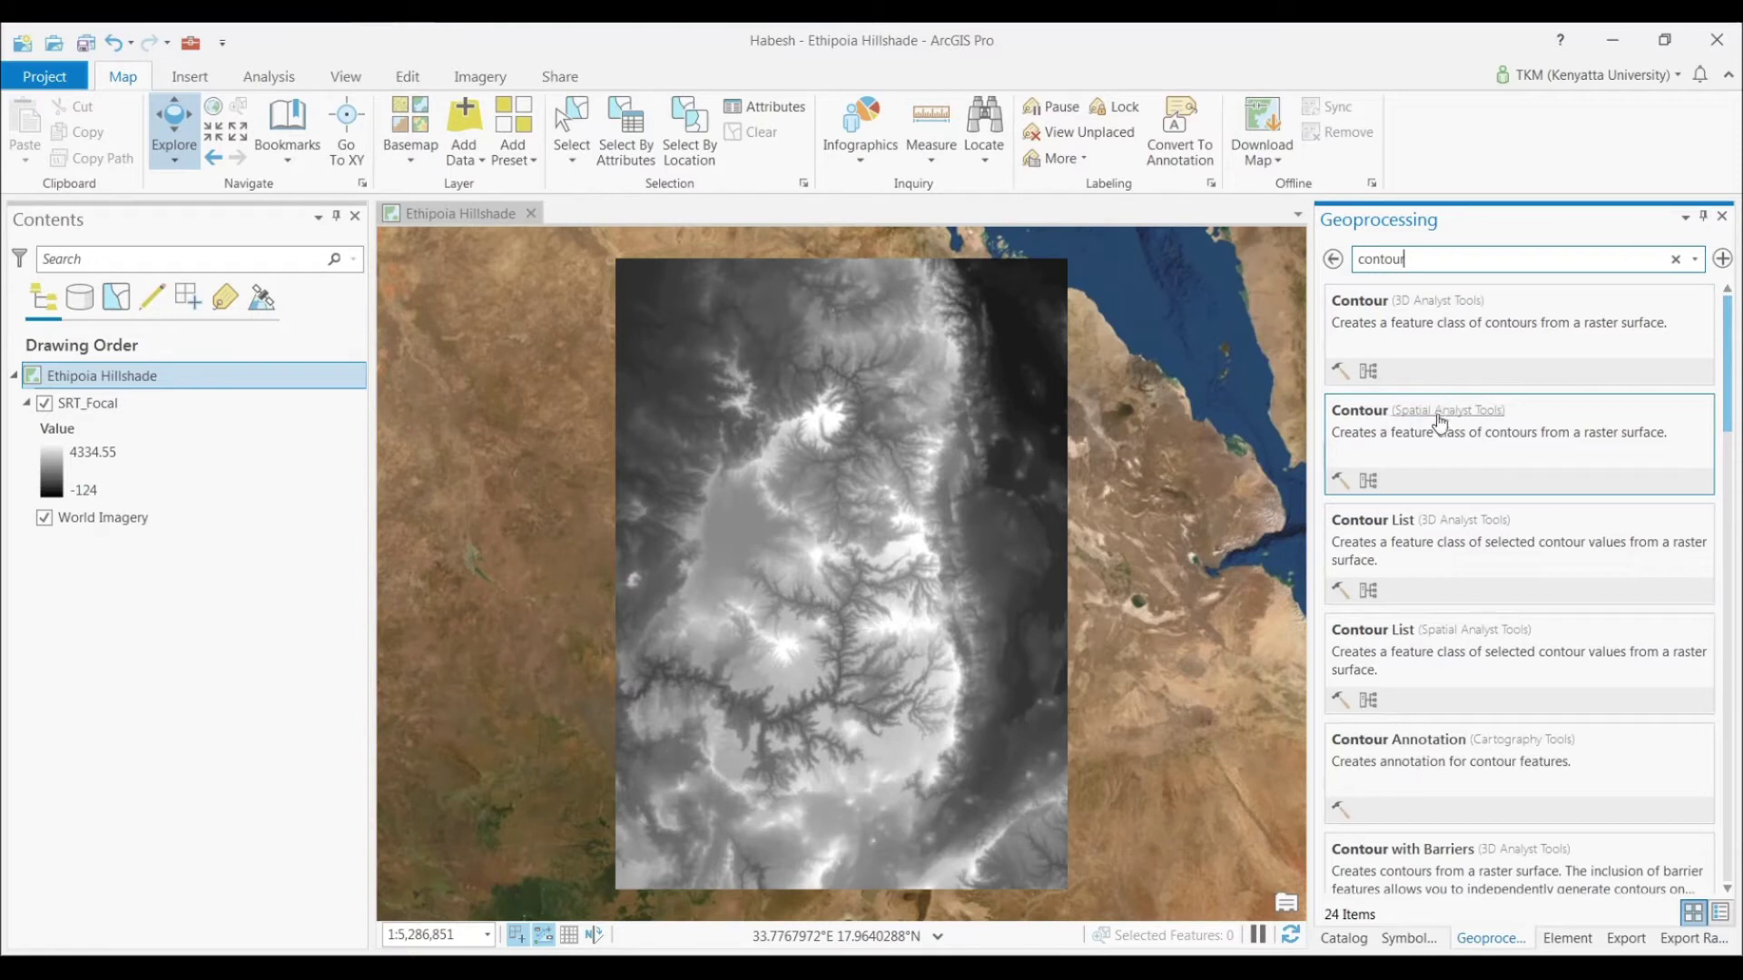
left_click(1507, 314)
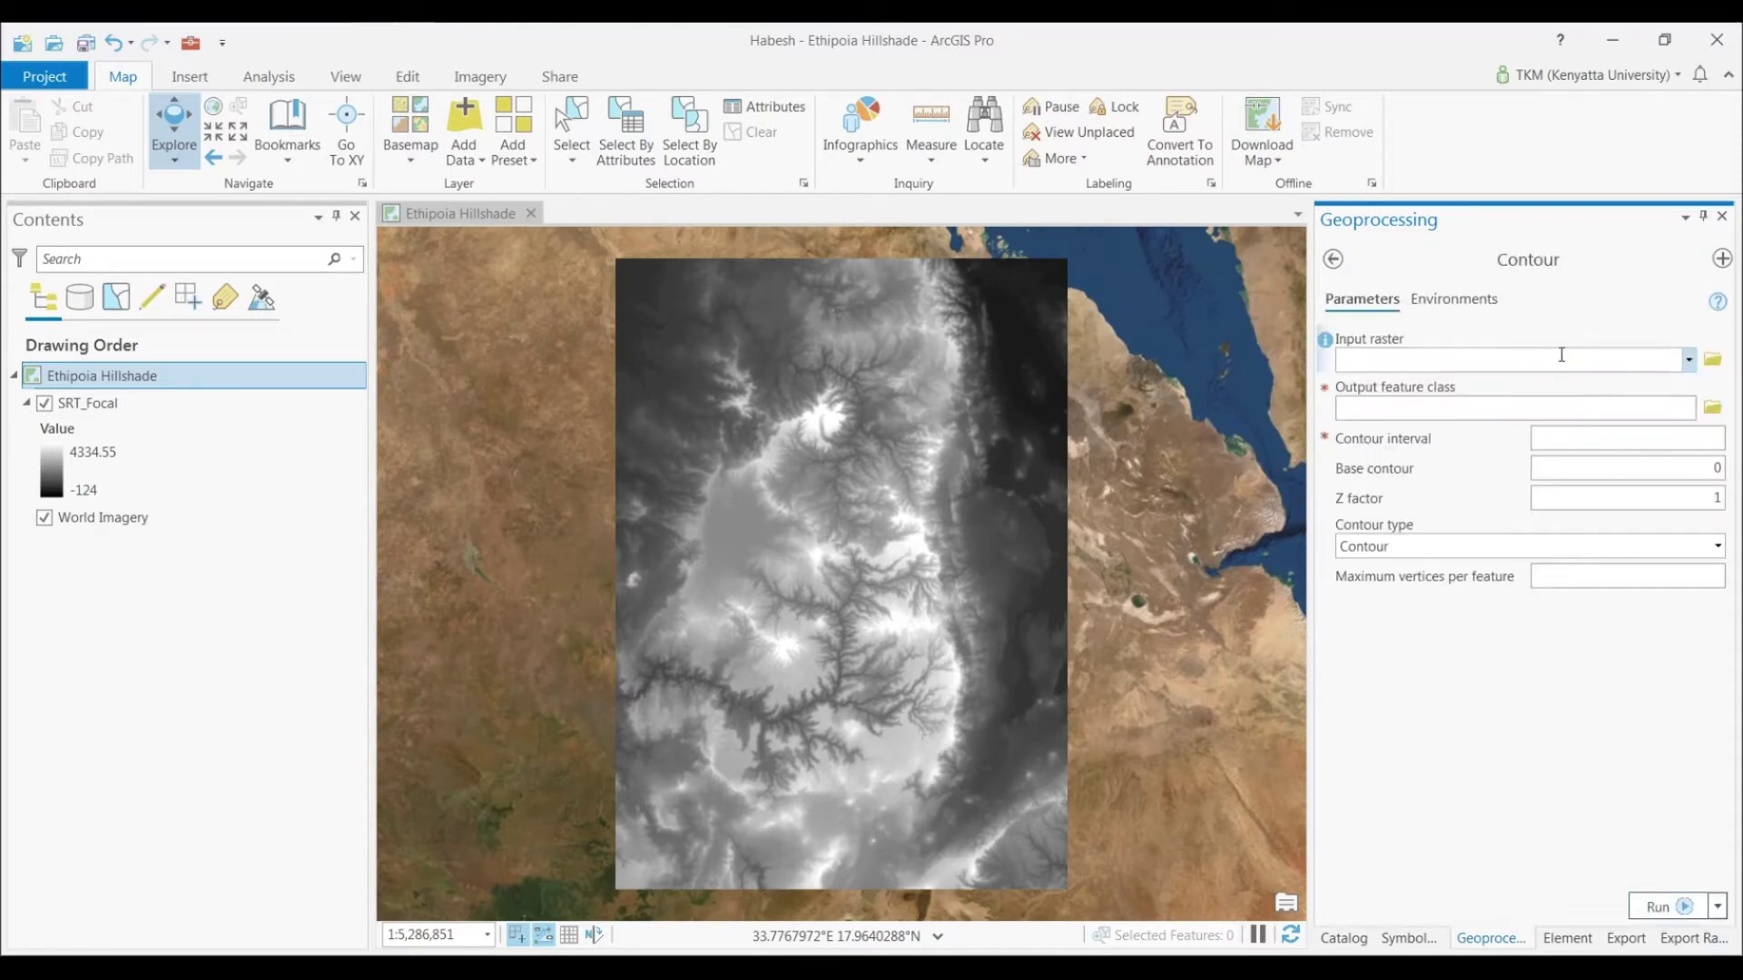
left_click(1332, 259)
left_click(1507, 428)
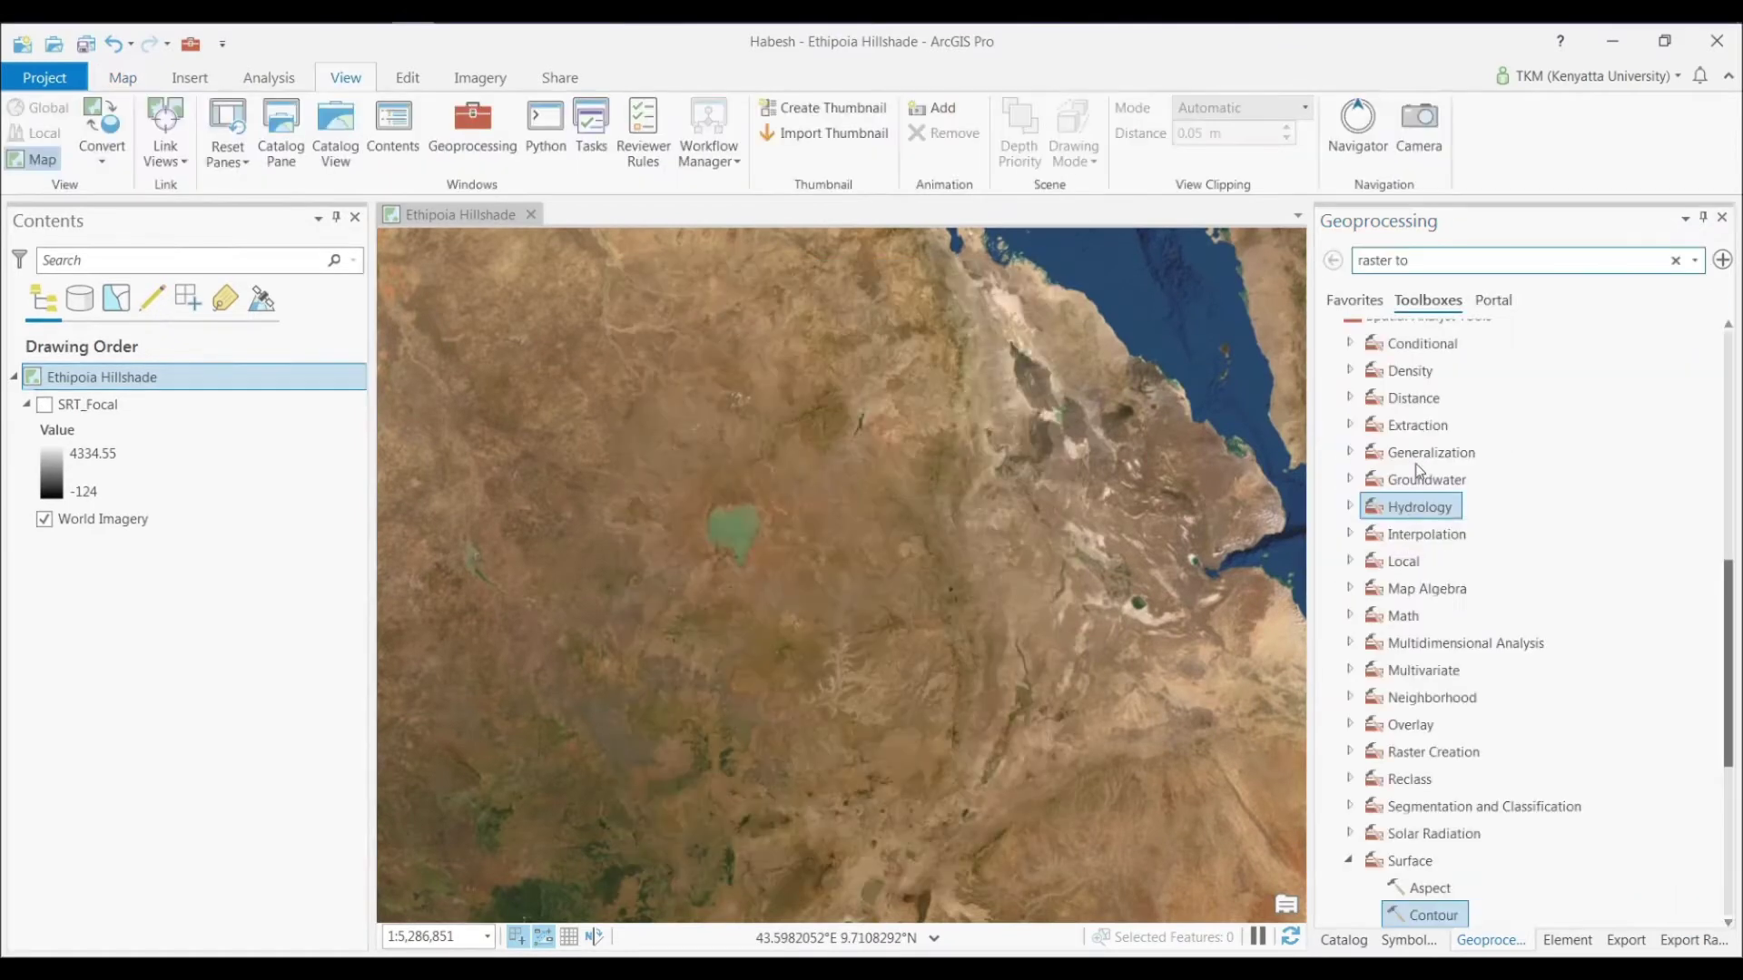
Step: Contour SRT_Focal into ContourPolys.shp in the SRTM_Ethiopia folder, with an interval of 250 and the Contour shell up type, and run the tool
left_click(1713, 408)
double_click(646, 313)
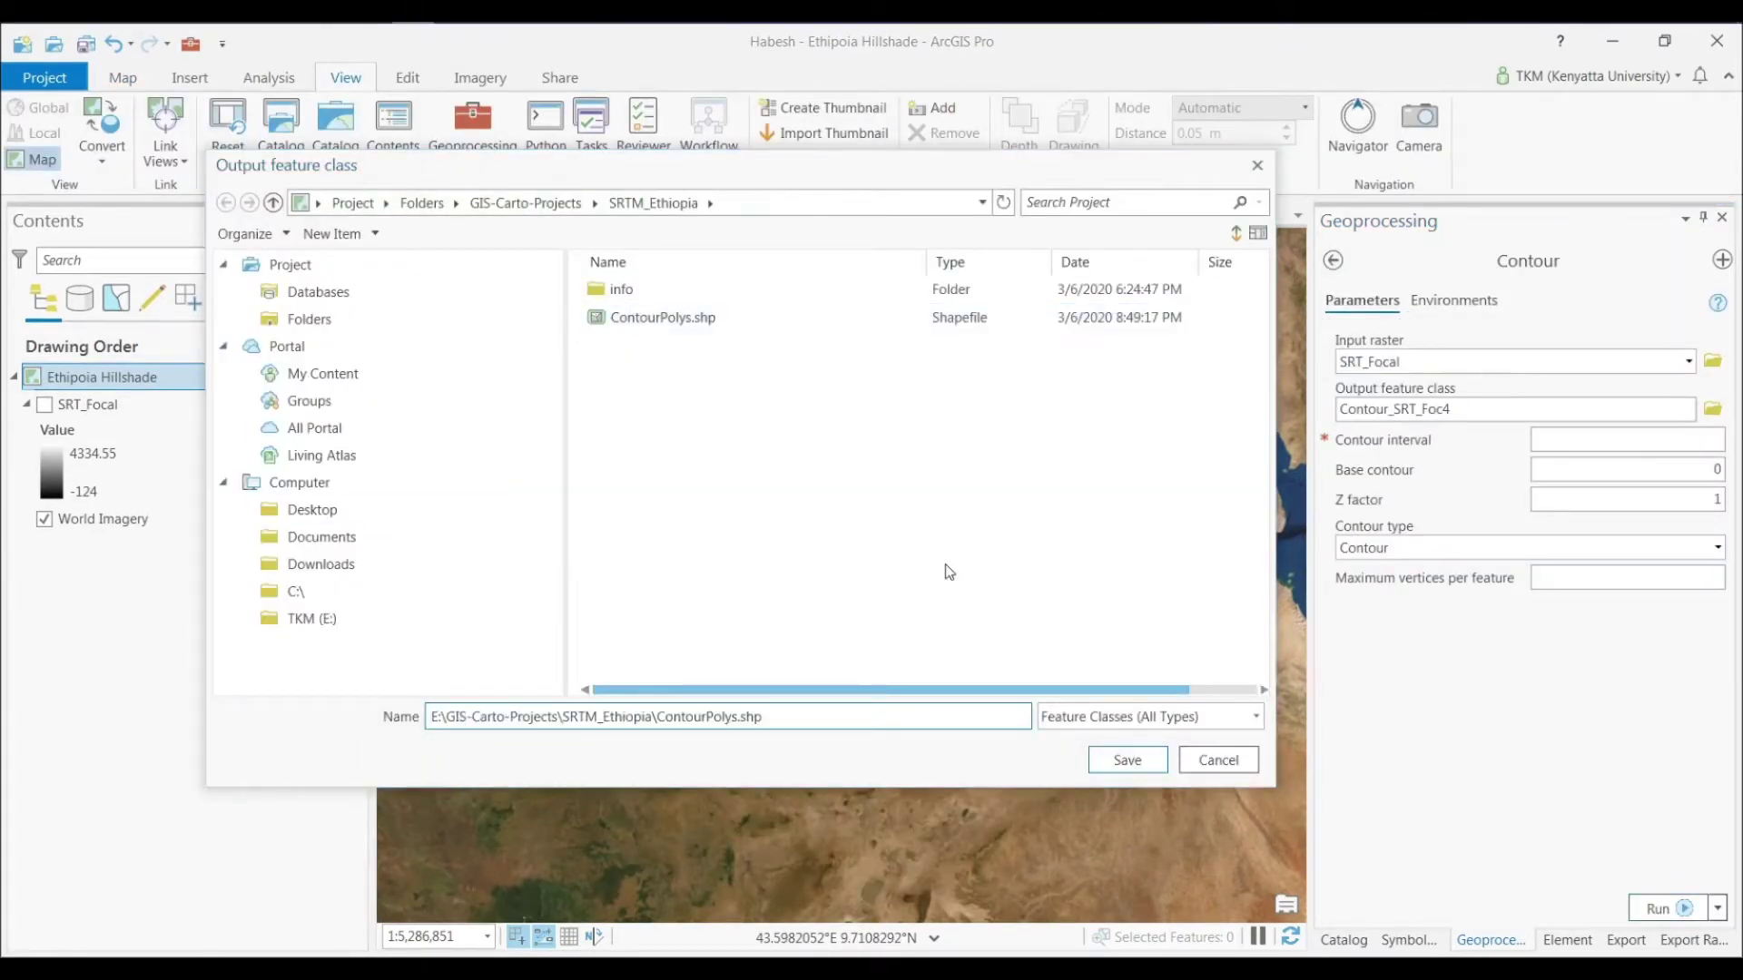
left_click(1710, 548)
left_click(1389, 648)
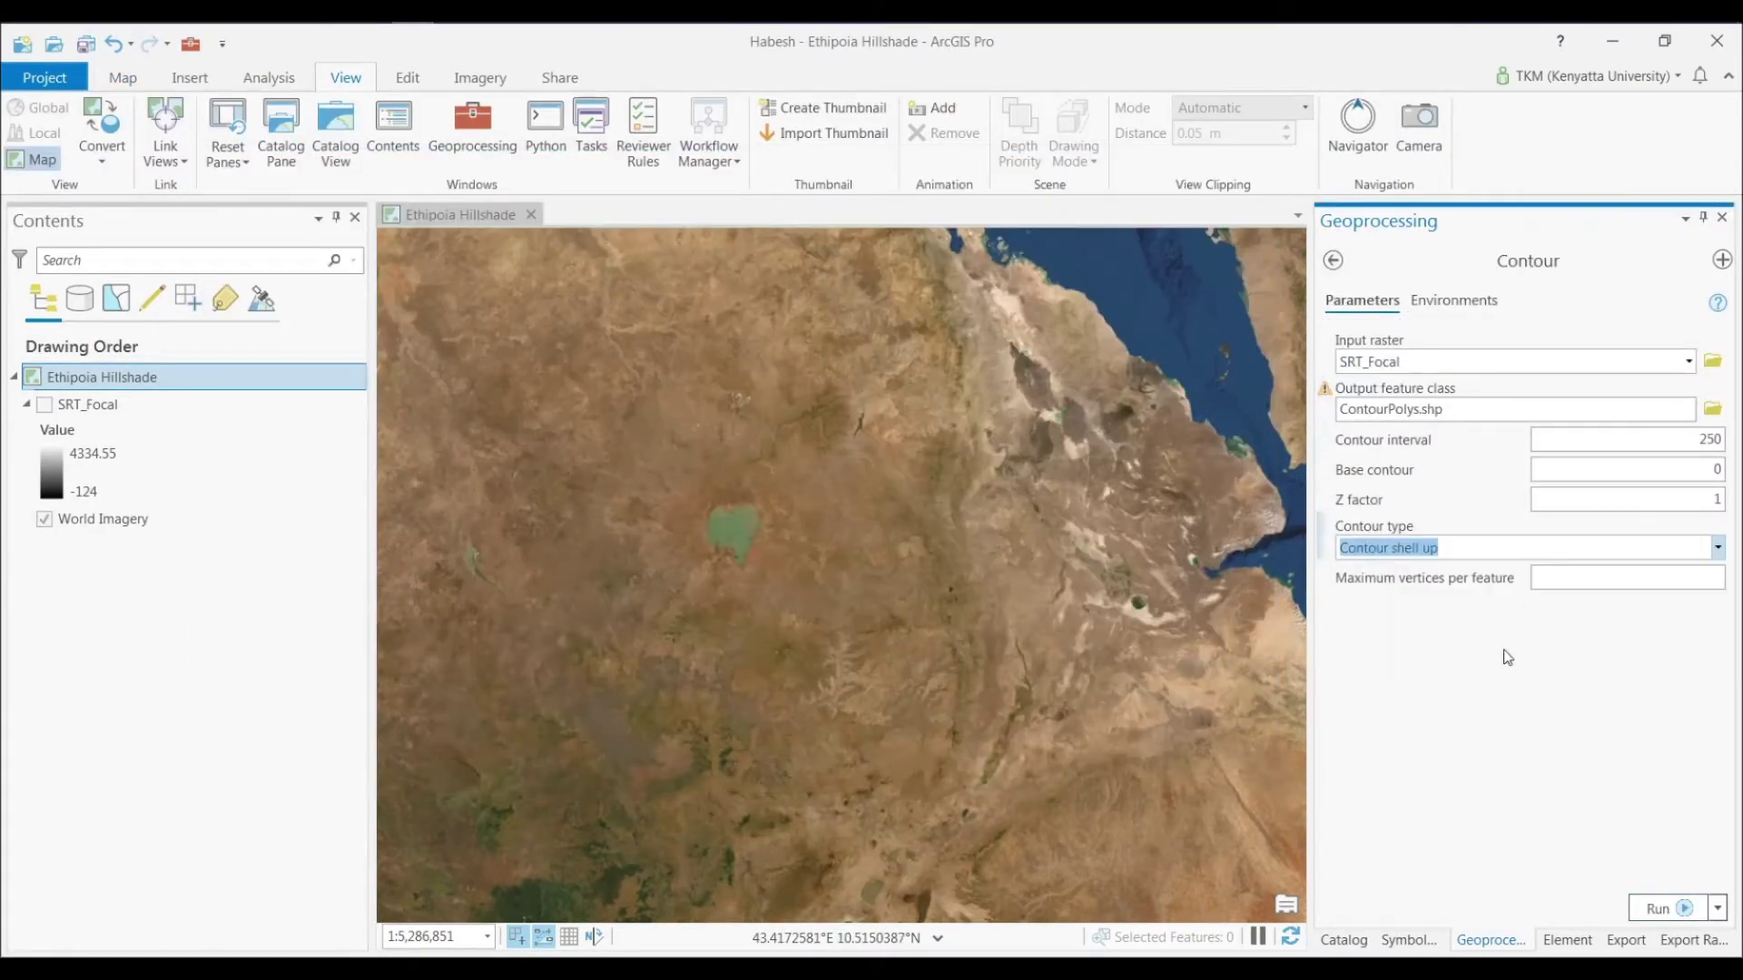
left_click(1657, 908)
Step: Inspect the SRT_Focal layer by toggling its visibility while the contours build, and return to the previous map extent
left_click(44, 405)
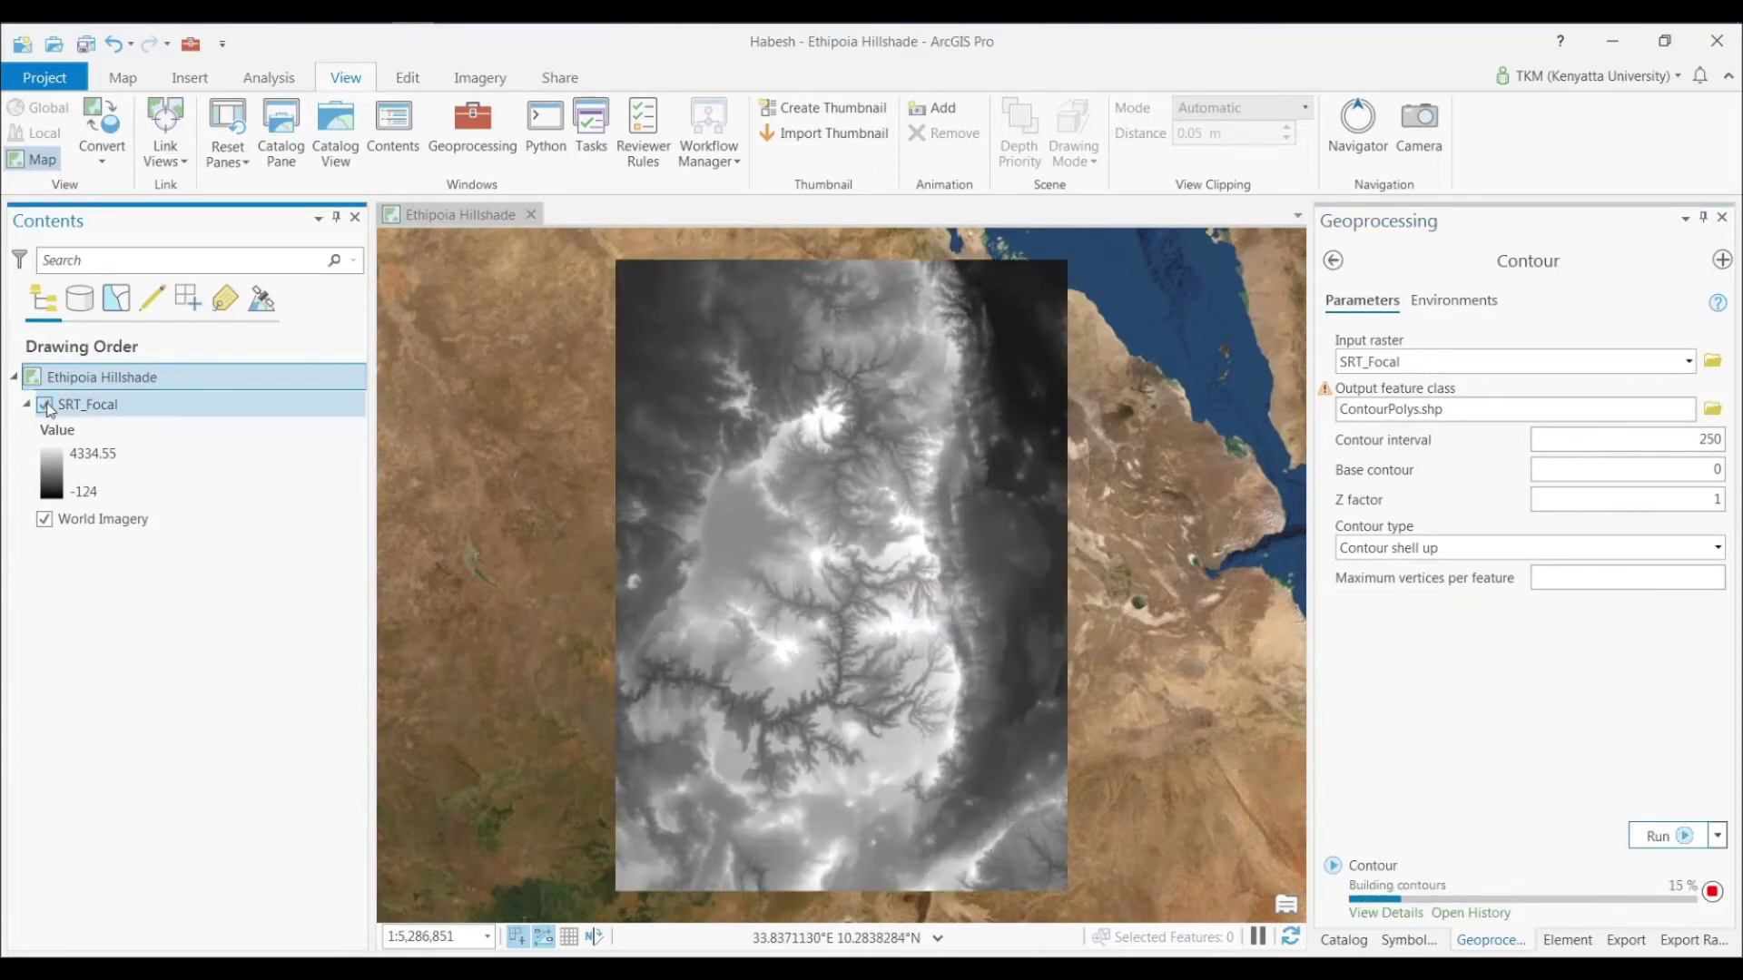
left_click(45, 404)
left_click(44, 404)
scroll(695, 554, "up", 3)
left_click(45, 404)
left_click(44, 405)
left_click(123, 78)
left_click(212, 160)
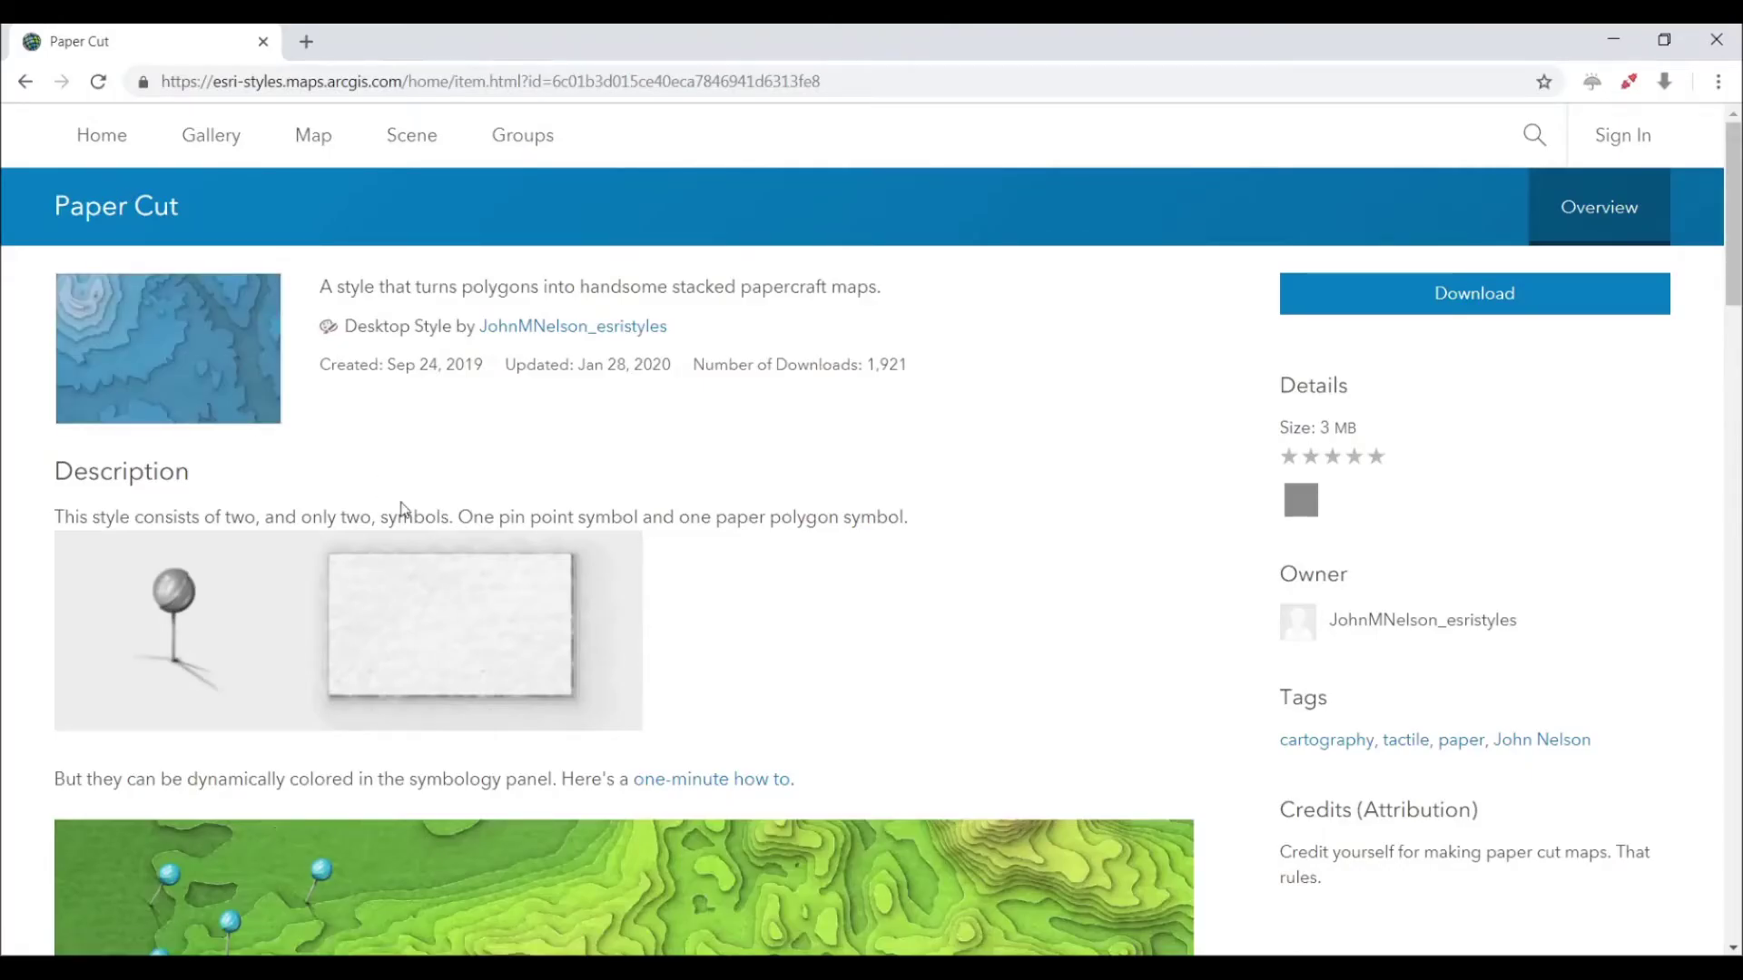
Step: In the web browser, look through the Paper Cut style's sample maps, download the style file, and return to ArcGIS Pro
scroll(404, 509, "down", 7)
scroll(572, 641, "up", 7)
scroll(712, 597, "down", 15)
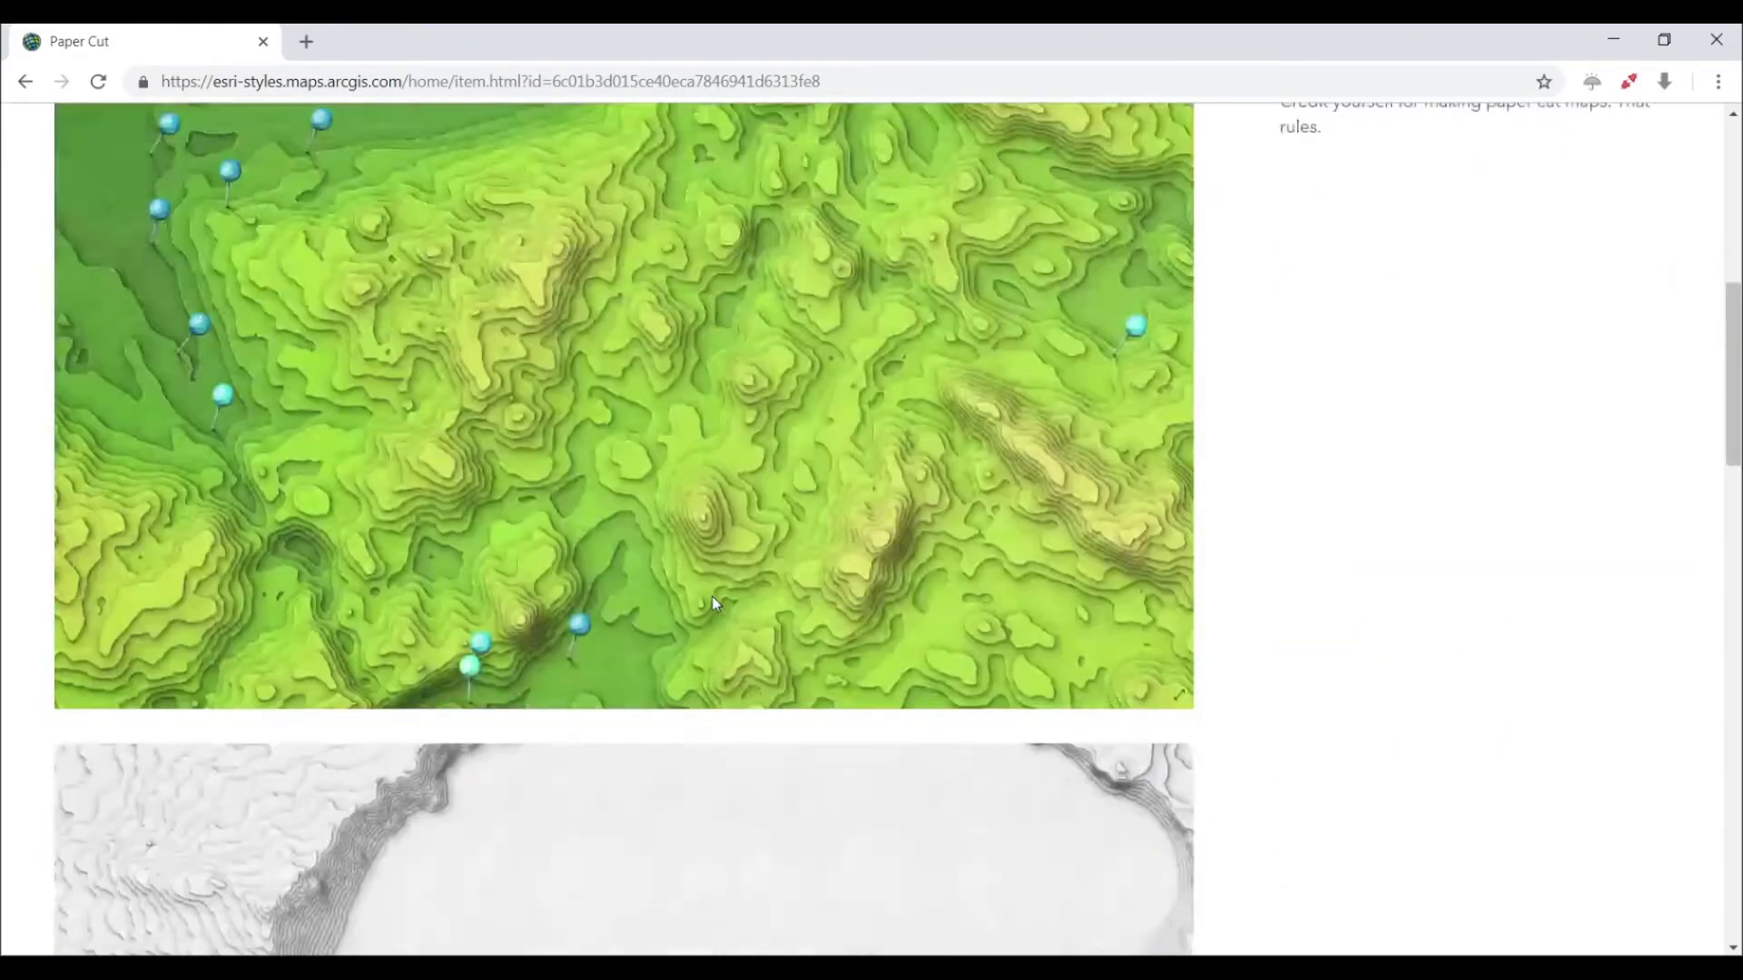
scroll(698, 586, "down", 10)
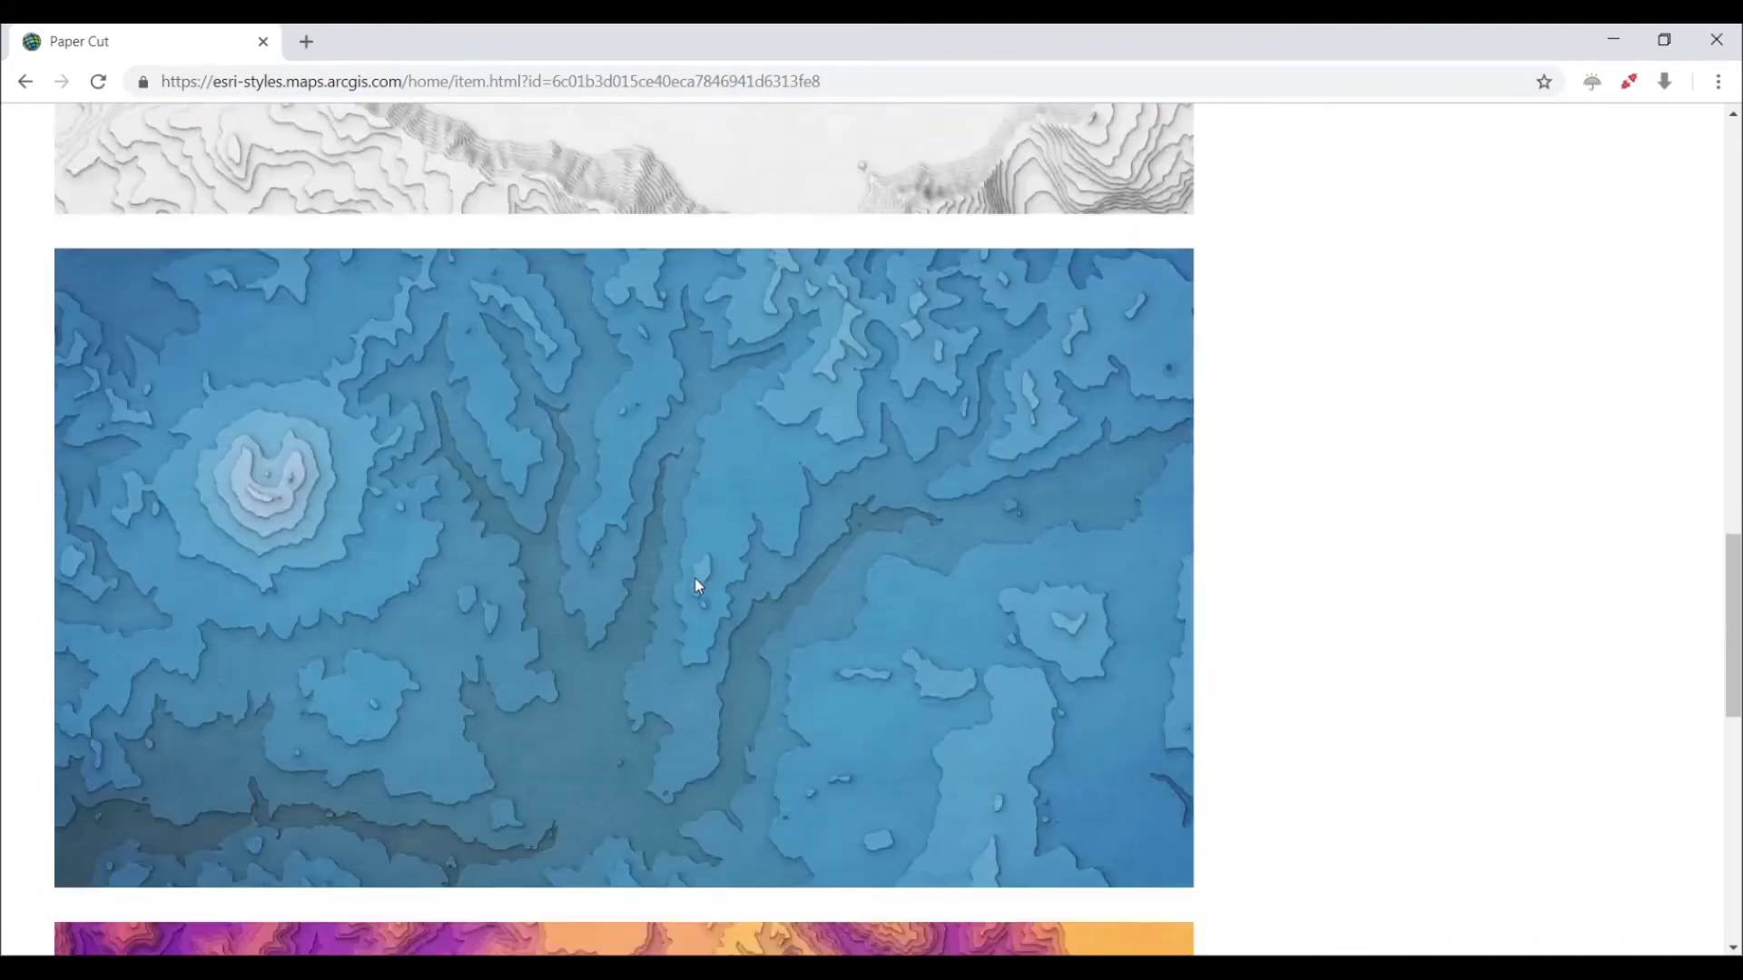
scroll(698, 585, "down", 4)
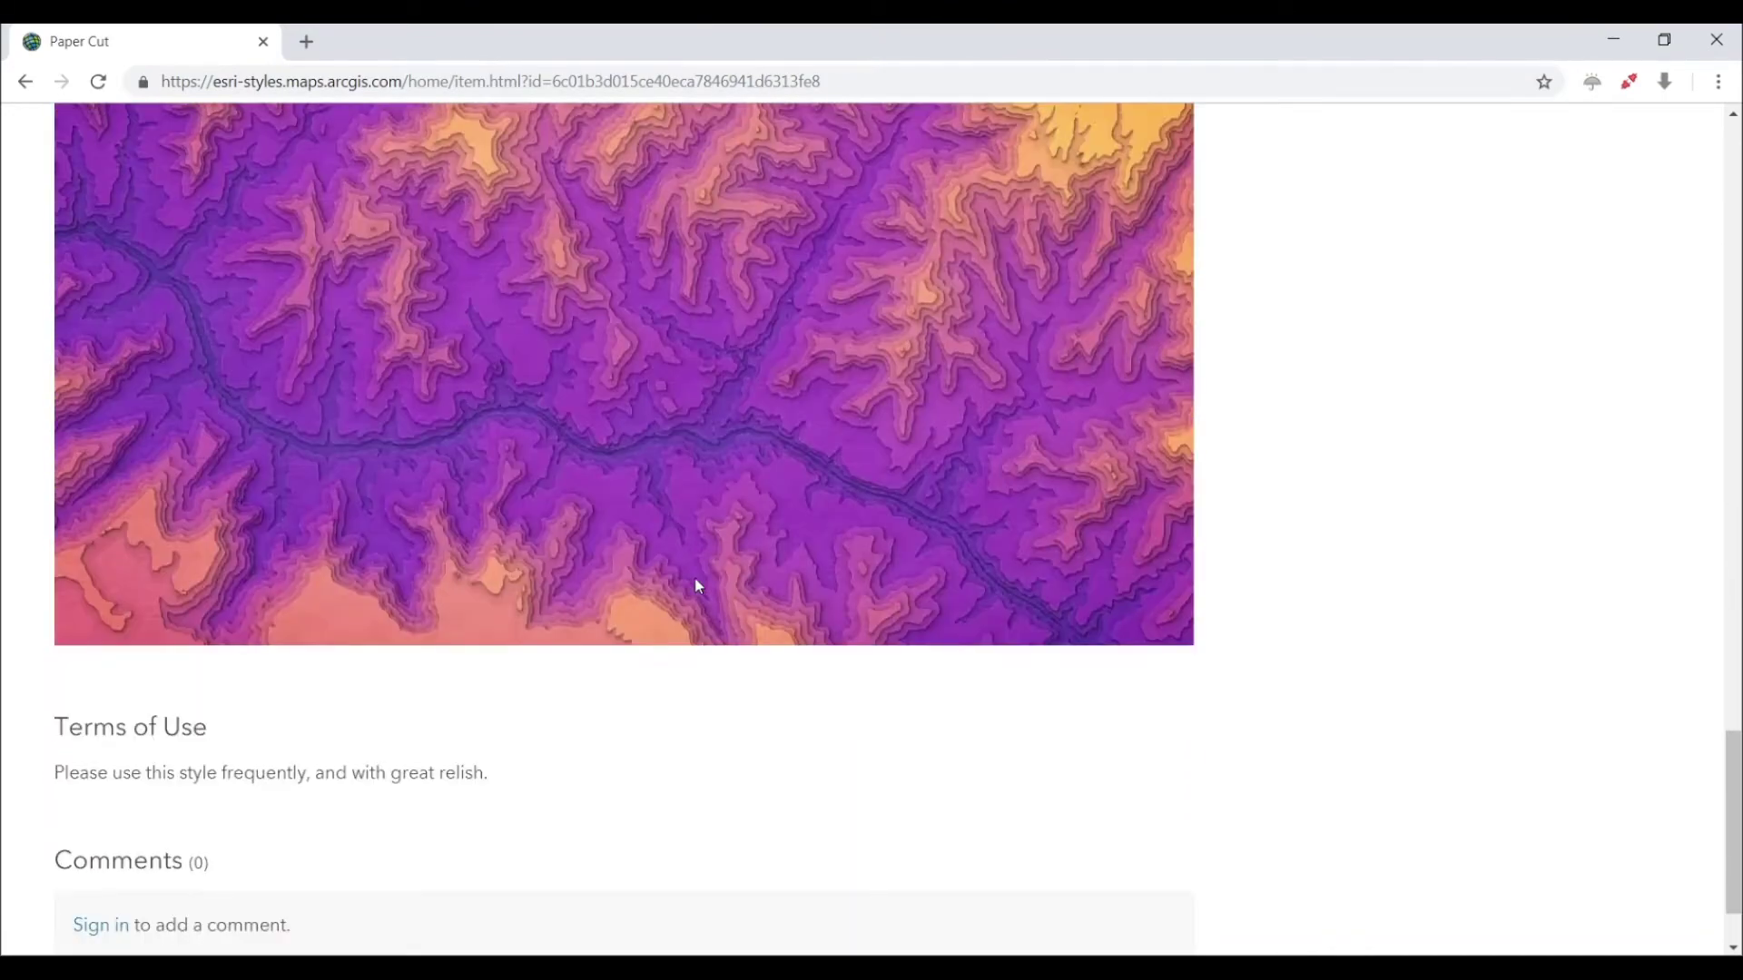
scroll(696, 584, "down", 2)
scroll(860, 397, "up", 20)
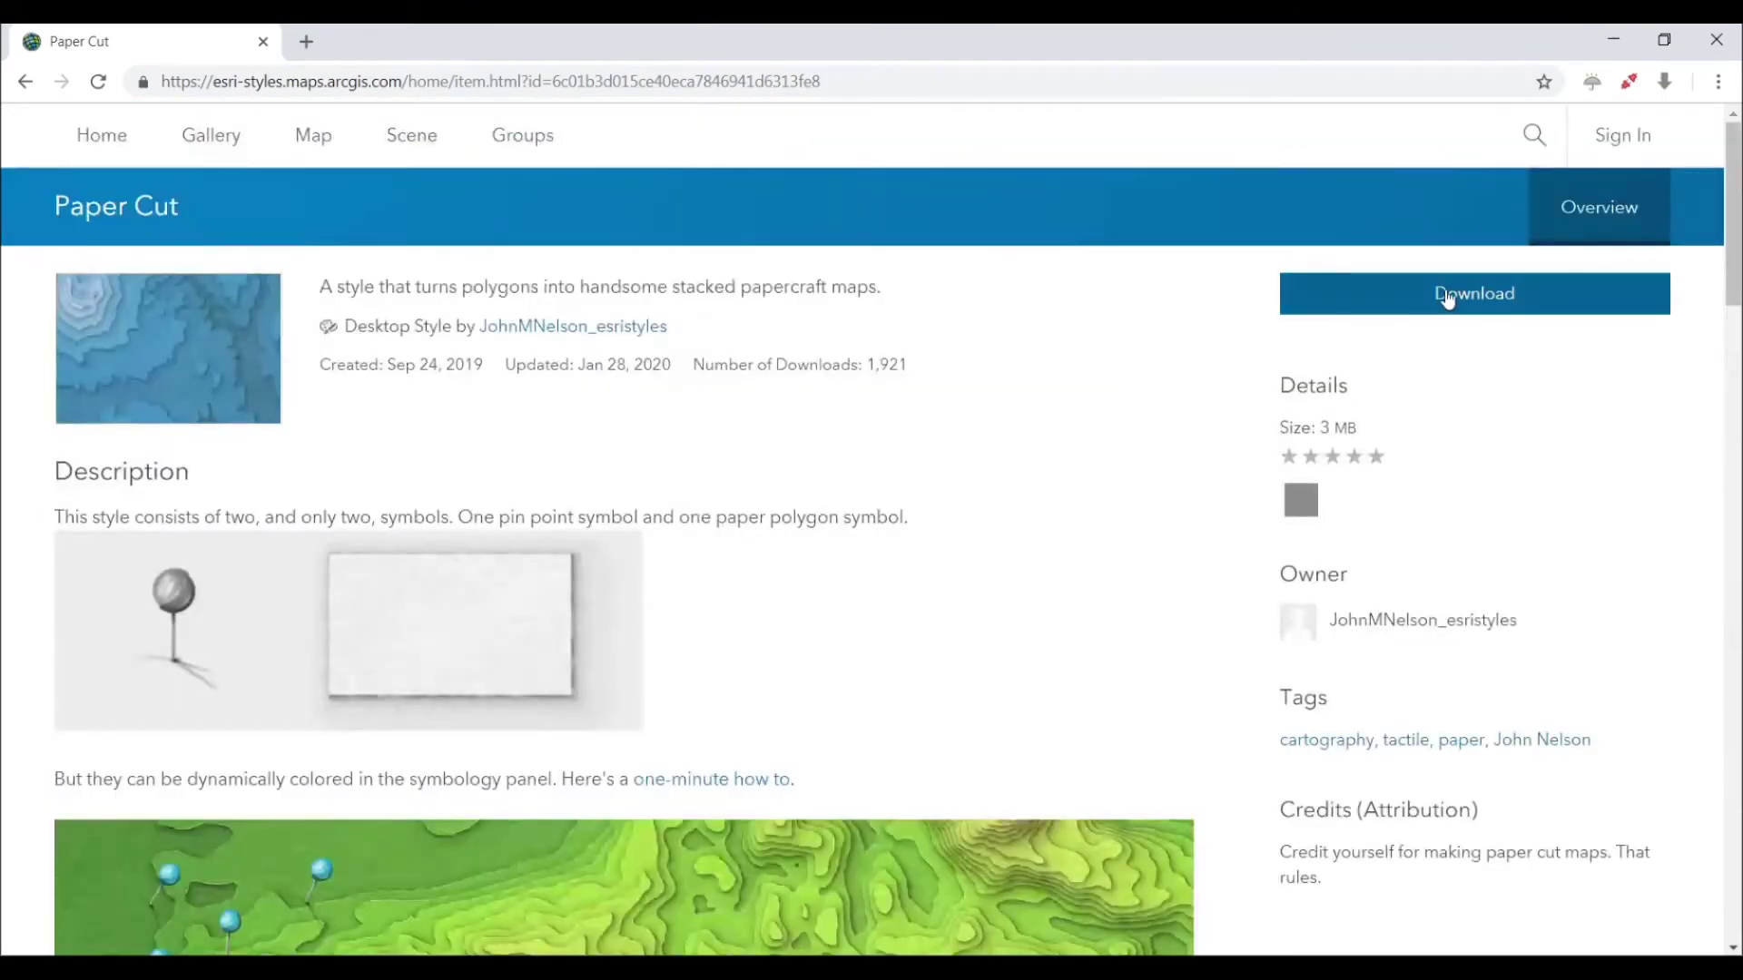
left_click(1449, 301)
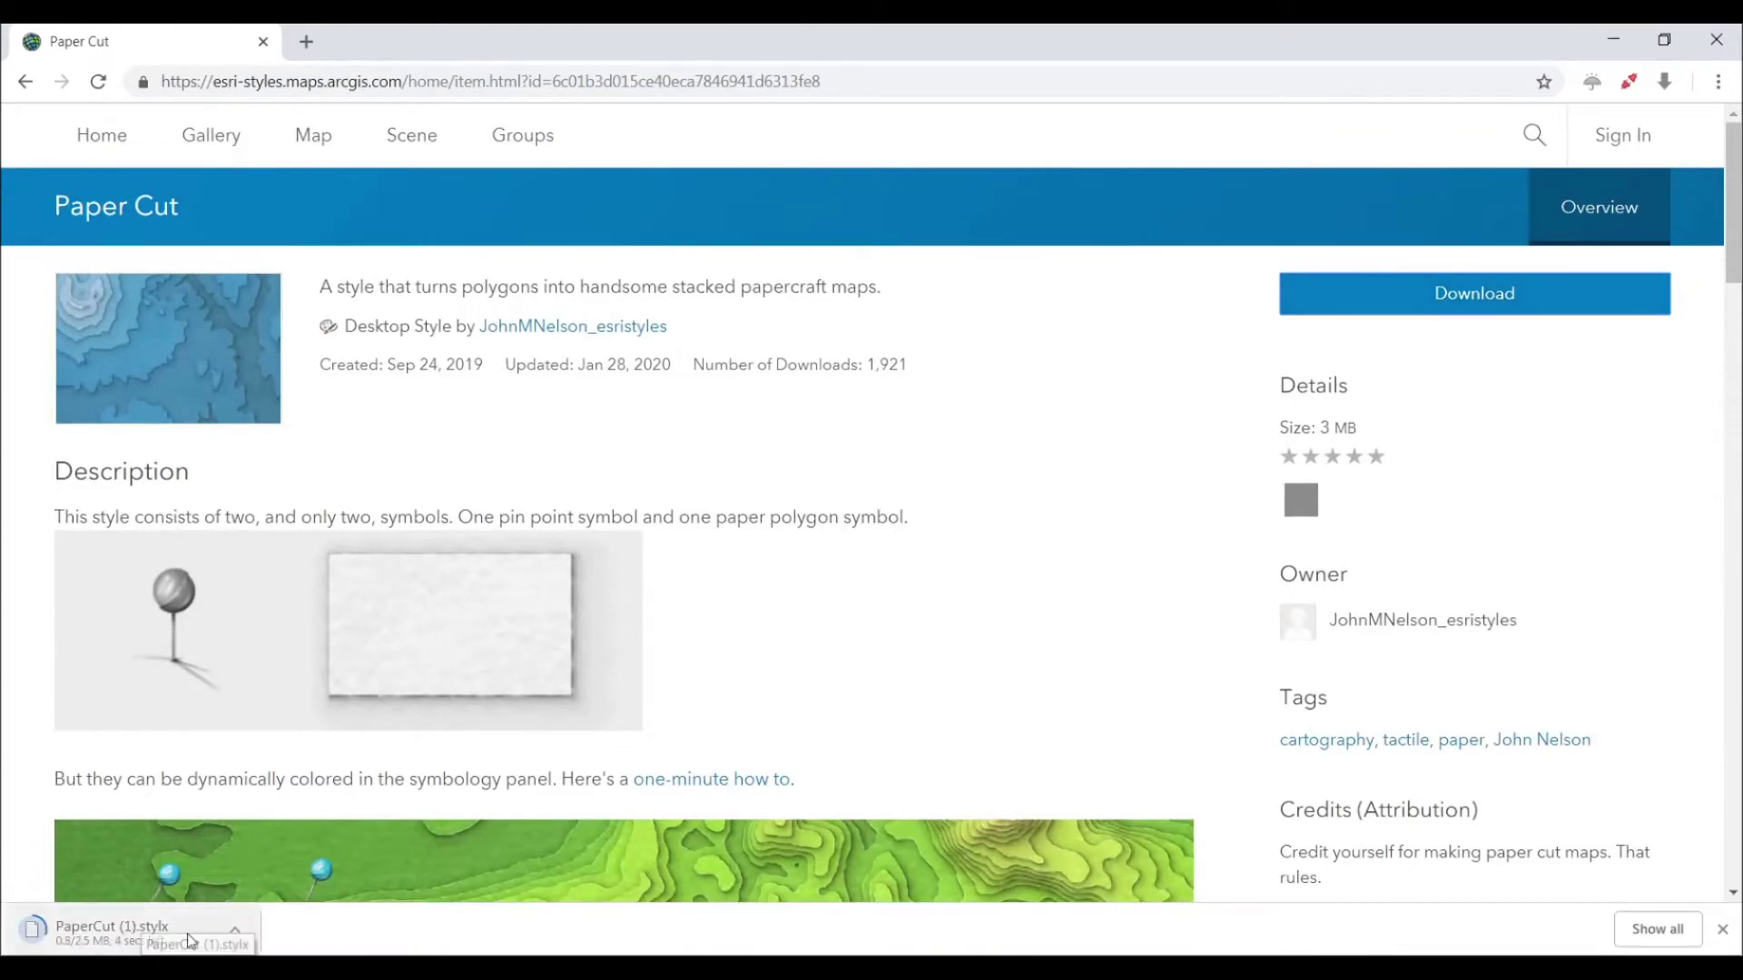
left_click(1613, 39)
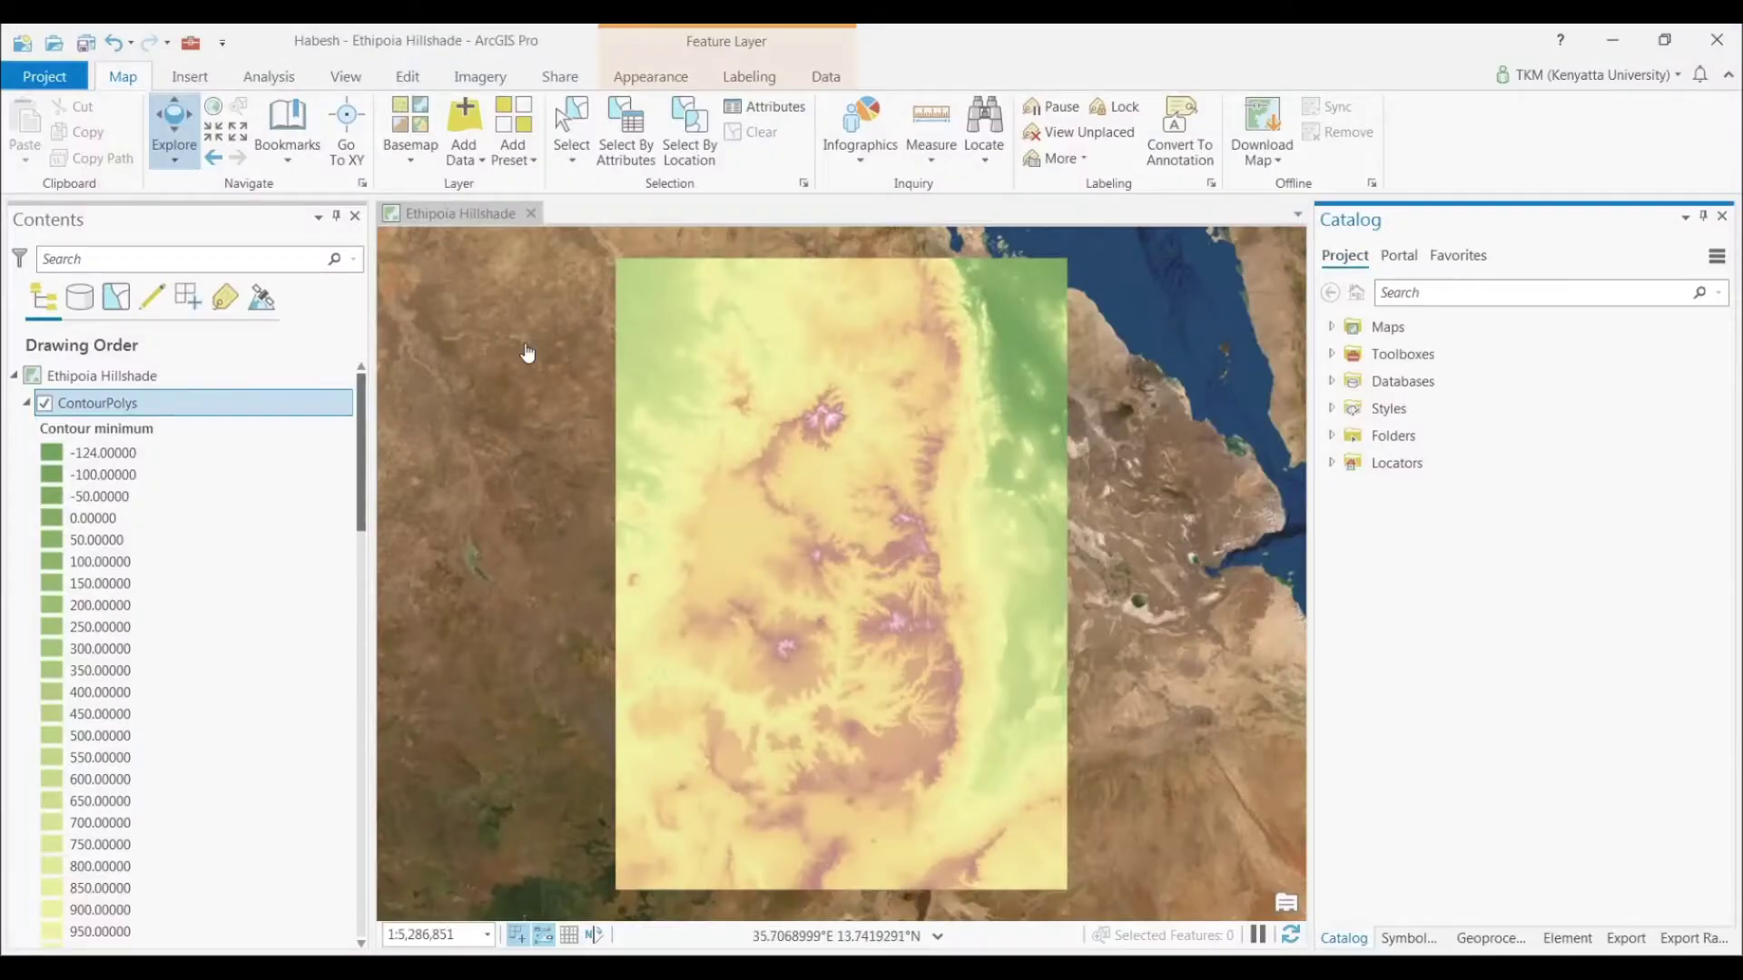
Step: Add the downloaded PaperCut style from the Downloads folder to the project's styles and close the catalog view
left_click(360, 83)
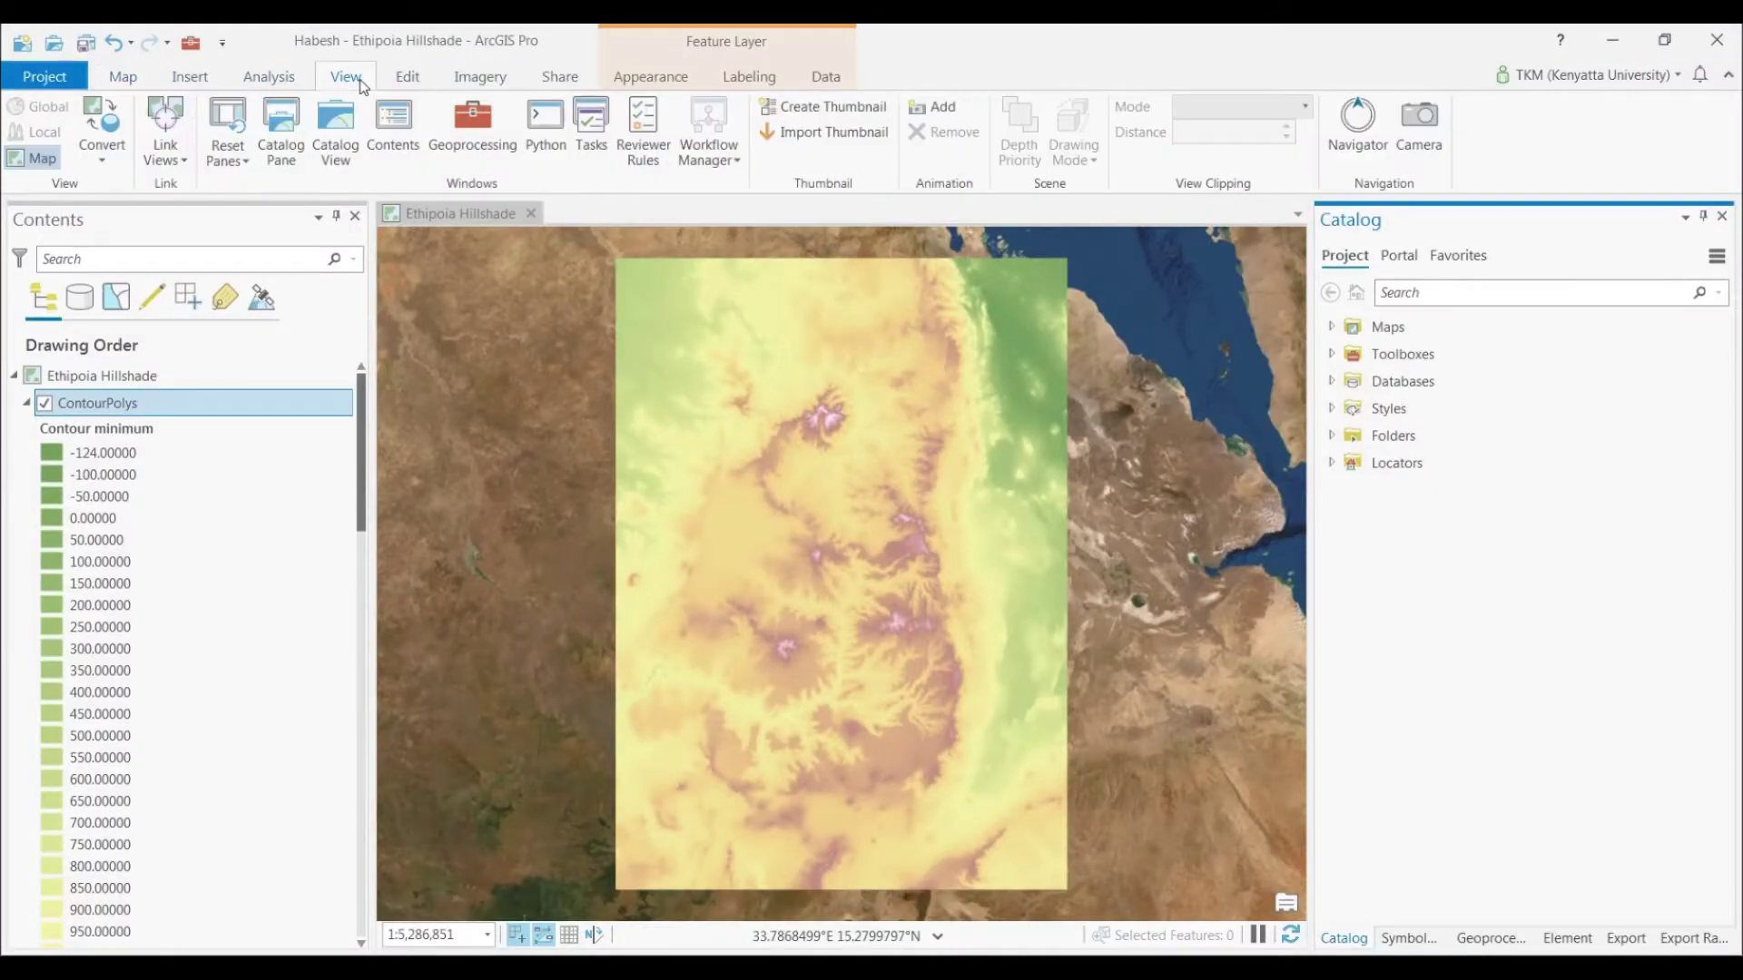
left_click(331, 131)
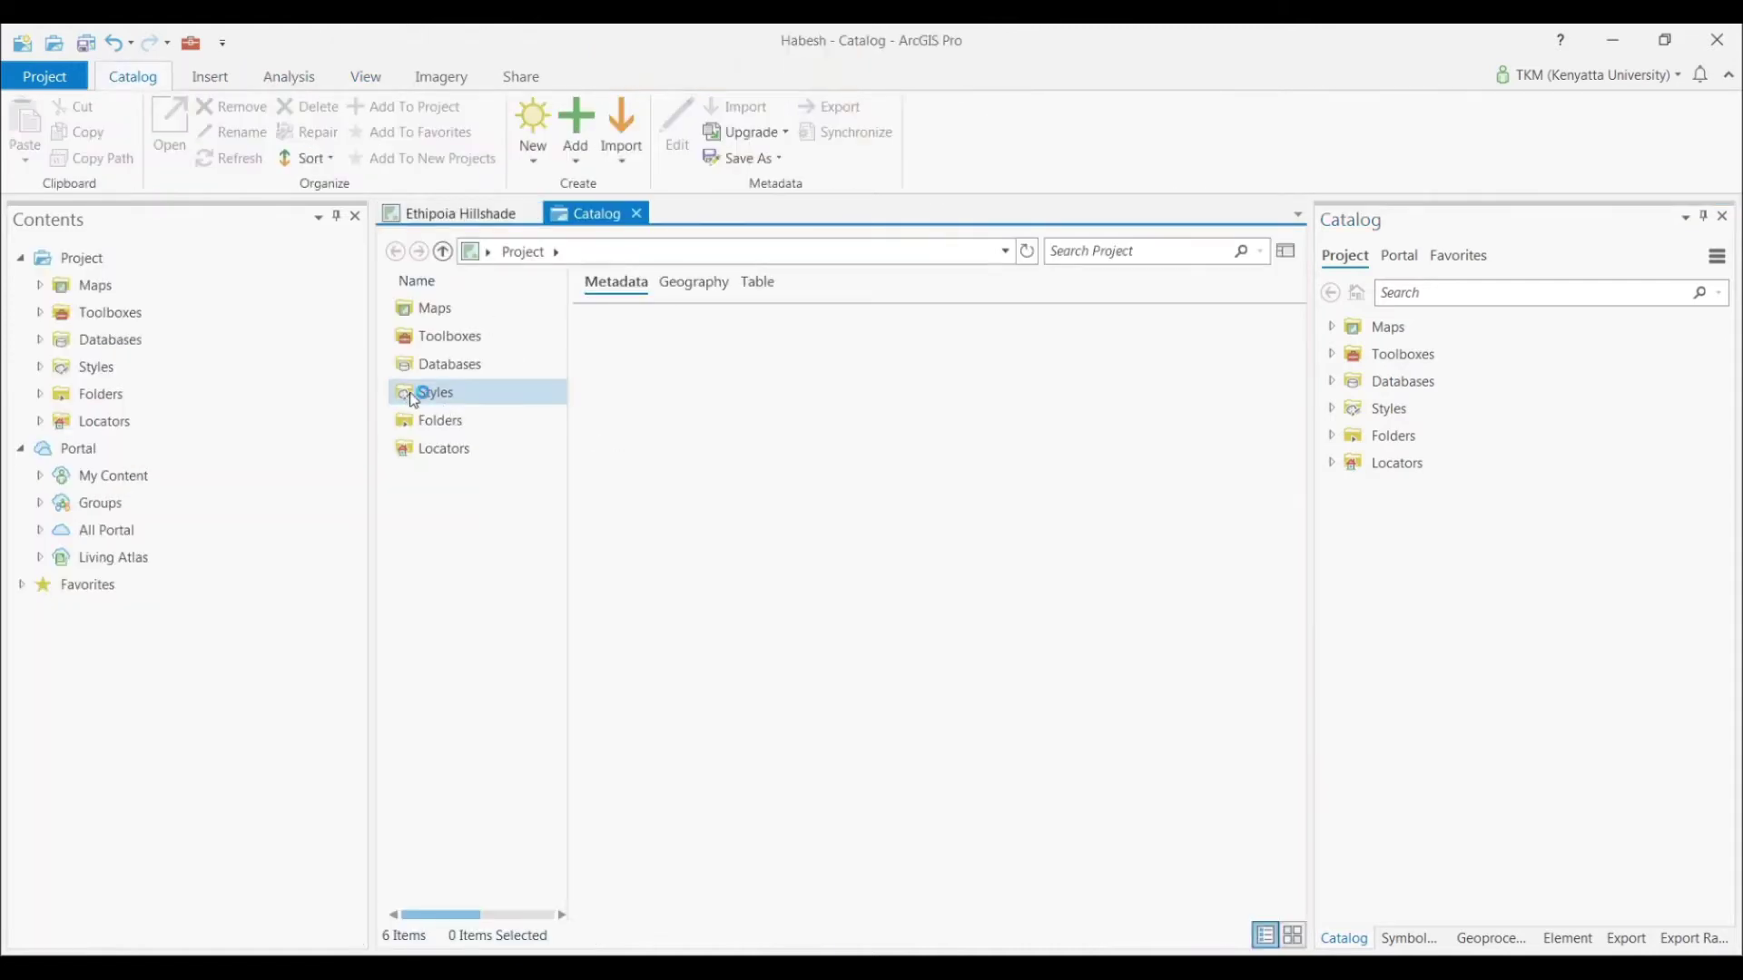
double_click(427, 391)
right_click(485, 491)
mouse_move(532, 507)
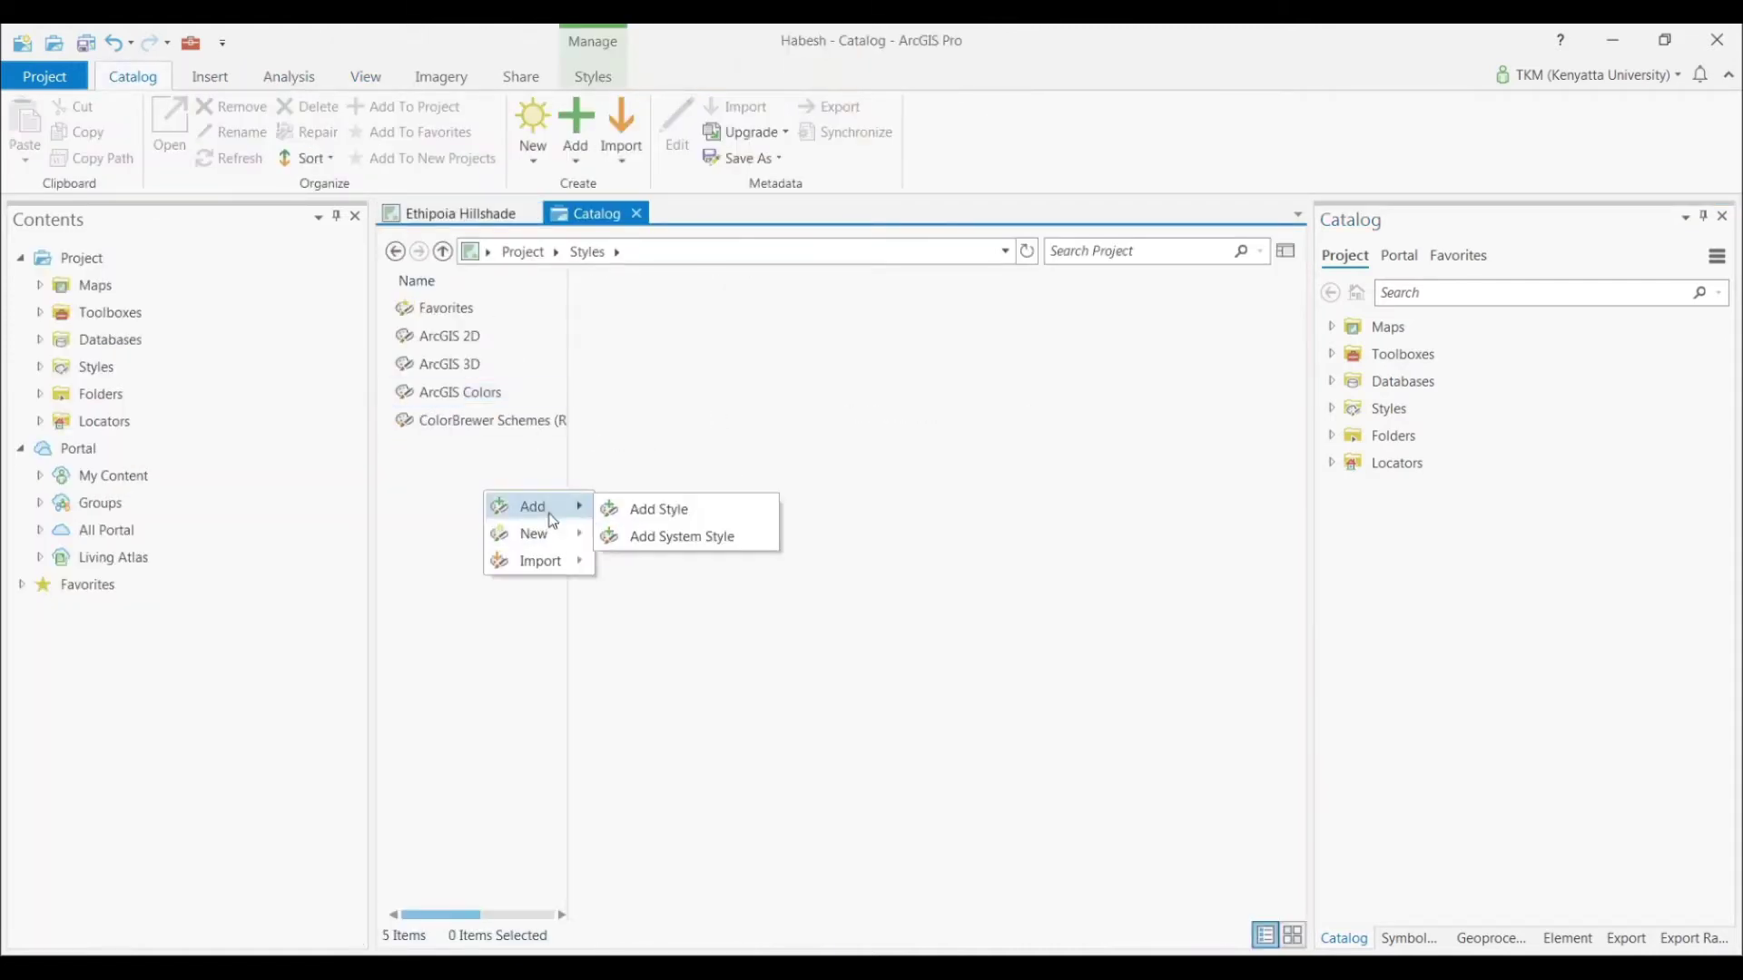
left_click(649, 517)
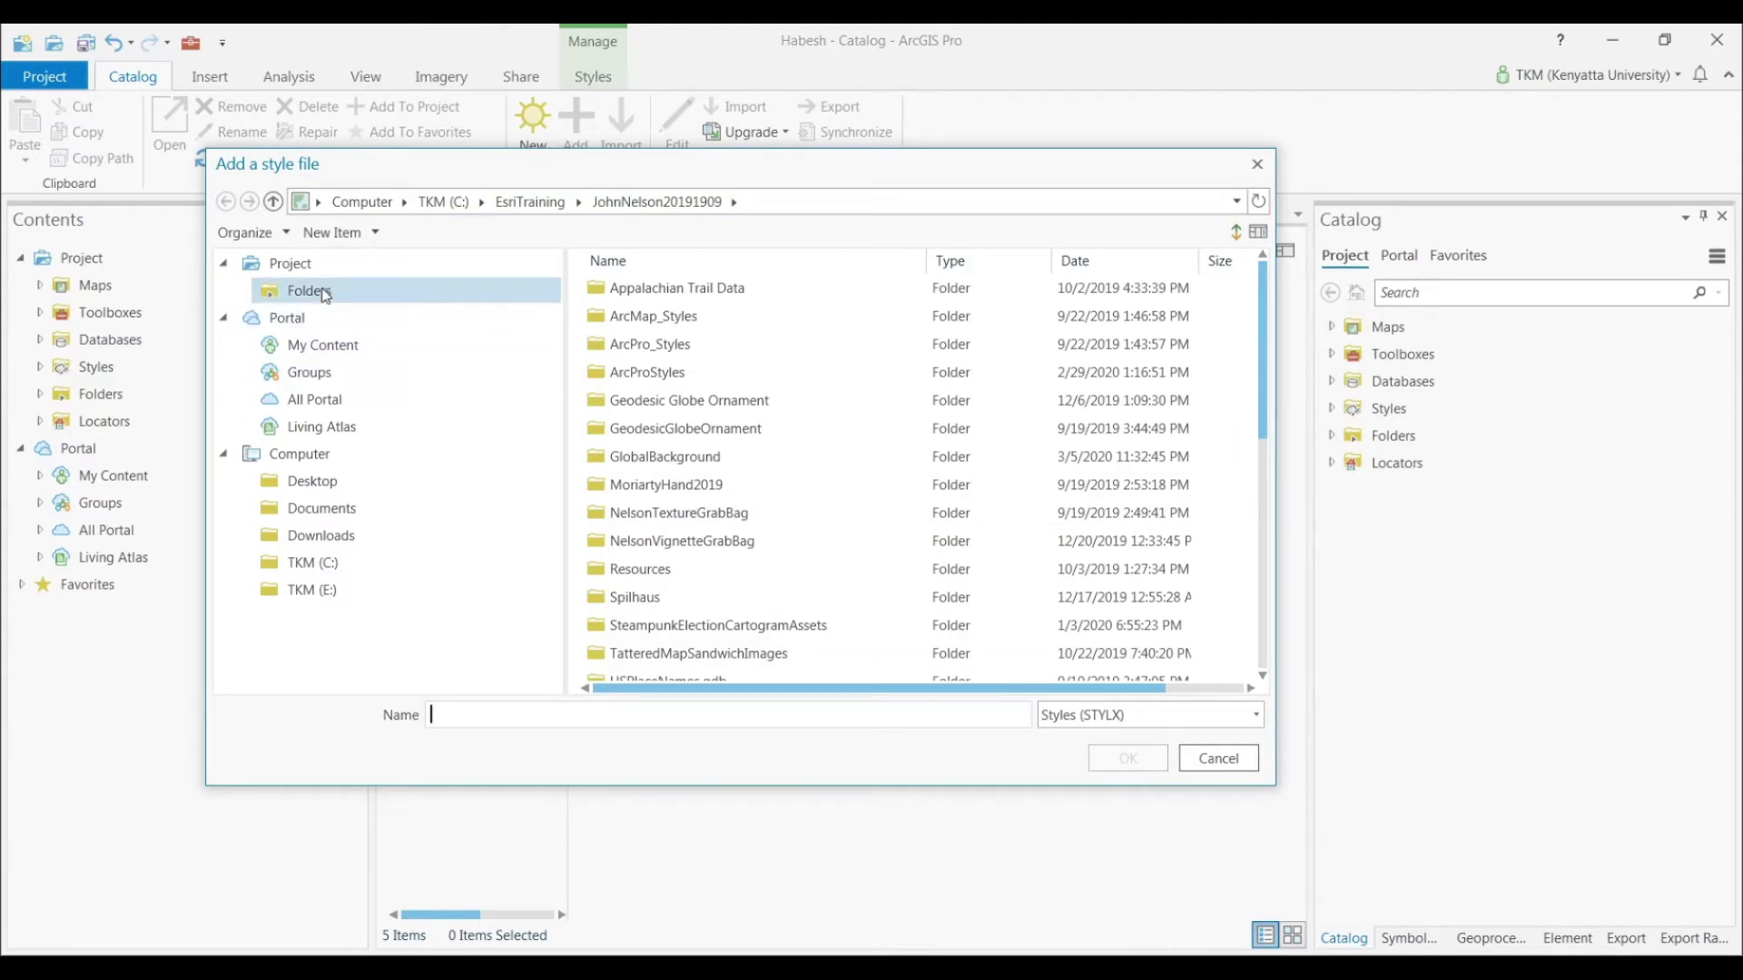
left_click(319, 535)
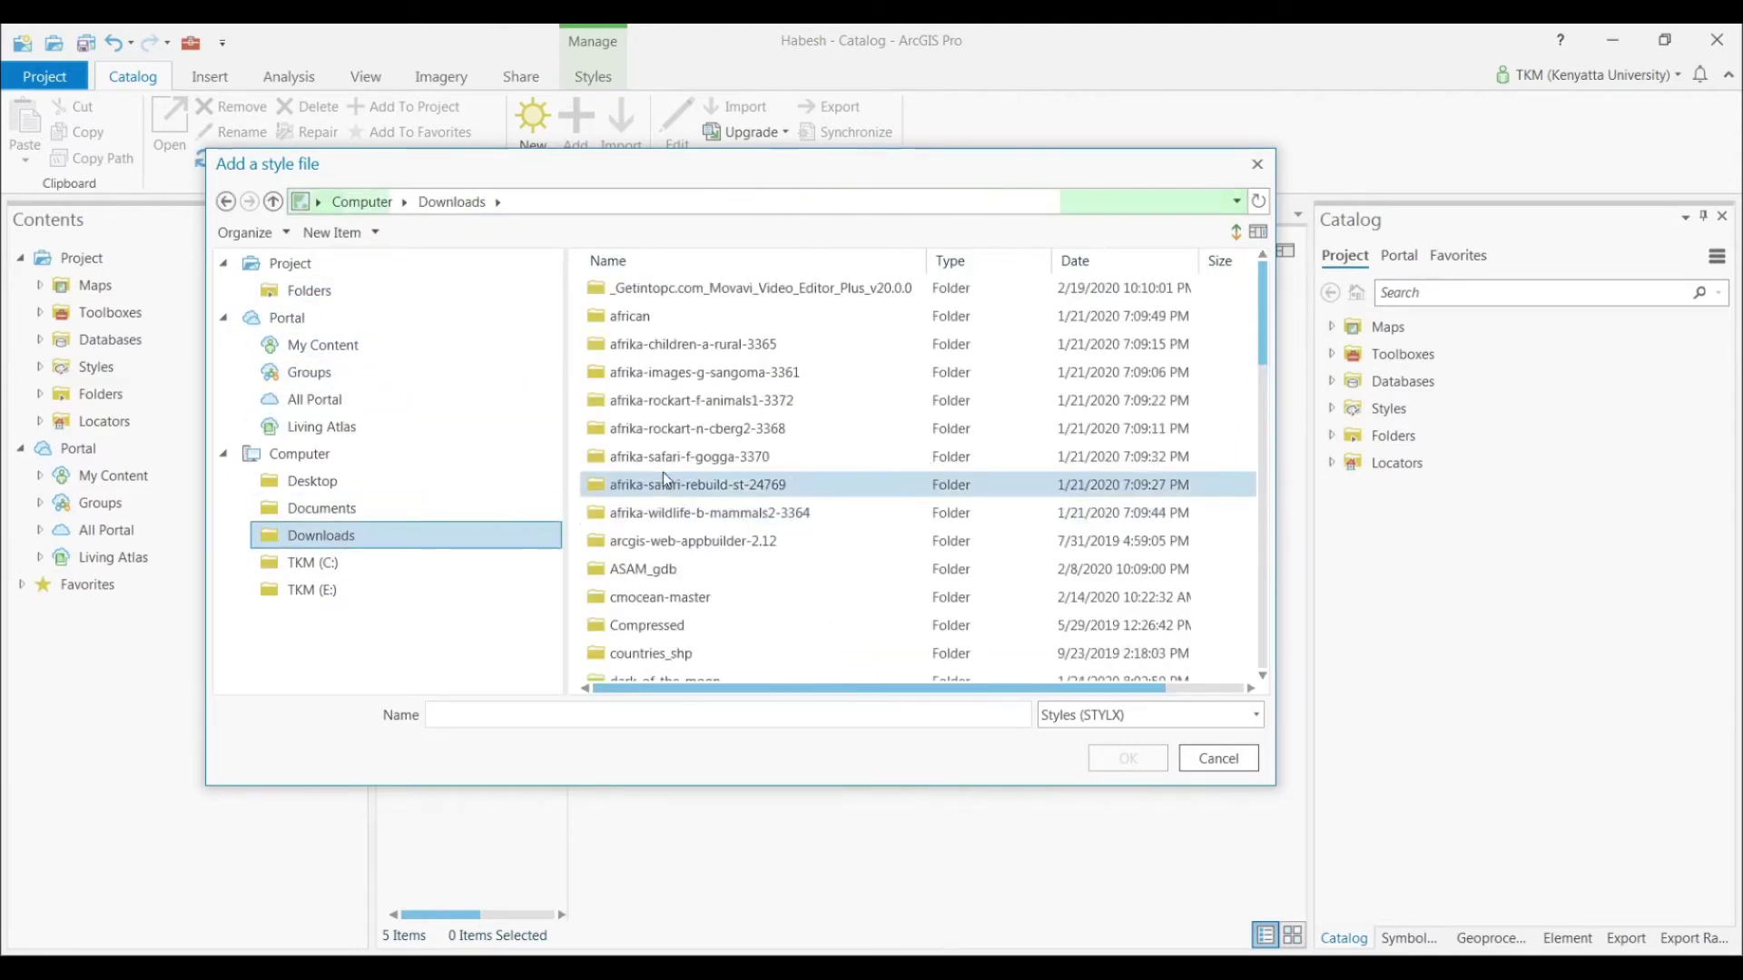
left_click(653, 720)
type("P")
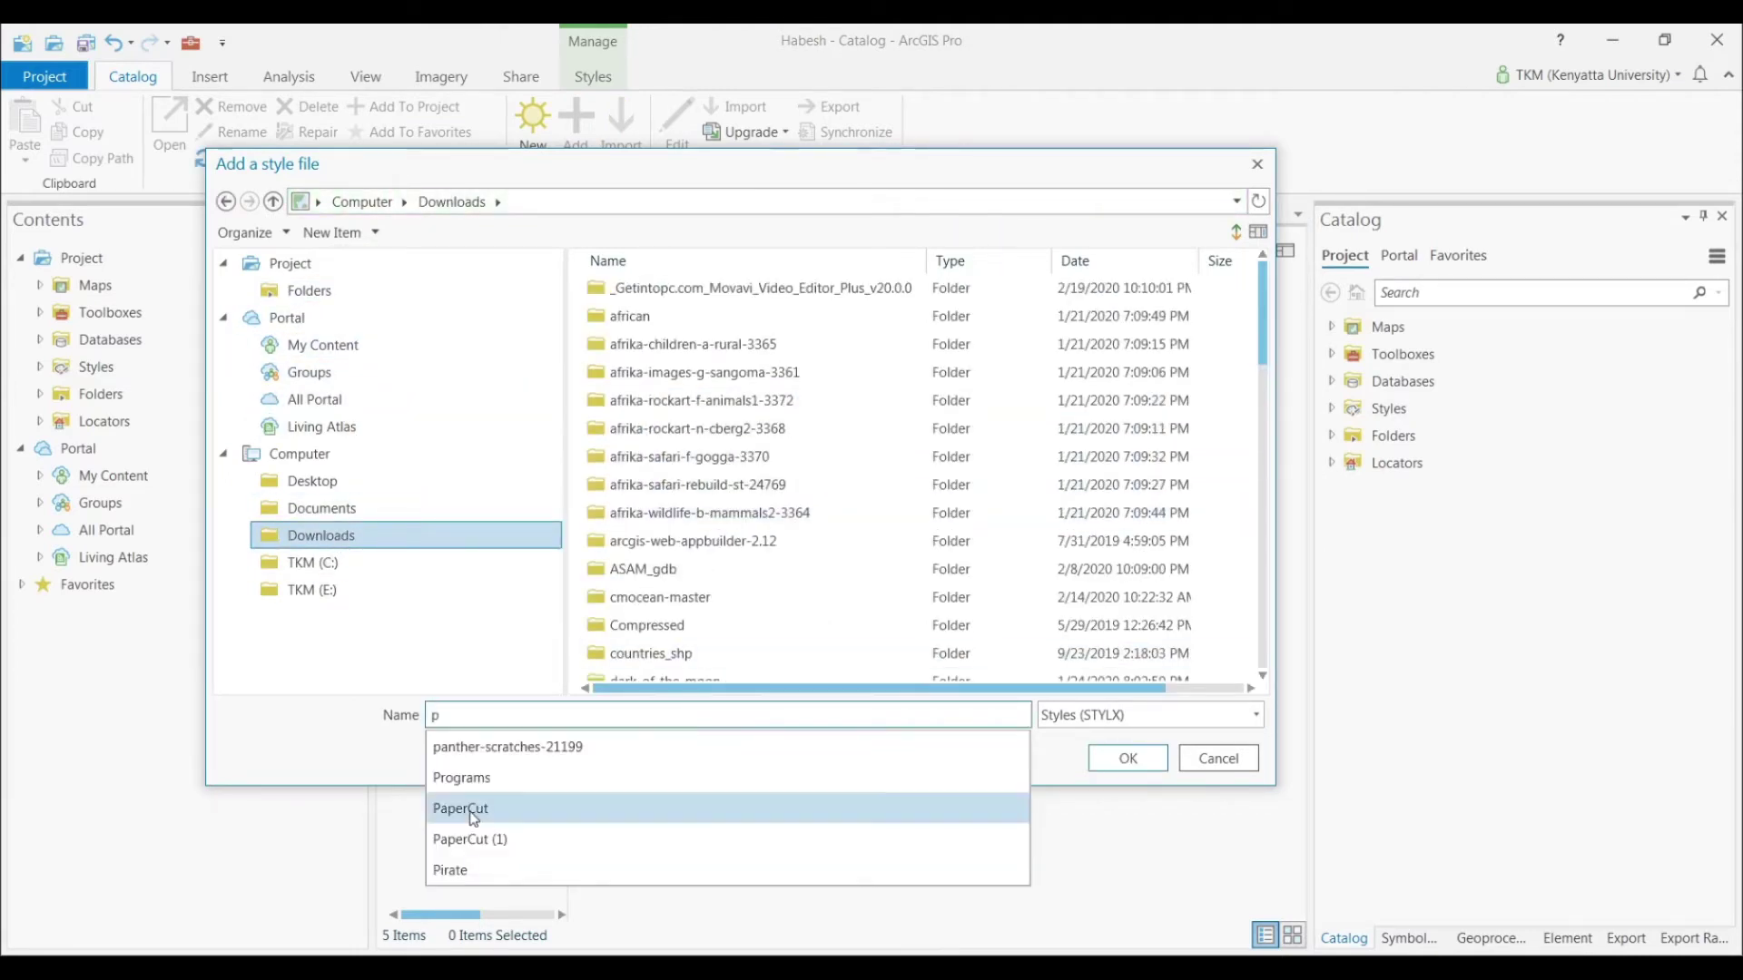
left_click(472, 809)
left_click(1127, 758)
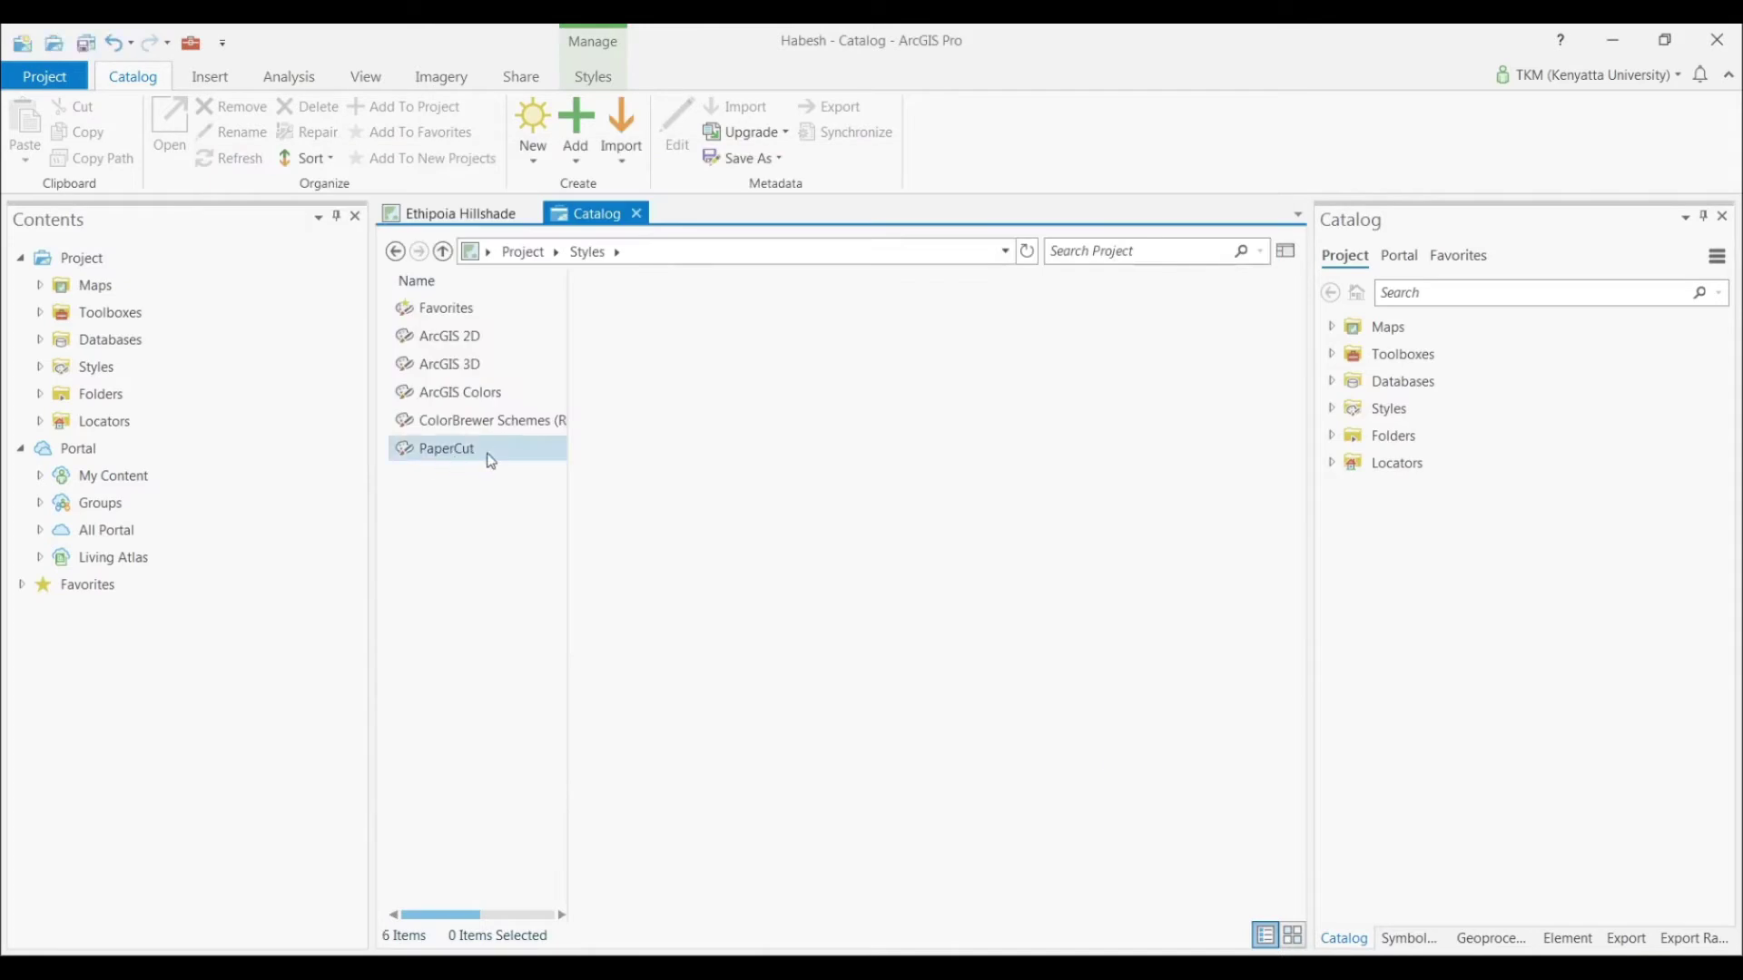
left_click(637, 213)
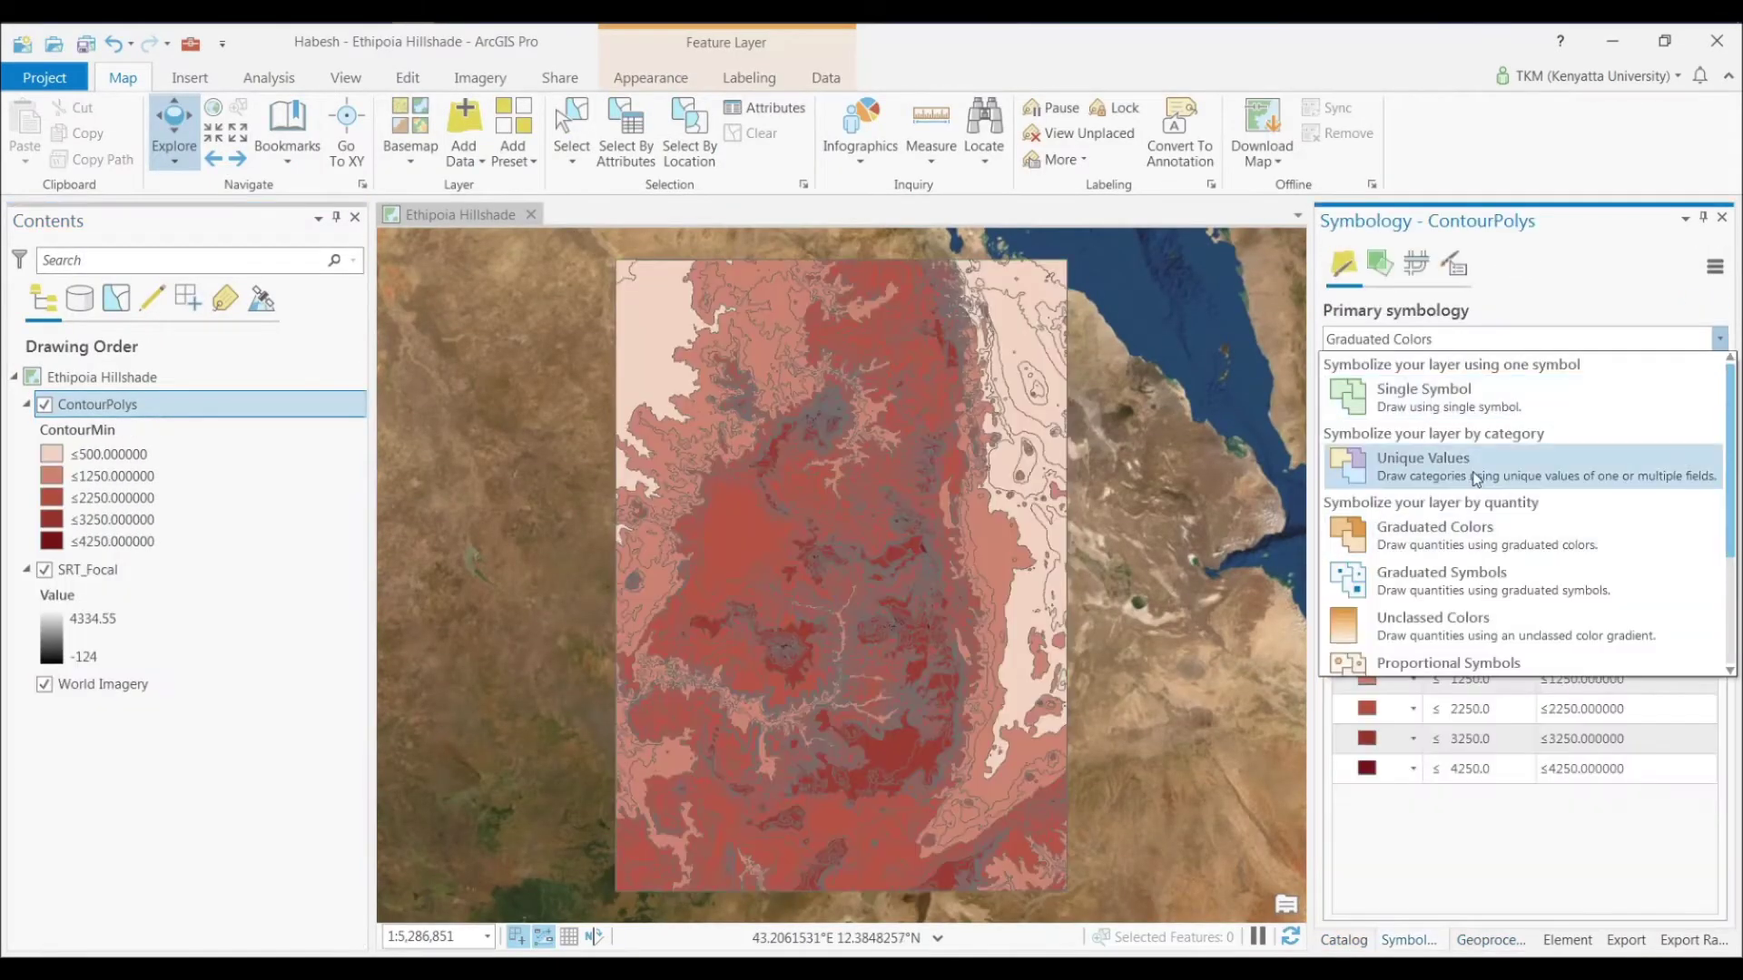
Step: Symbolize ContourPolys by unique values with a green-to-pink color scheme, switching the field to ContourMax and back to ContourMin to list the classes
left_click(1425, 461)
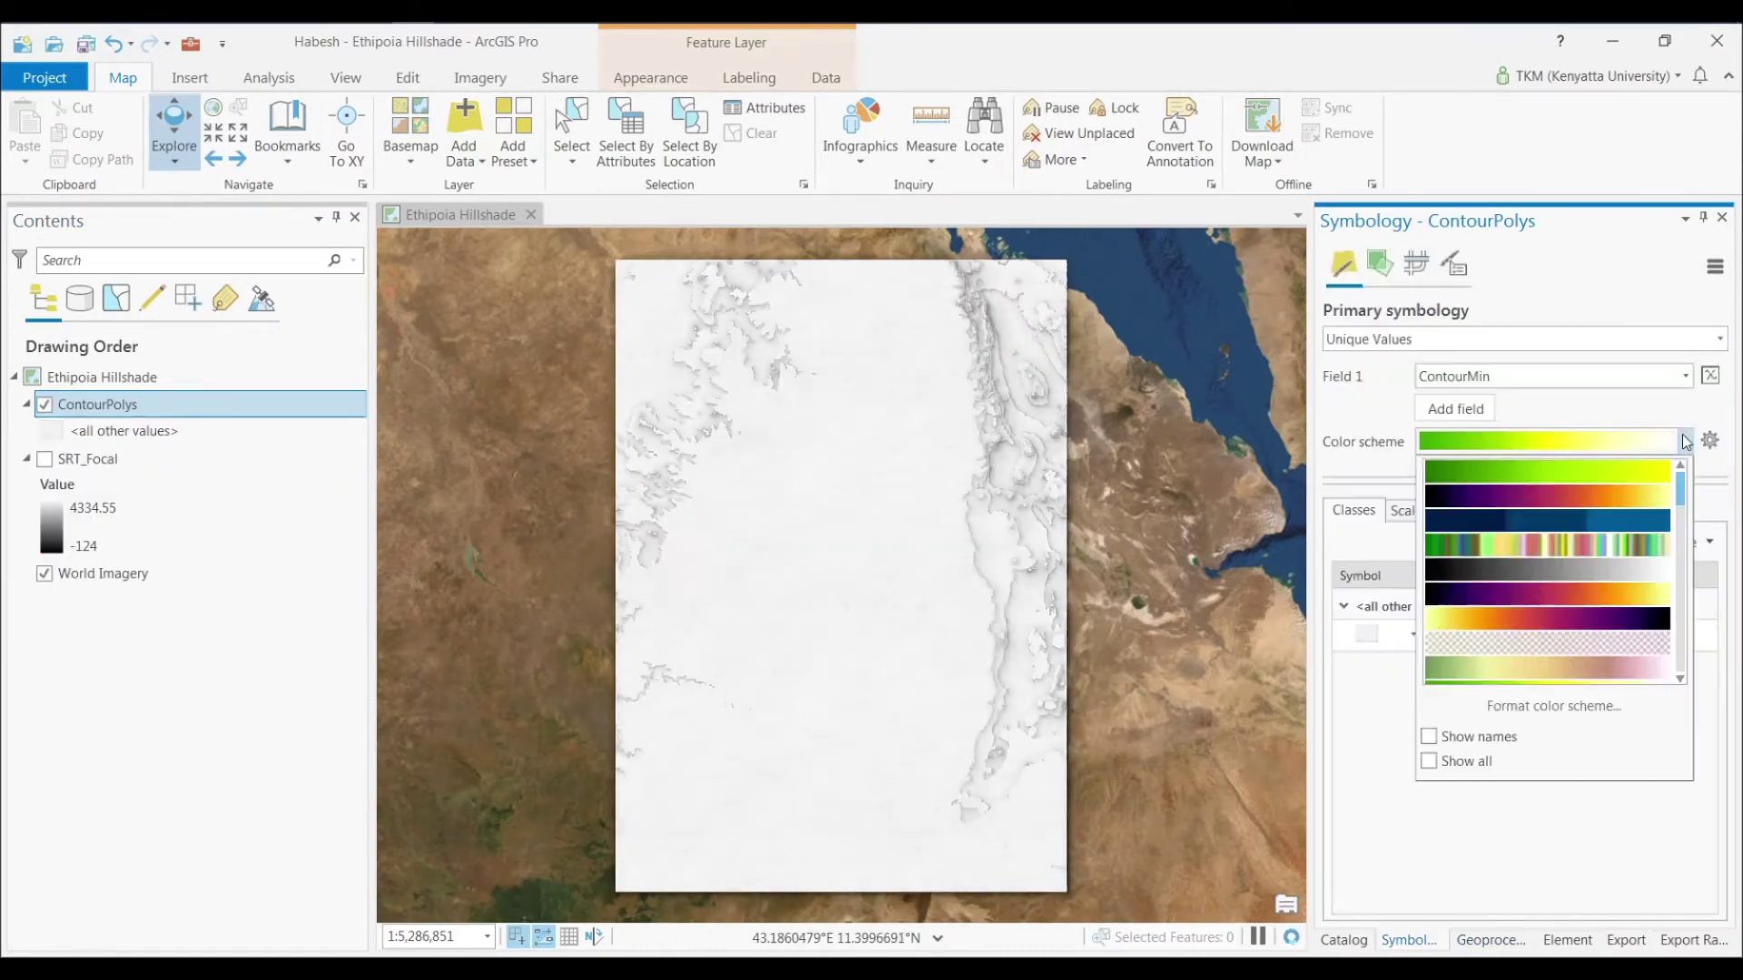
left_click(1684, 449)
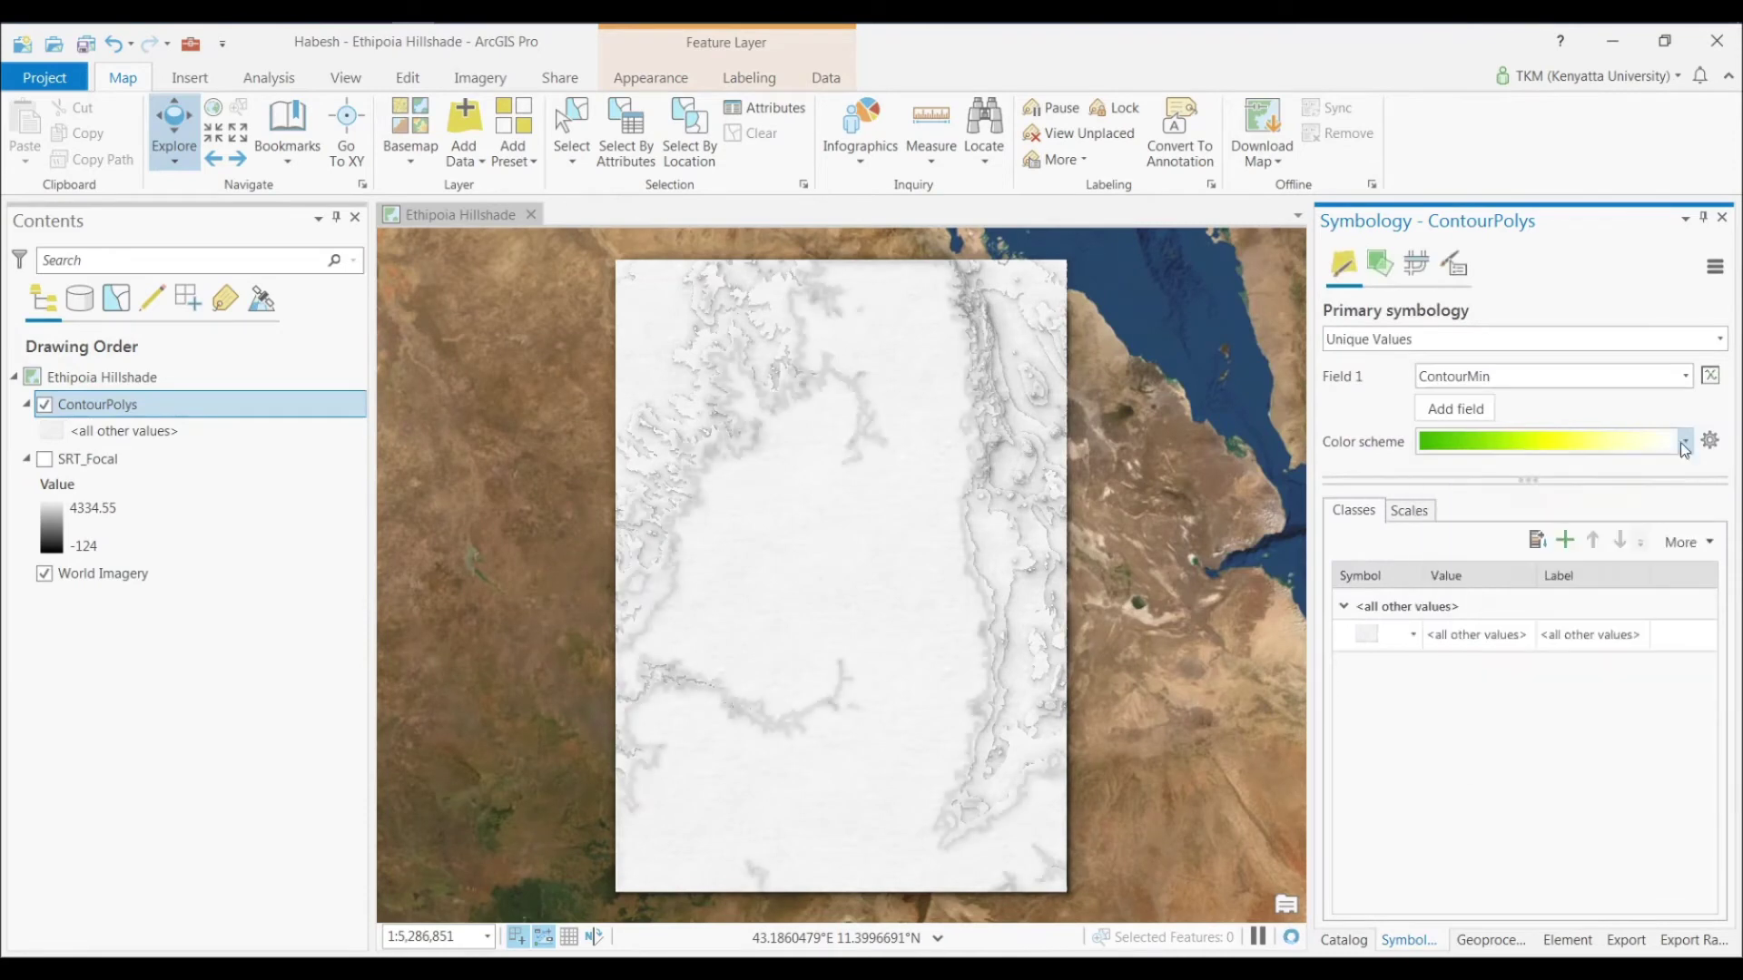
left_click(1682, 444)
left_click(1578, 619)
left_click(1688, 542)
left_click(1708, 444)
left_click(1708, 444)
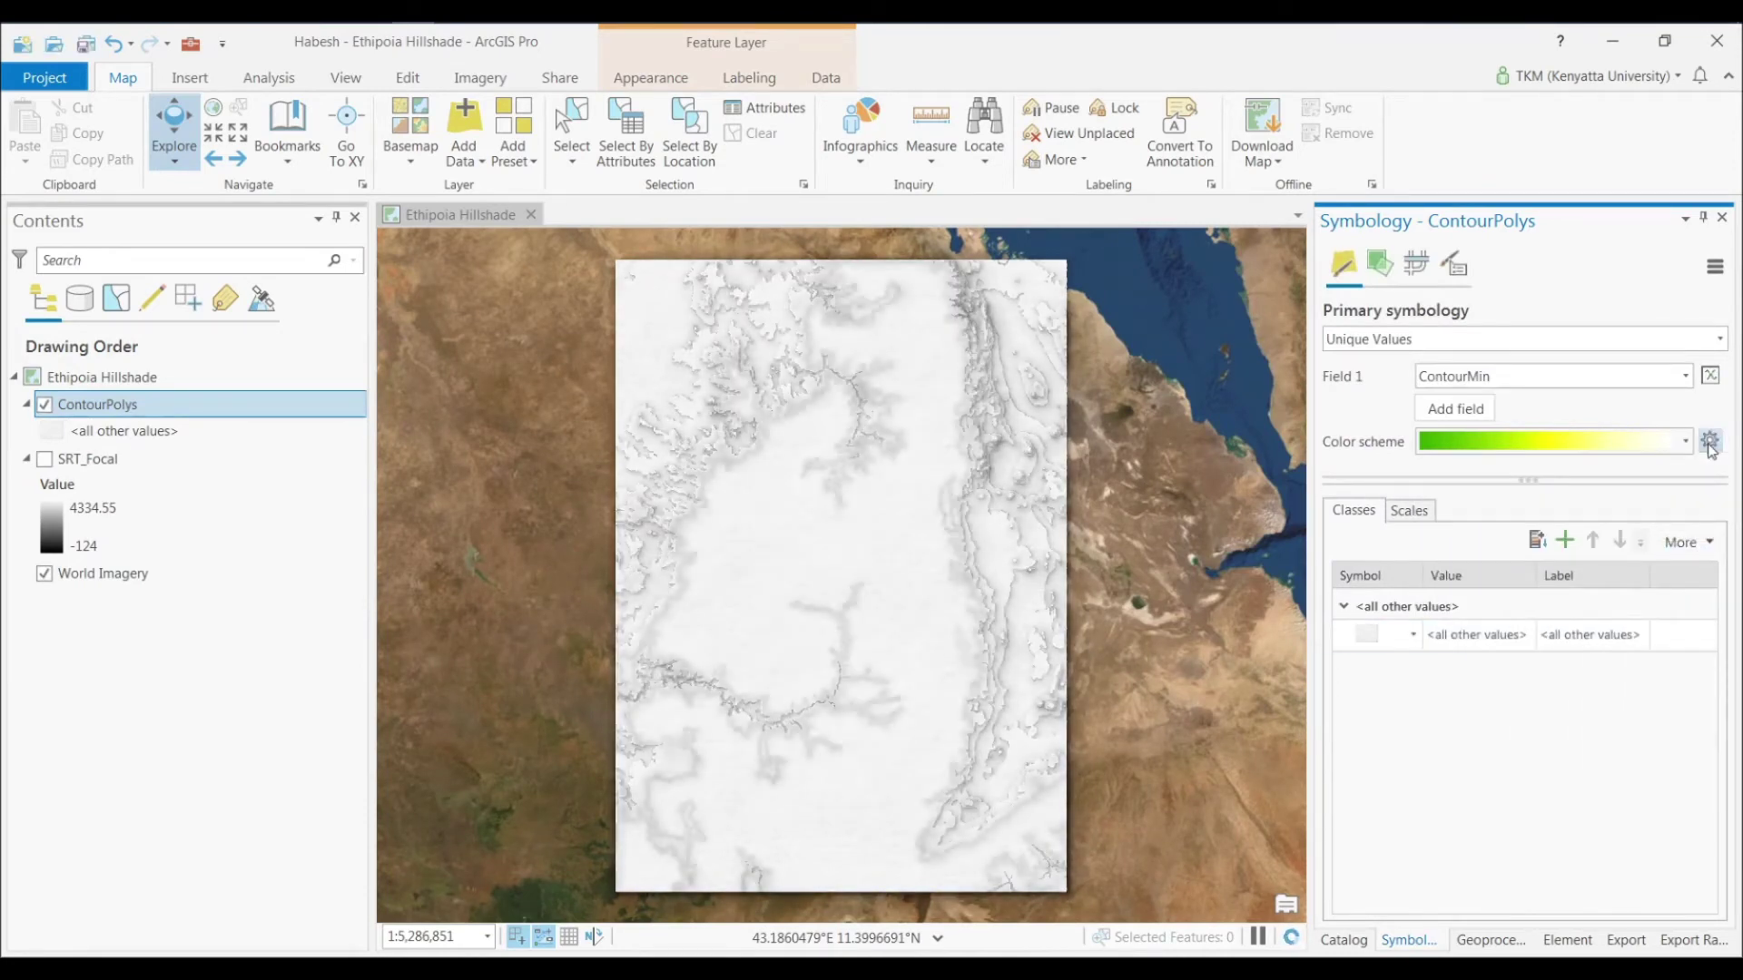
left_click(1684, 376)
left_click(1555, 427)
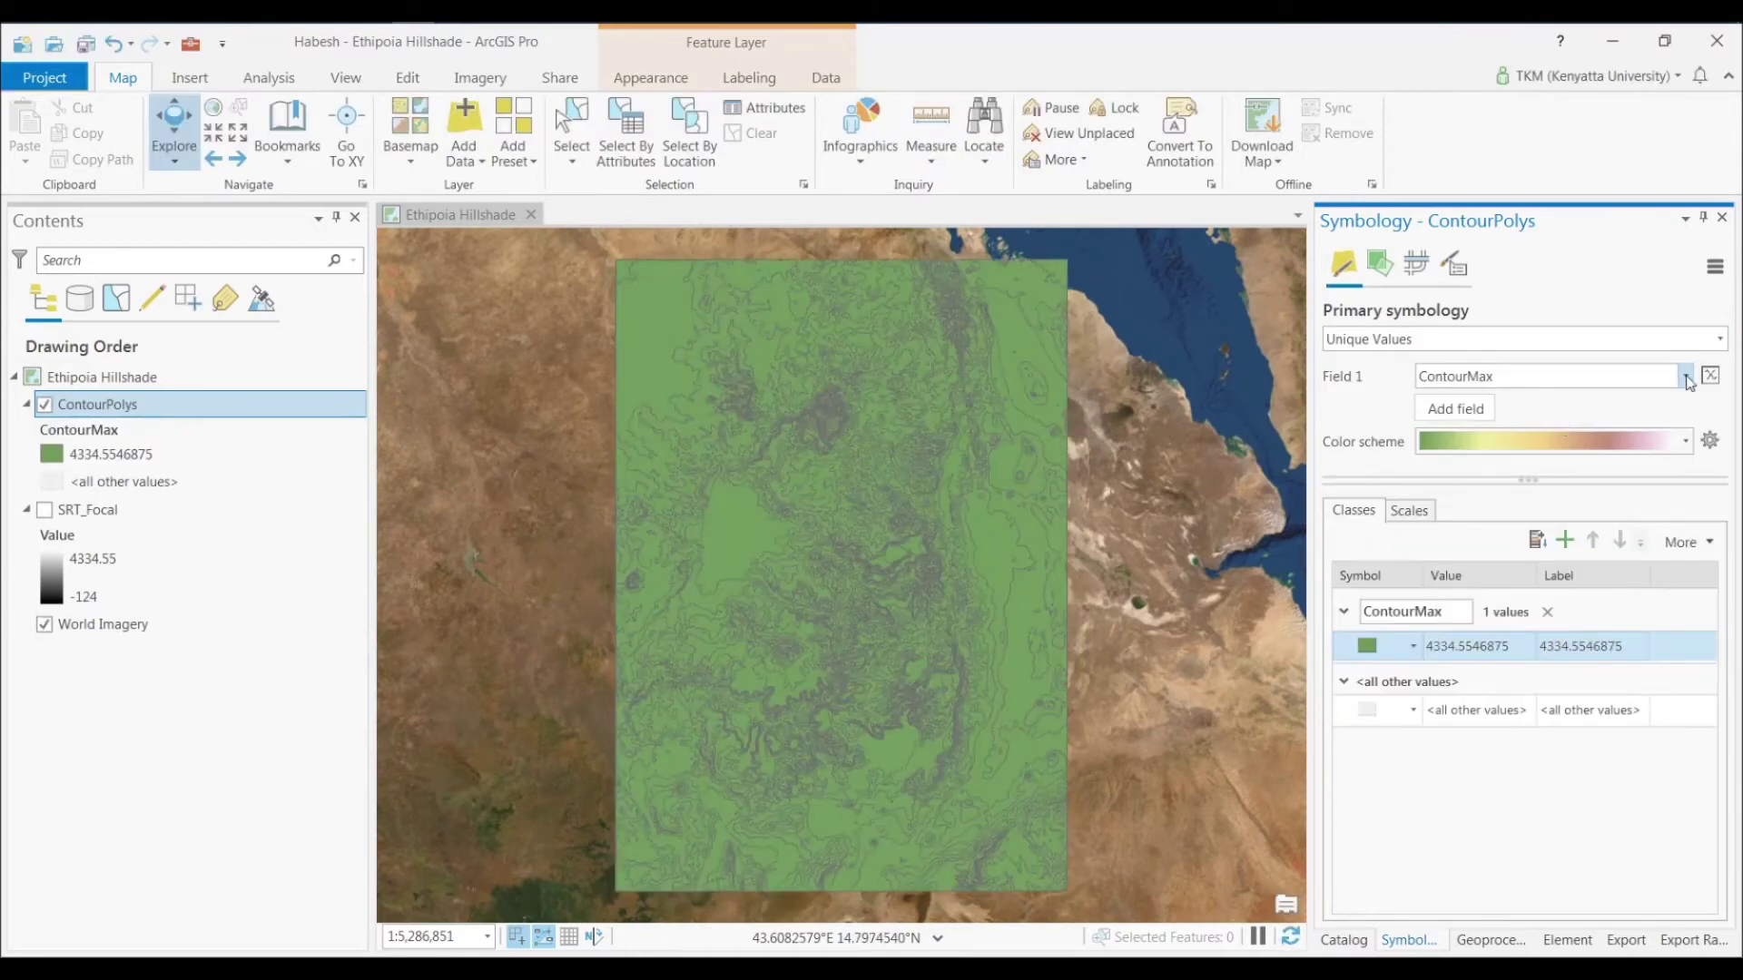
Step: Format all contour class symbols with the PaperCut polygon symbol and recolor them with the green-to-pink color scheme
left_click(1684, 542)
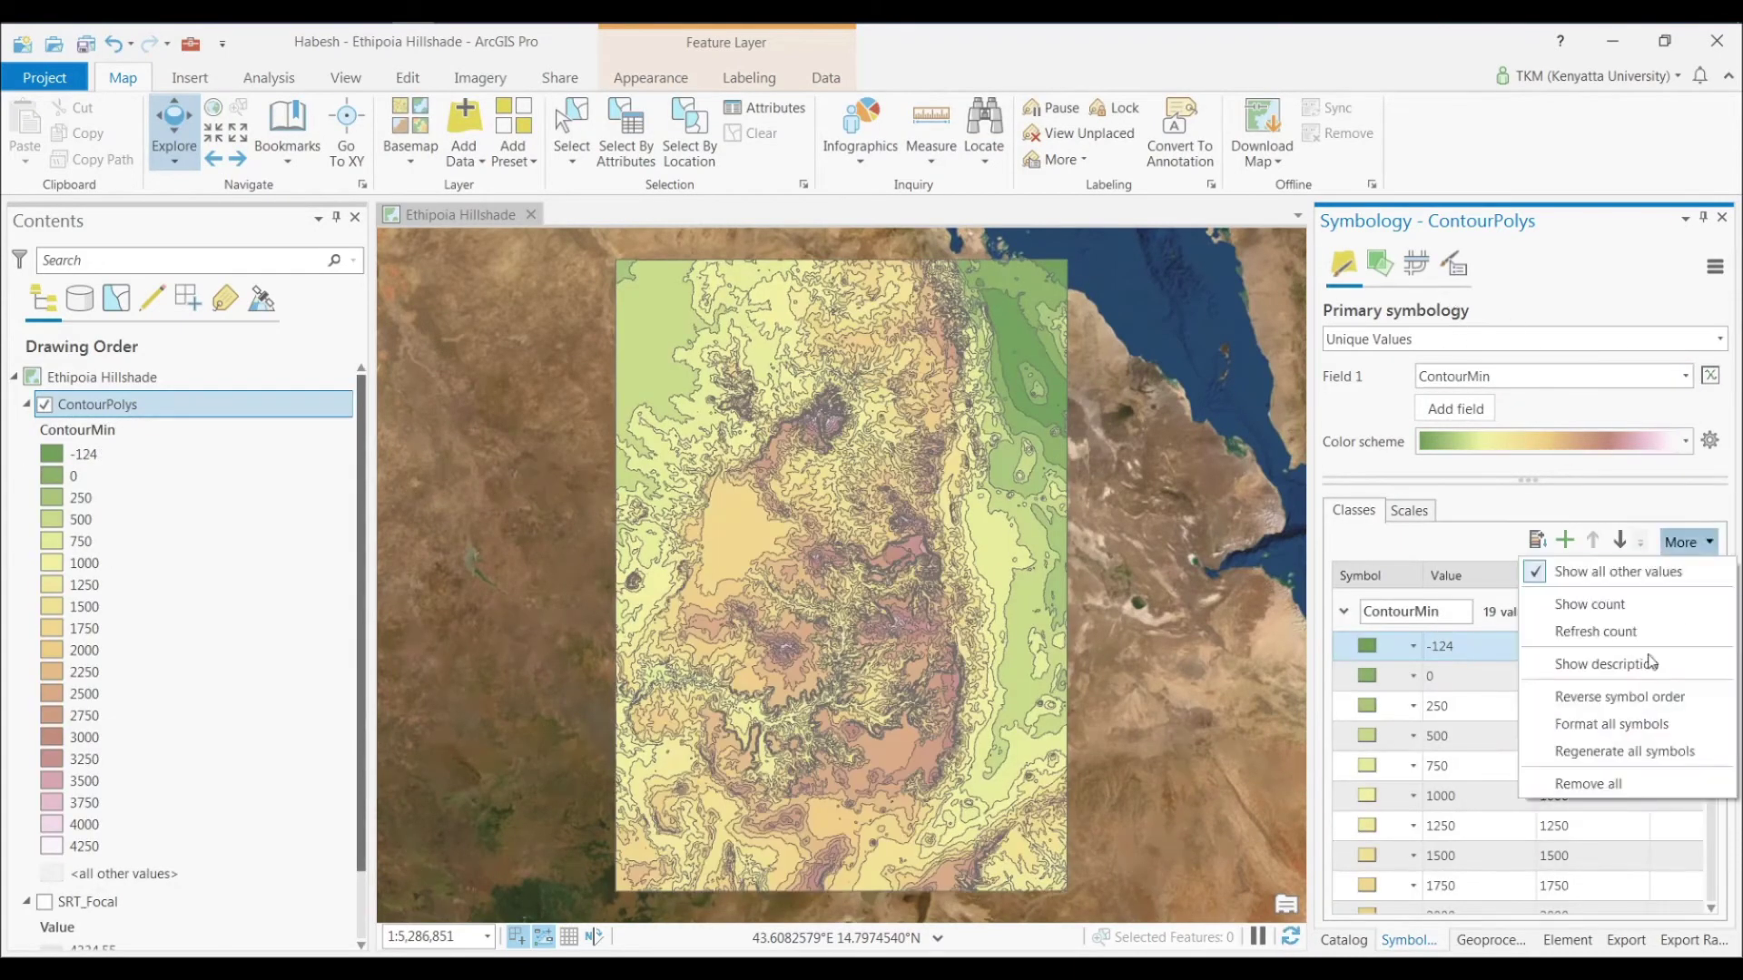
left_click(1616, 723)
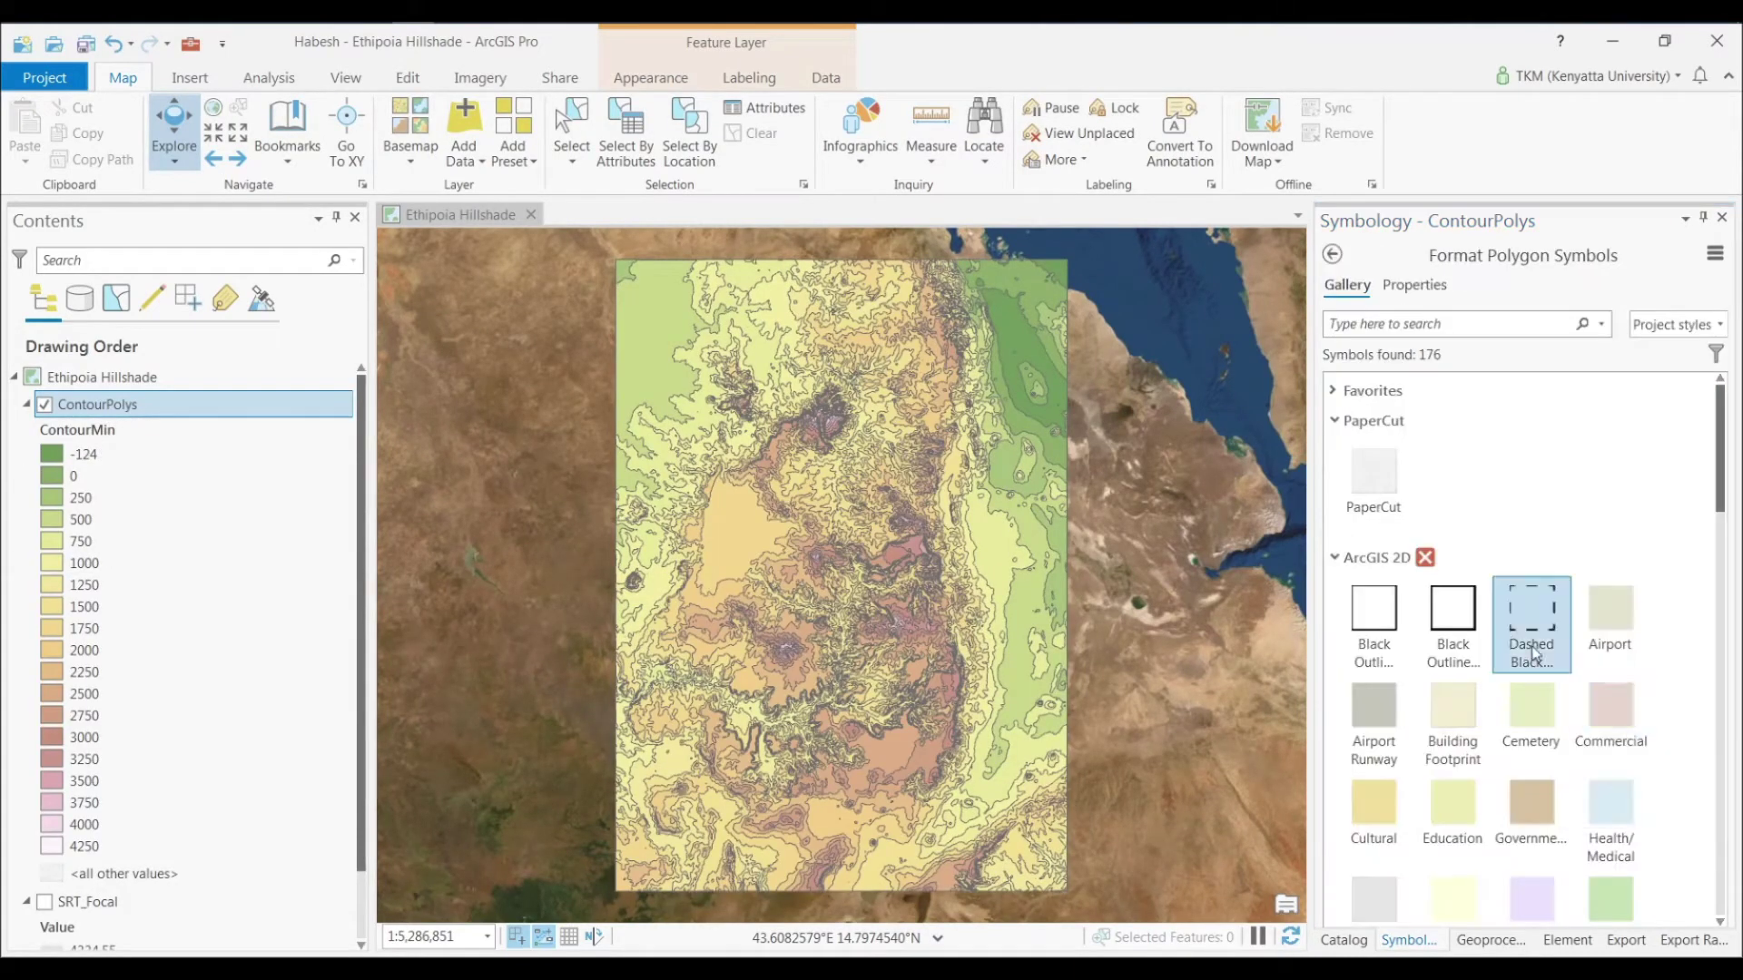
left_click(1332, 256)
left_click(1680, 441)
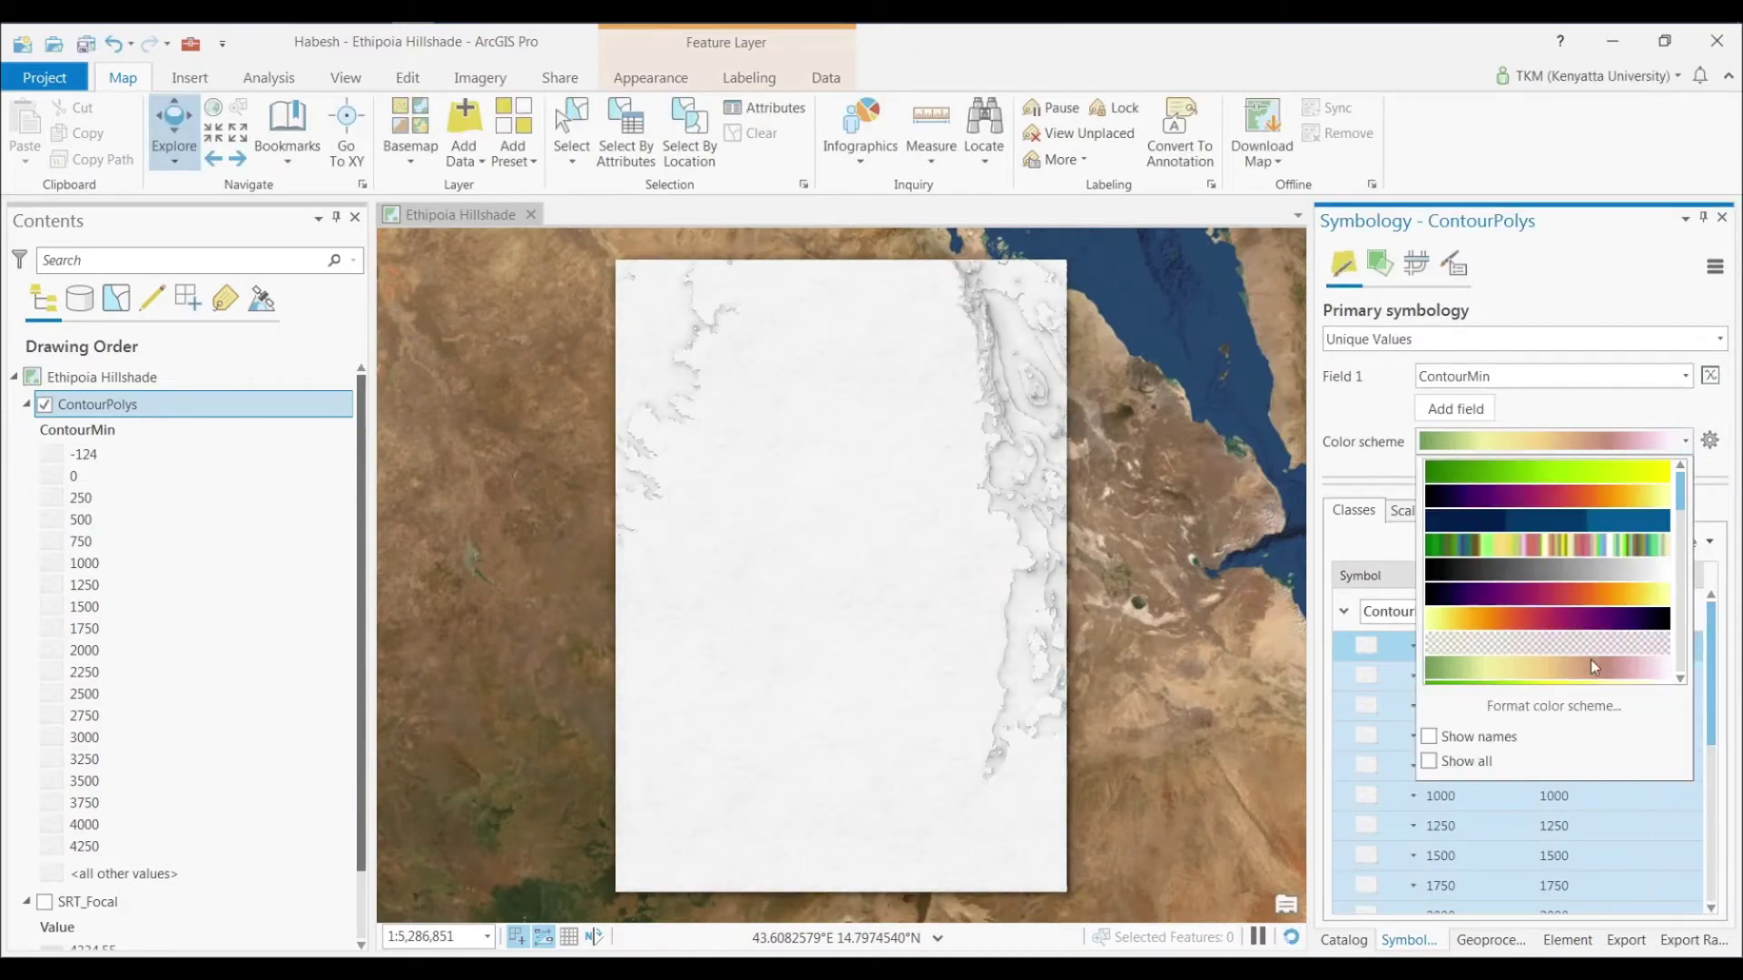
left_click(1583, 667)
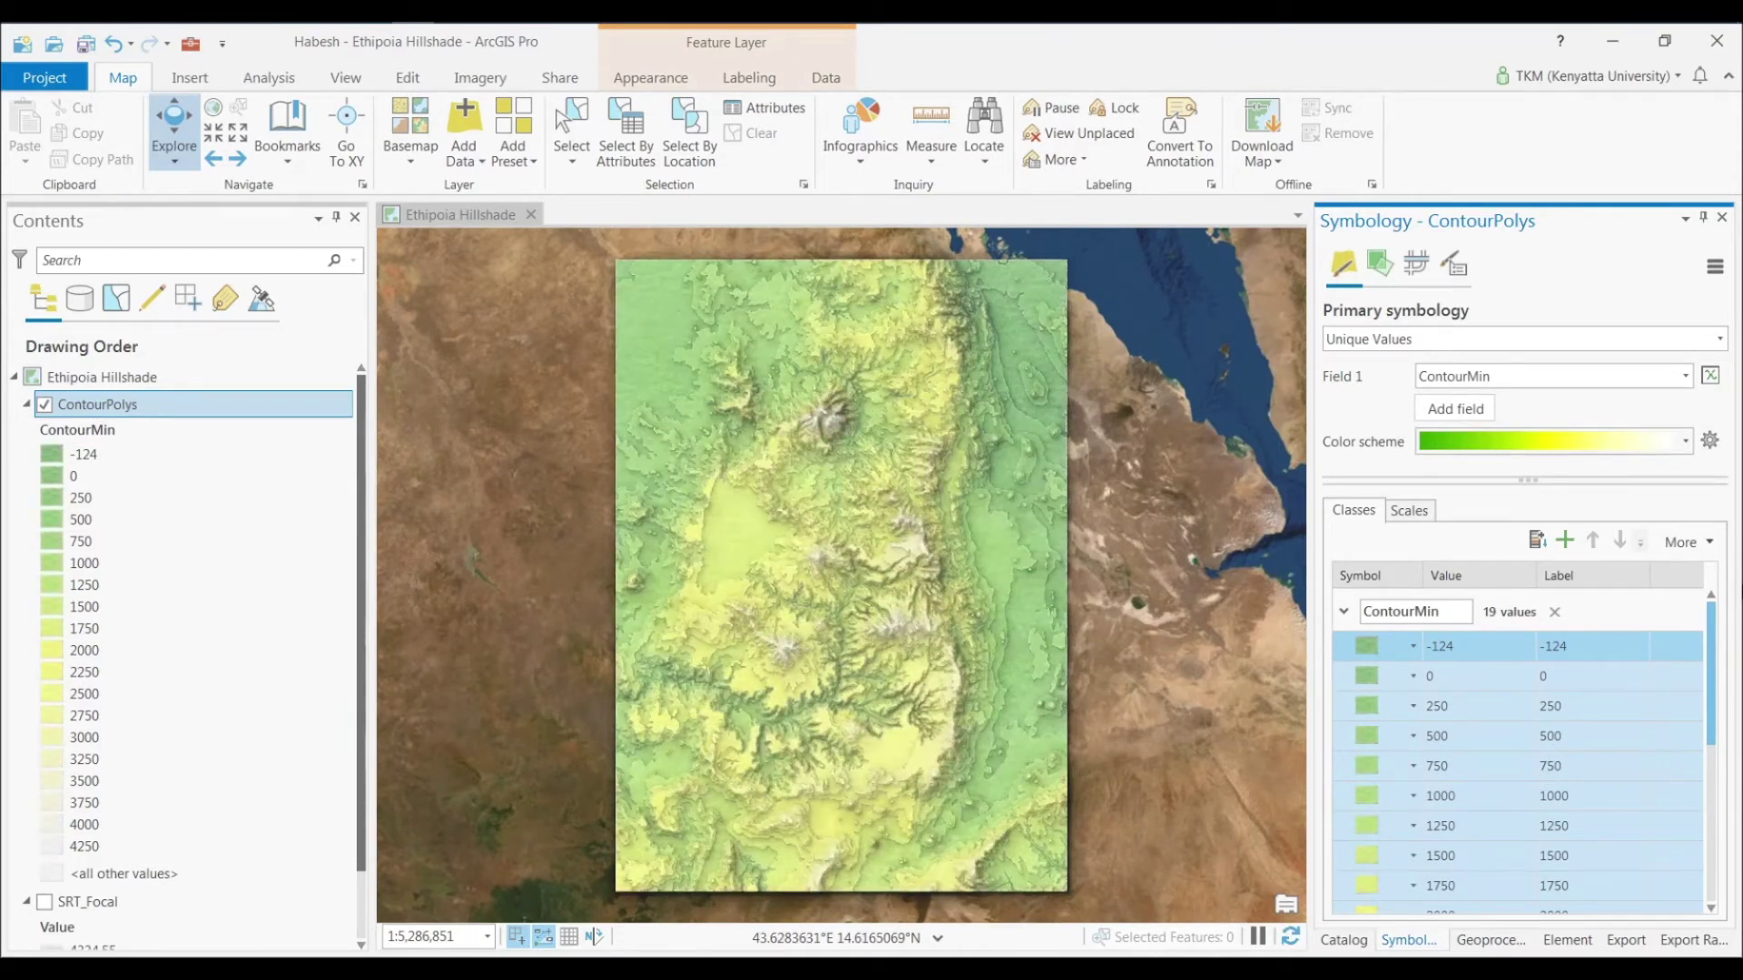
Step: Check the paper cut relief of the contour layer in detail and save the project
scroll(820, 735, "up", 4)
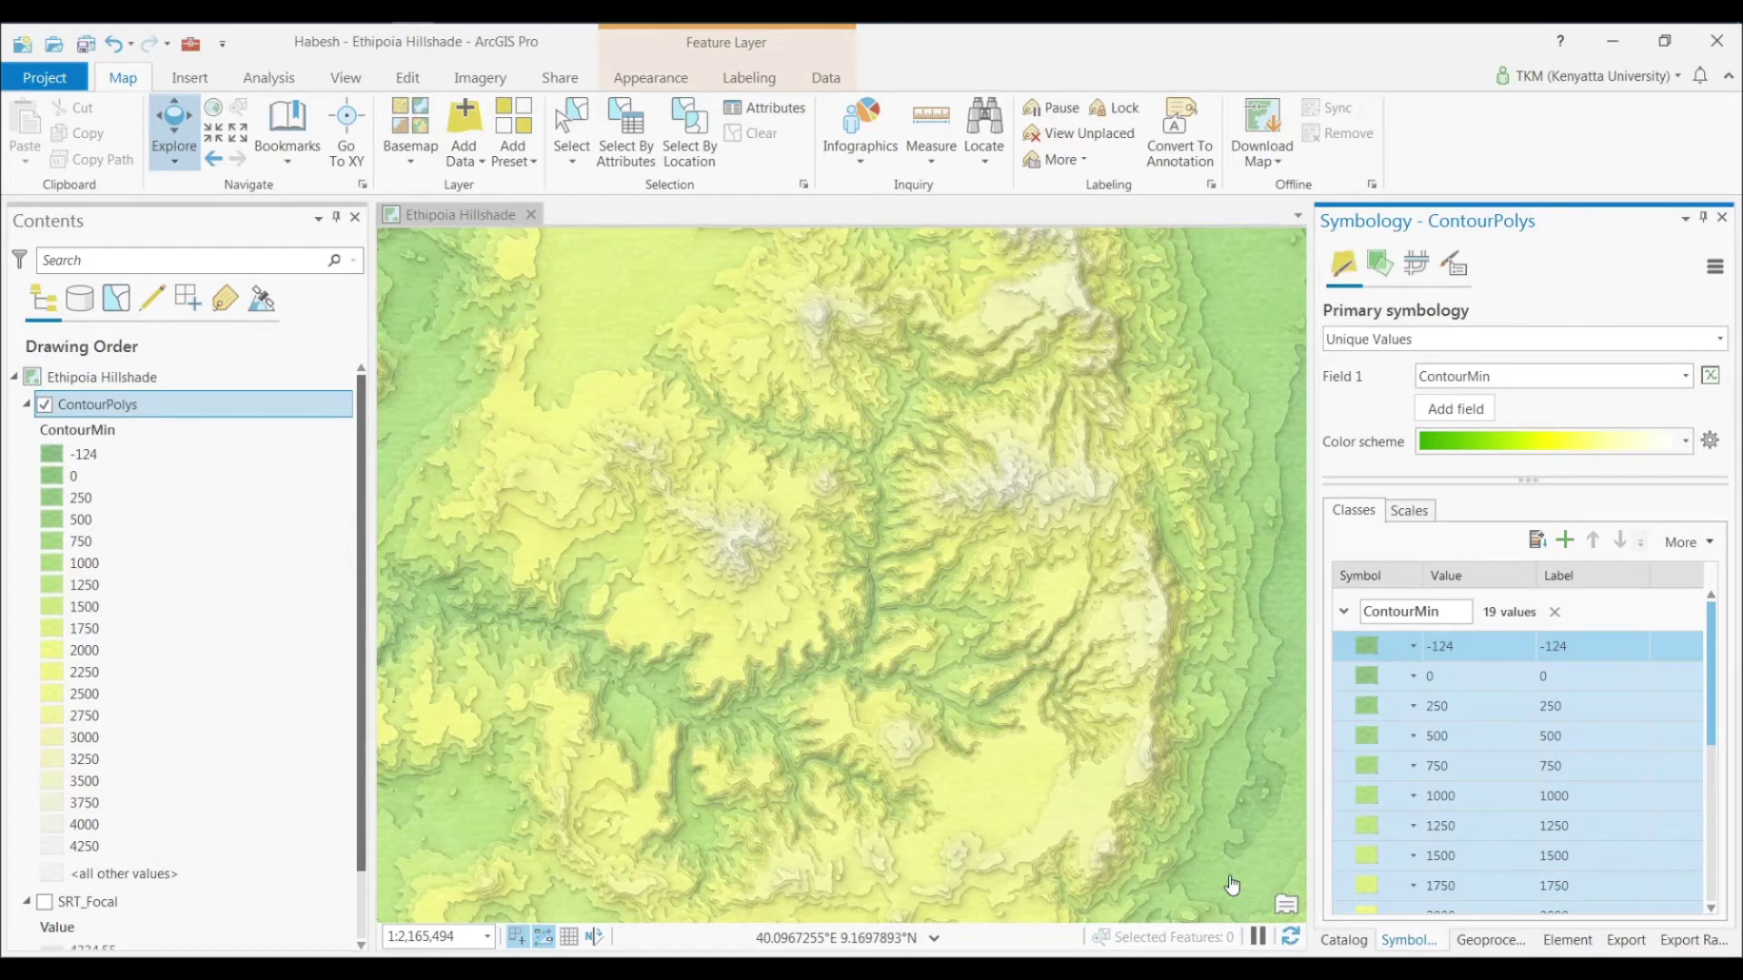
key("ctrl+s")
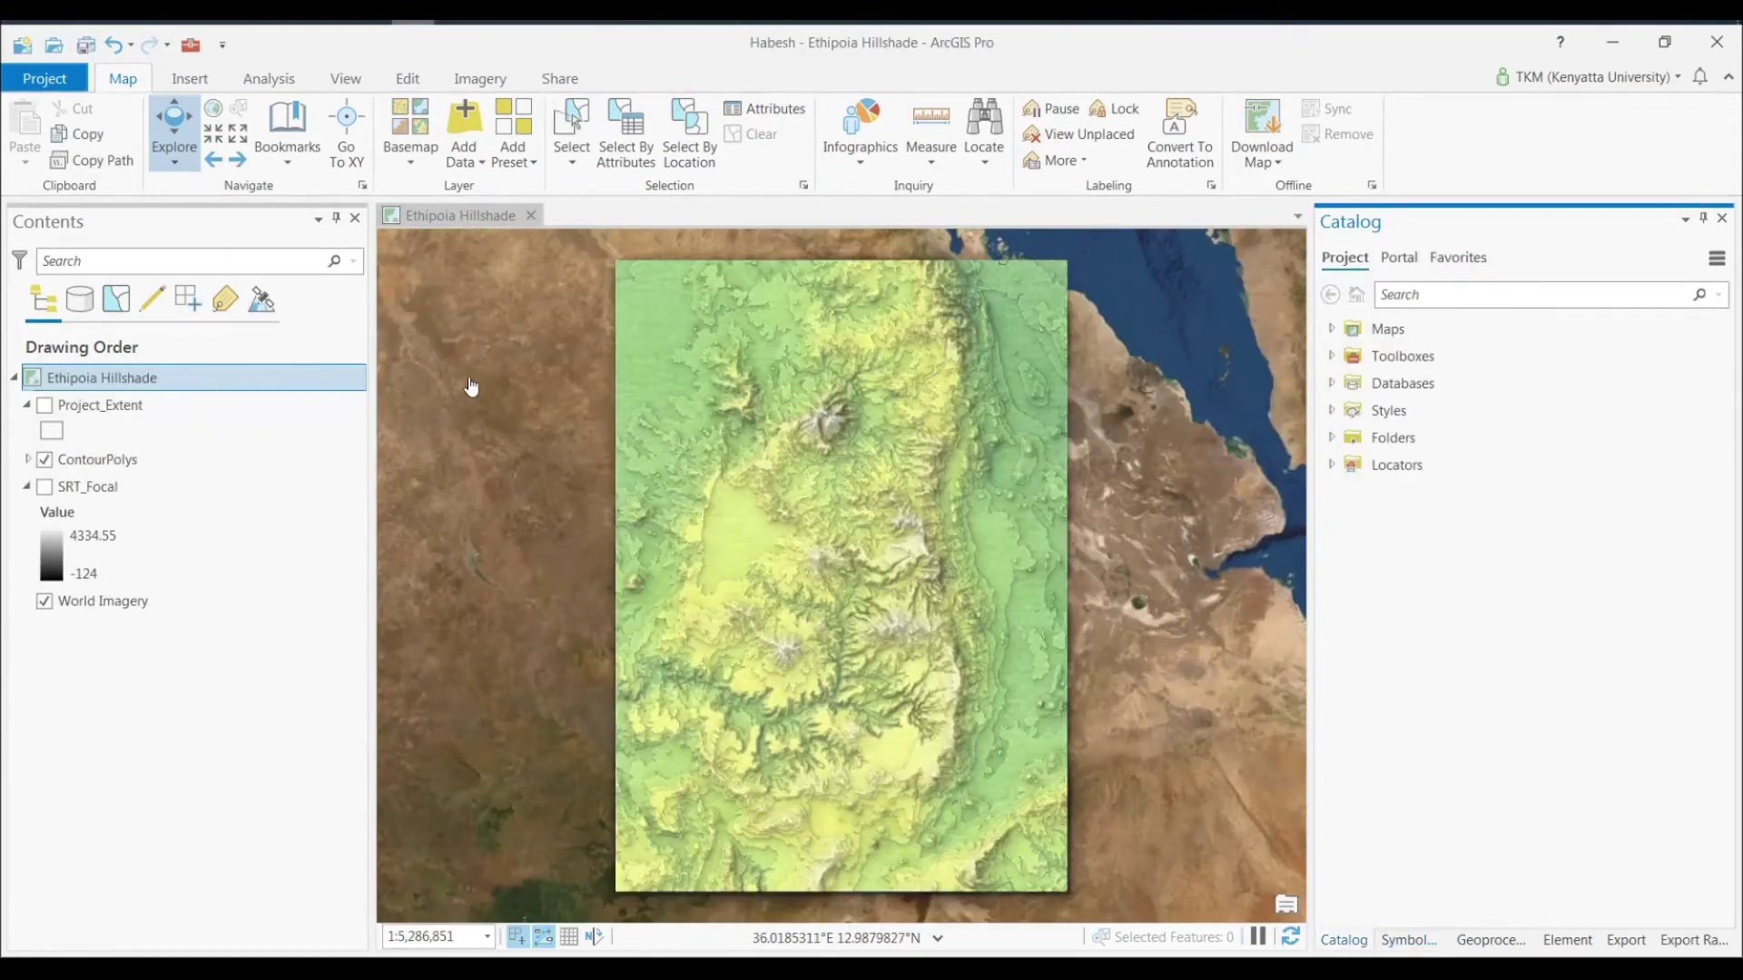
left_click(86, 44)
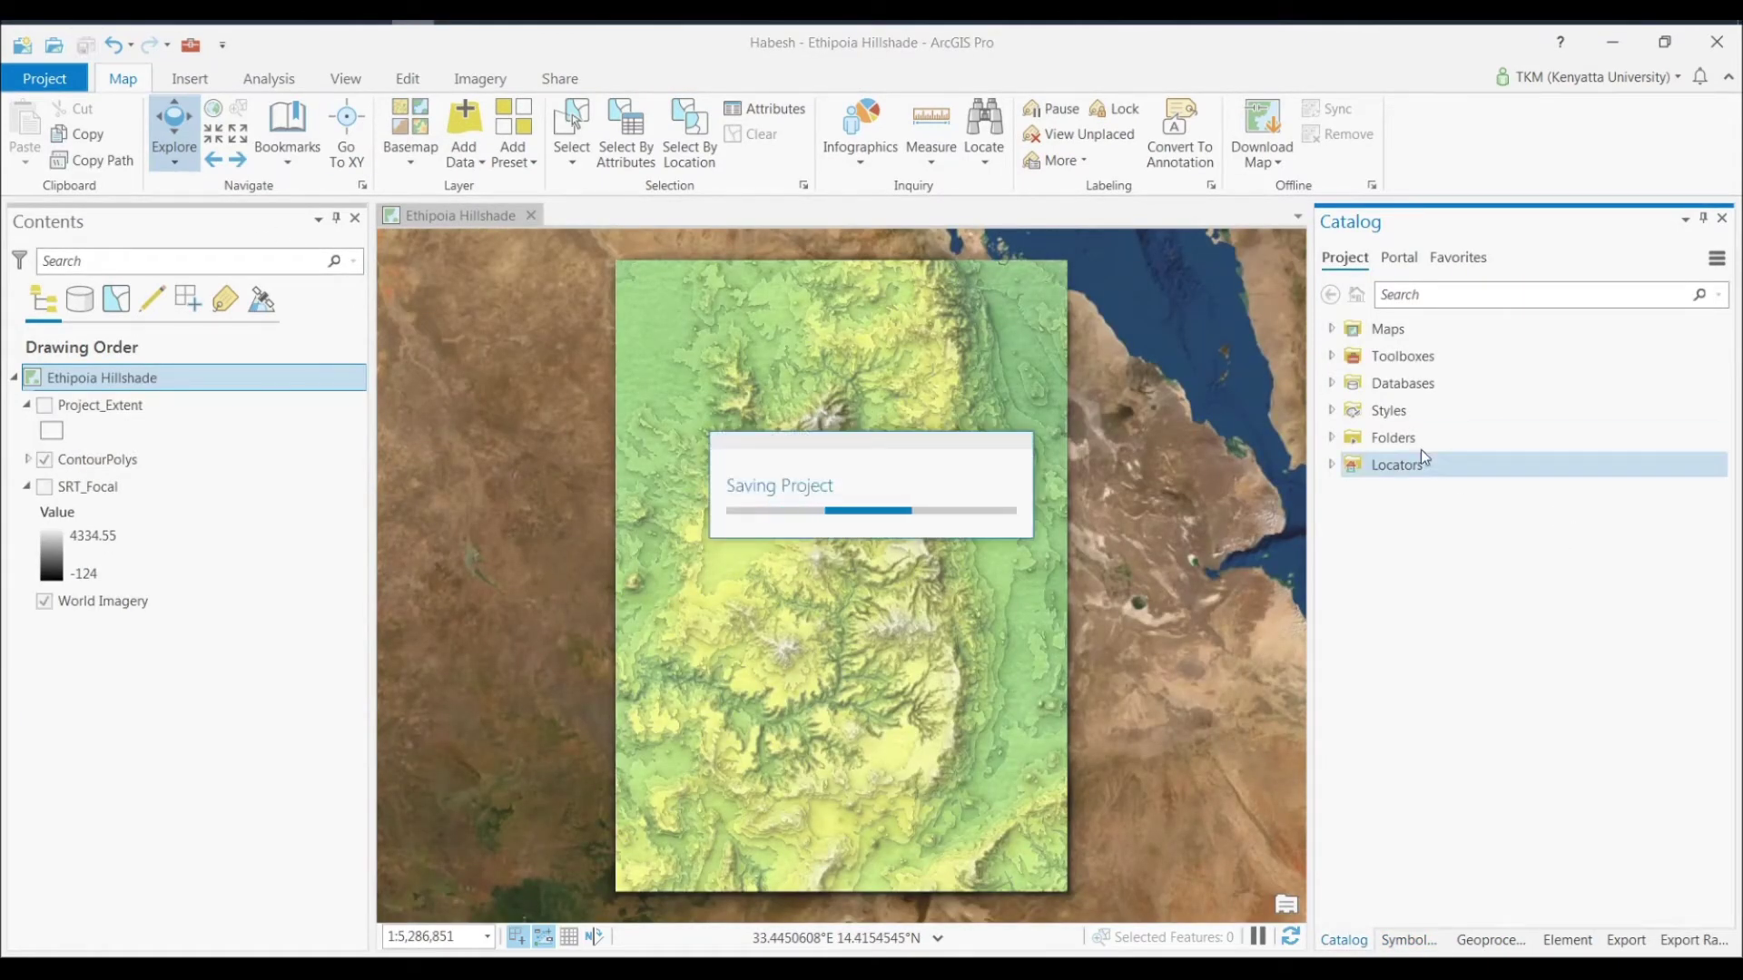
Step: Add the Populated_Places feature class from Habesh.gdb to the Ethiopia hillshade map
left_click(1332, 384)
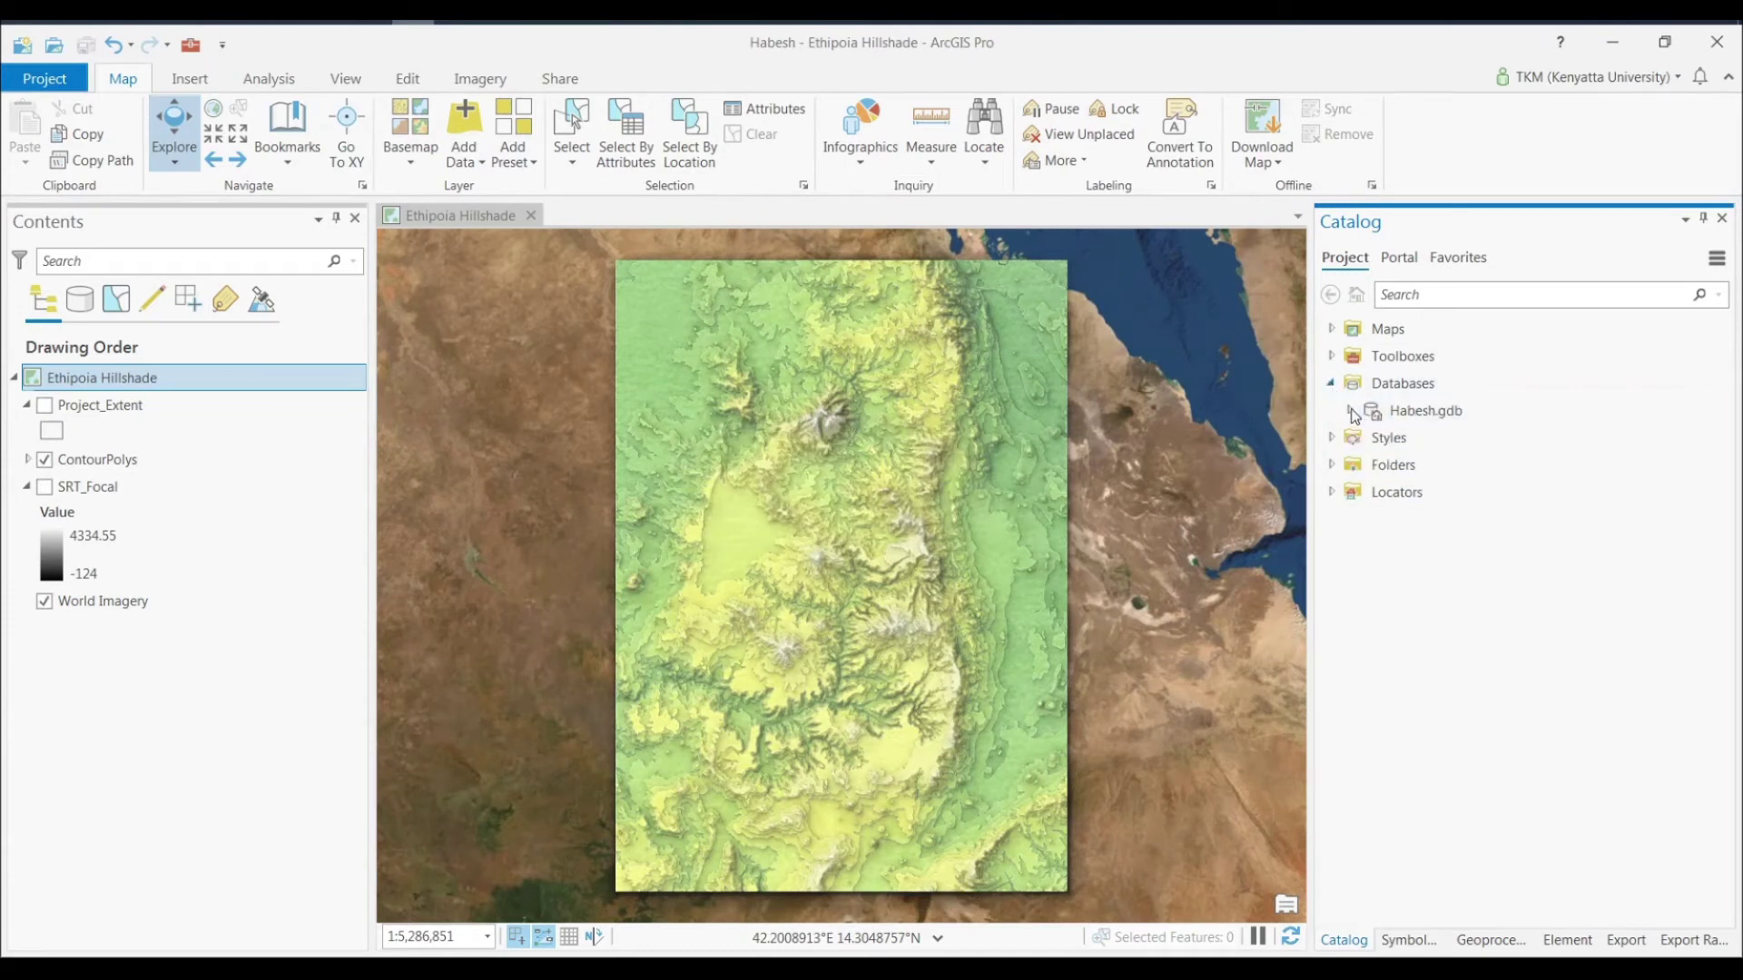
left_click(1350, 410)
left_click(1456, 601)
left_click_drag(1463, 608, 914, 586)
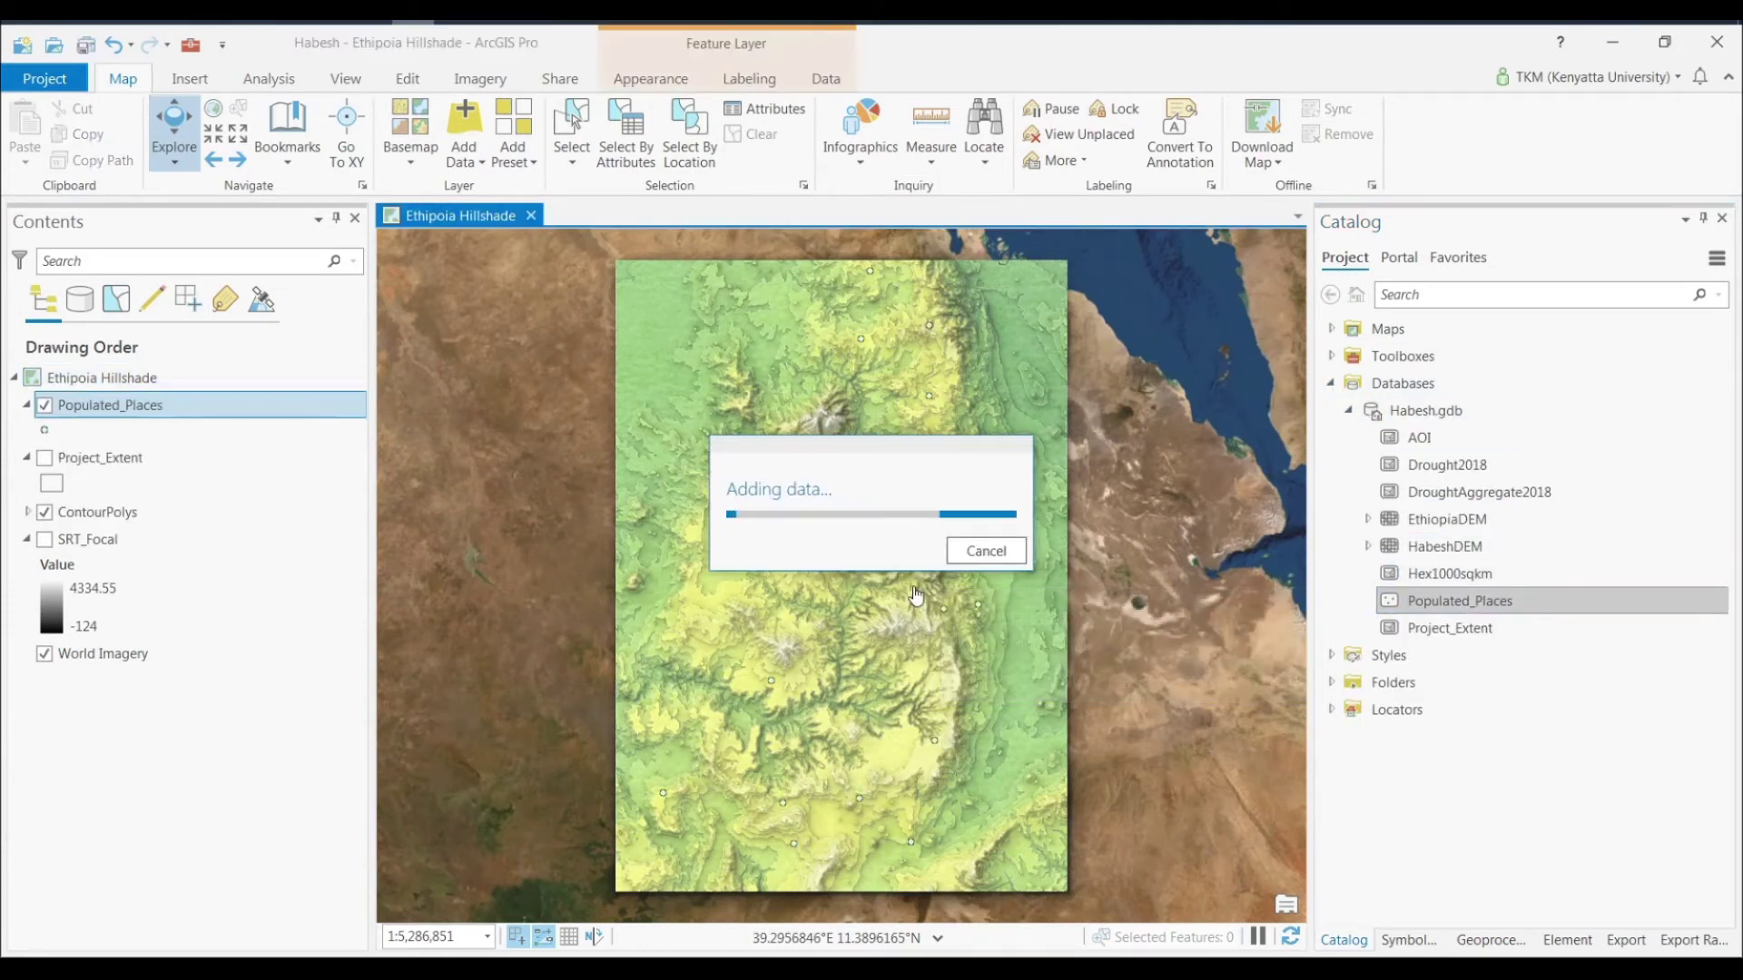
Step: Look through the attribute table of the Populated_Places layer and close it
right_click(80, 404)
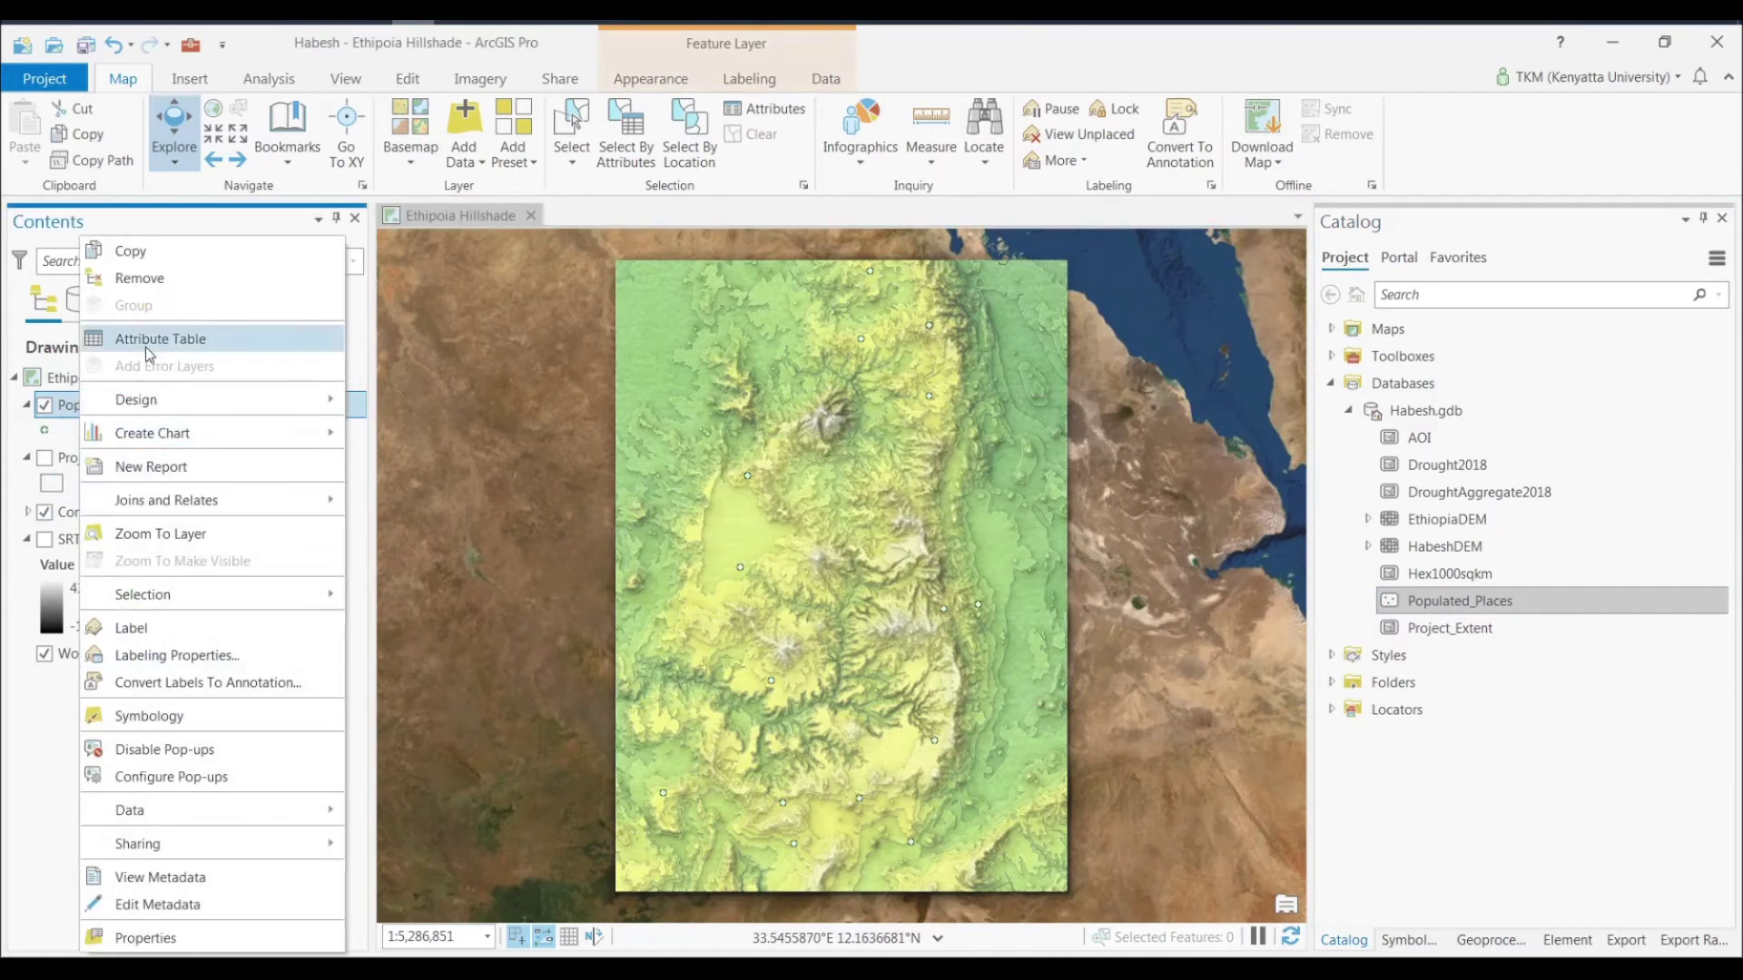
key("Return")
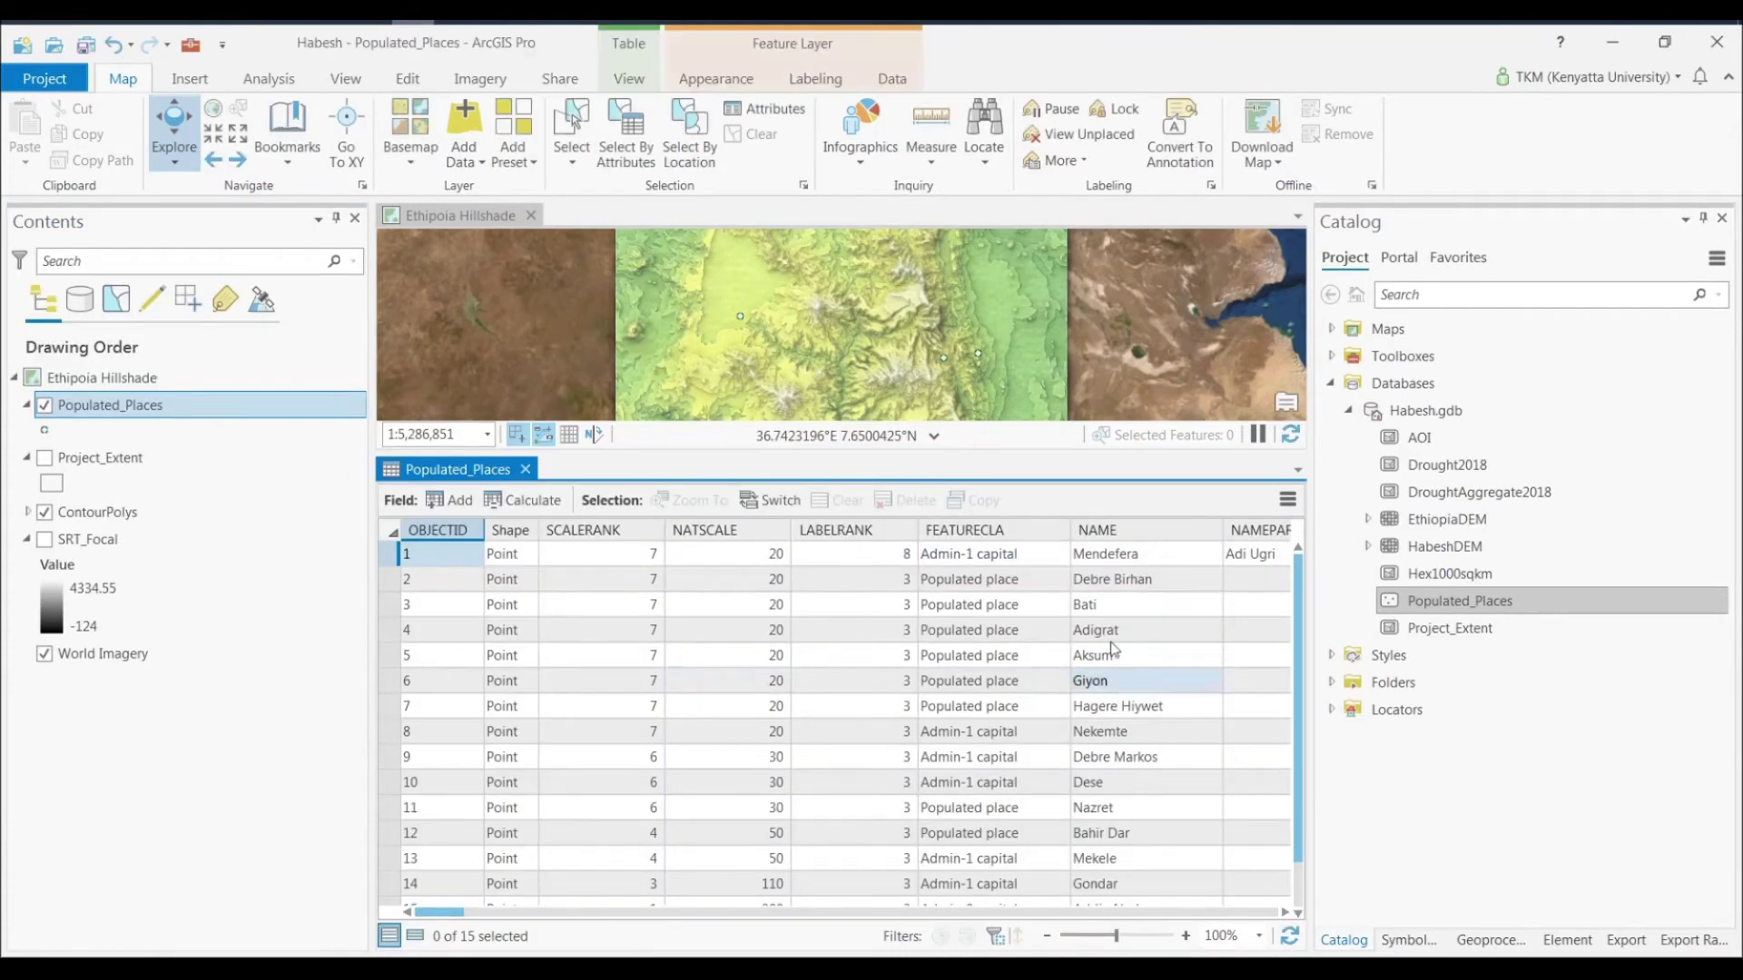
left_click(526, 470)
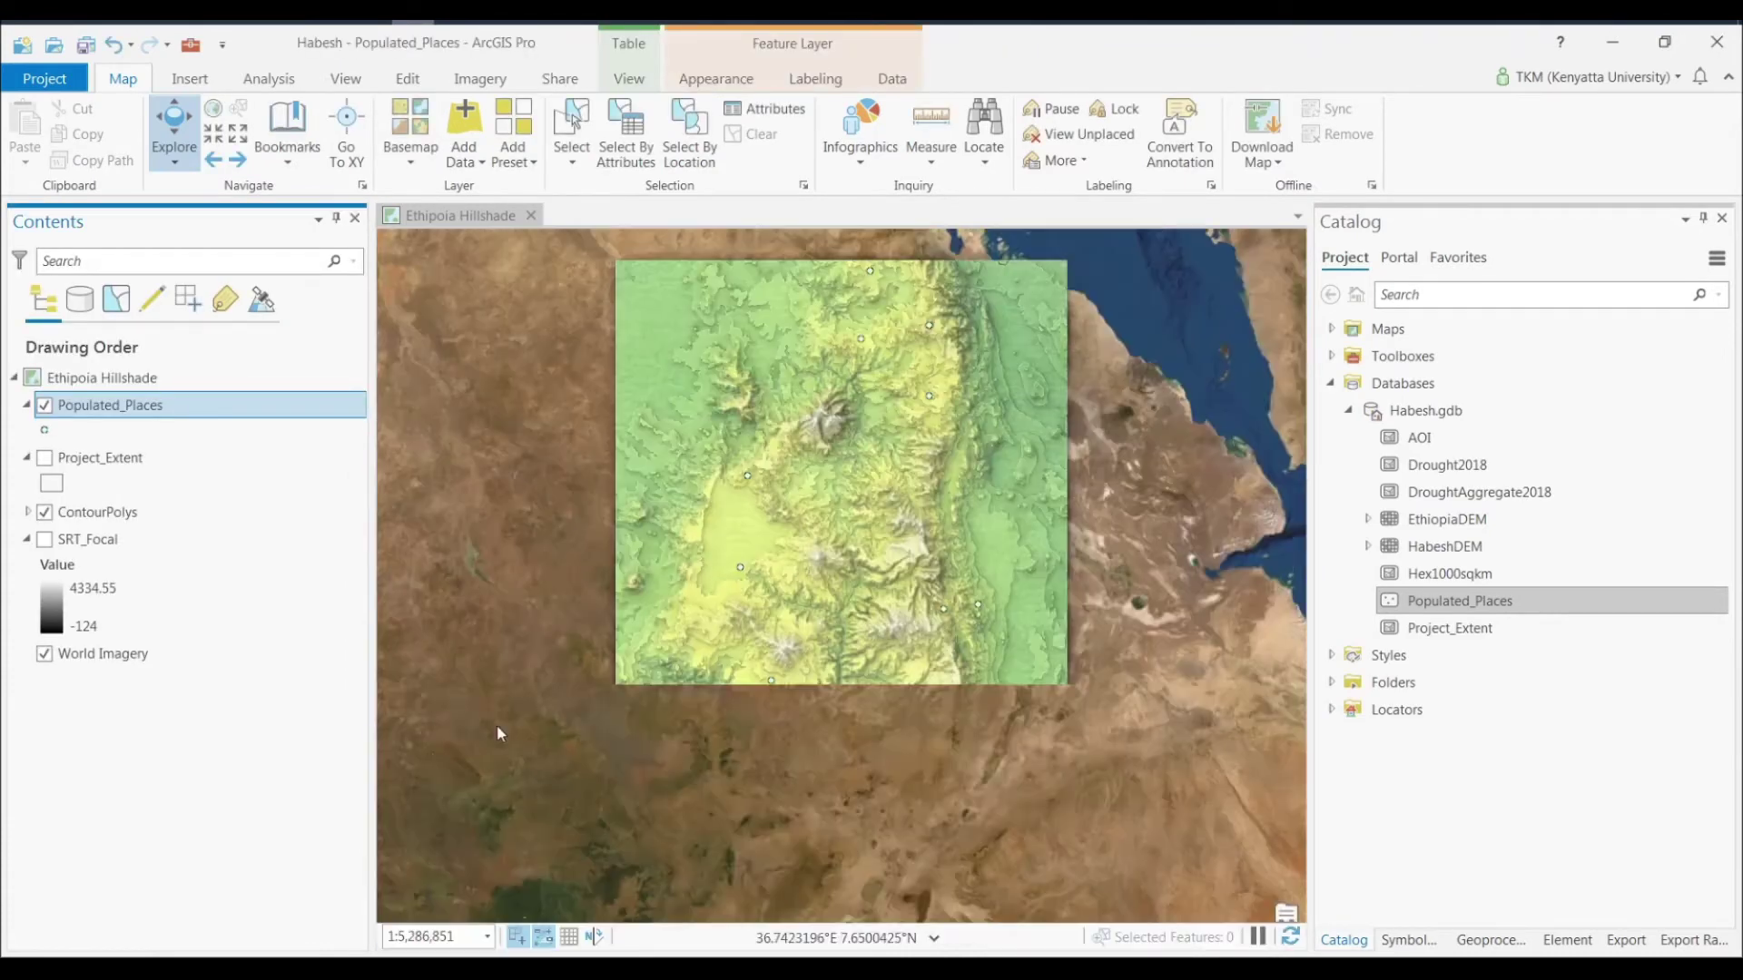
Step: Apply the Pin point symbol from the PaperCut style to the Populated_Places layer
left_click(63, 430)
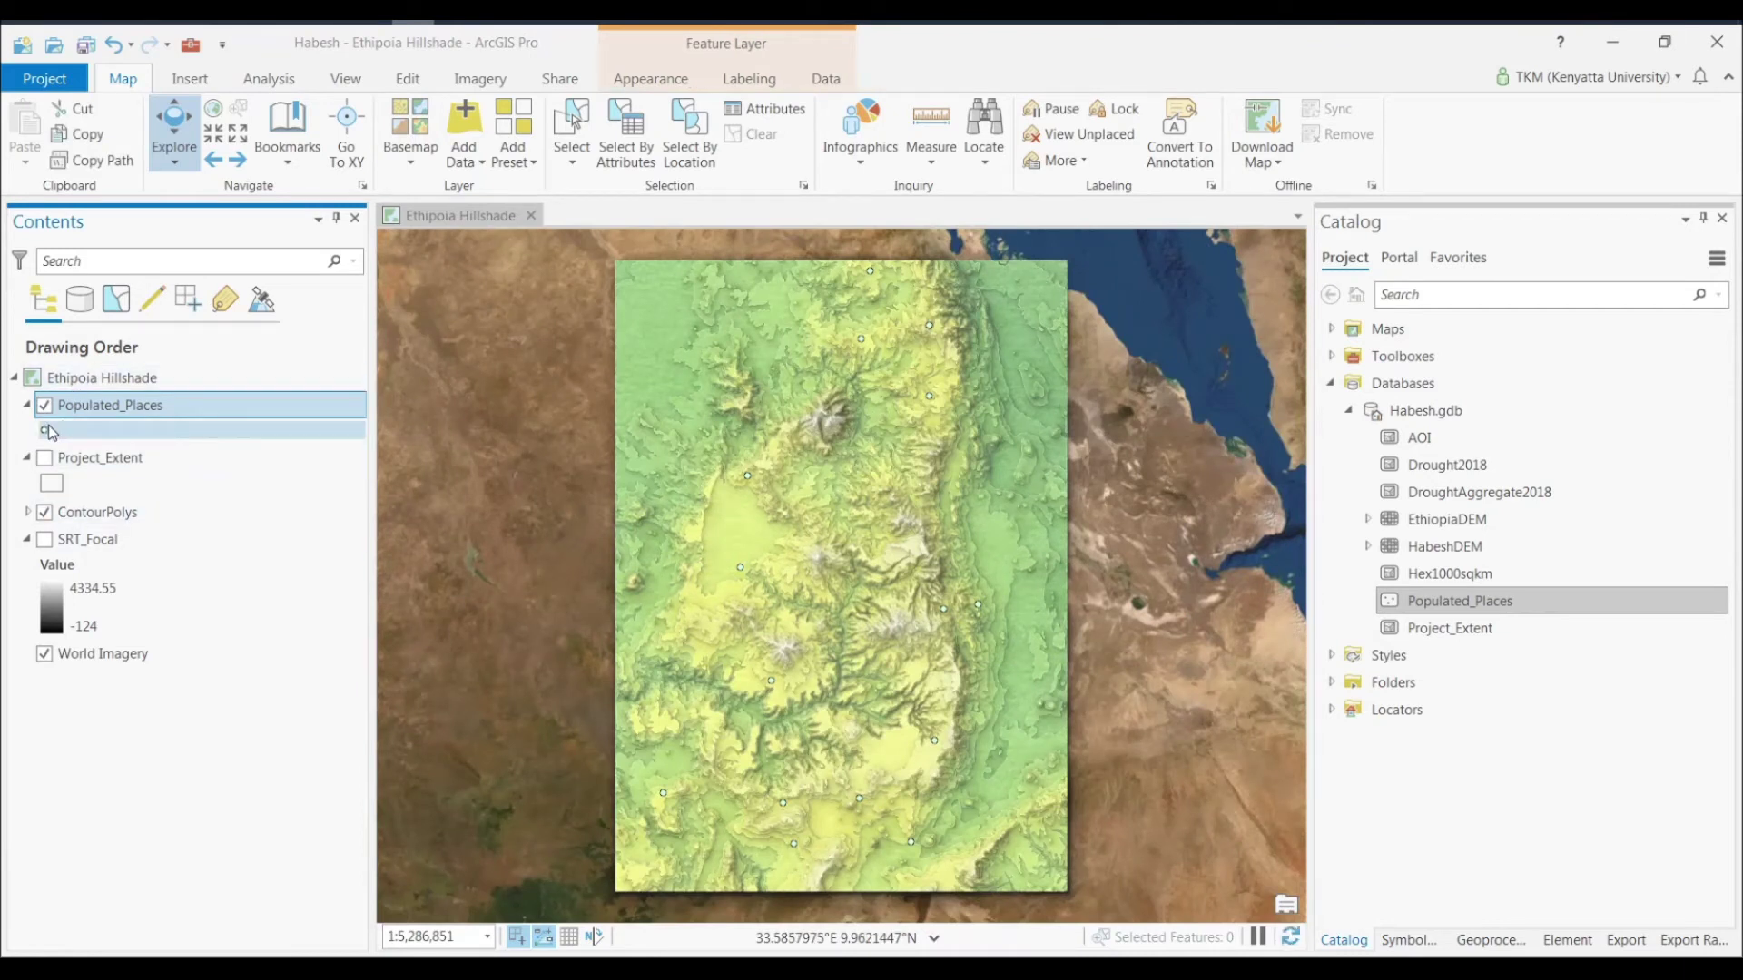
left_click(1423, 939)
left_click(1432, 377)
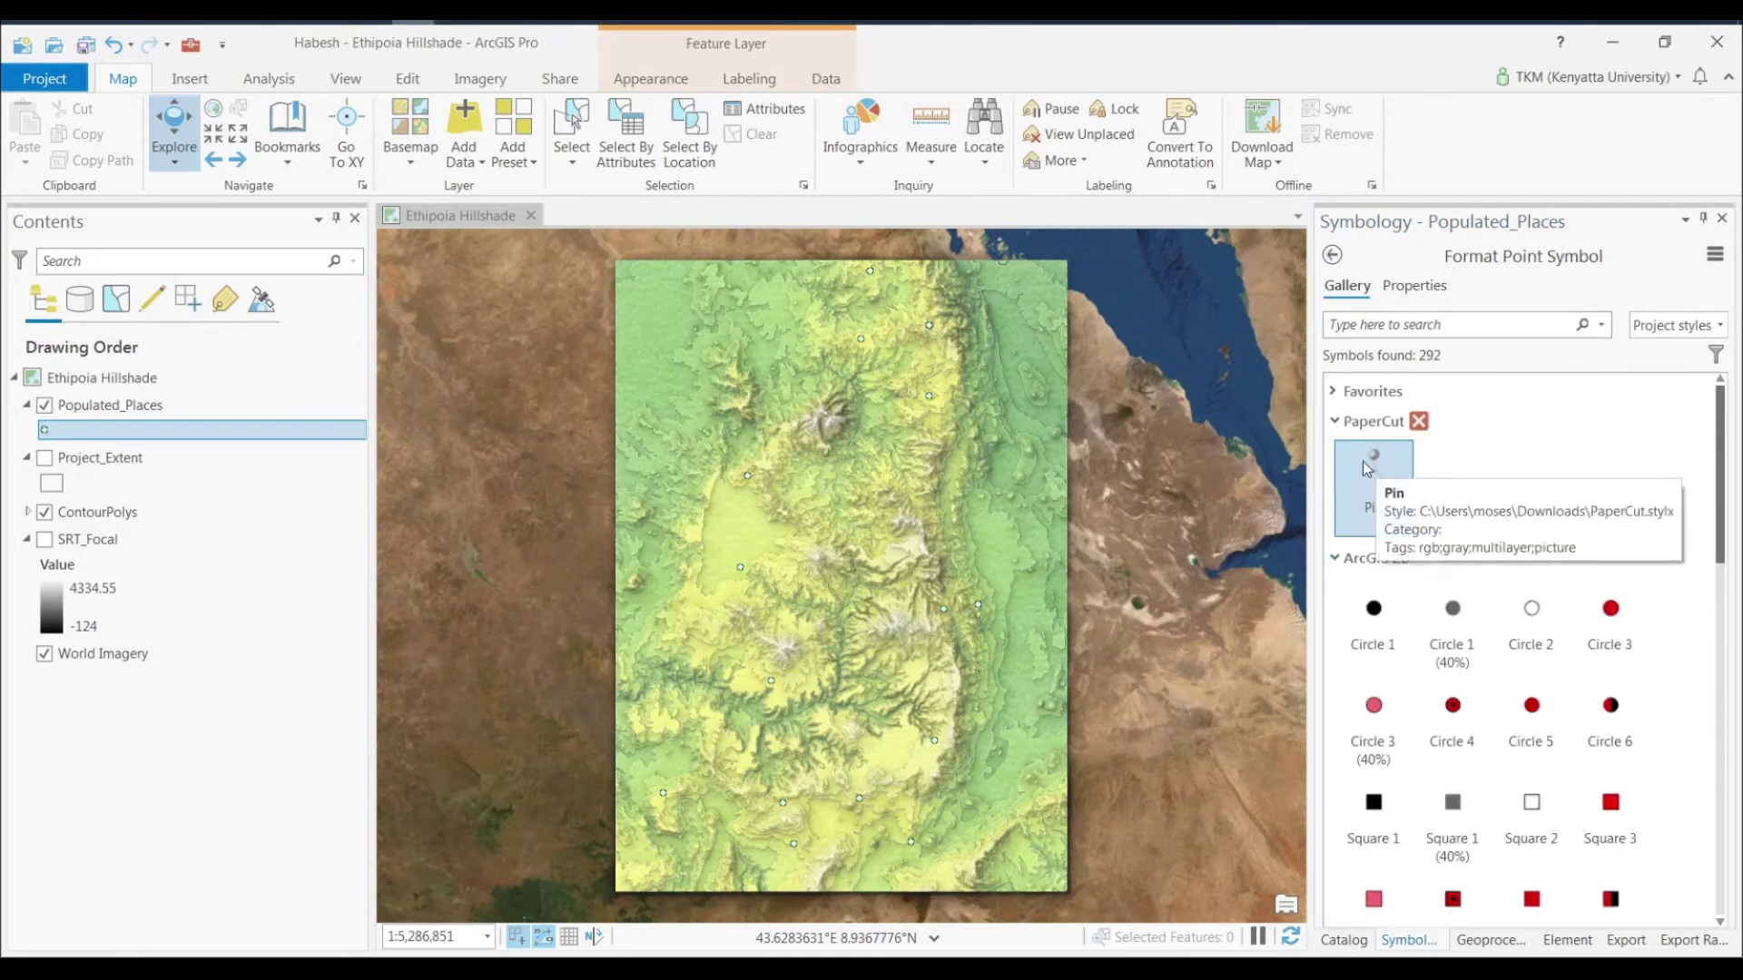
left_click(1367, 469)
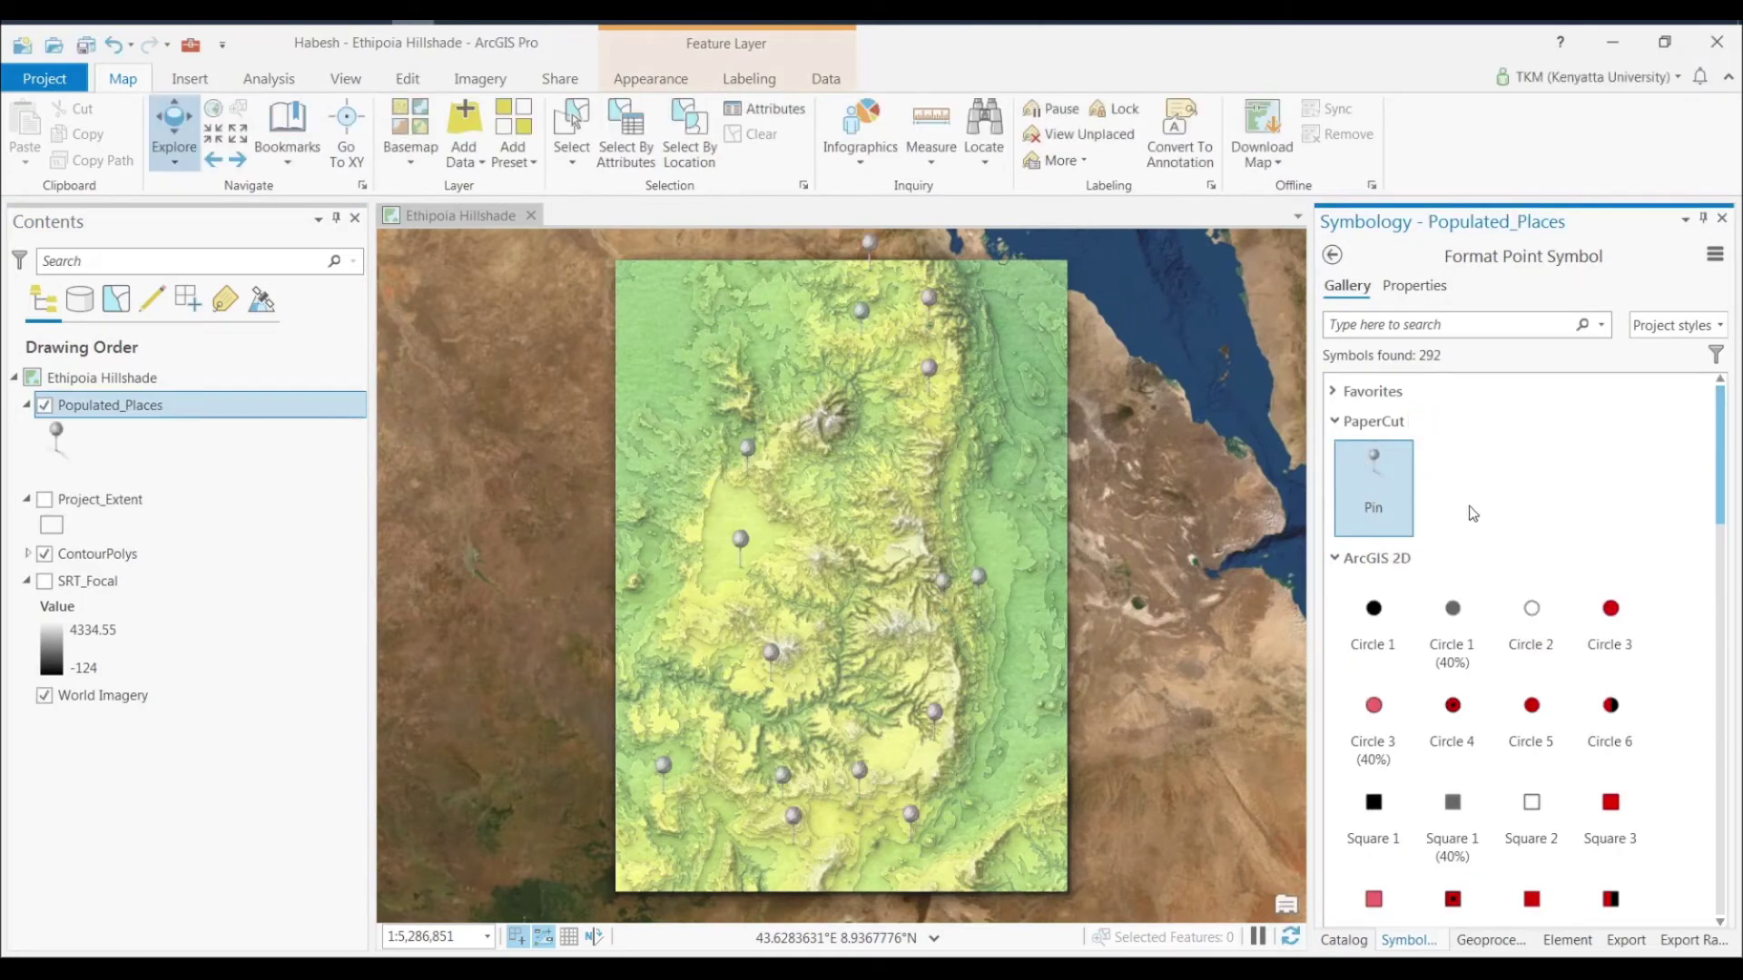
Step: Reopen the symbology of Populated_Places and try drawing its points by unique values
right_click(107, 406)
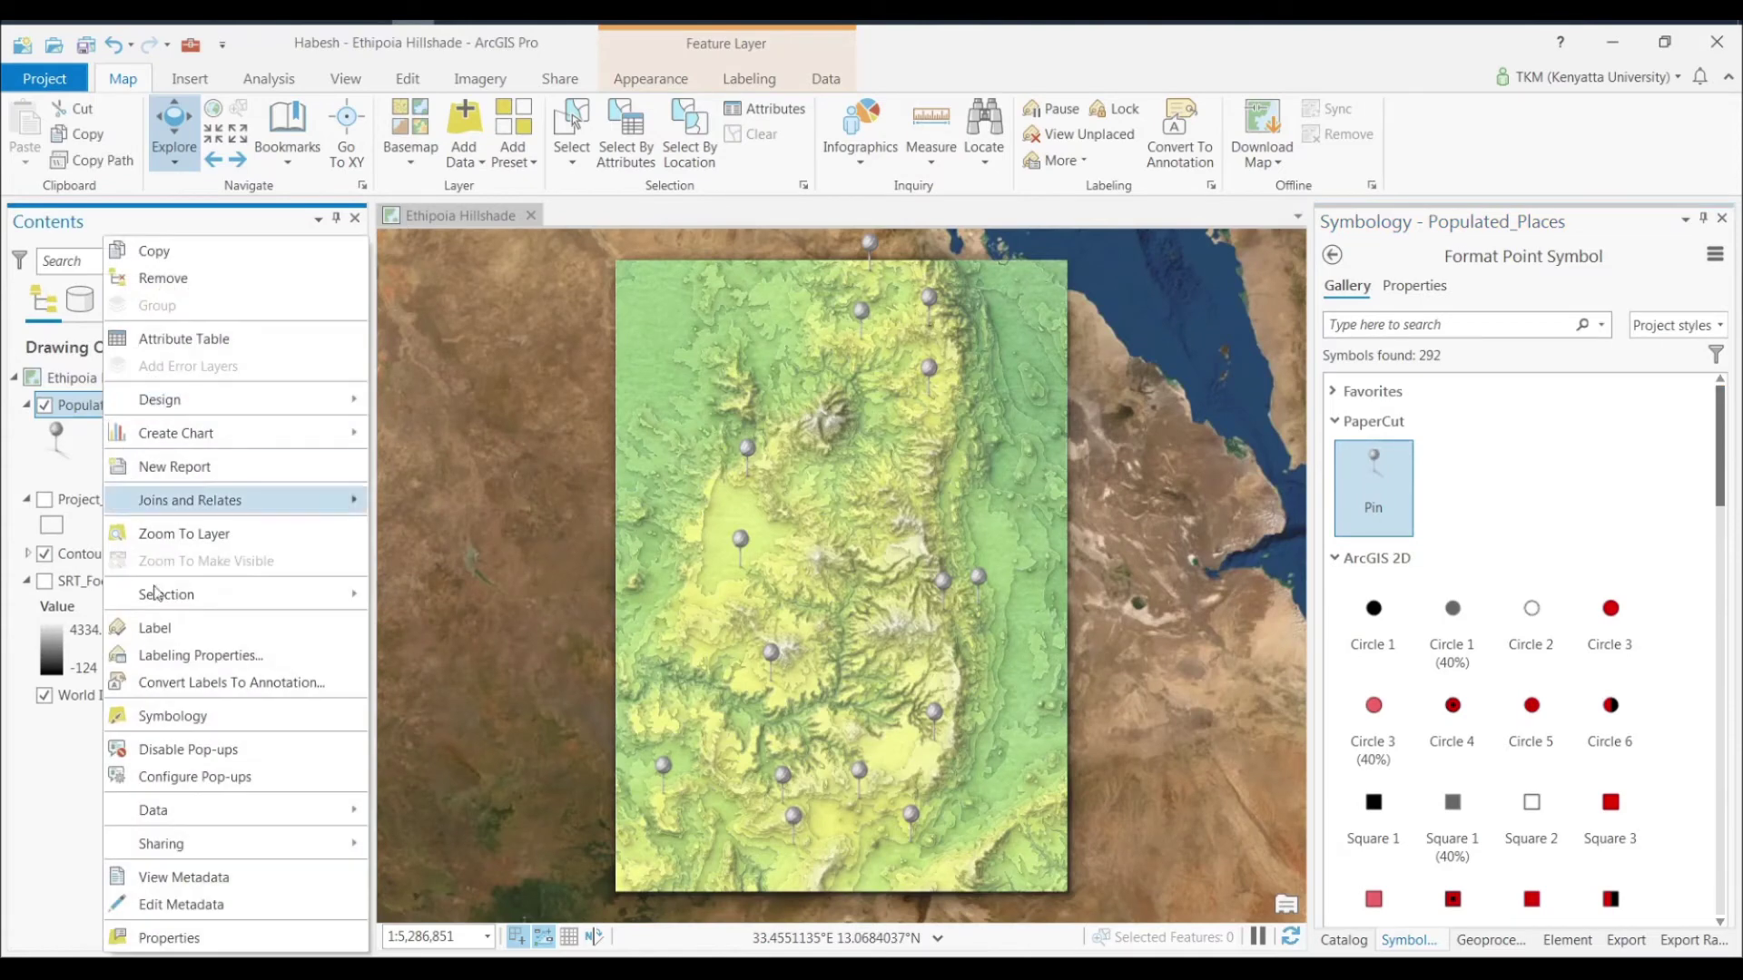
left_click(163, 717)
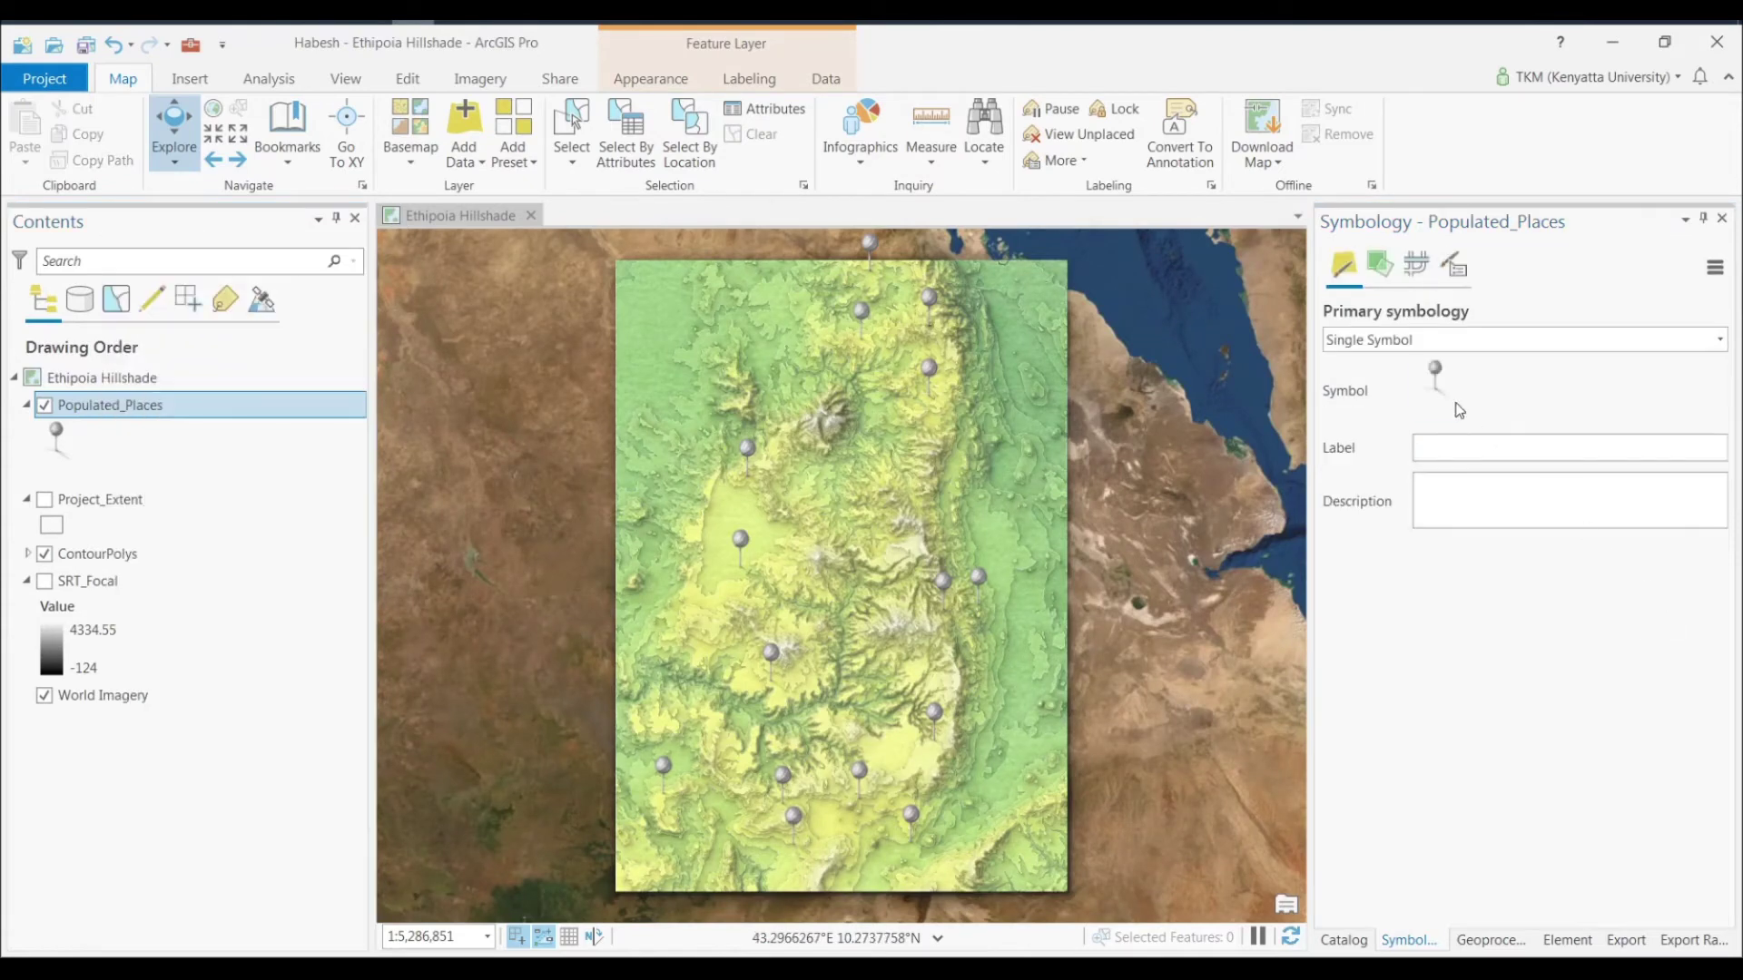
left_click(1438, 374)
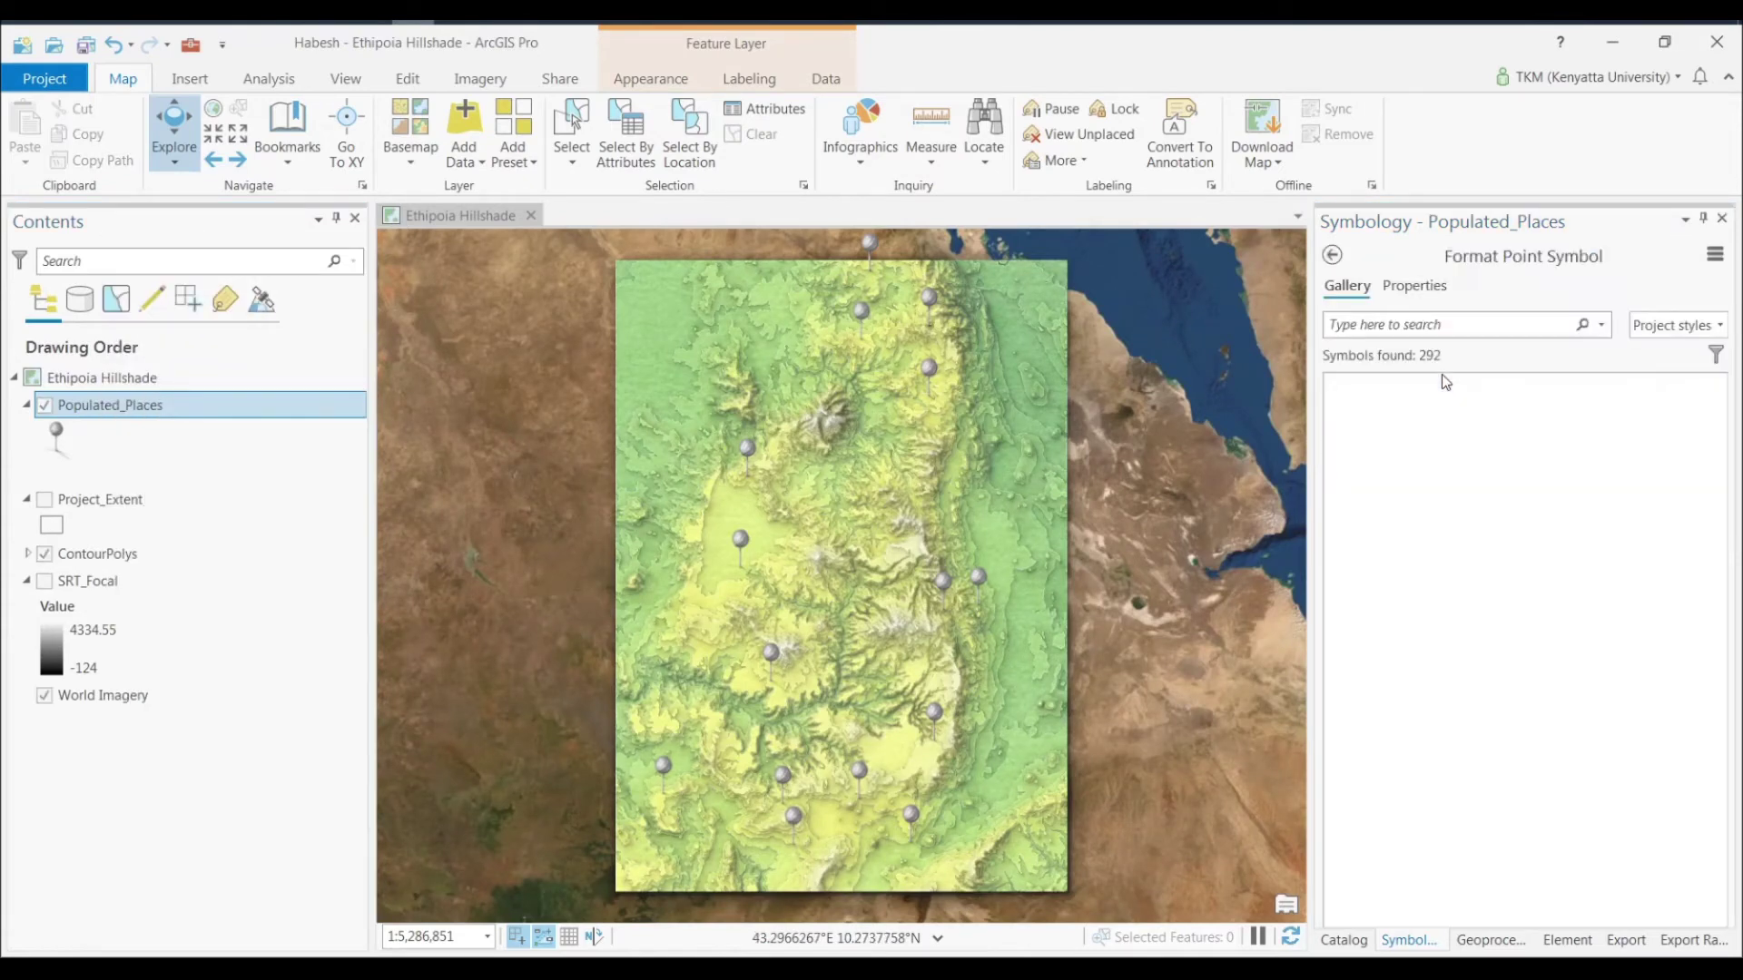
left_click(1332, 255)
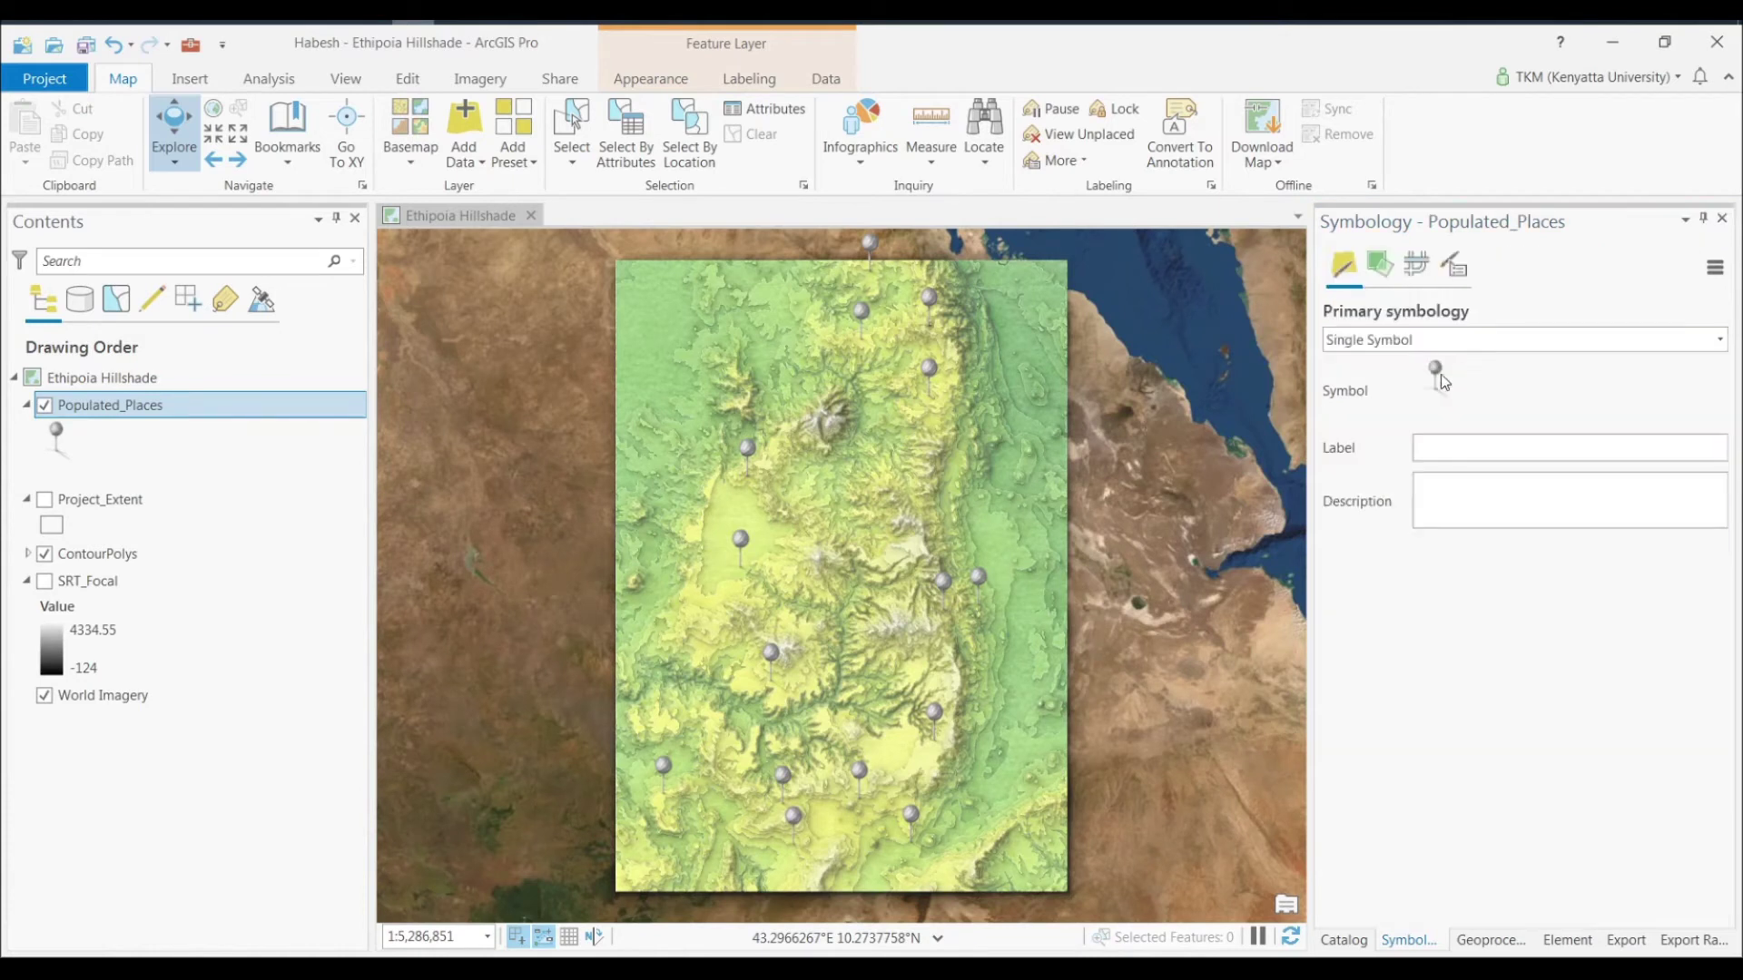
left_click(1718, 341)
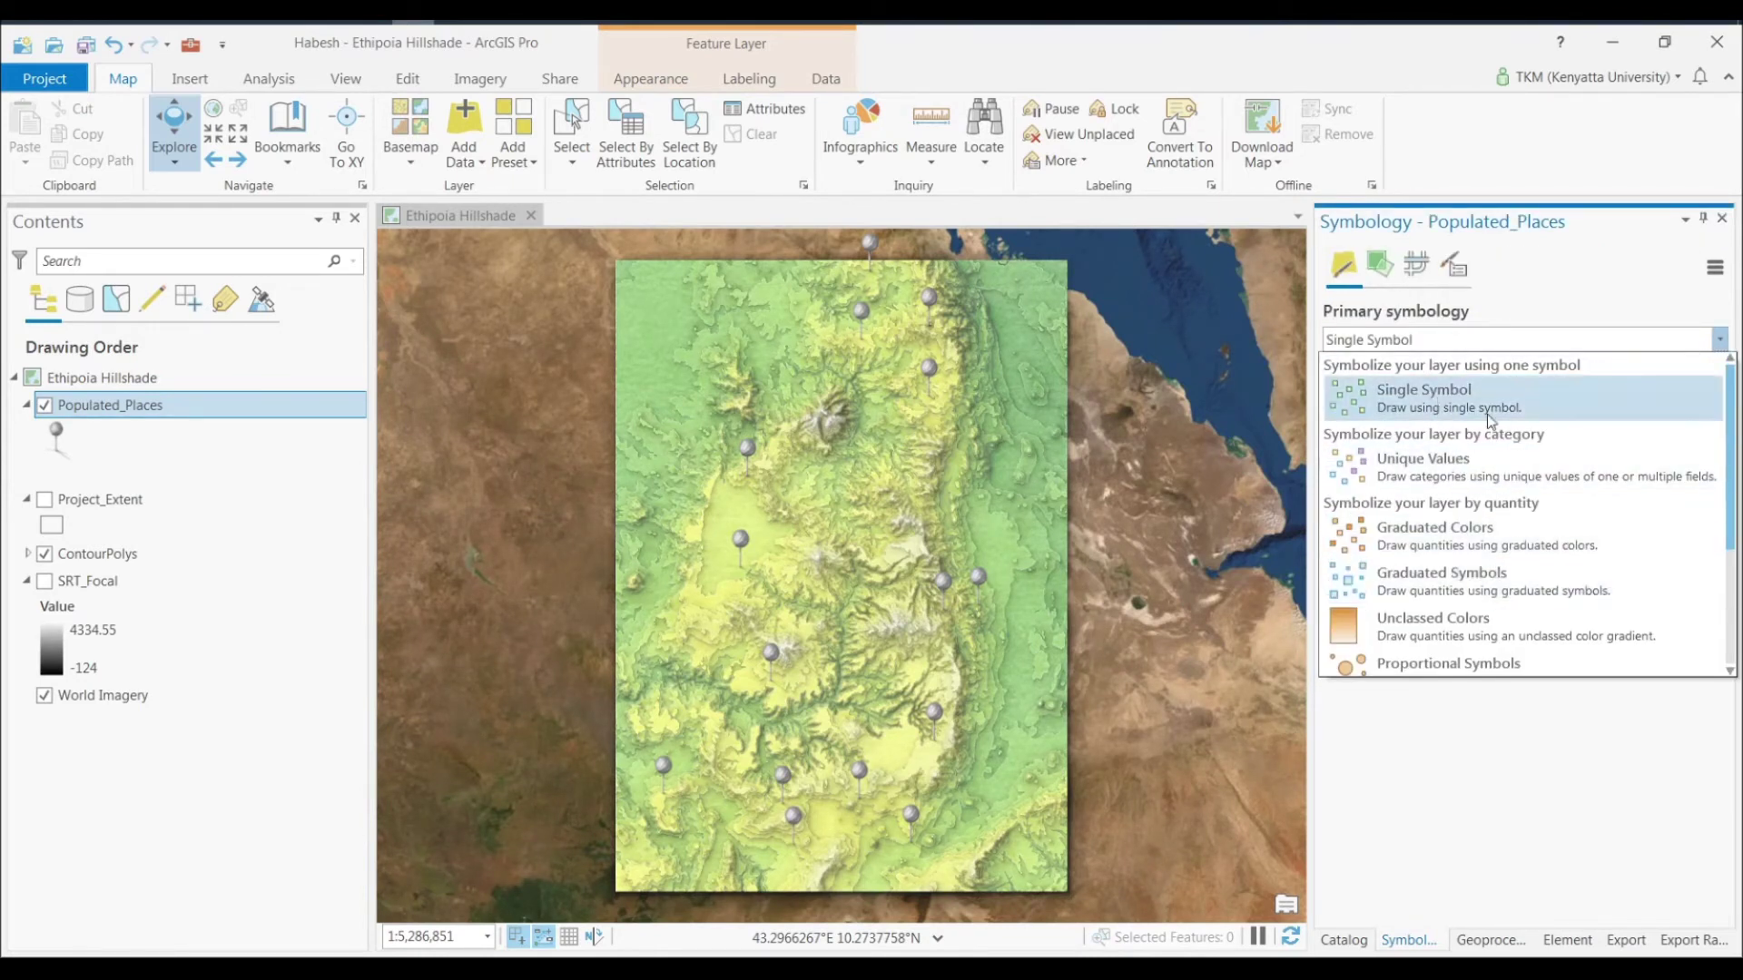
left_click(1451, 473)
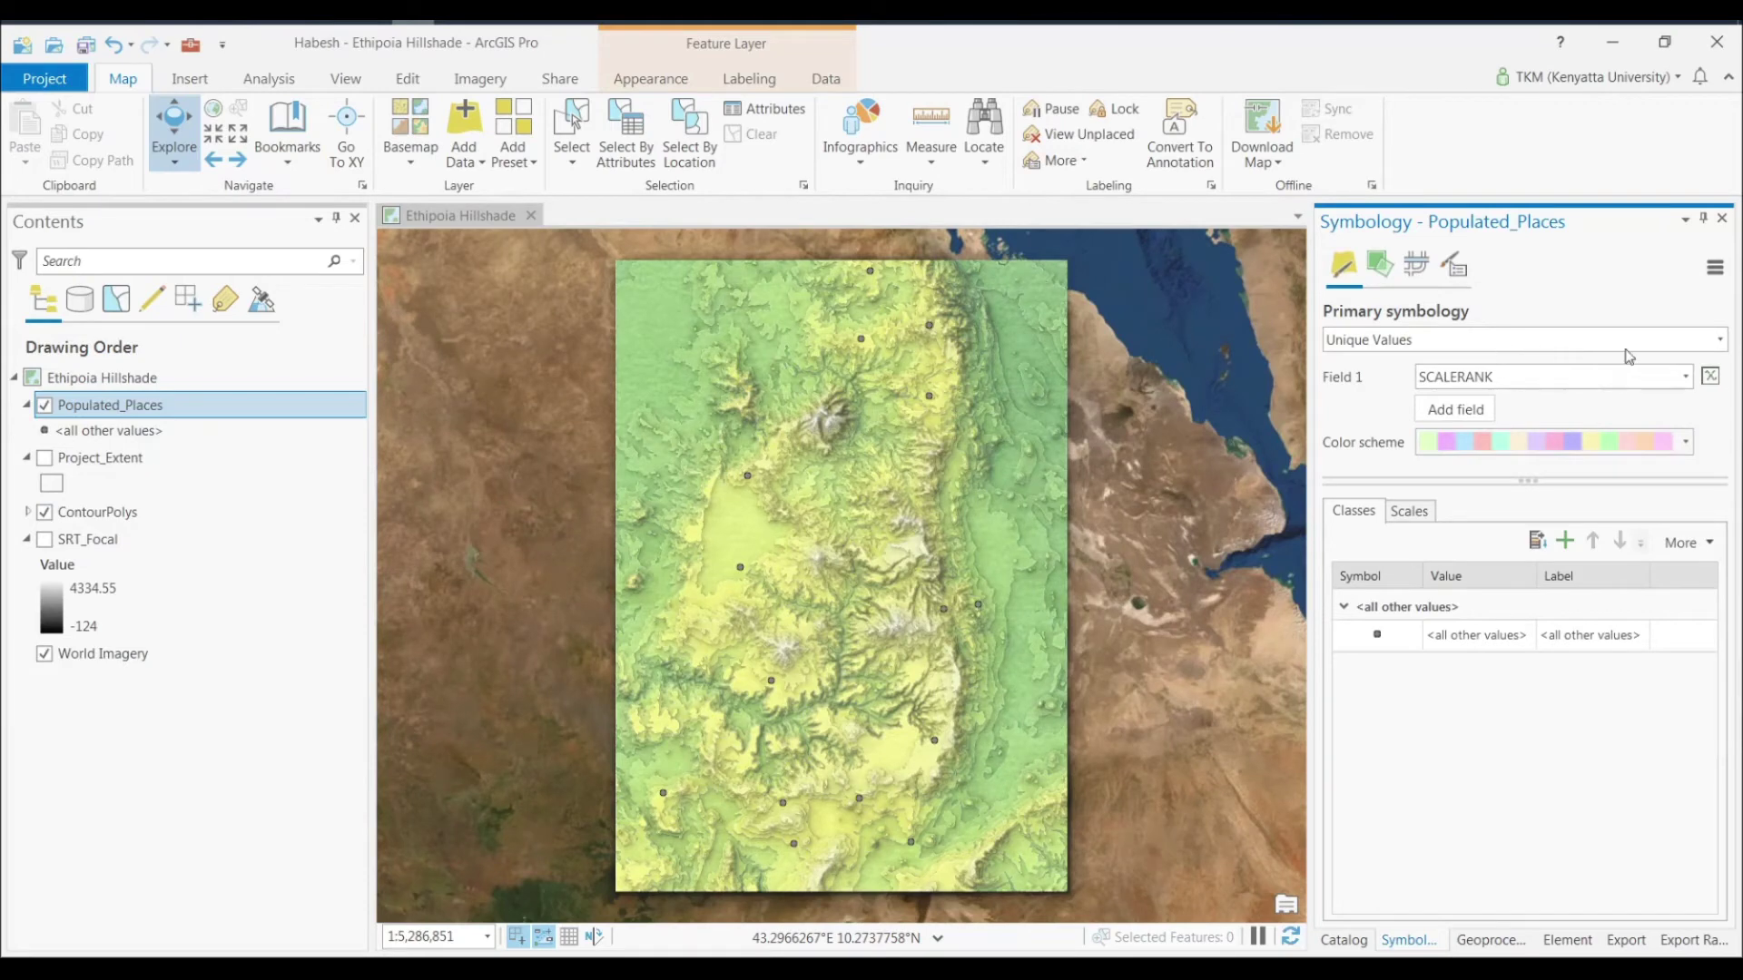
Step: Switch the primary symbology of Populated_Places to Graduated Colors
left_click(1720, 339)
scroll(1453, 445, "up", 1)
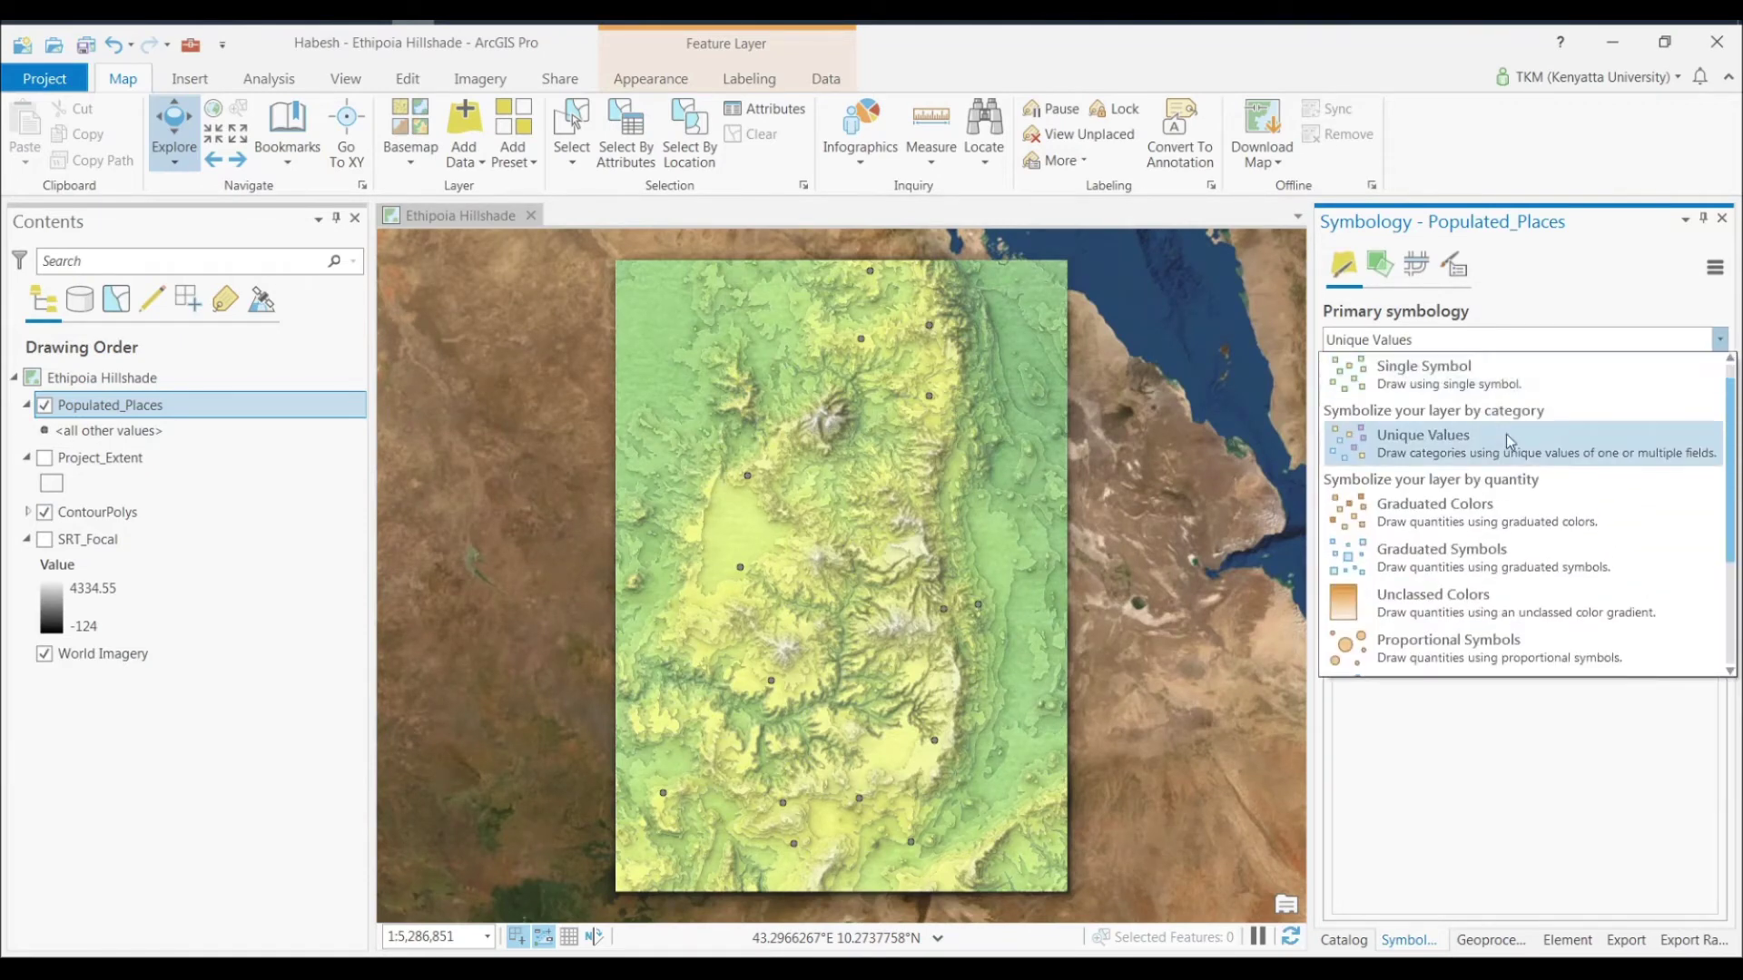
left_click(1452, 513)
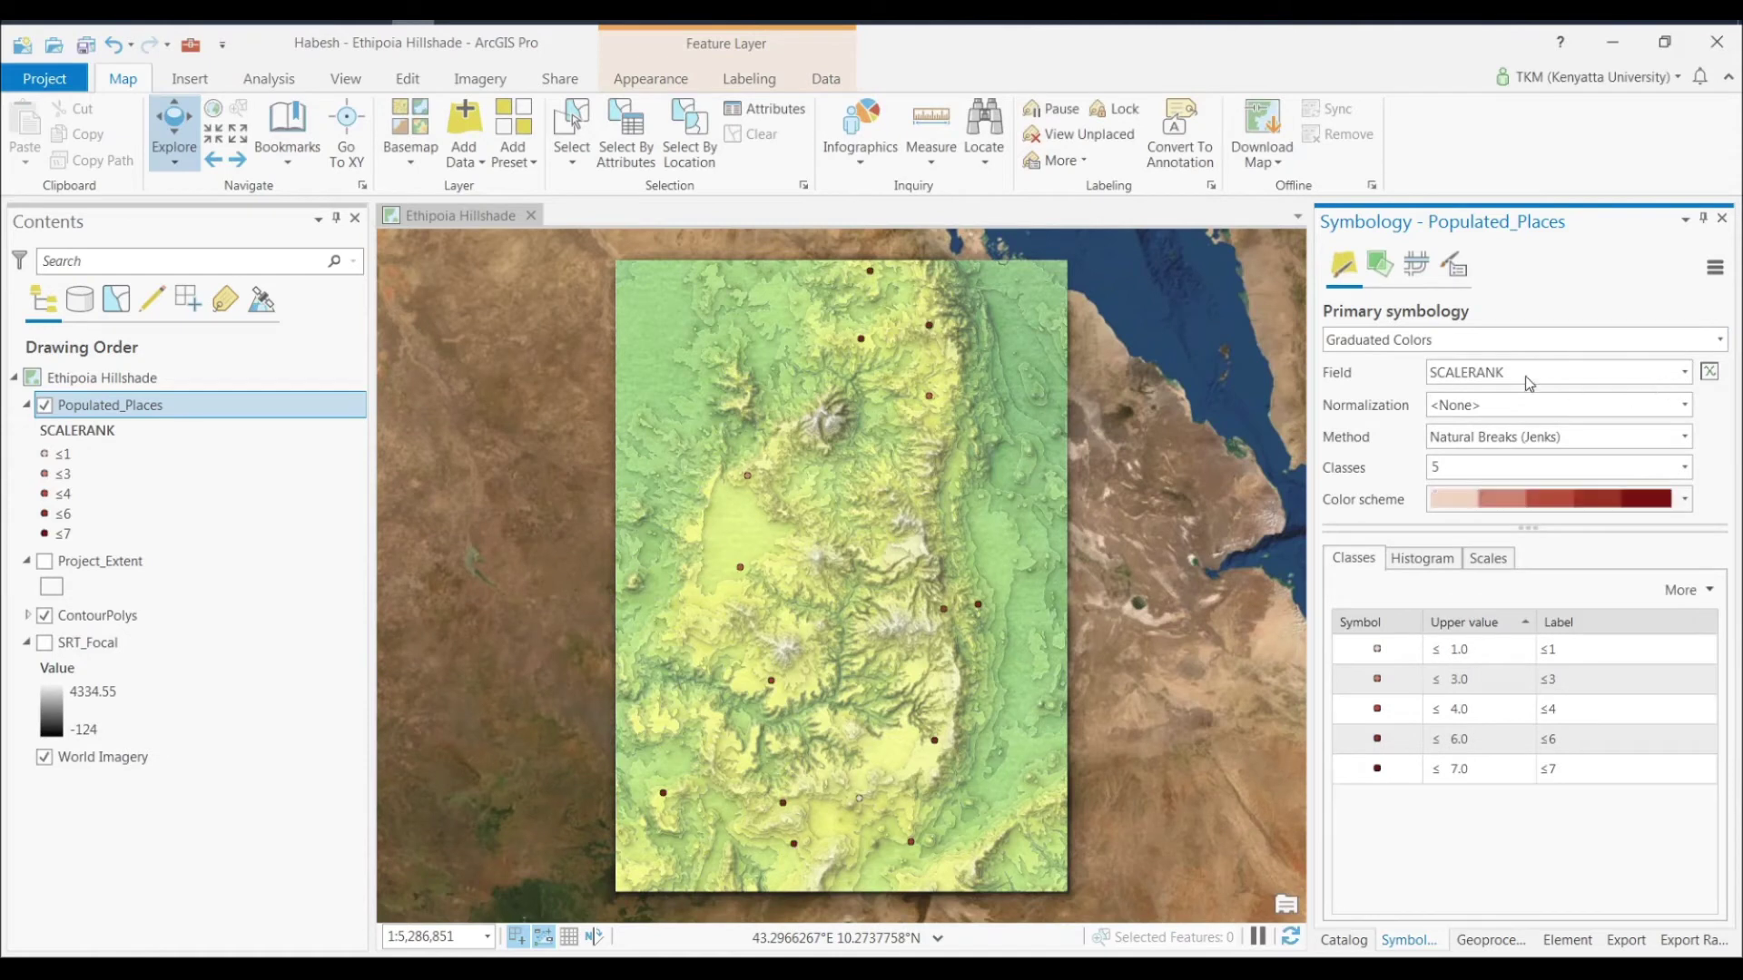
Step: Apply the Pin symbol from the PaperCut style to all graduated classes of Populated_Places
left_click(1704, 588)
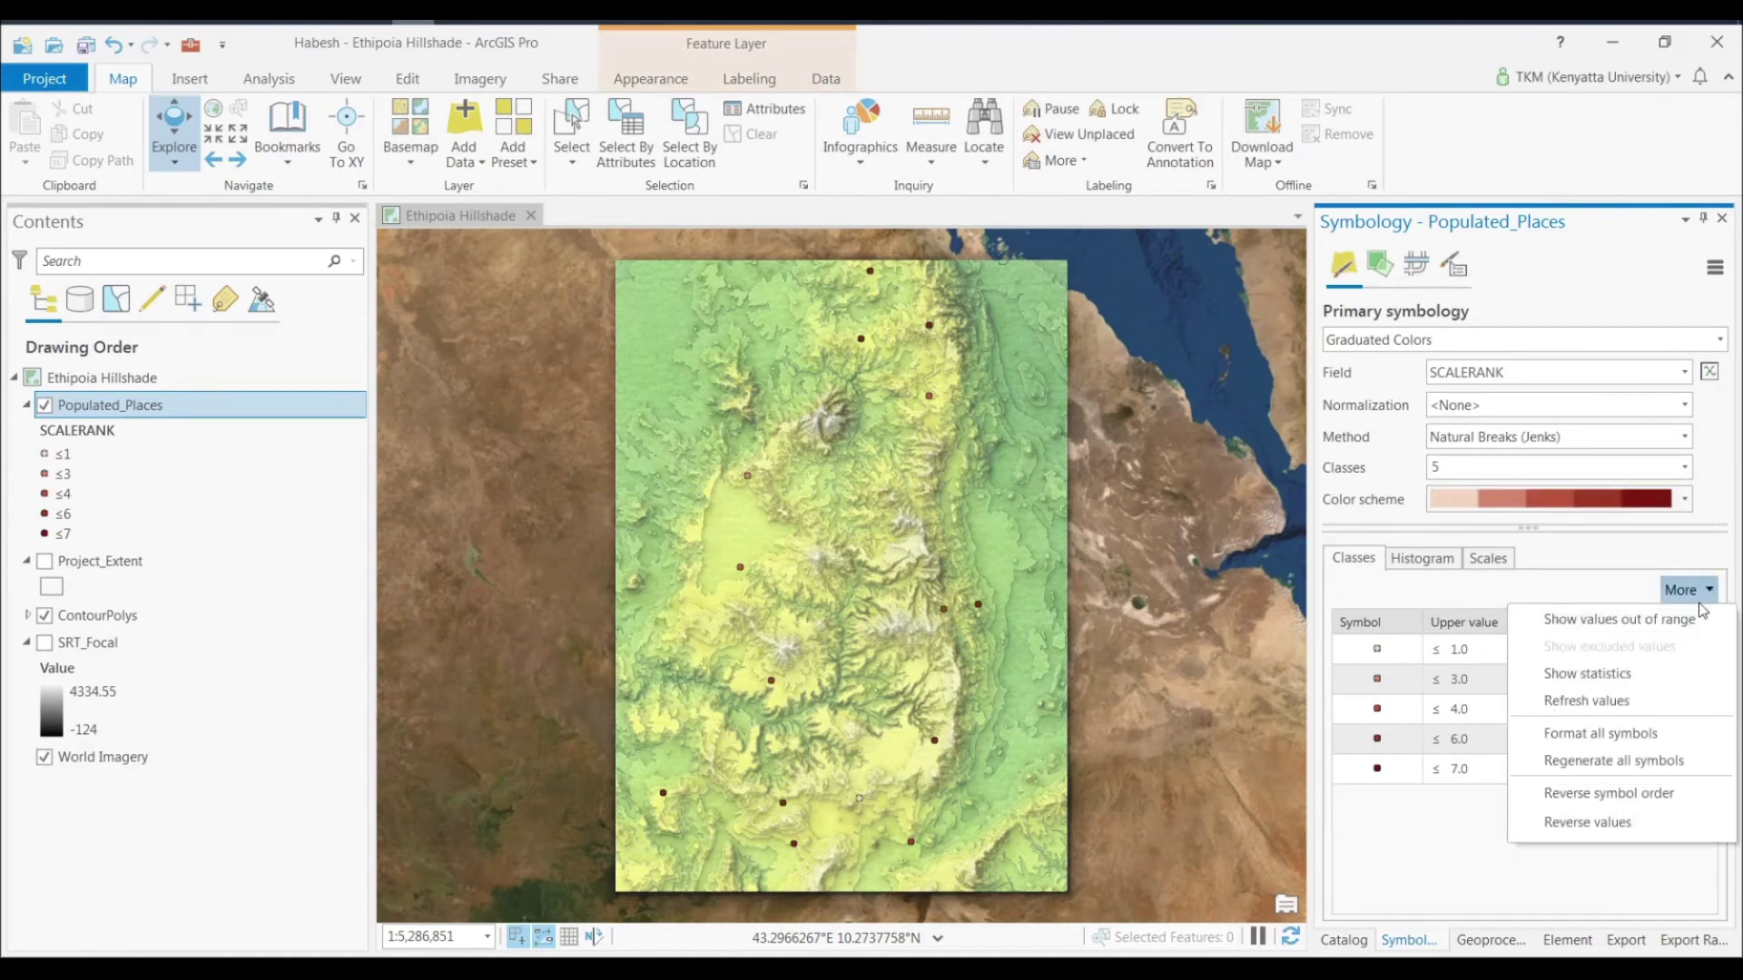
left_click(1600, 734)
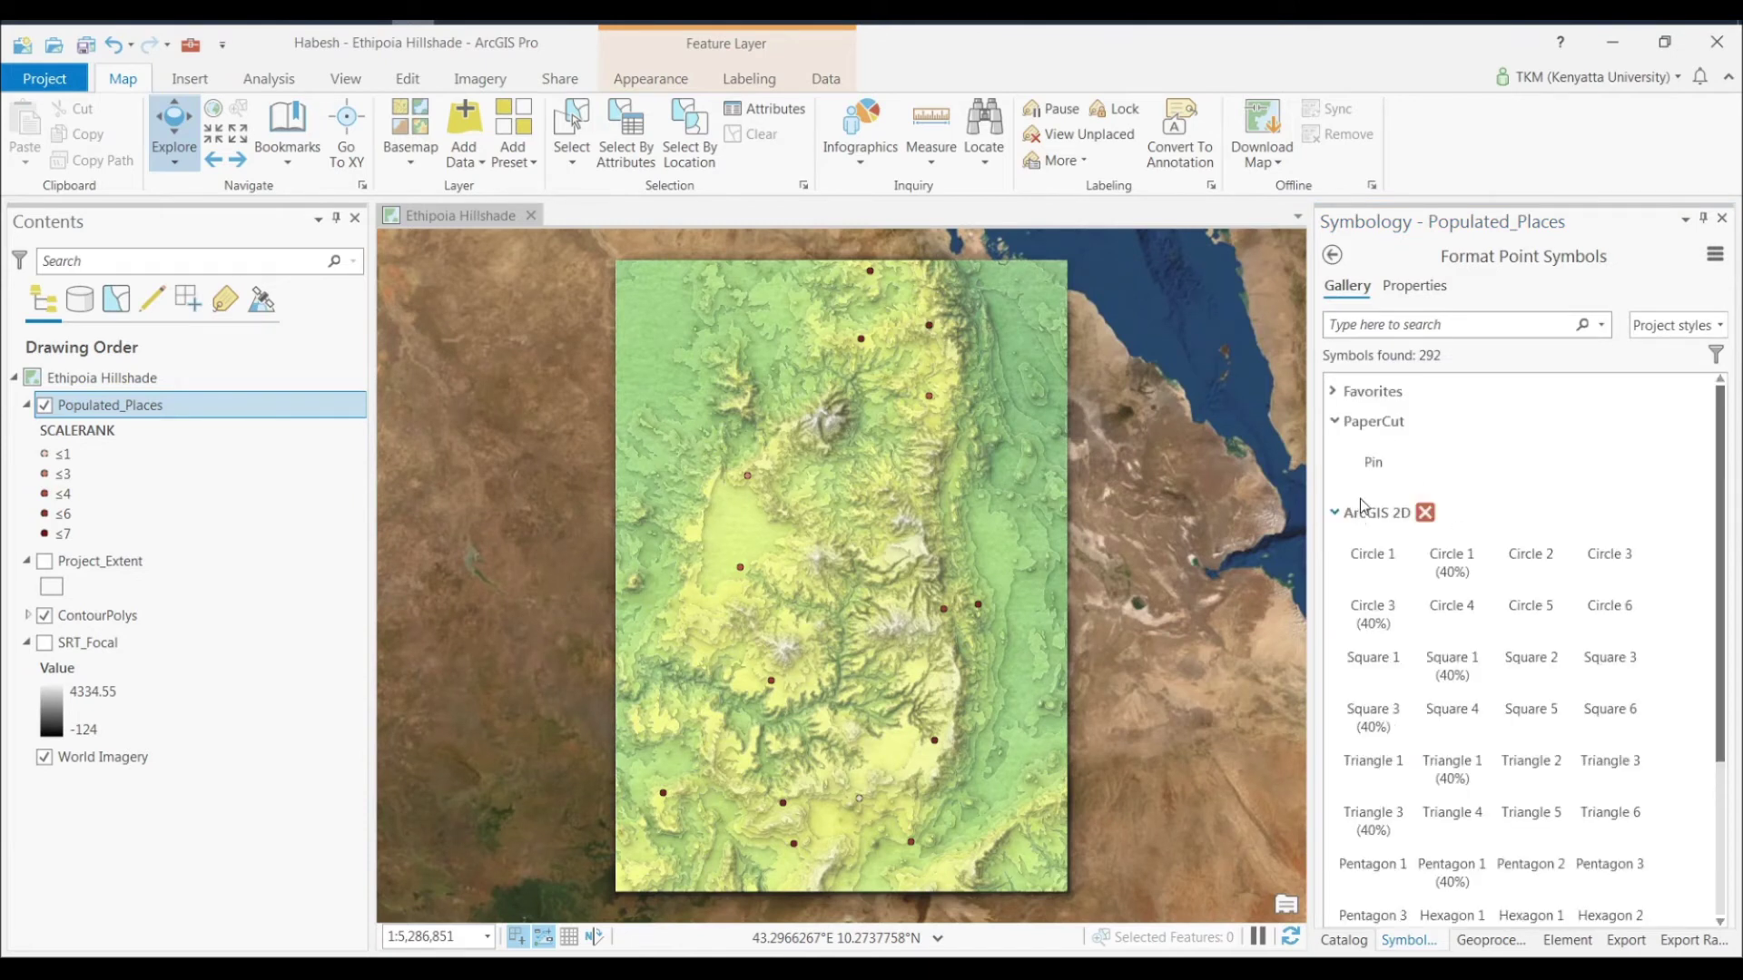
left_click(1367, 463)
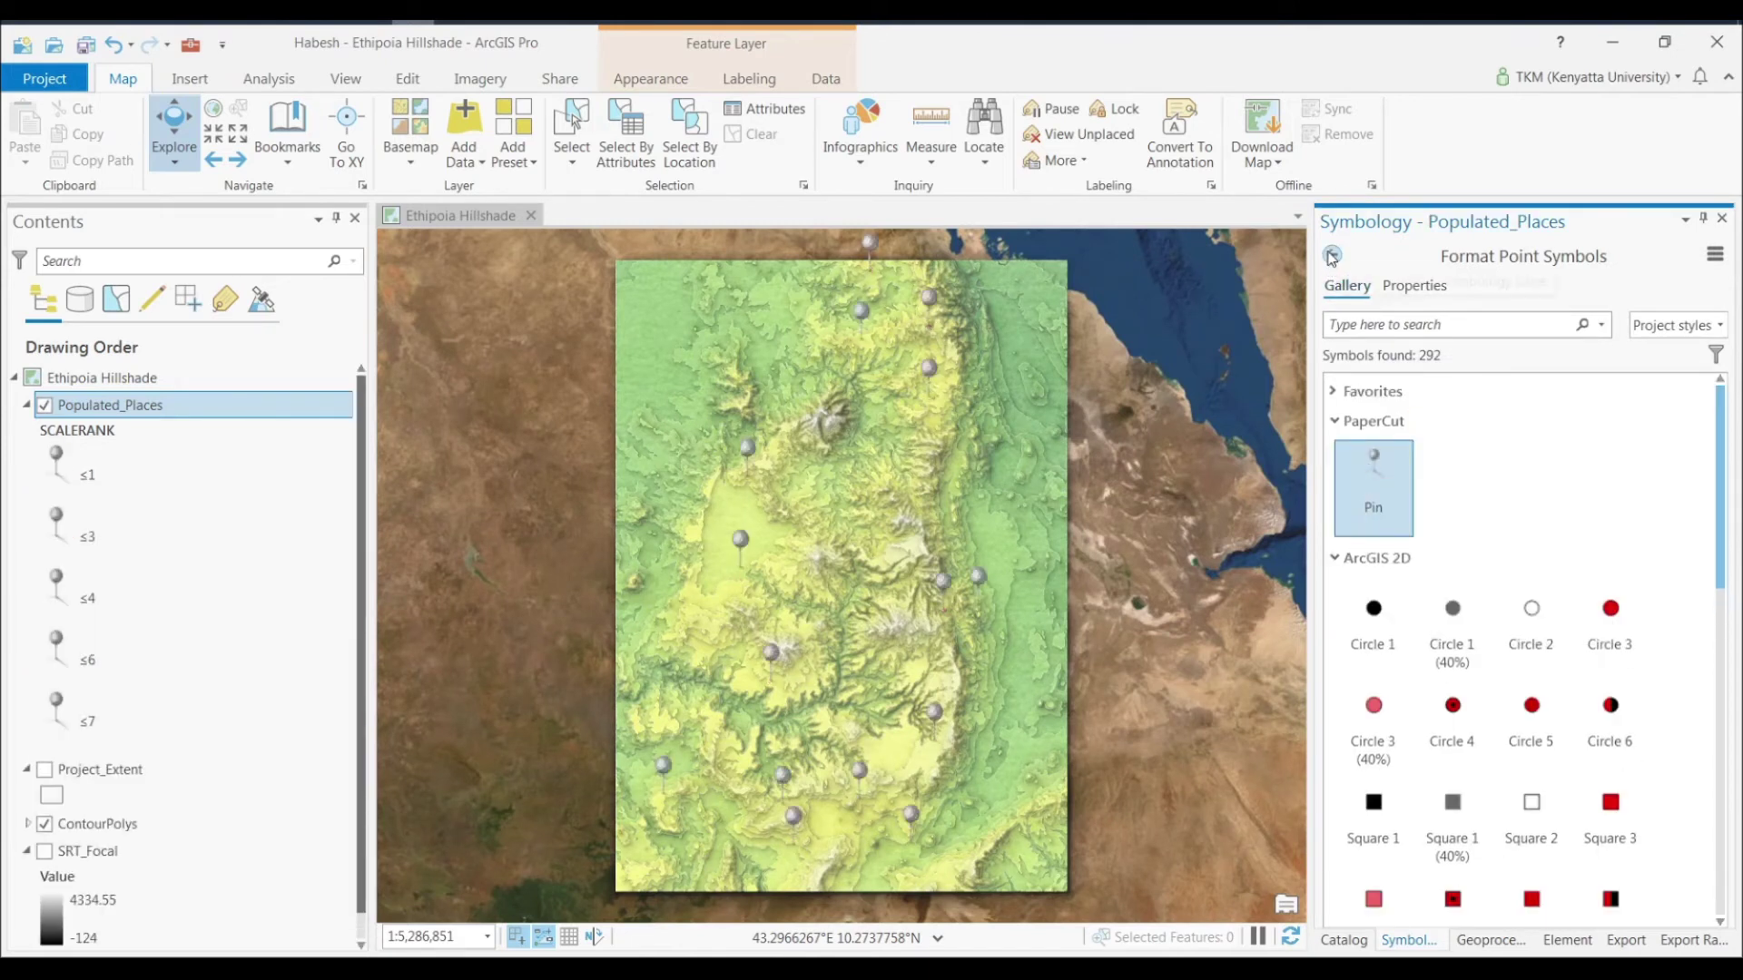
left_click(1332, 258)
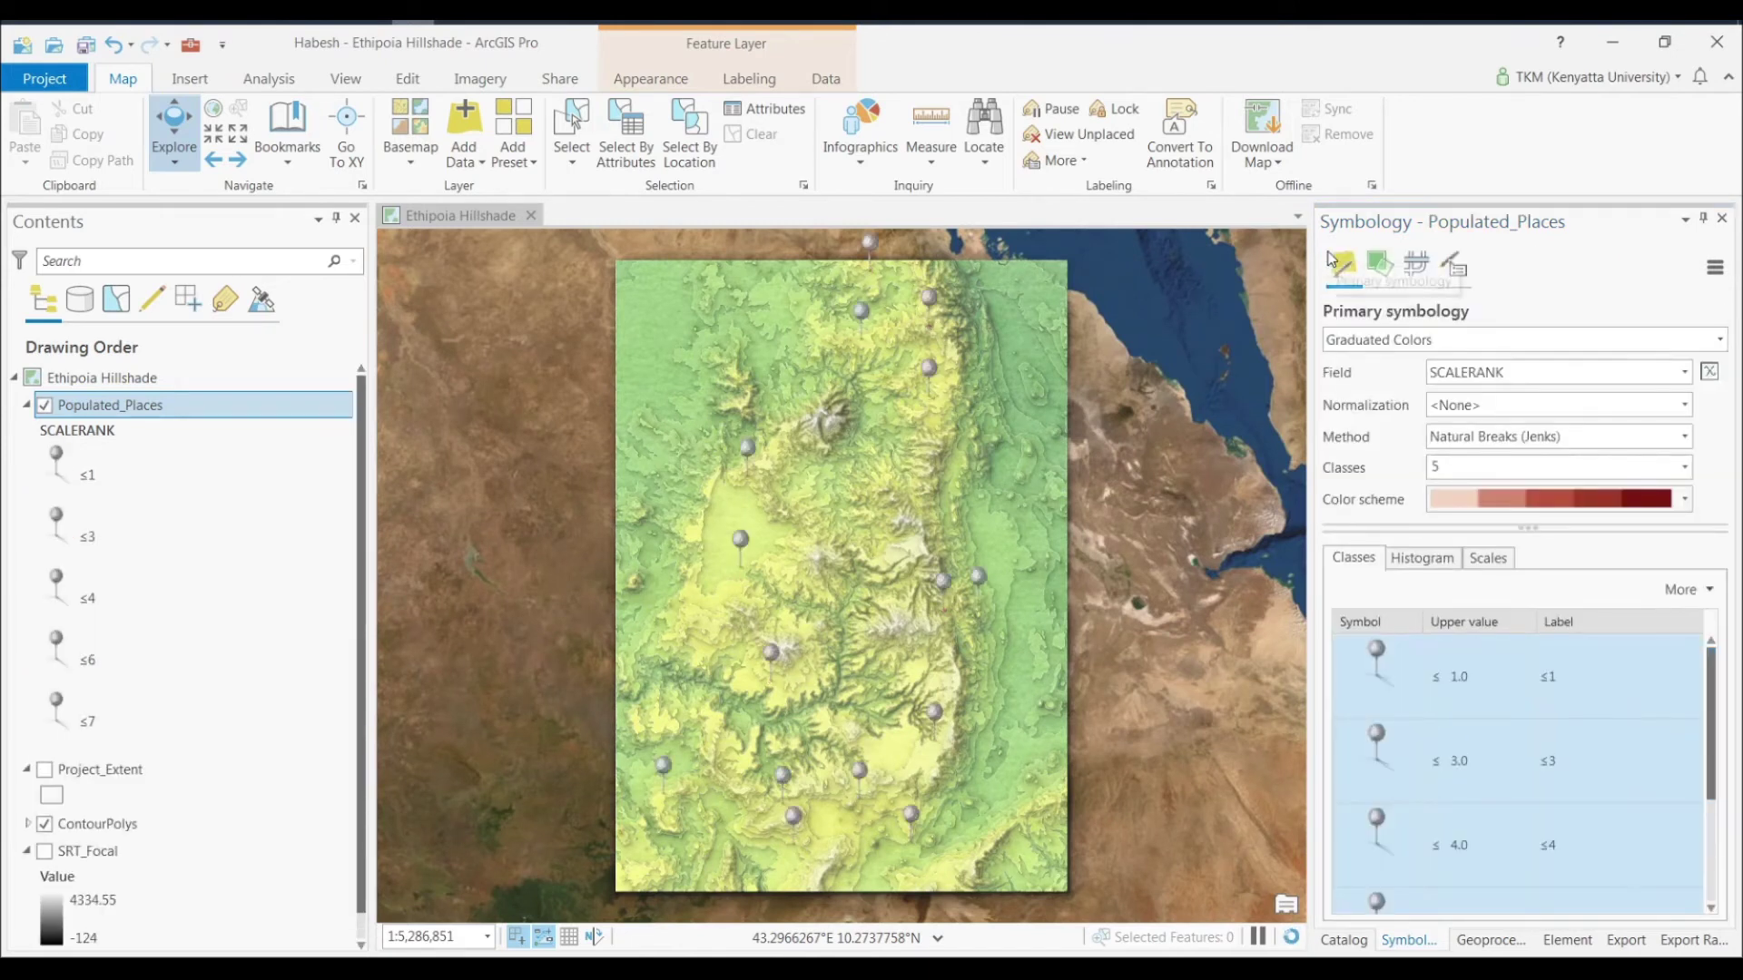
Step: Recolor the Populated_Places classes with the green-yellow-orange-to-white elevation color scheme
left_click(1687, 501)
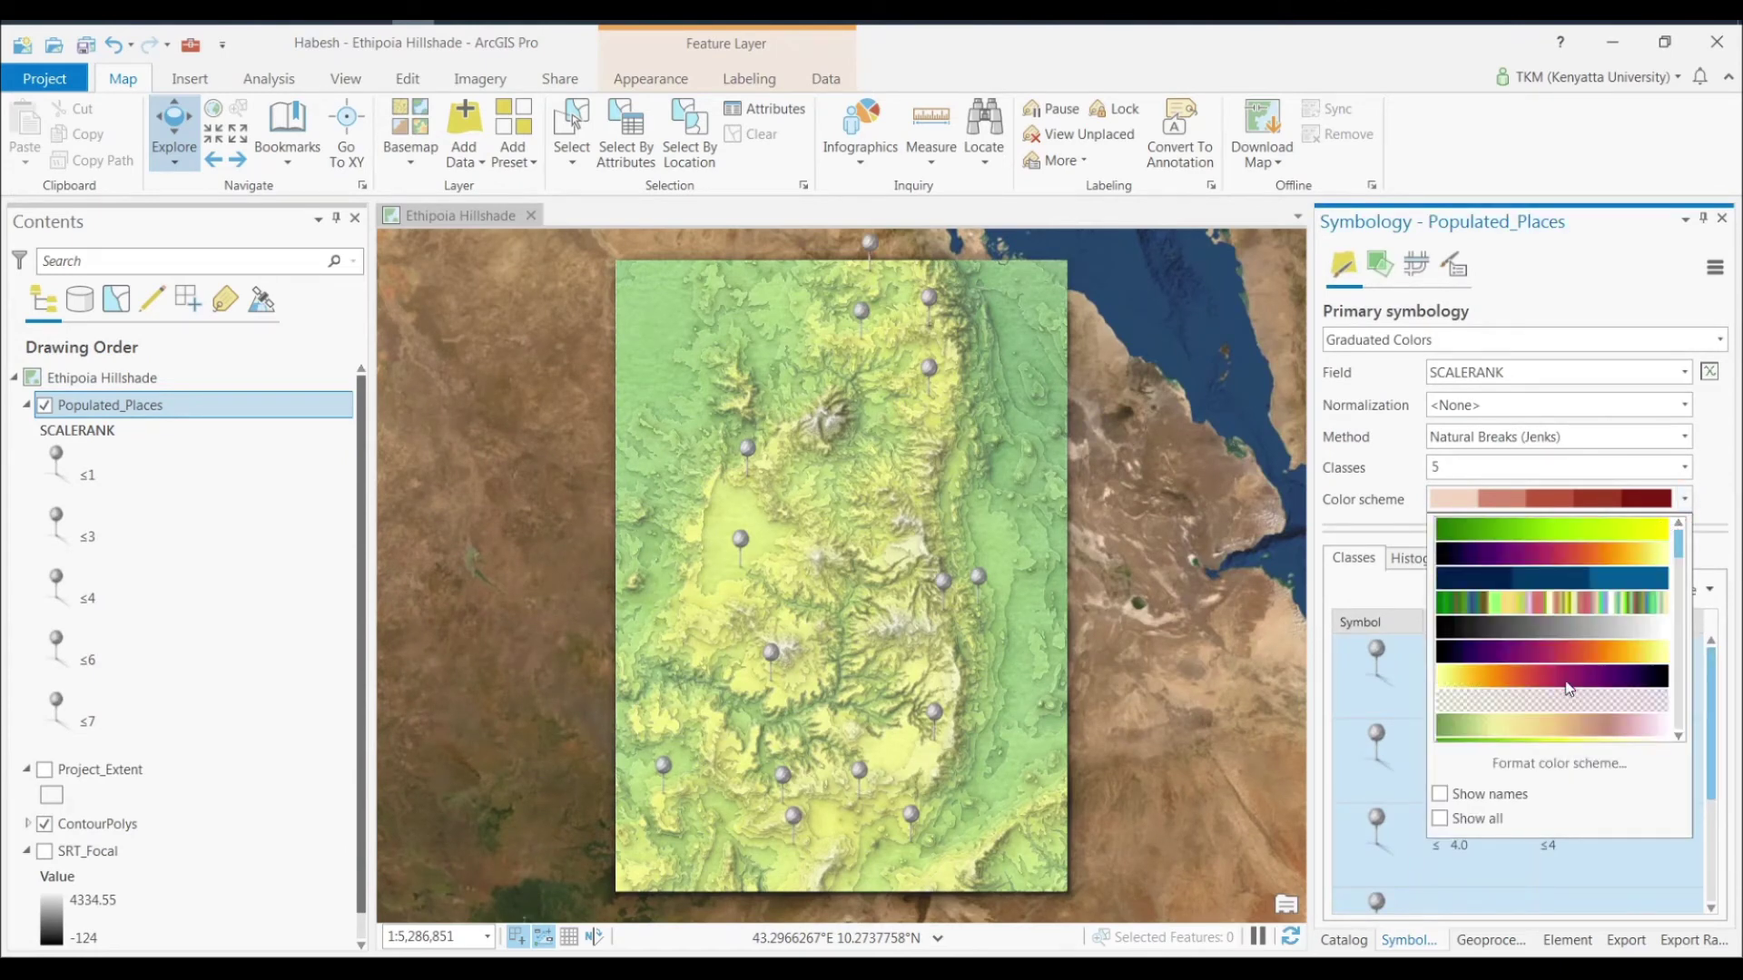
scroll(1569, 689, "down", 2)
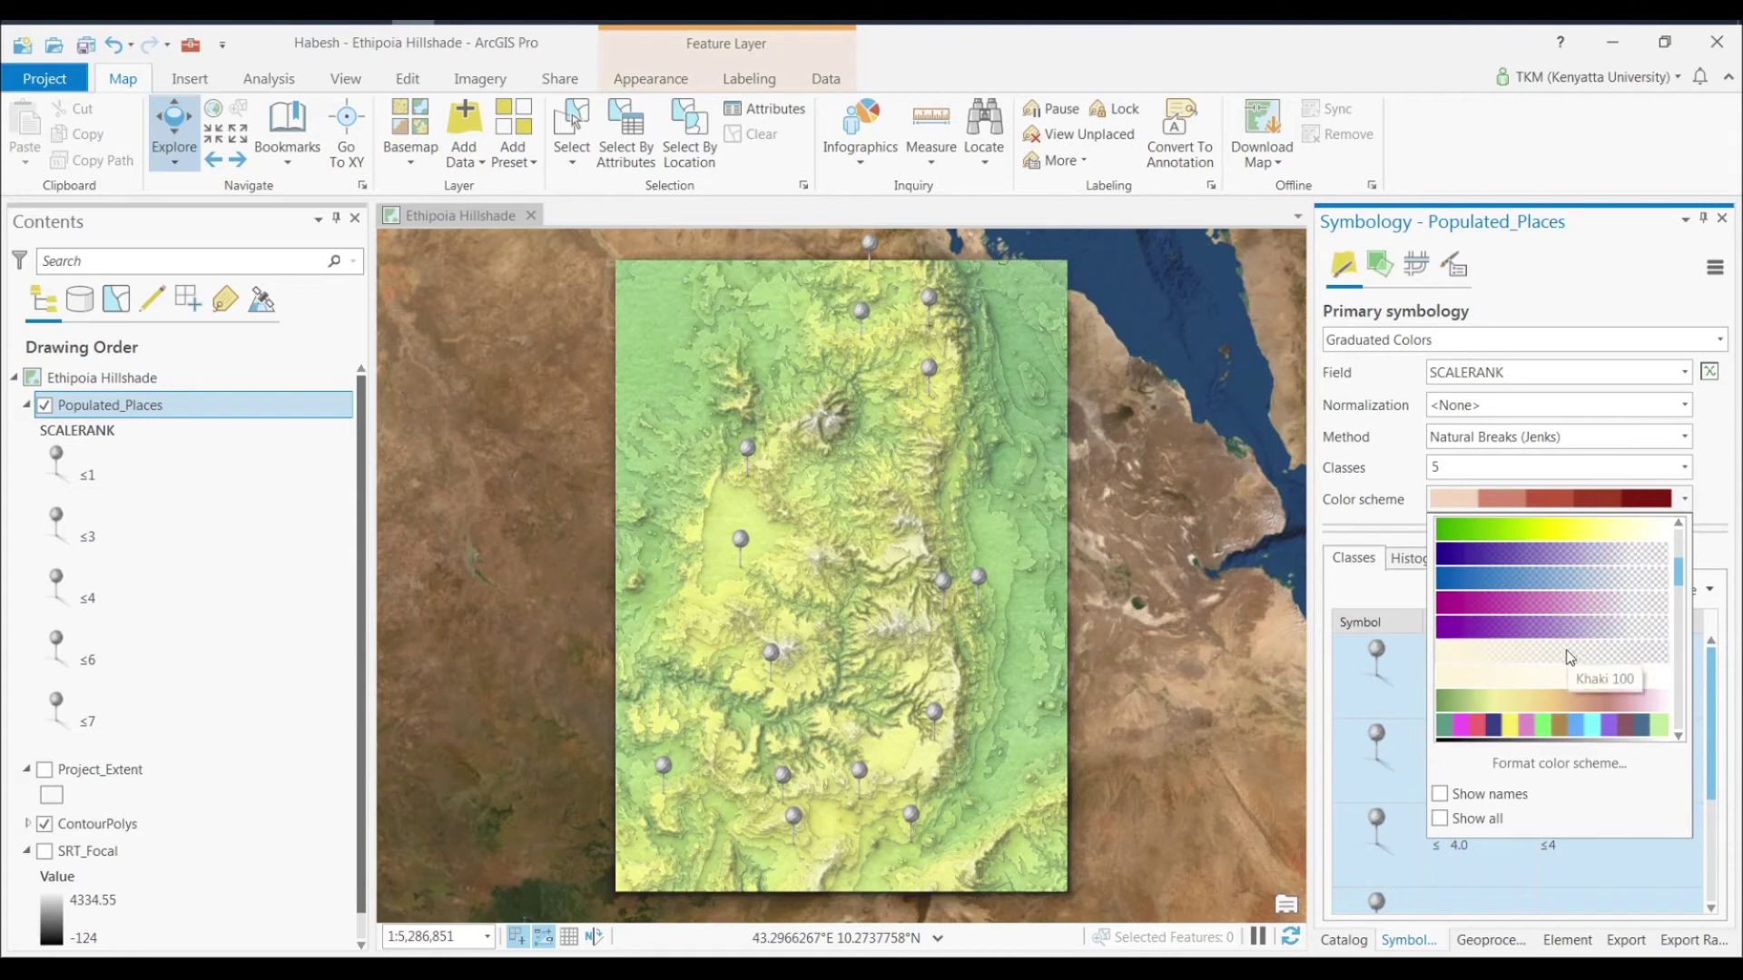
left_click(1550, 706)
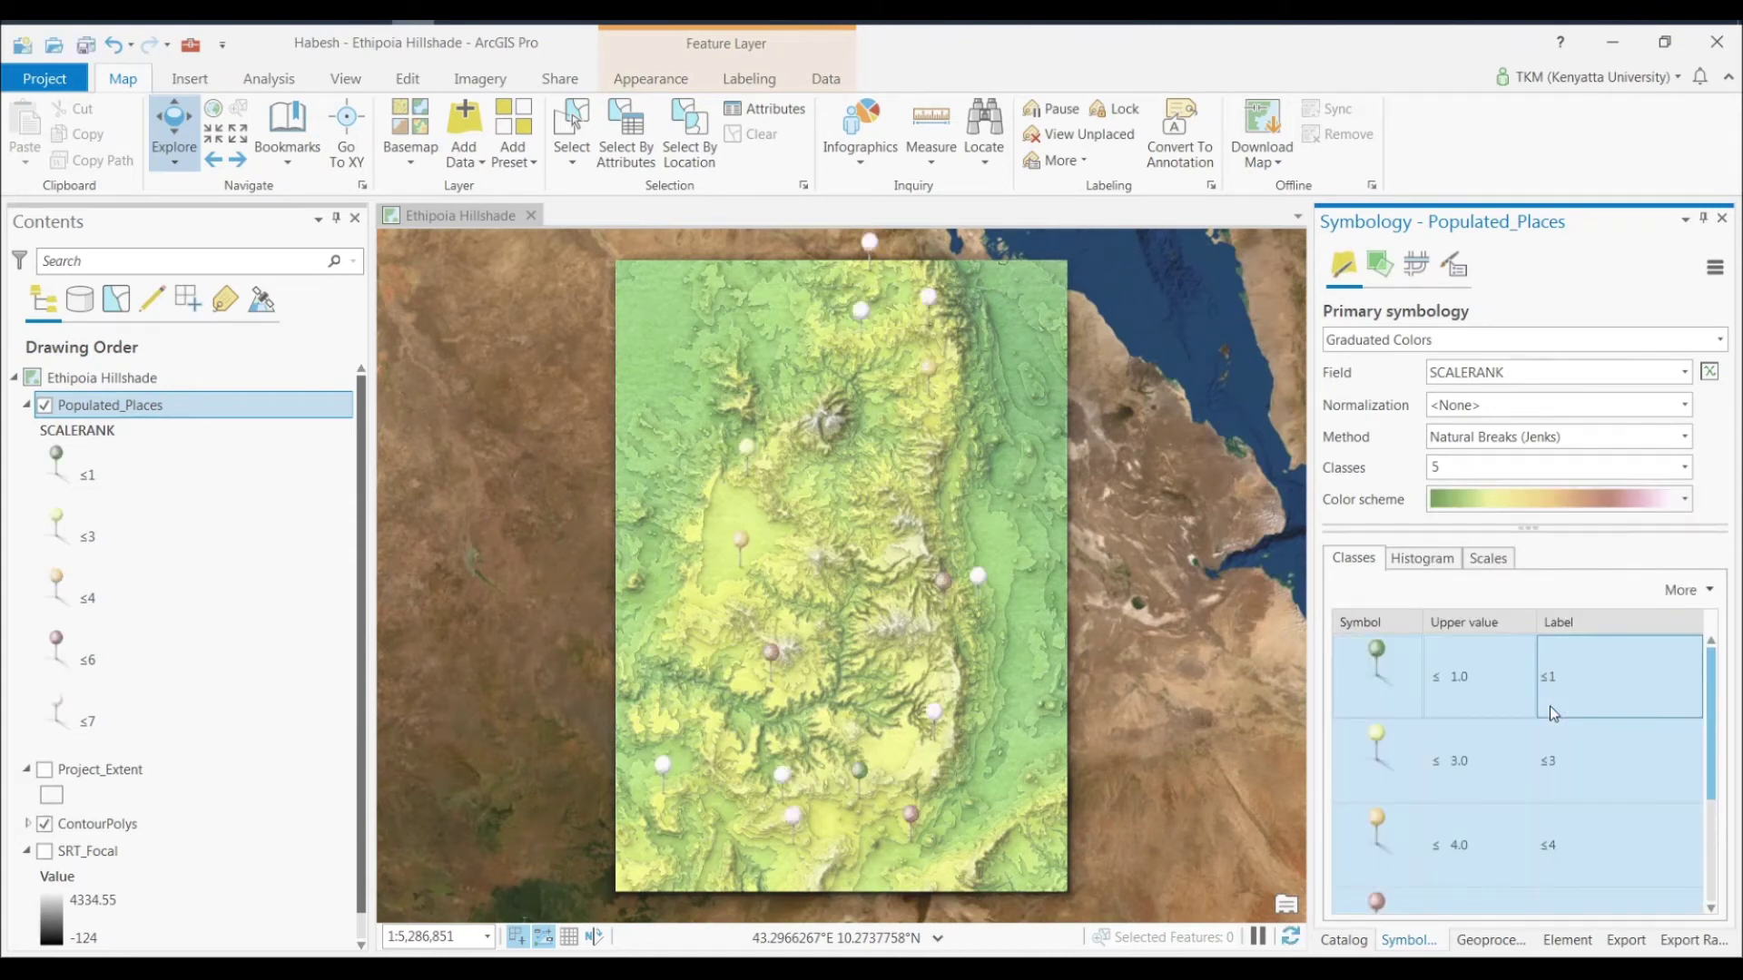
Step: Look through the fields available for varying the transparency and rotation of the Populated_Places symbols by attribute
left_click(1386, 274)
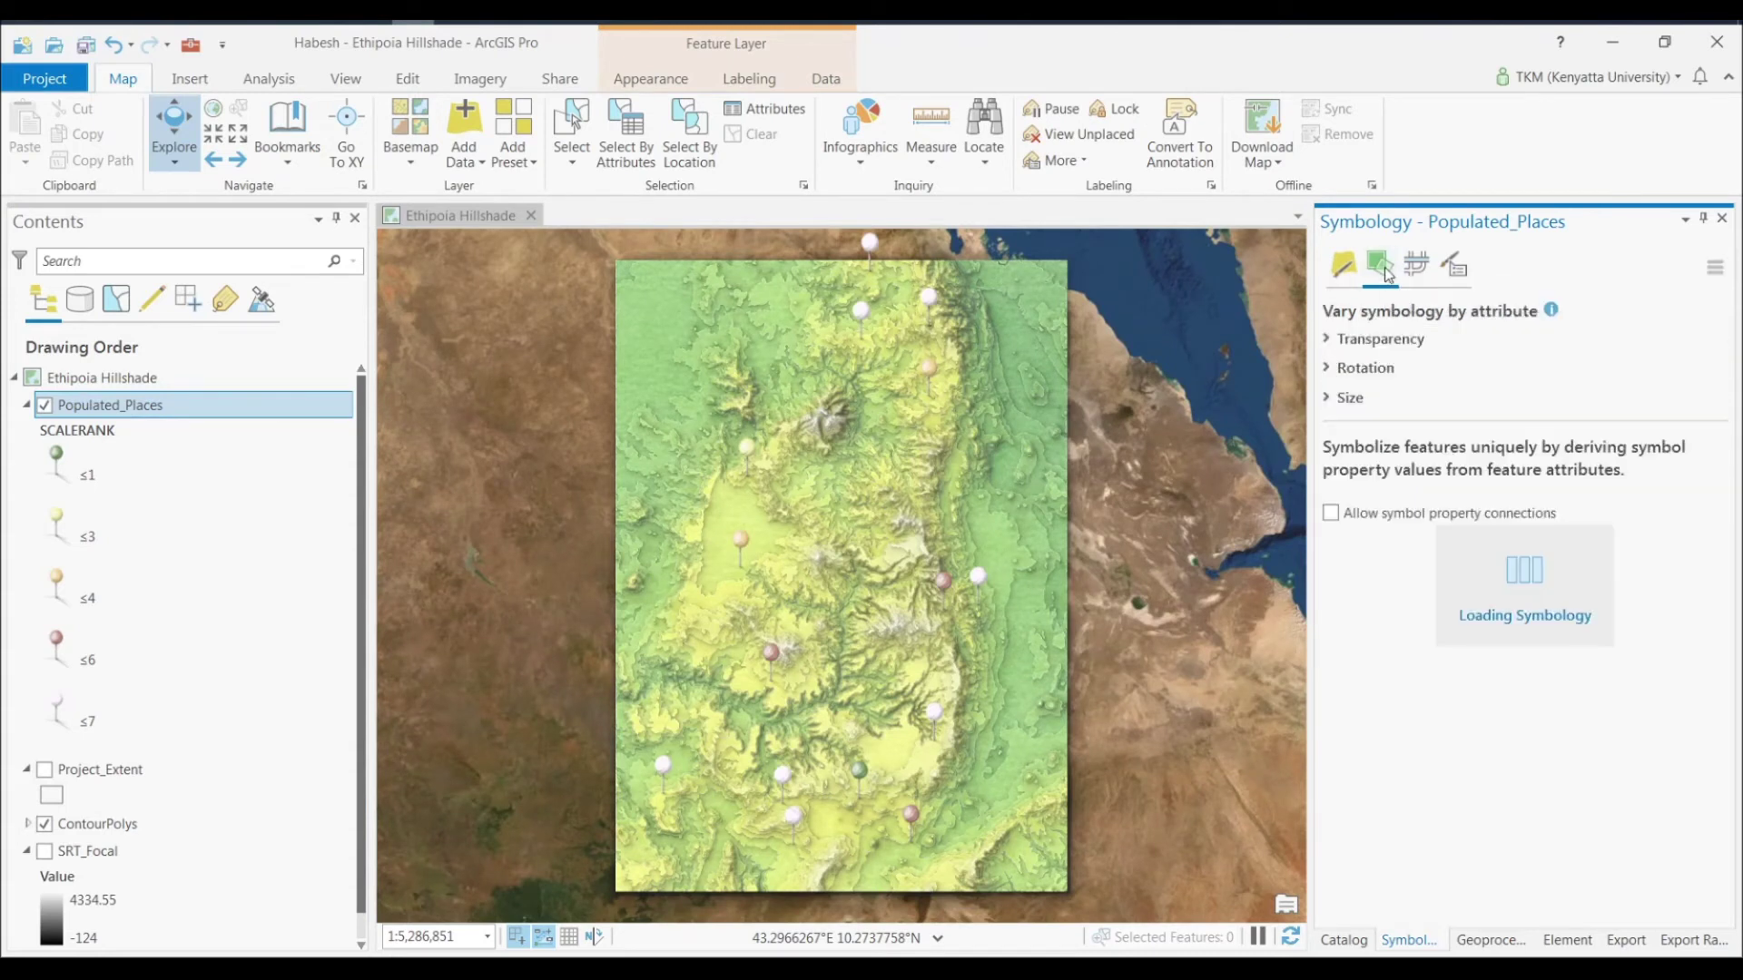
left_click(1381, 339)
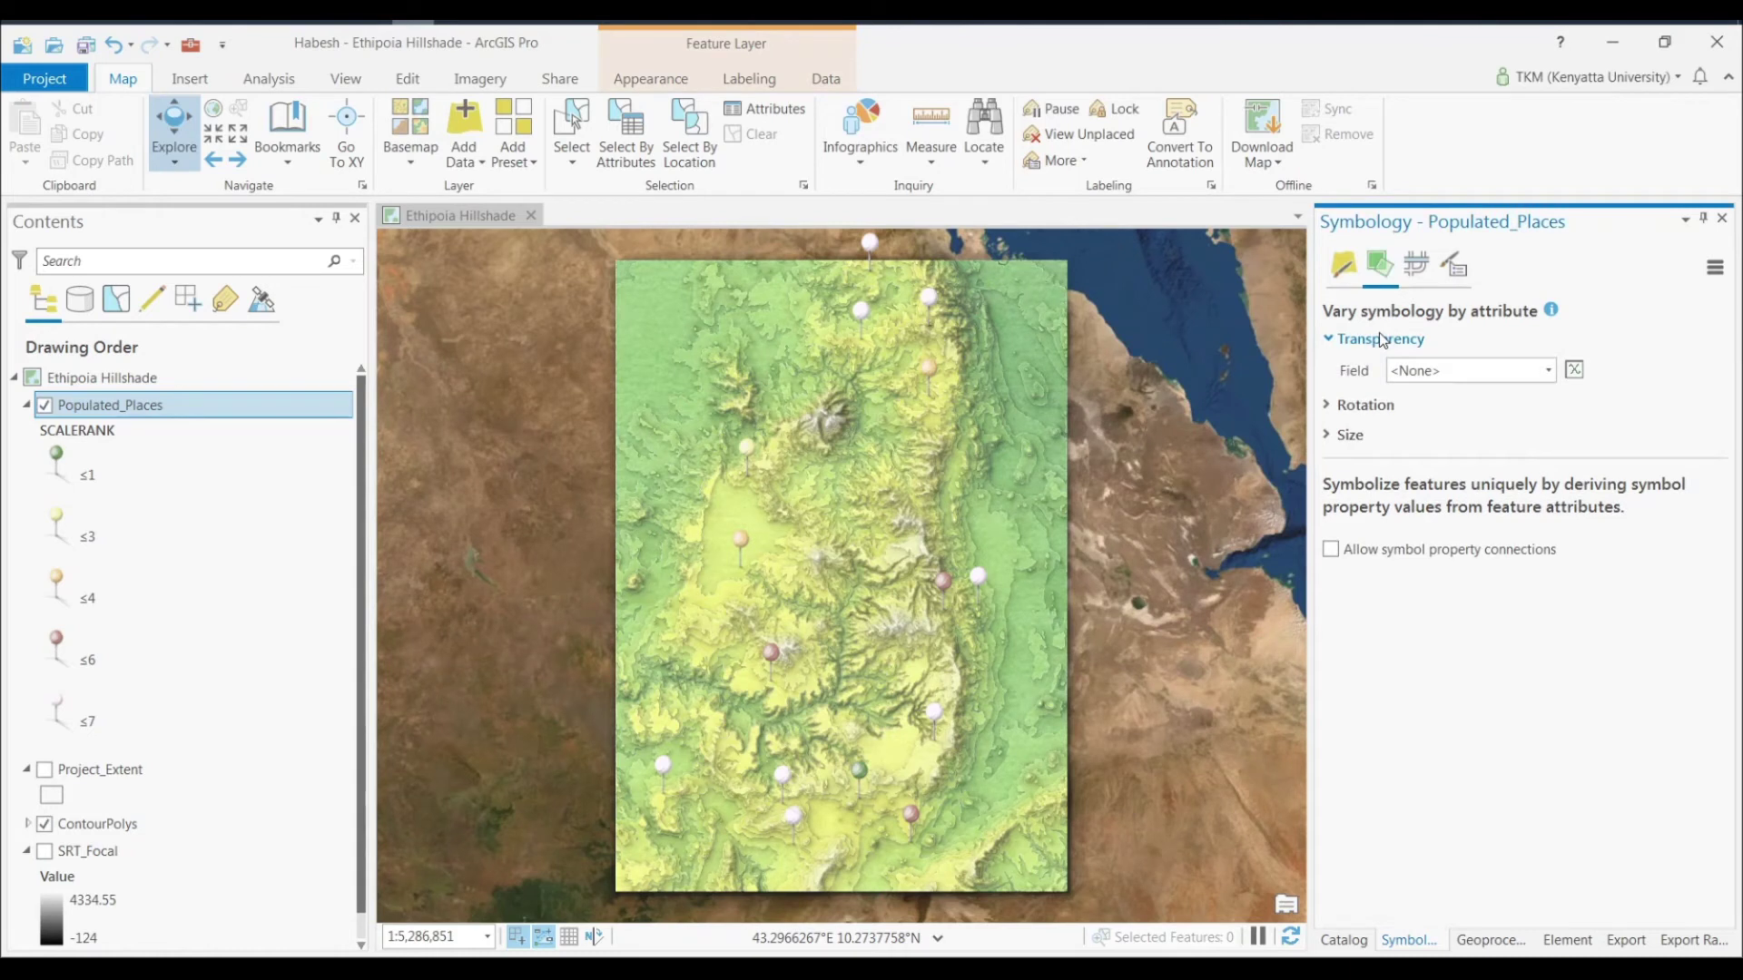
left_click(1548, 374)
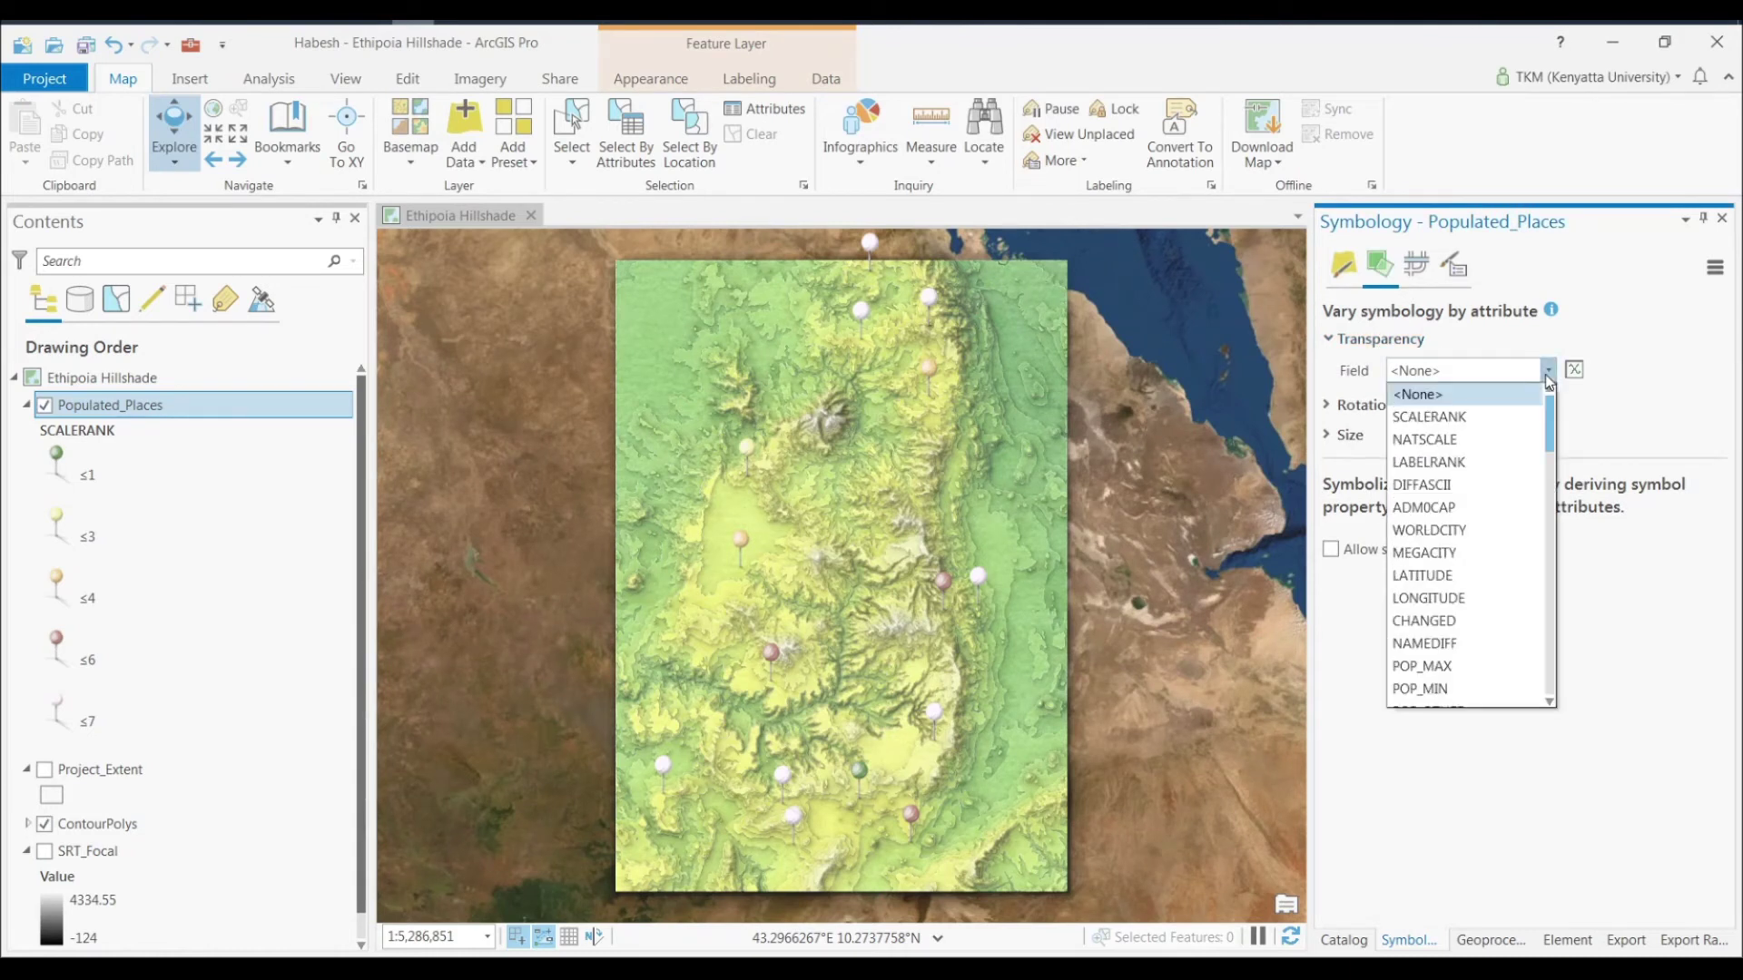
left_click(1548, 380)
left_click(1333, 341)
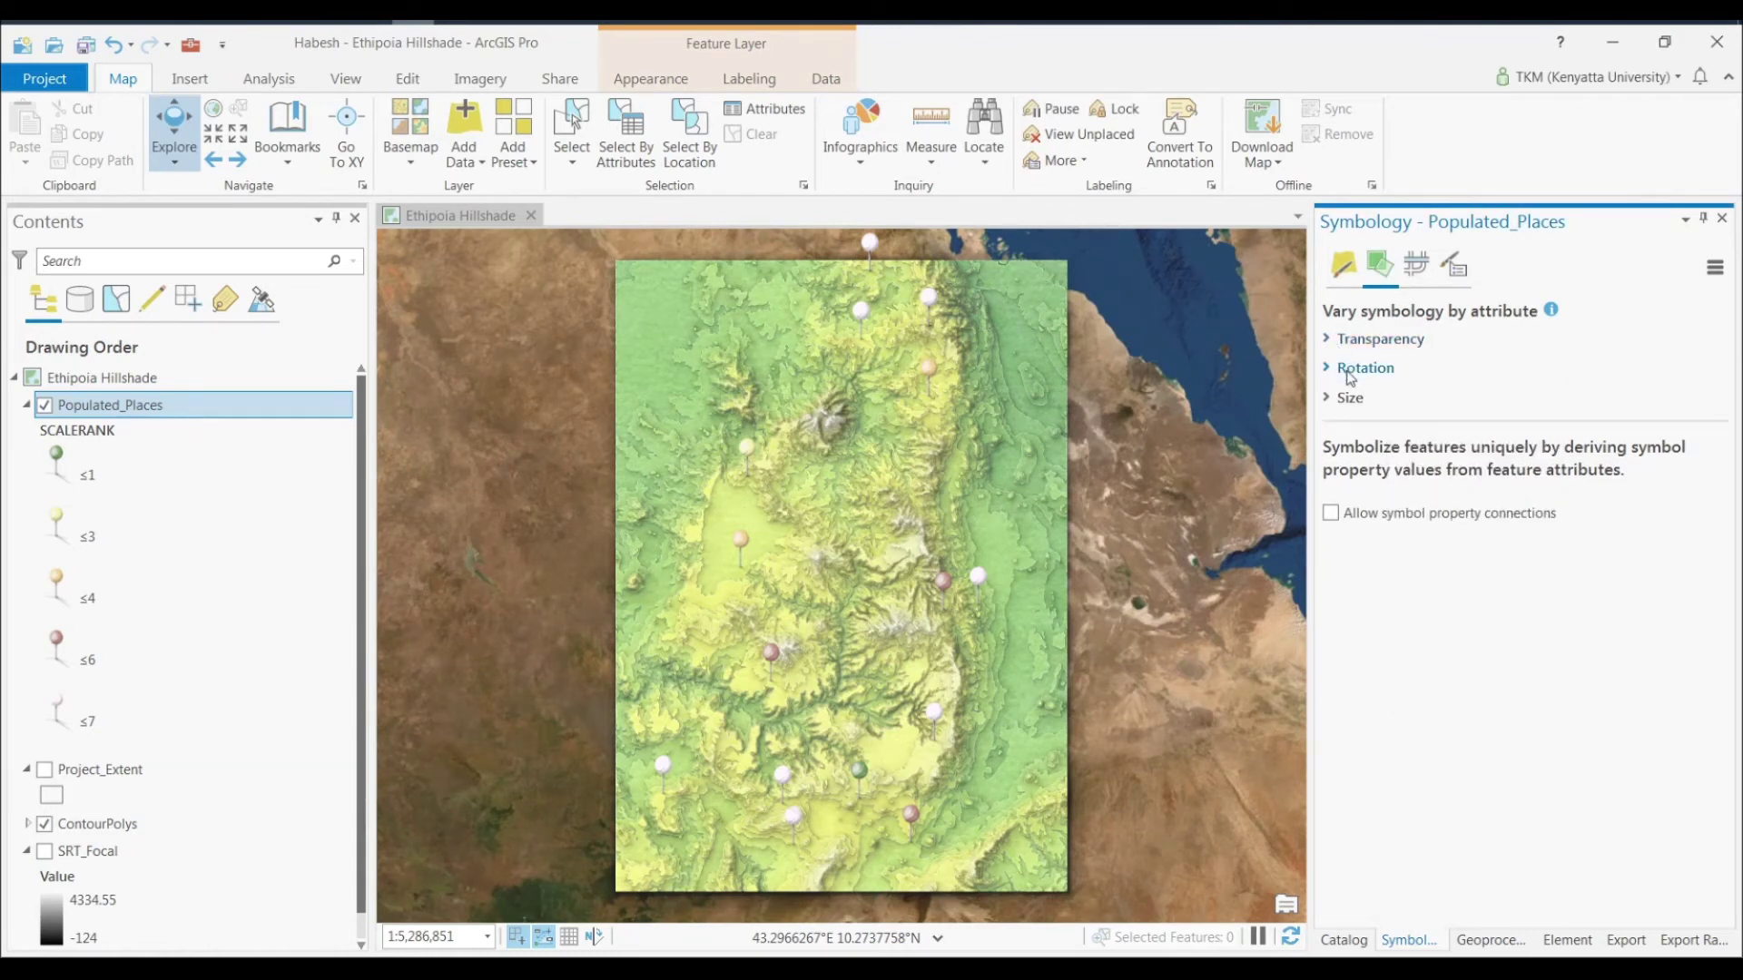
left_click(1334, 371)
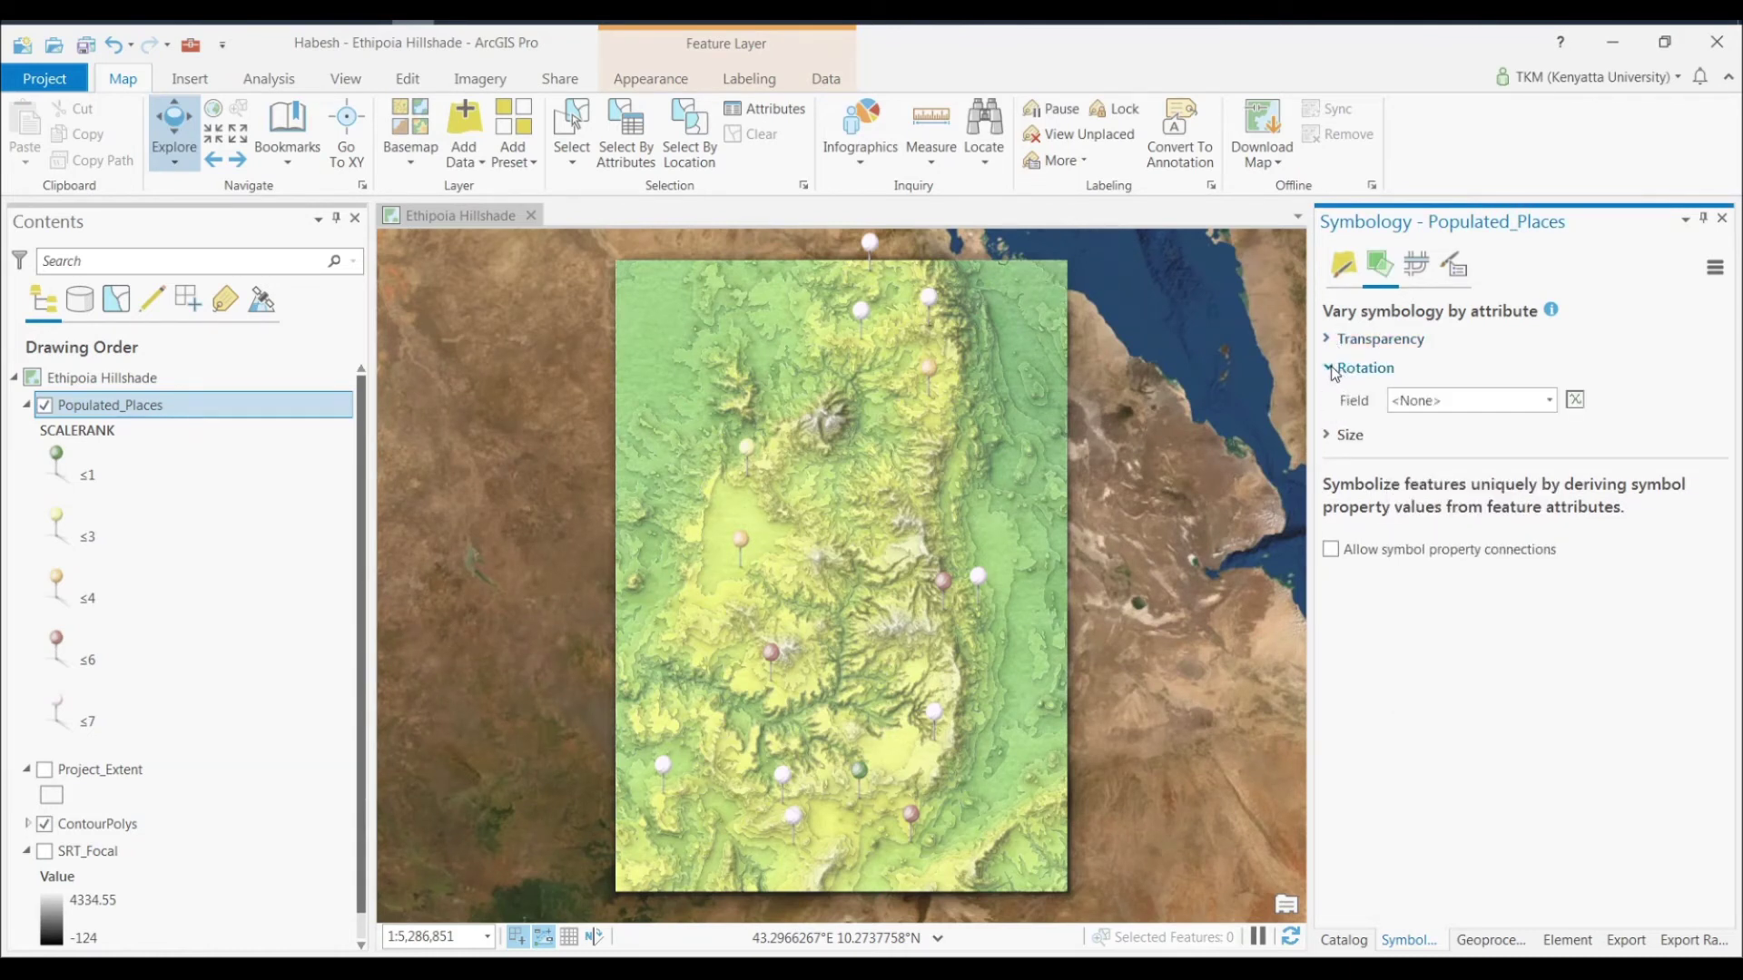
left_click(1551, 403)
scroll(1516, 425, "up", 1)
left_click(1447, 425)
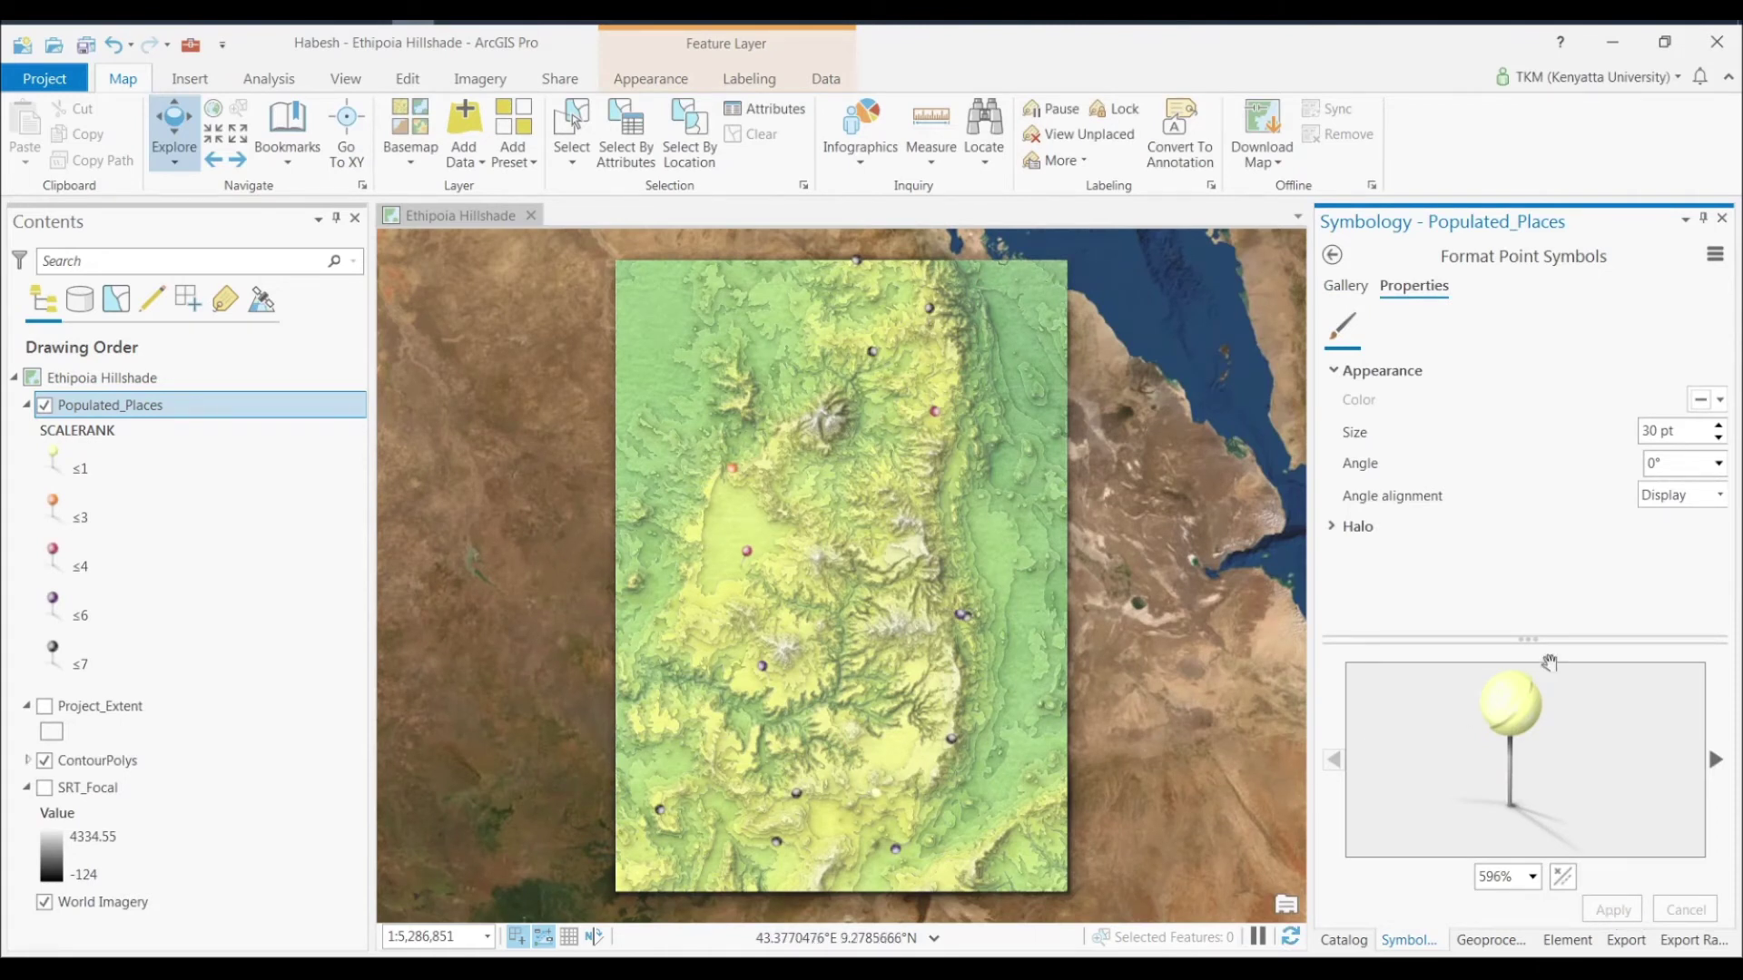
Step: Save the project and create a new ANSI C portrait layout of 17 by 22 inches
left_click(83, 47)
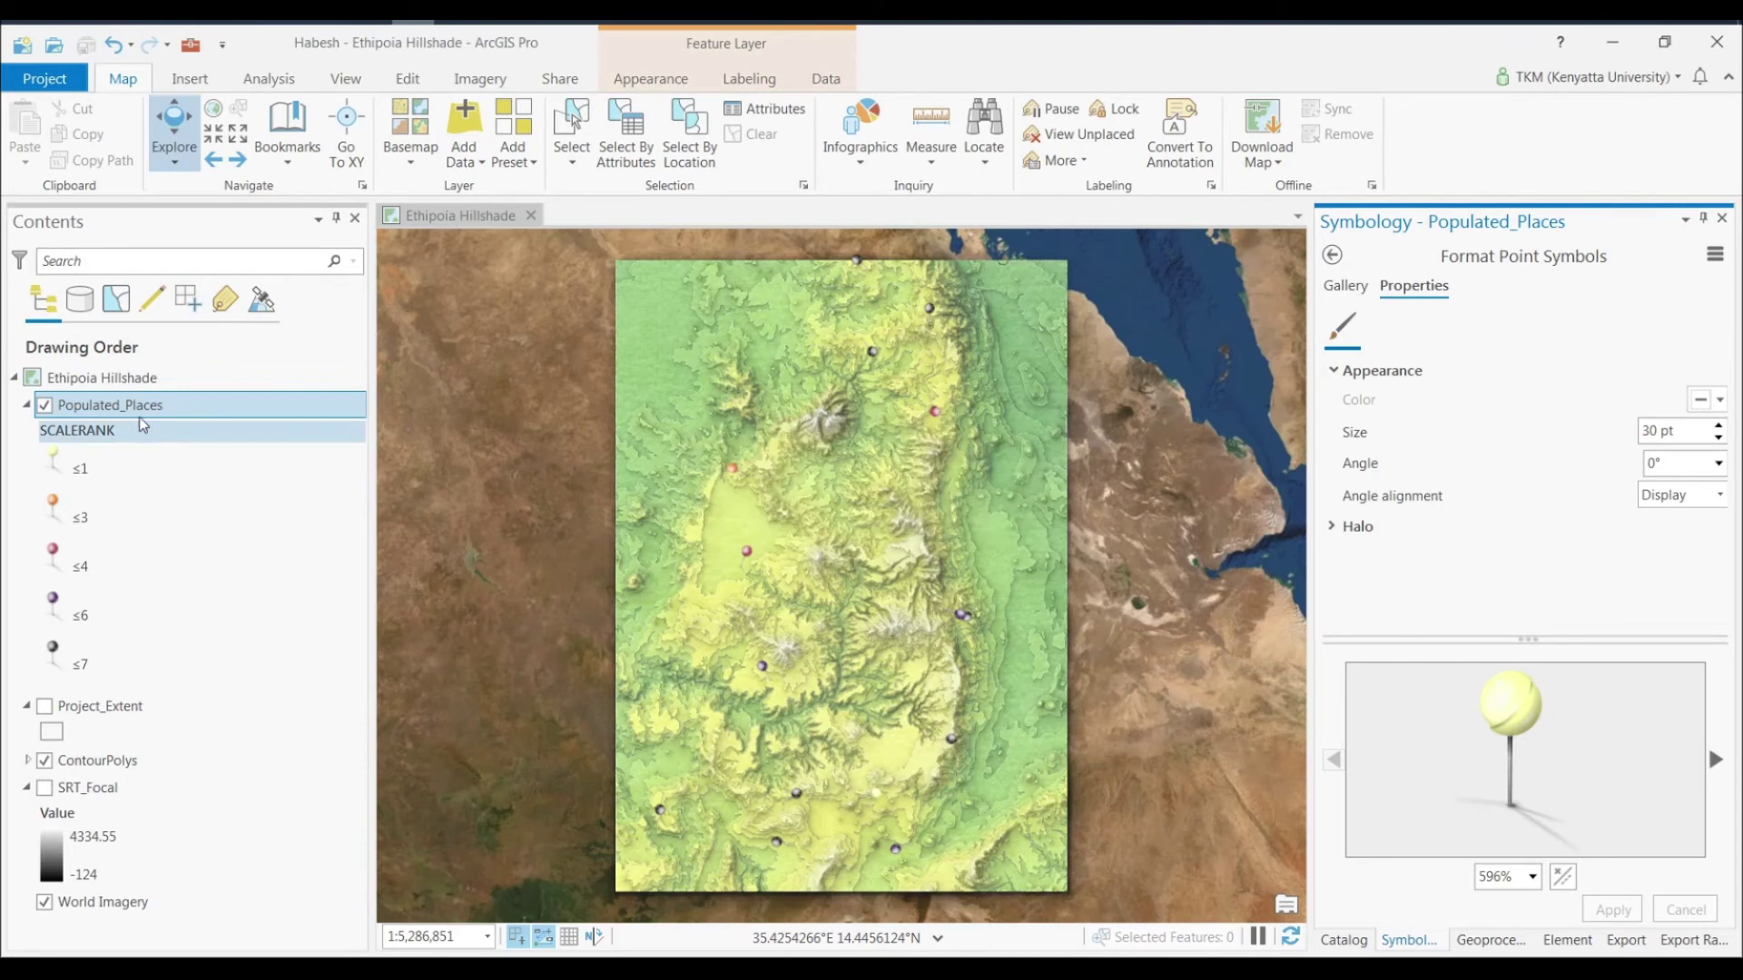
left_click(191, 87)
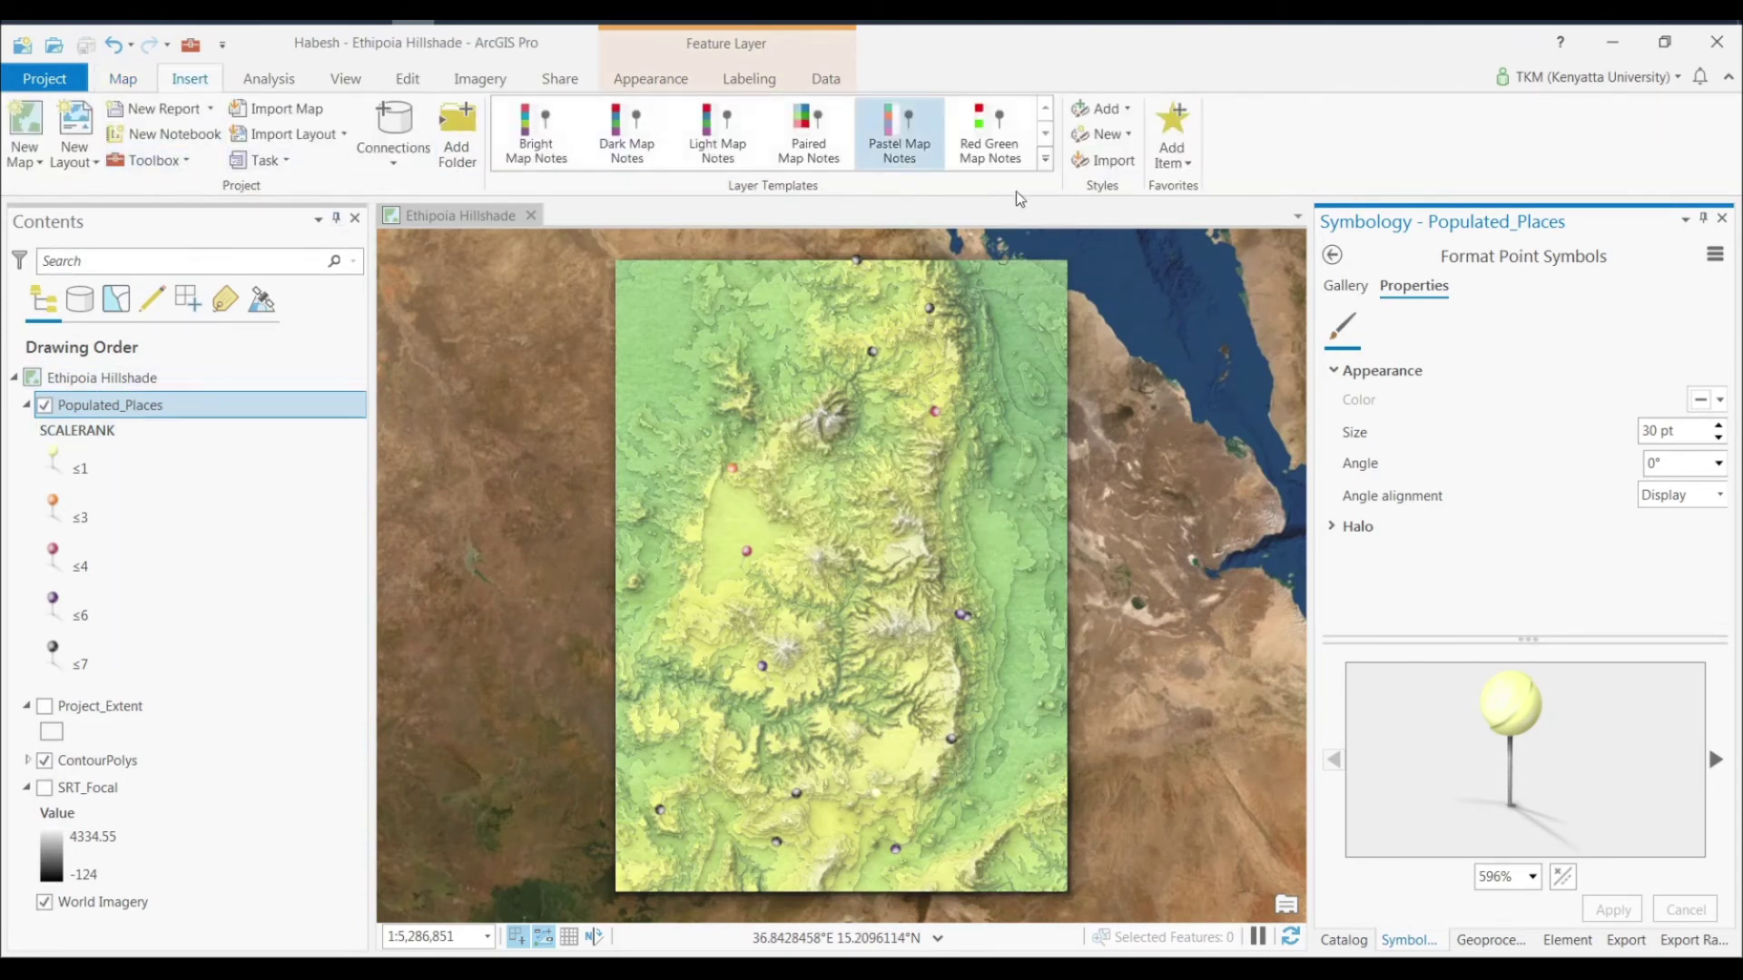
left_click(39, 163)
left_click(94, 163)
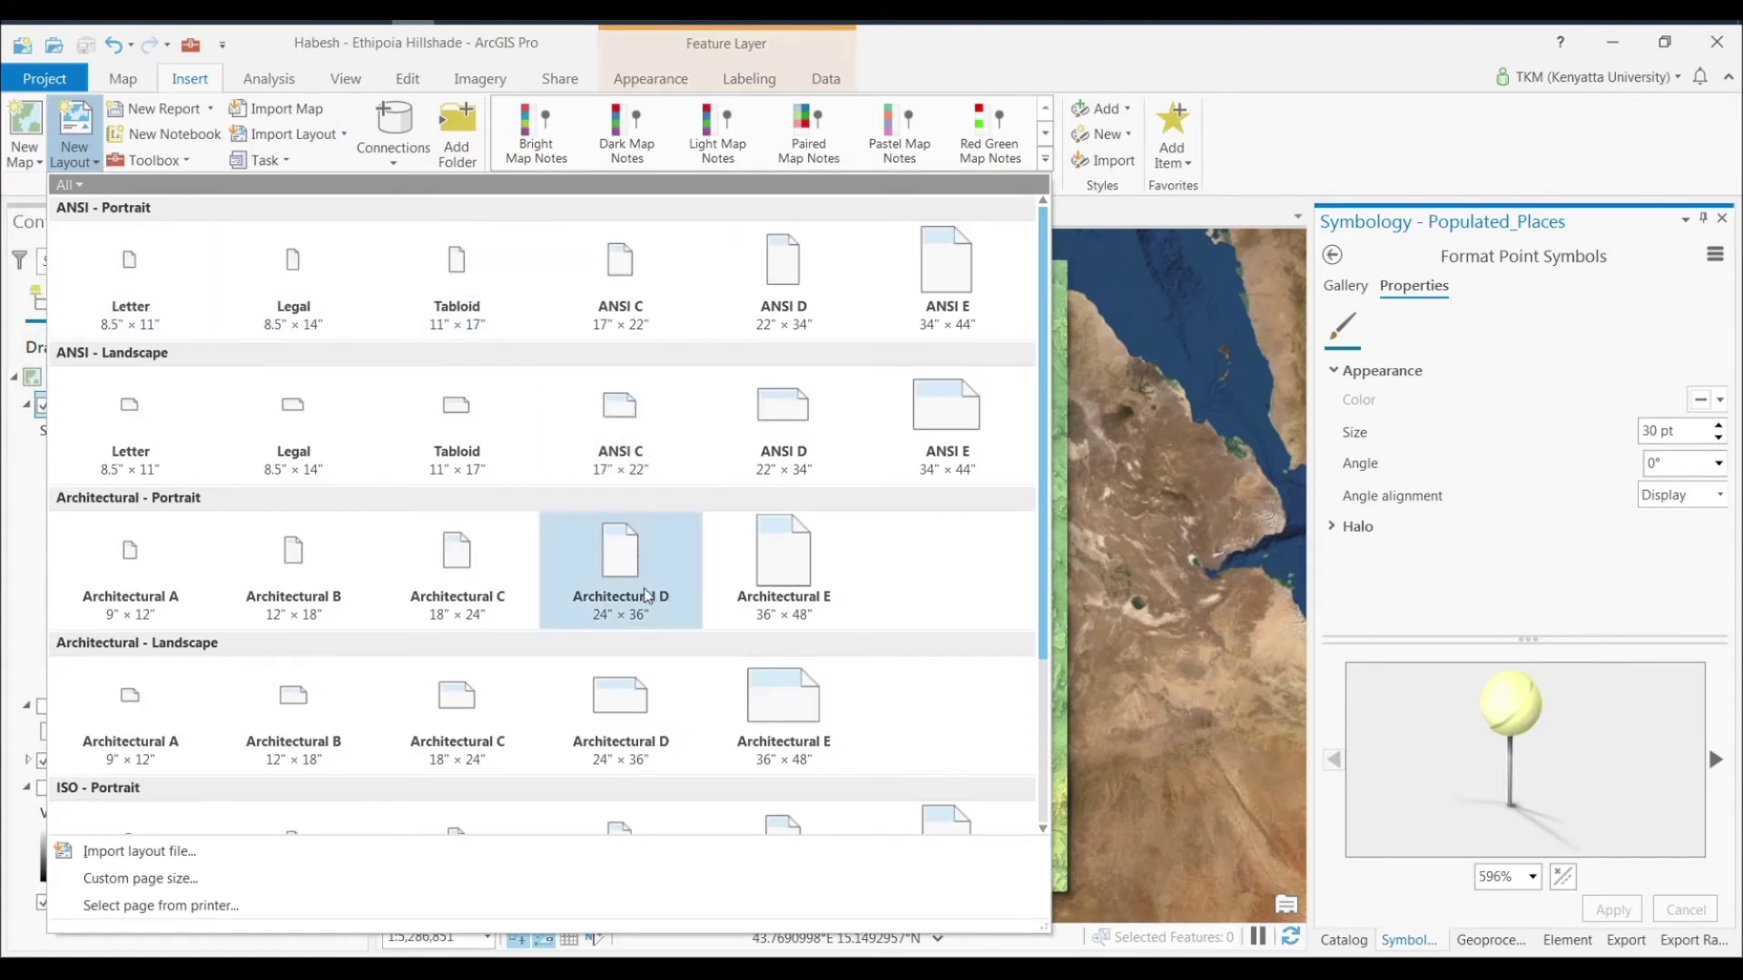
left_click(611, 272)
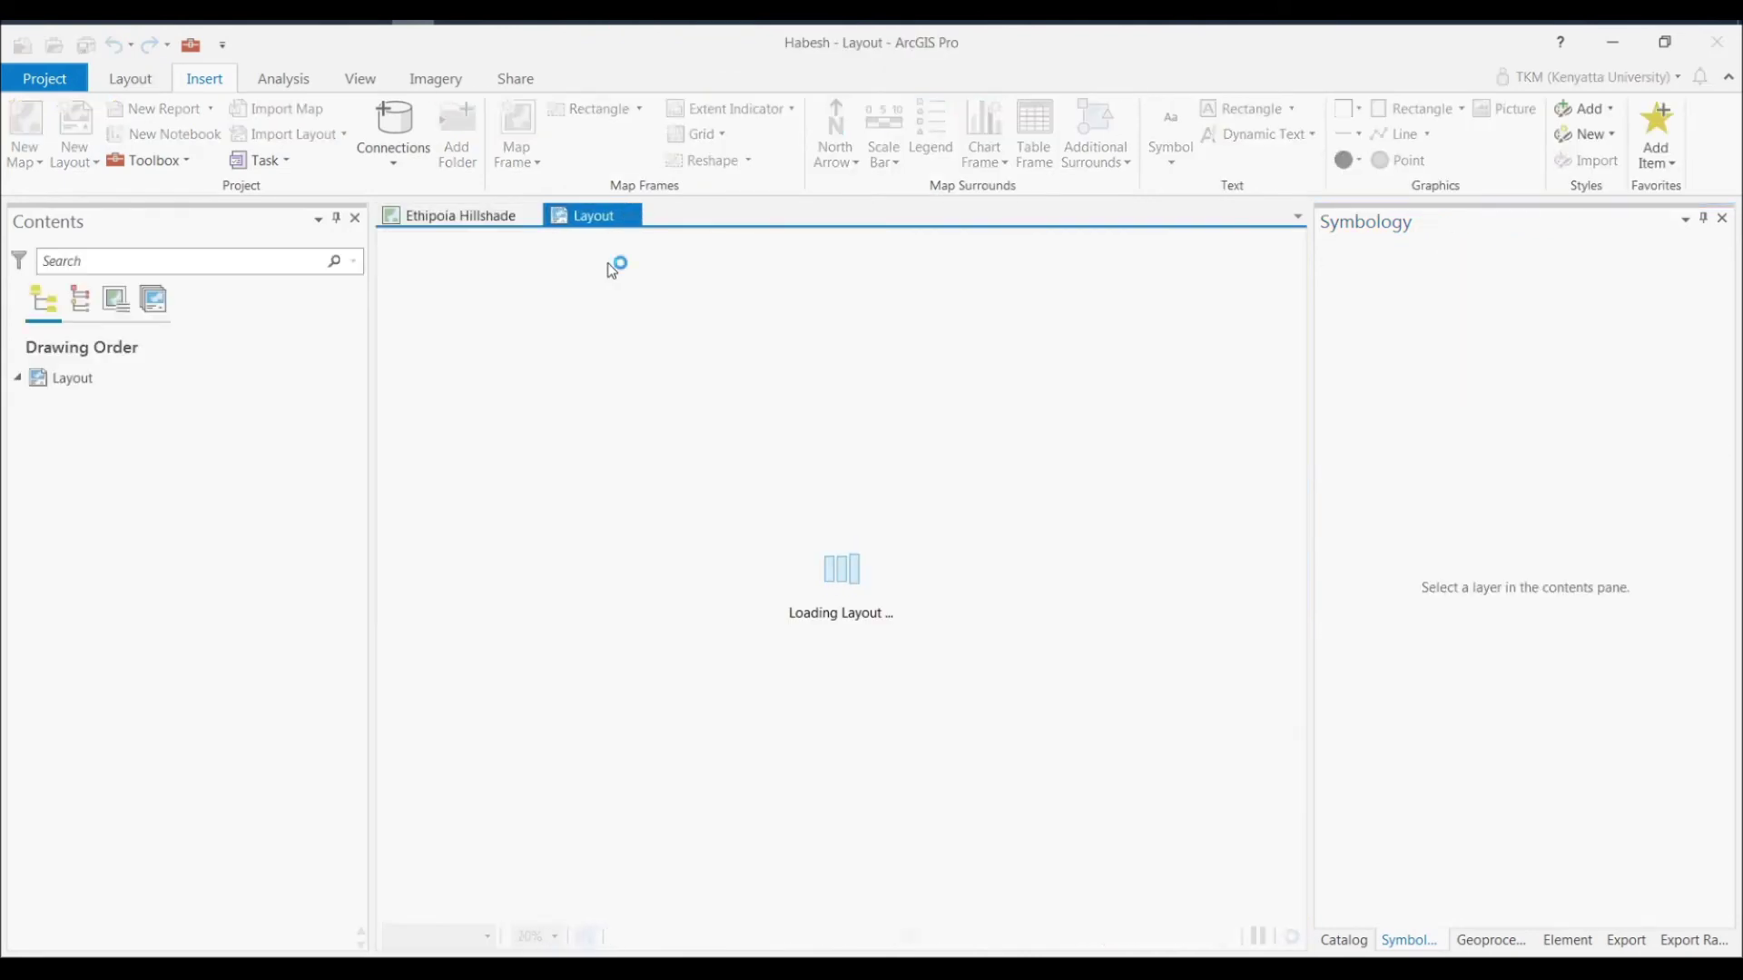
Step: Rename the new layout as Habesh
right_click(77, 383)
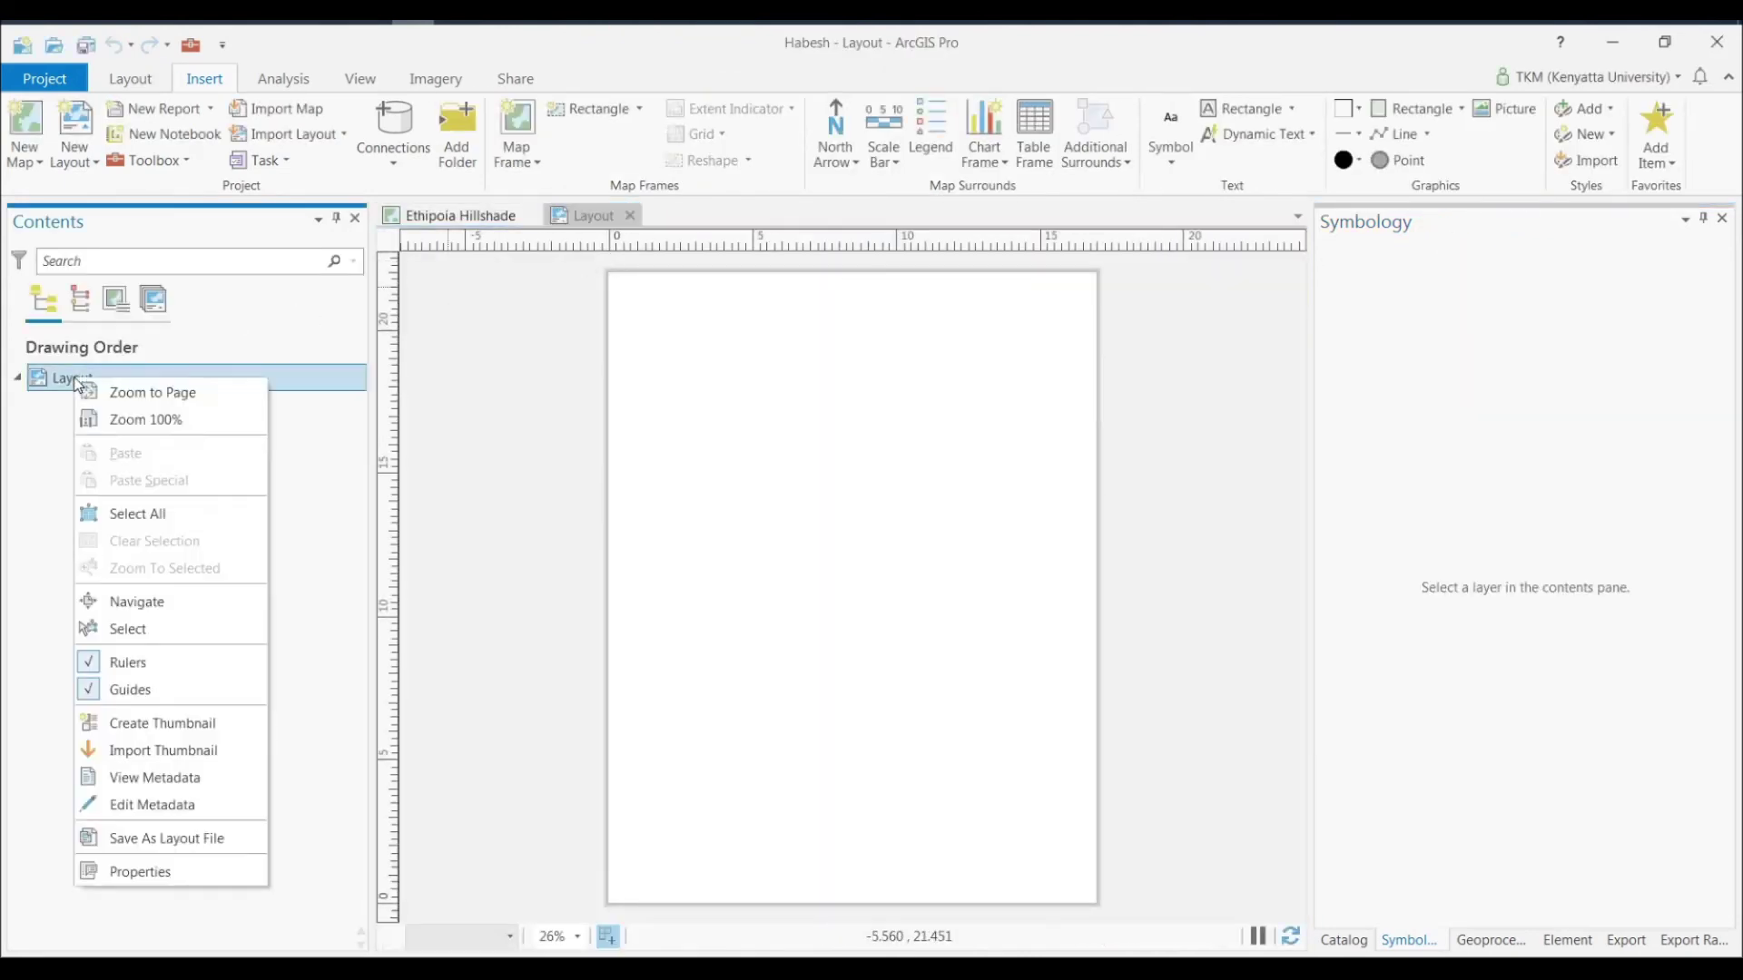
left_click(70, 383)
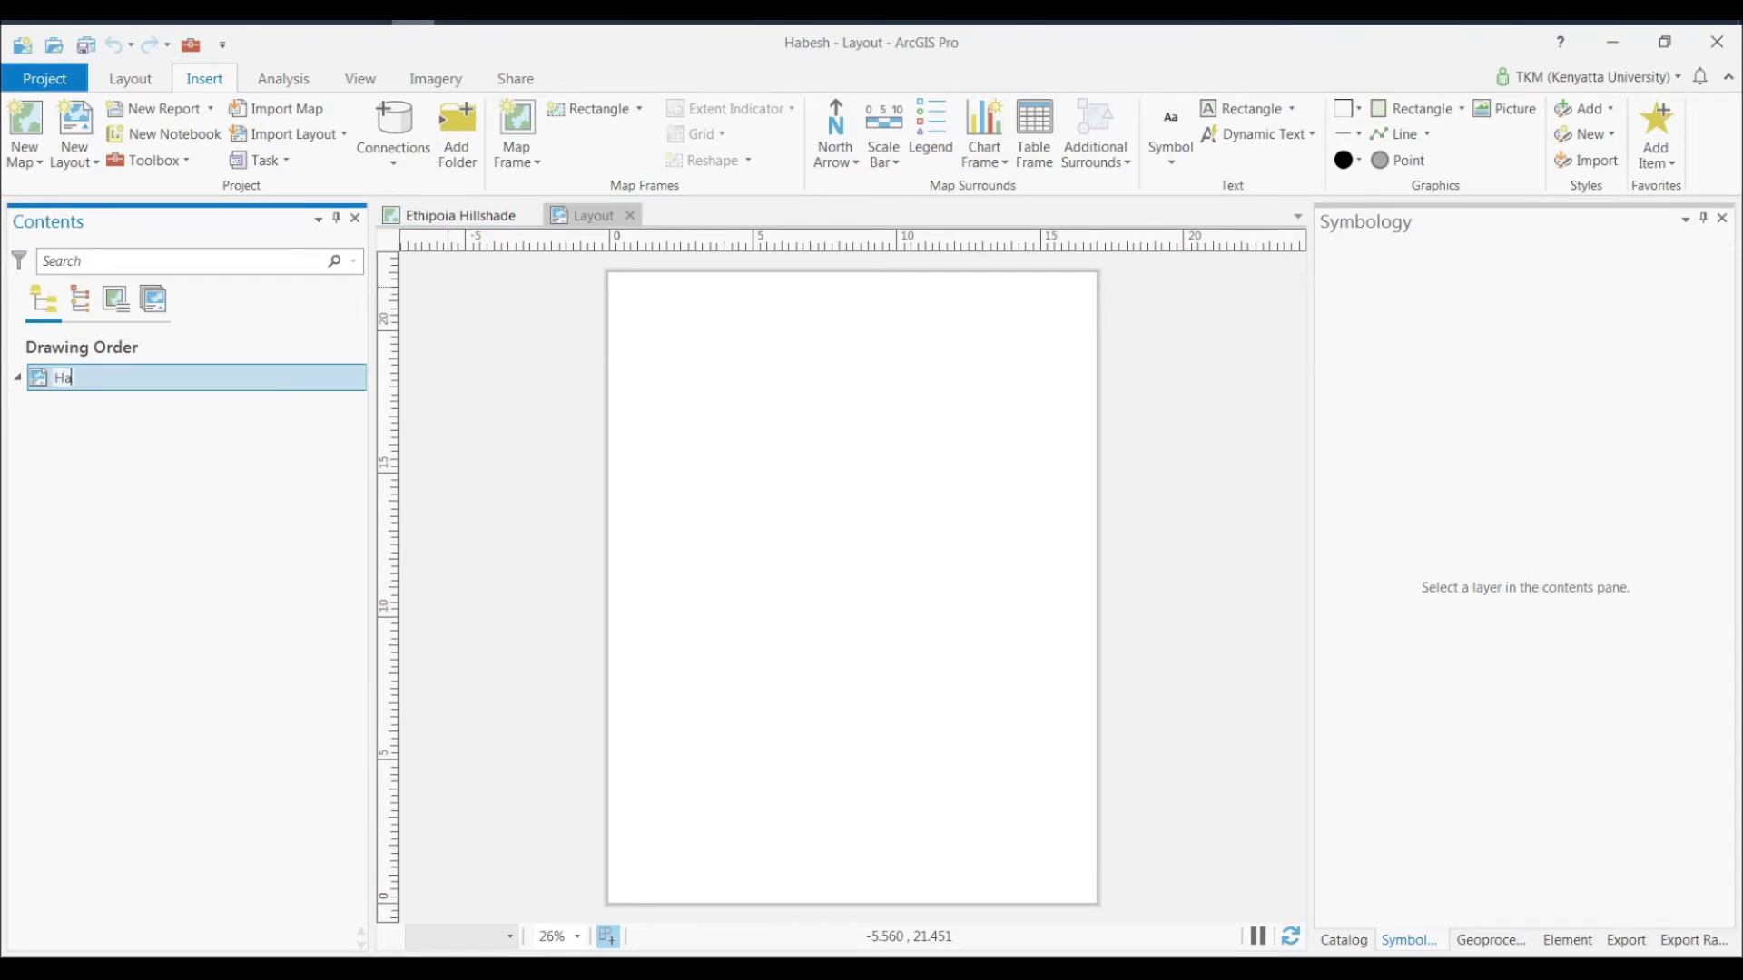
key("Return")
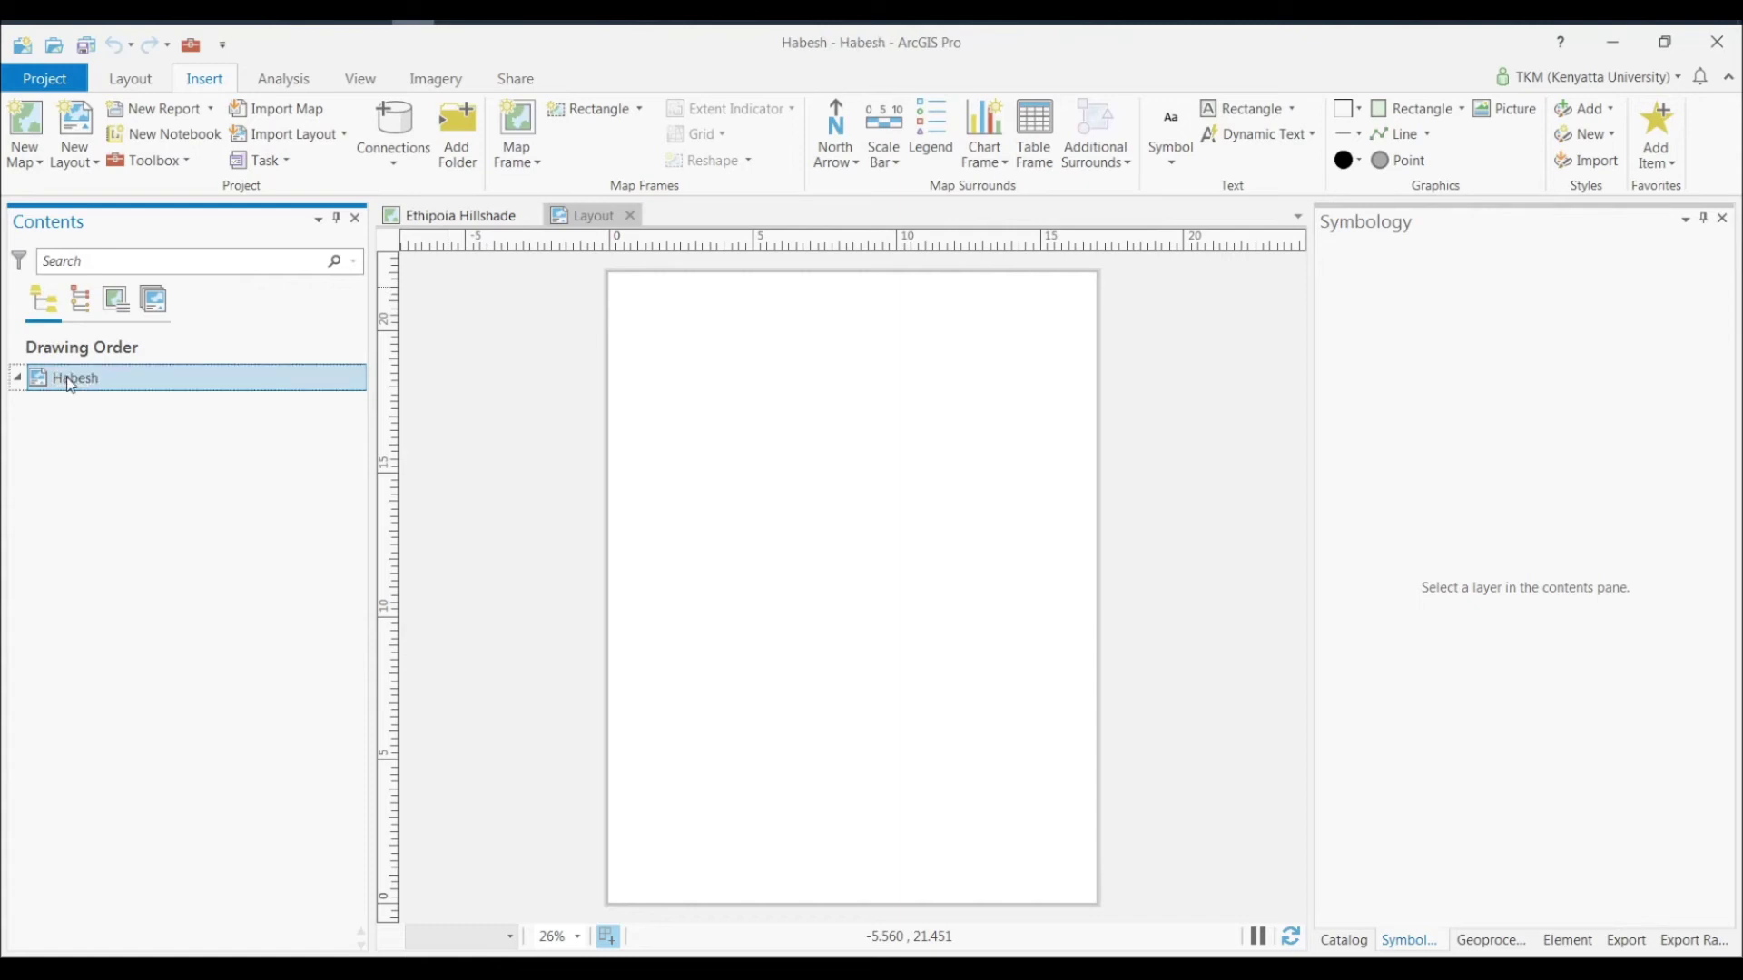
Step: Check the page setup in the Habesh layout's properties and bring up the layout element settings
right_click(70, 385)
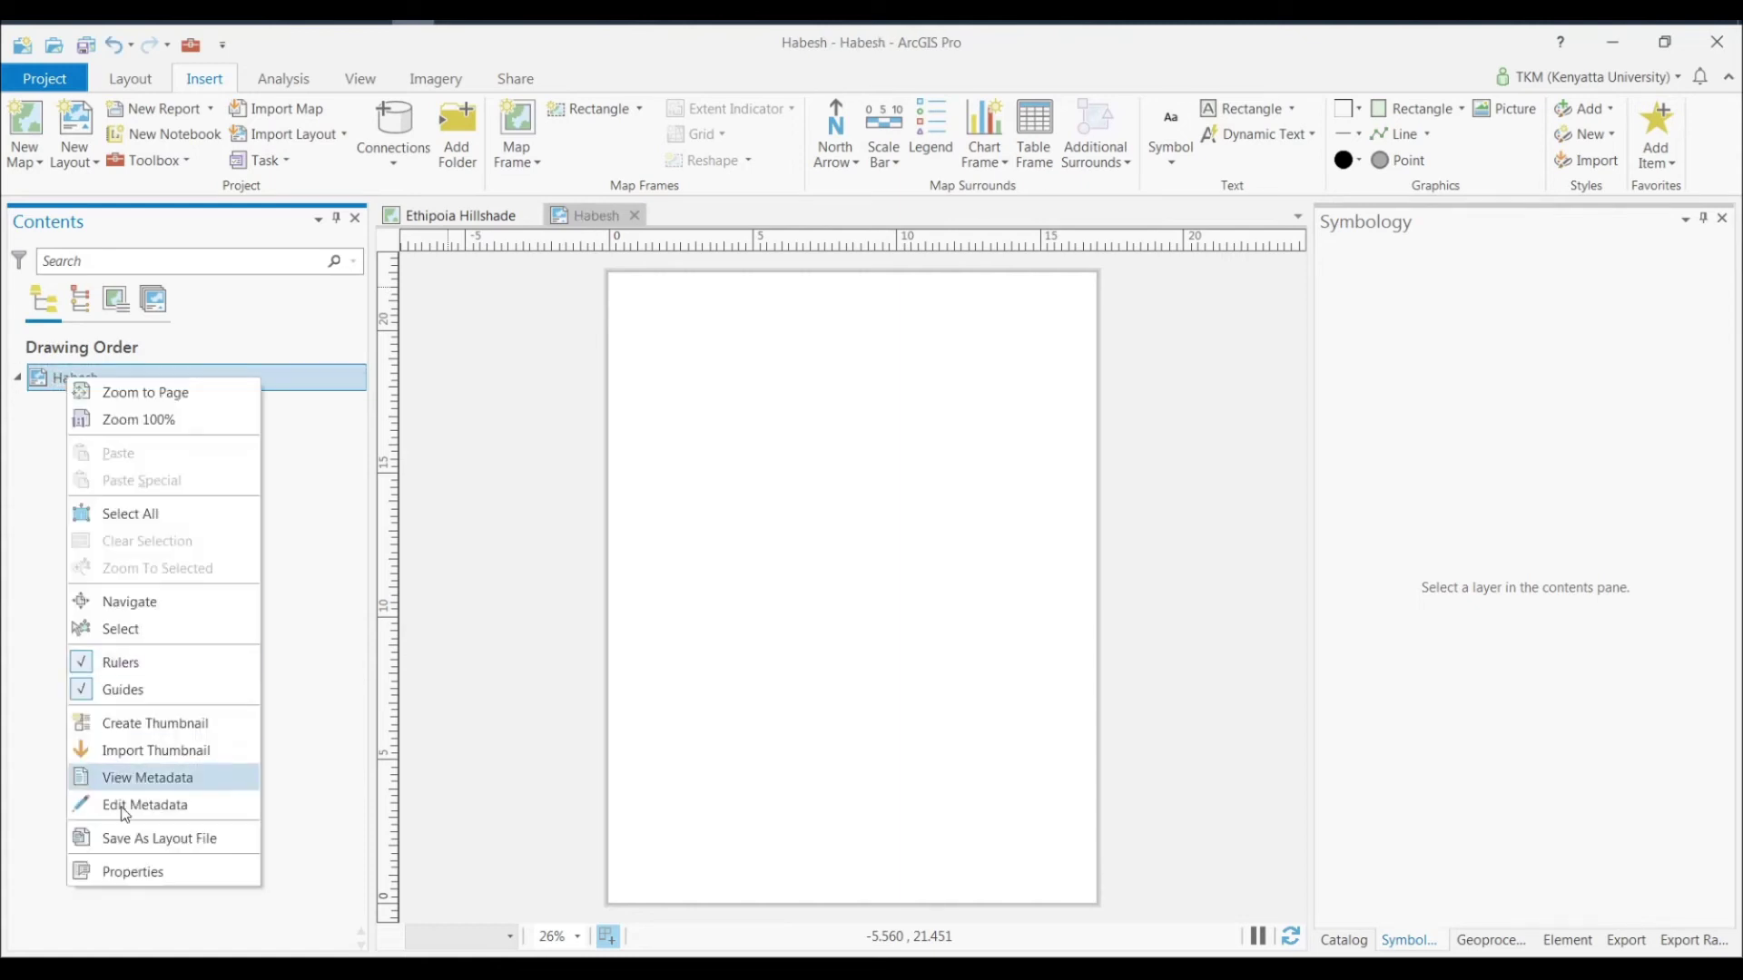
left_click(133, 873)
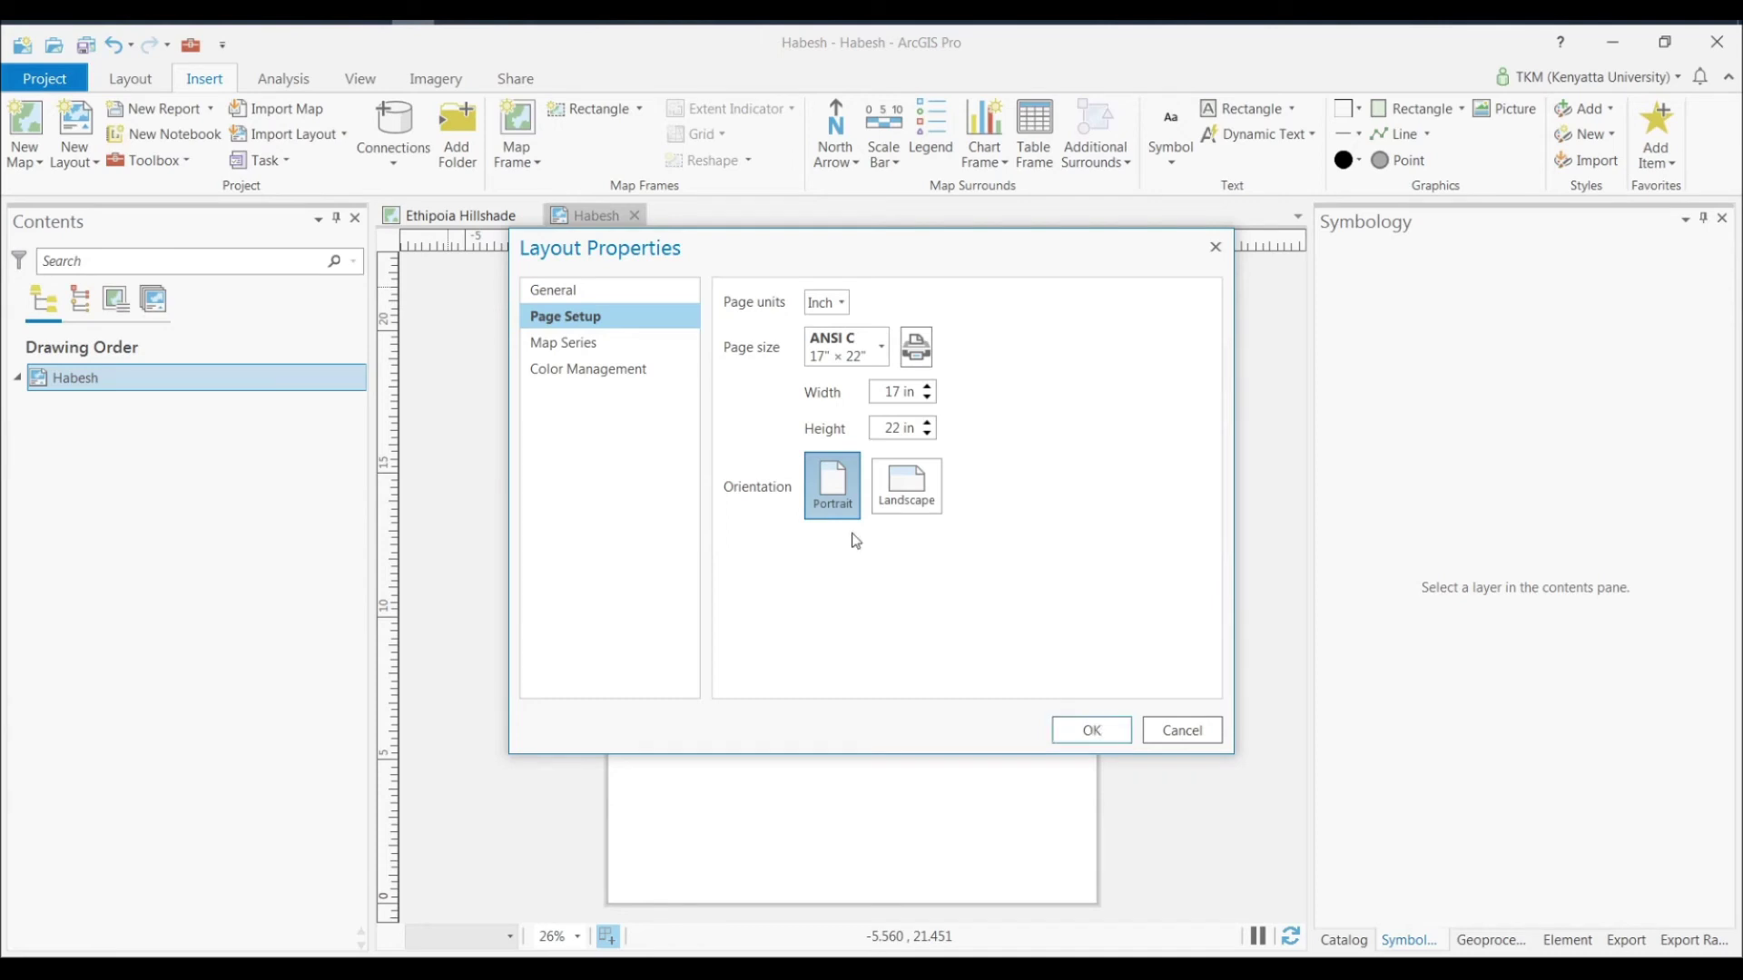
left_click(1080, 727)
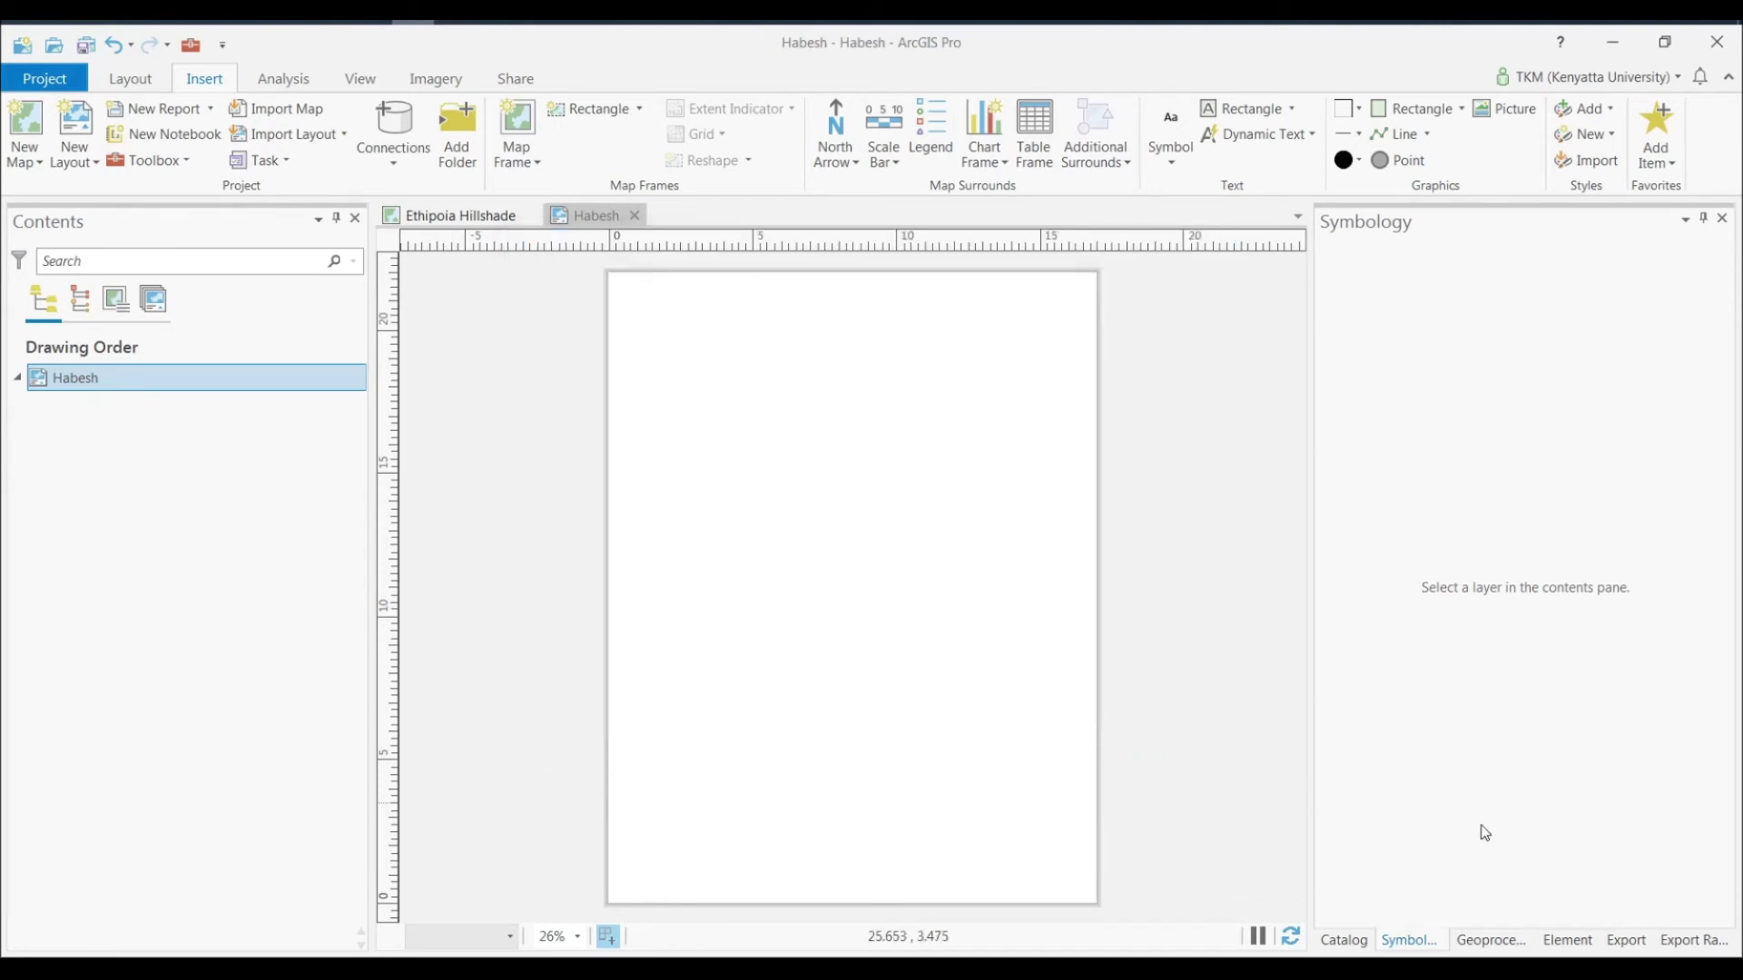
left_click(1567, 939)
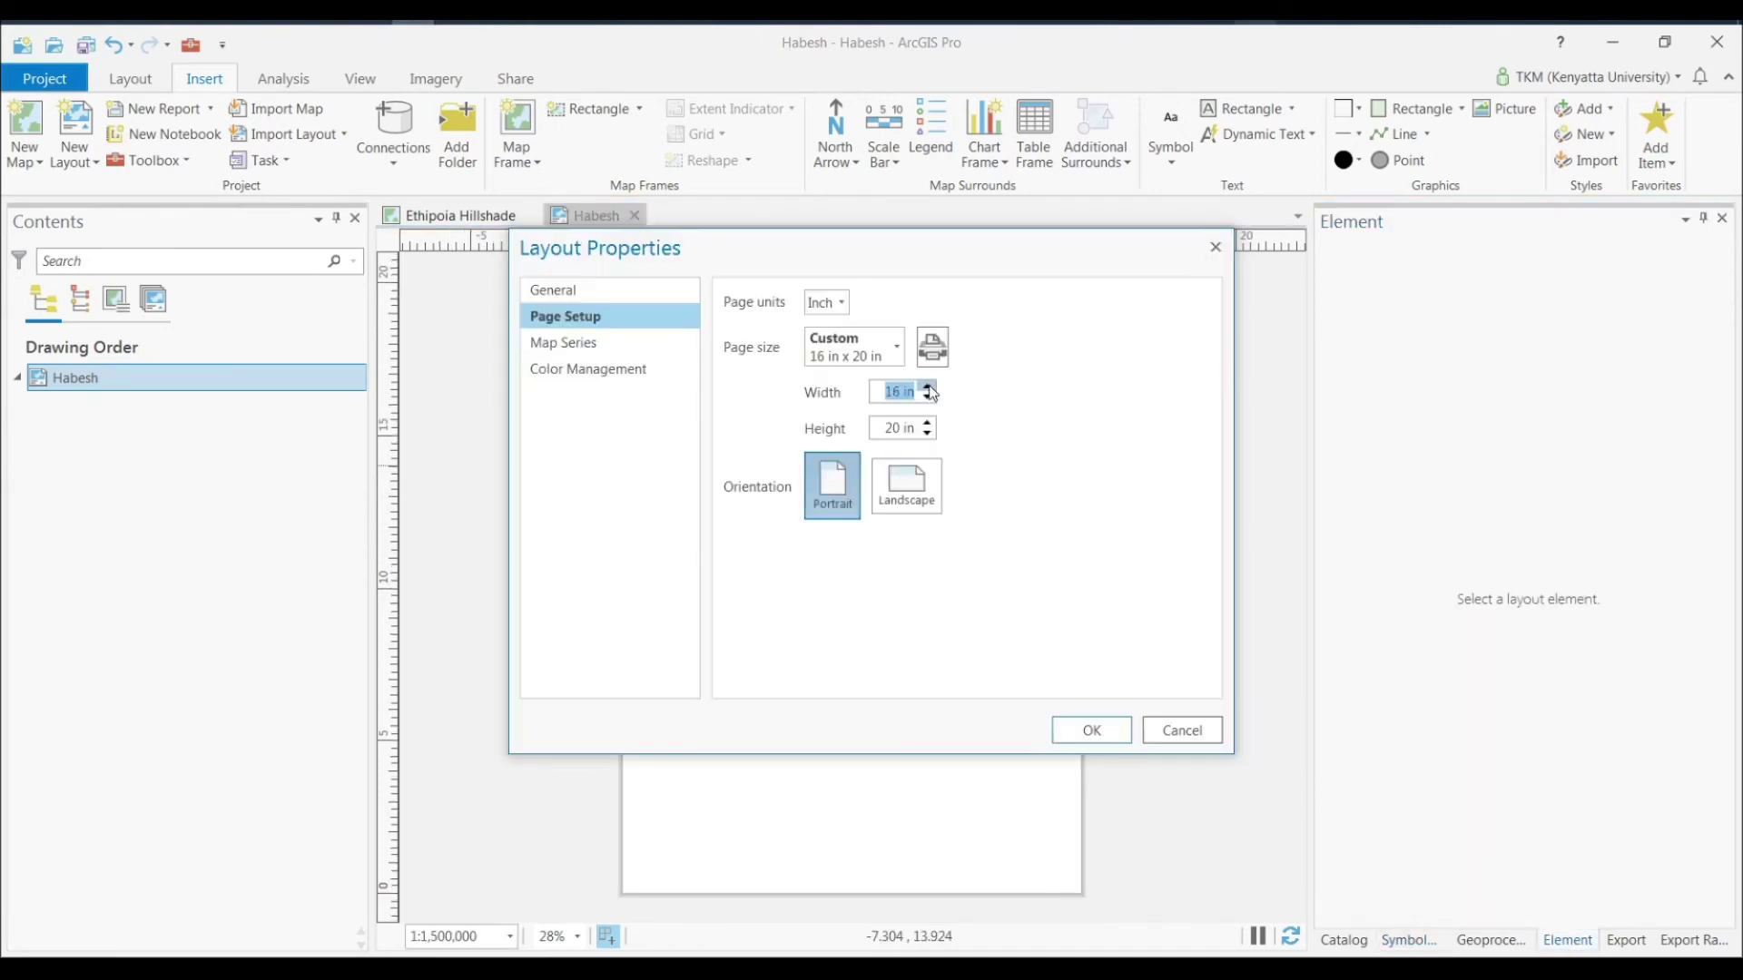
Step: Change the page setup of the Habesh layout to a custom page of 15 by 15 inches
left_click(906, 479)
left_click(1089, 727)
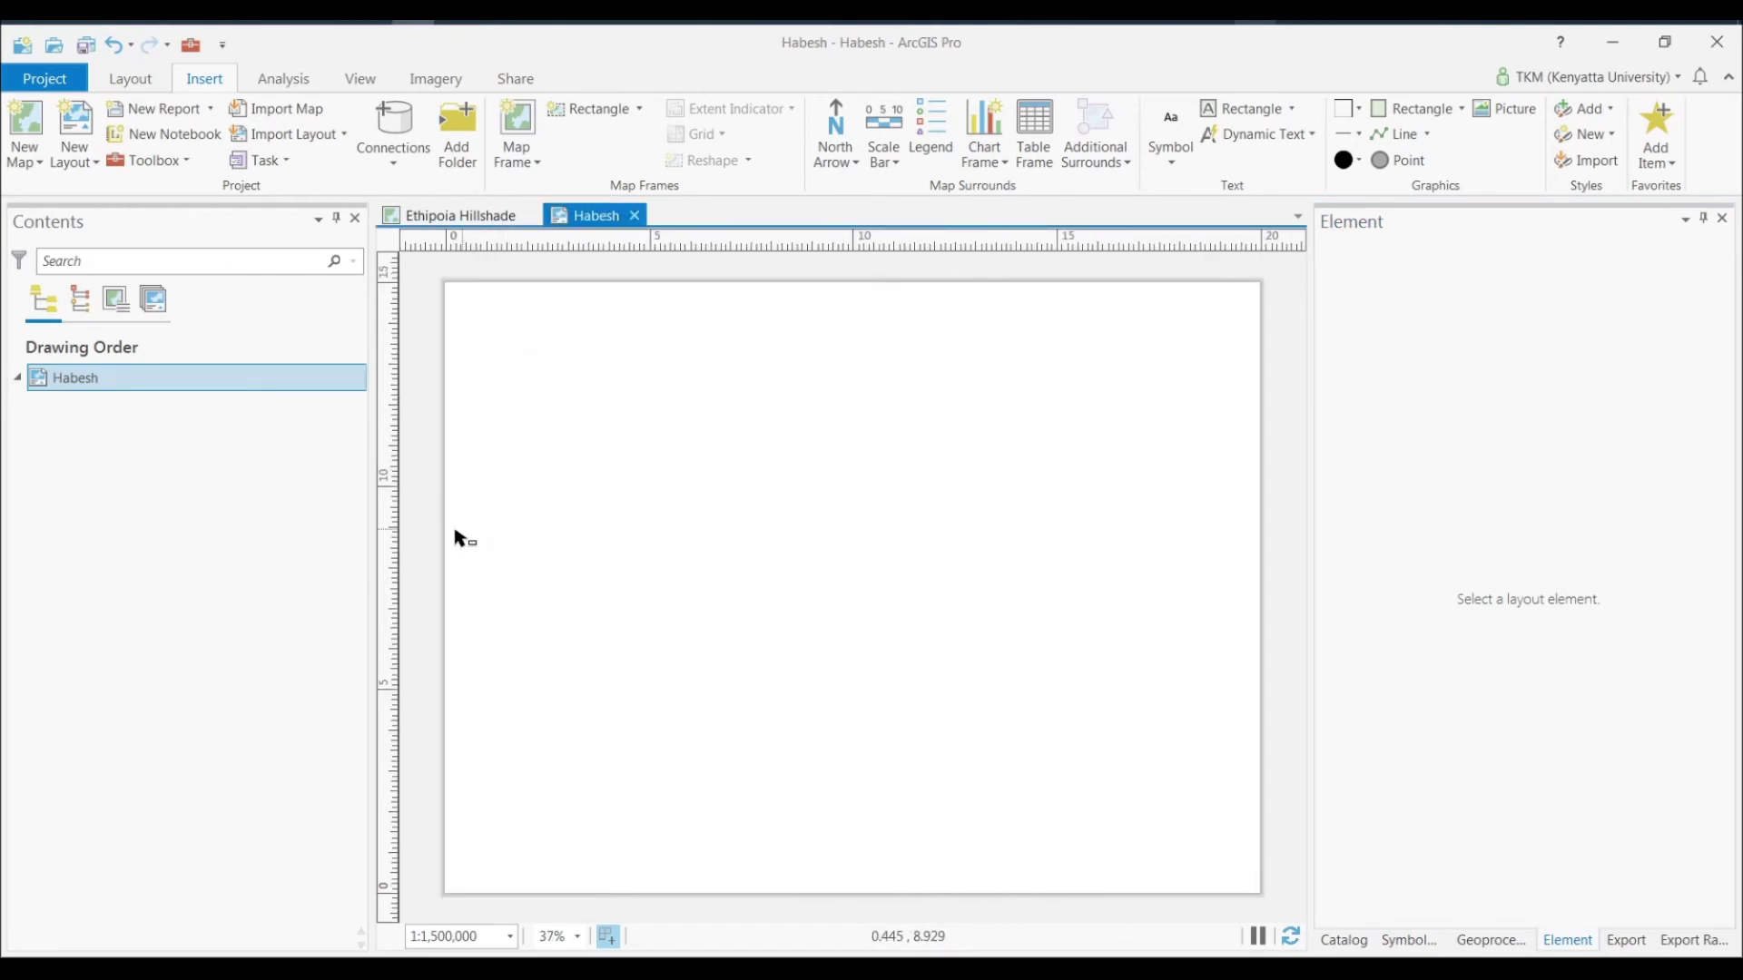
double_click(460, 536)
left_click(828, 475)
left_click(1092, 727)
Step: Insert a map frame of the Ethiopia hillshade map covering the whole square layout page
left_click(517, 150)
left_click(545, 245)
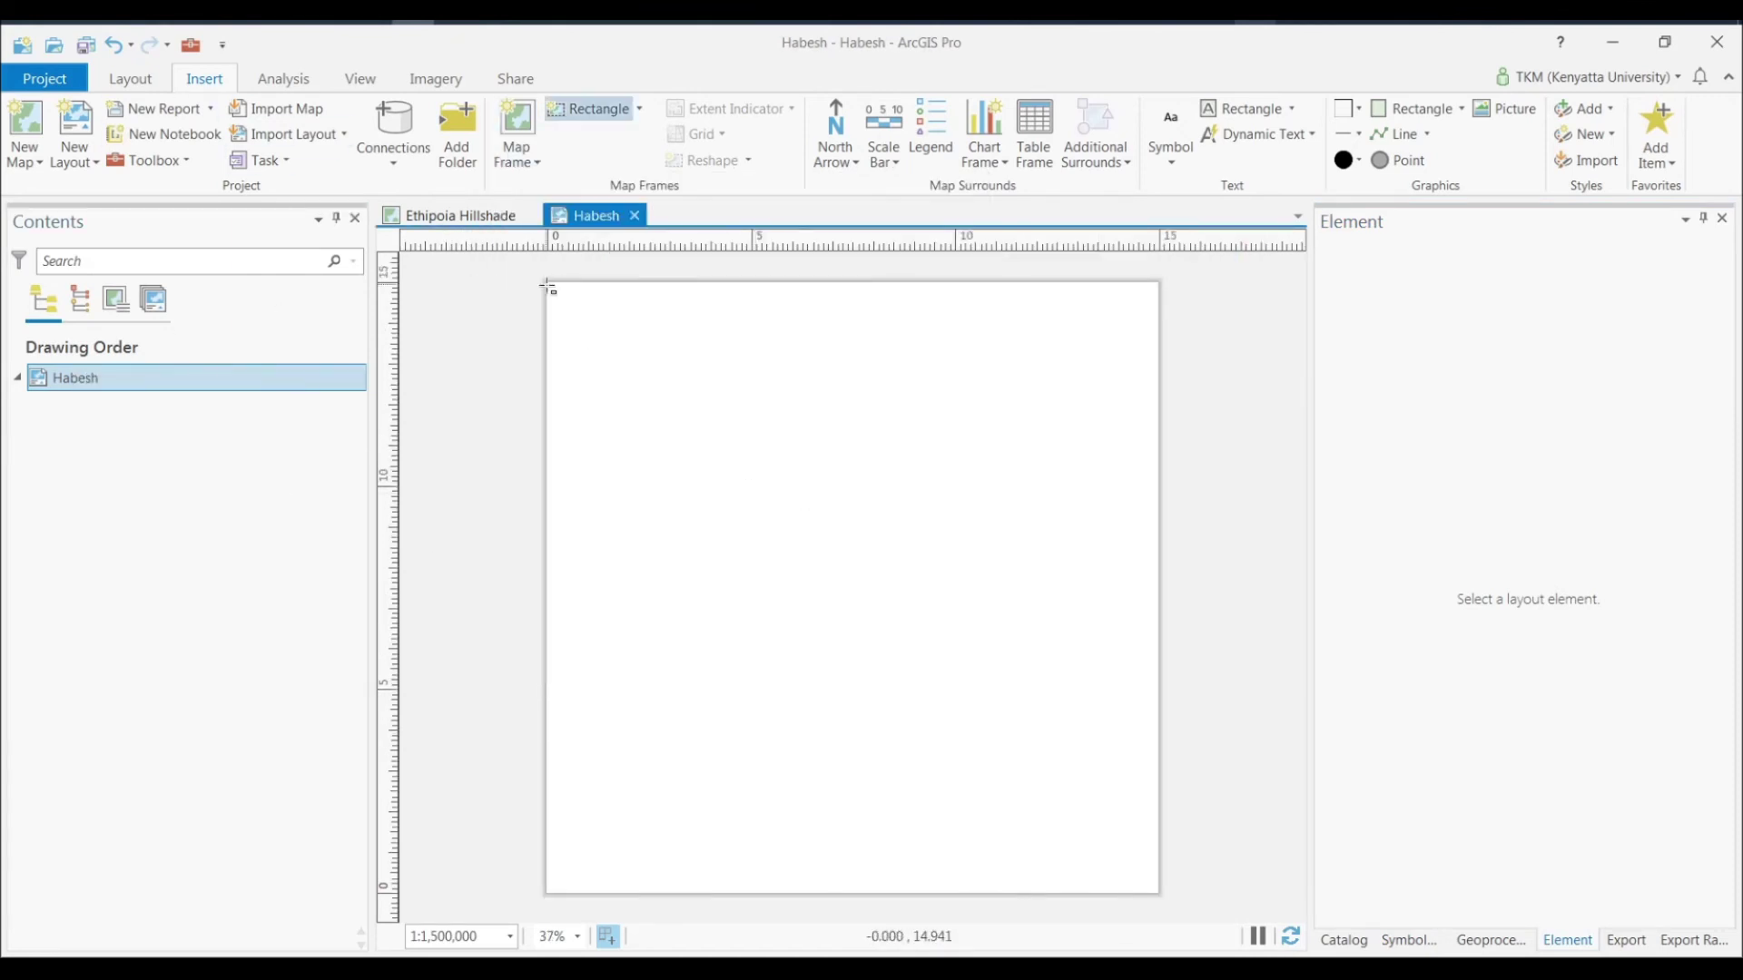
left_click_drag(547, 283, 1161, 895)
Step: Activate the map frame, move its map to the area around the lake at 1:788,007, and return to the layout
right_click(826, 625)
left_click(876, 581)
scroll(789, 588, "up", 6)
left_click_drag(789, 601, 746, 498)
left_click_drag(789, 692, 811, 760)
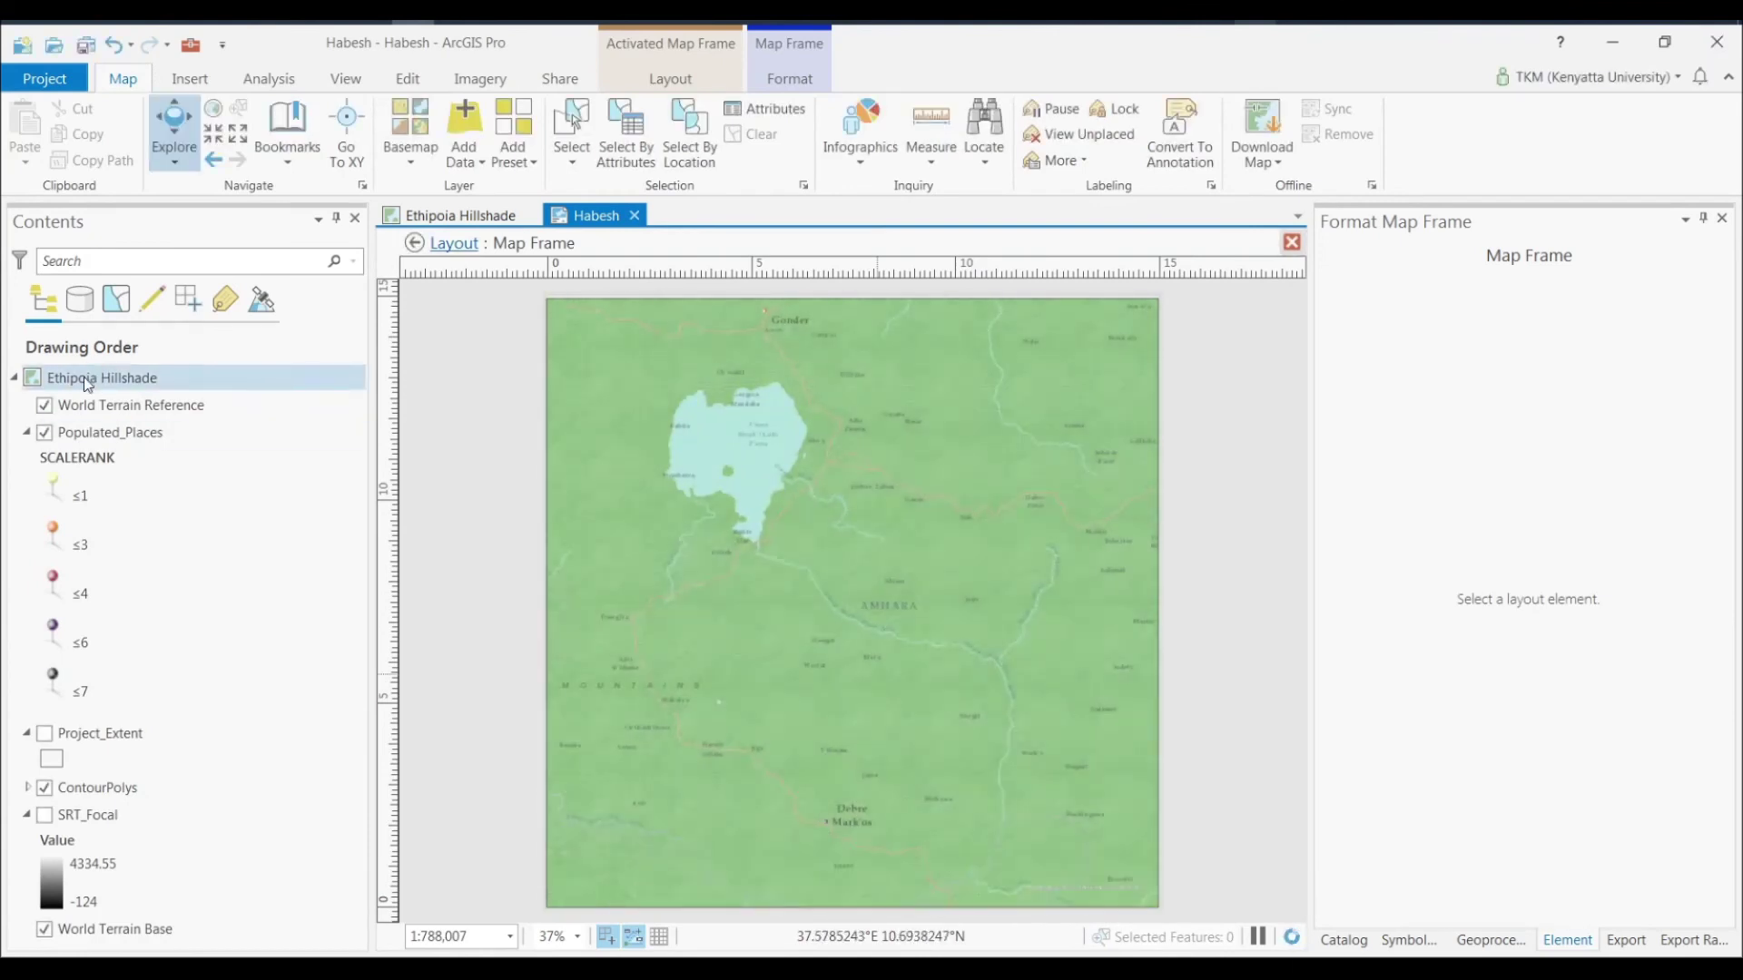
left_click(86, 379)
left_click(451, 243)
Step: Set the layout page size to 20 inches wide and 15 inches high
right_click(75, 376)
left_click(136, 868)
left_click(928, 423)
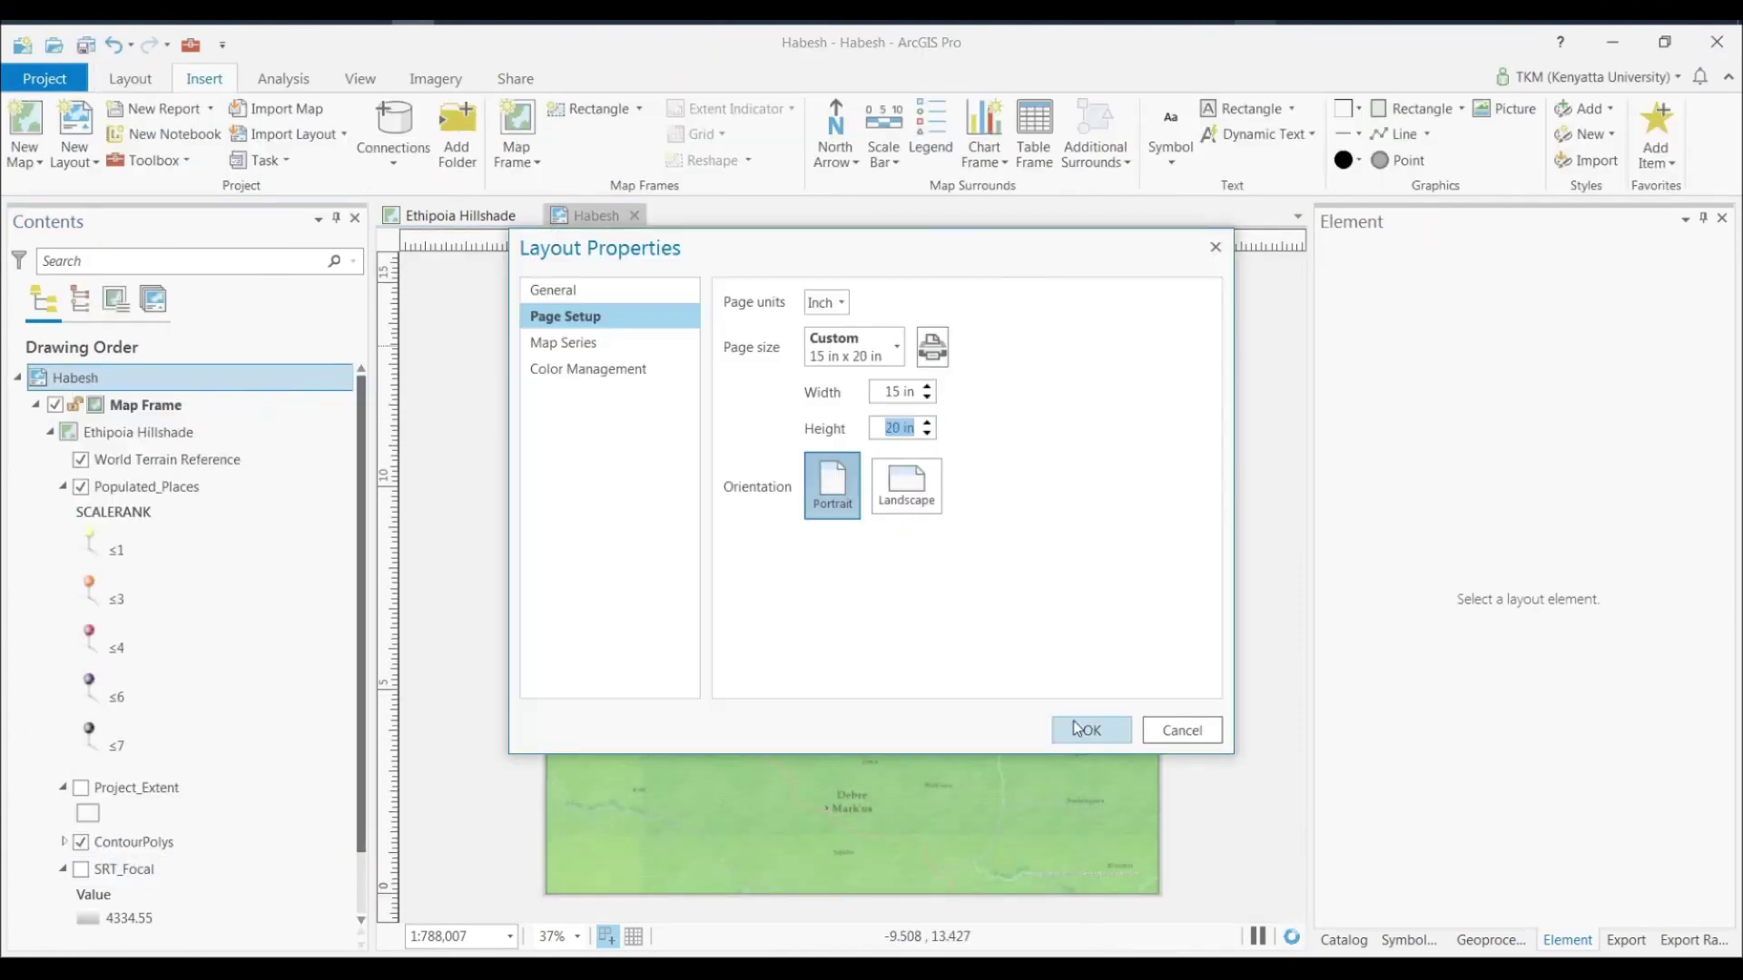
left_click(927, 433)
left_click(927, 387)
left_click(1100, 733)
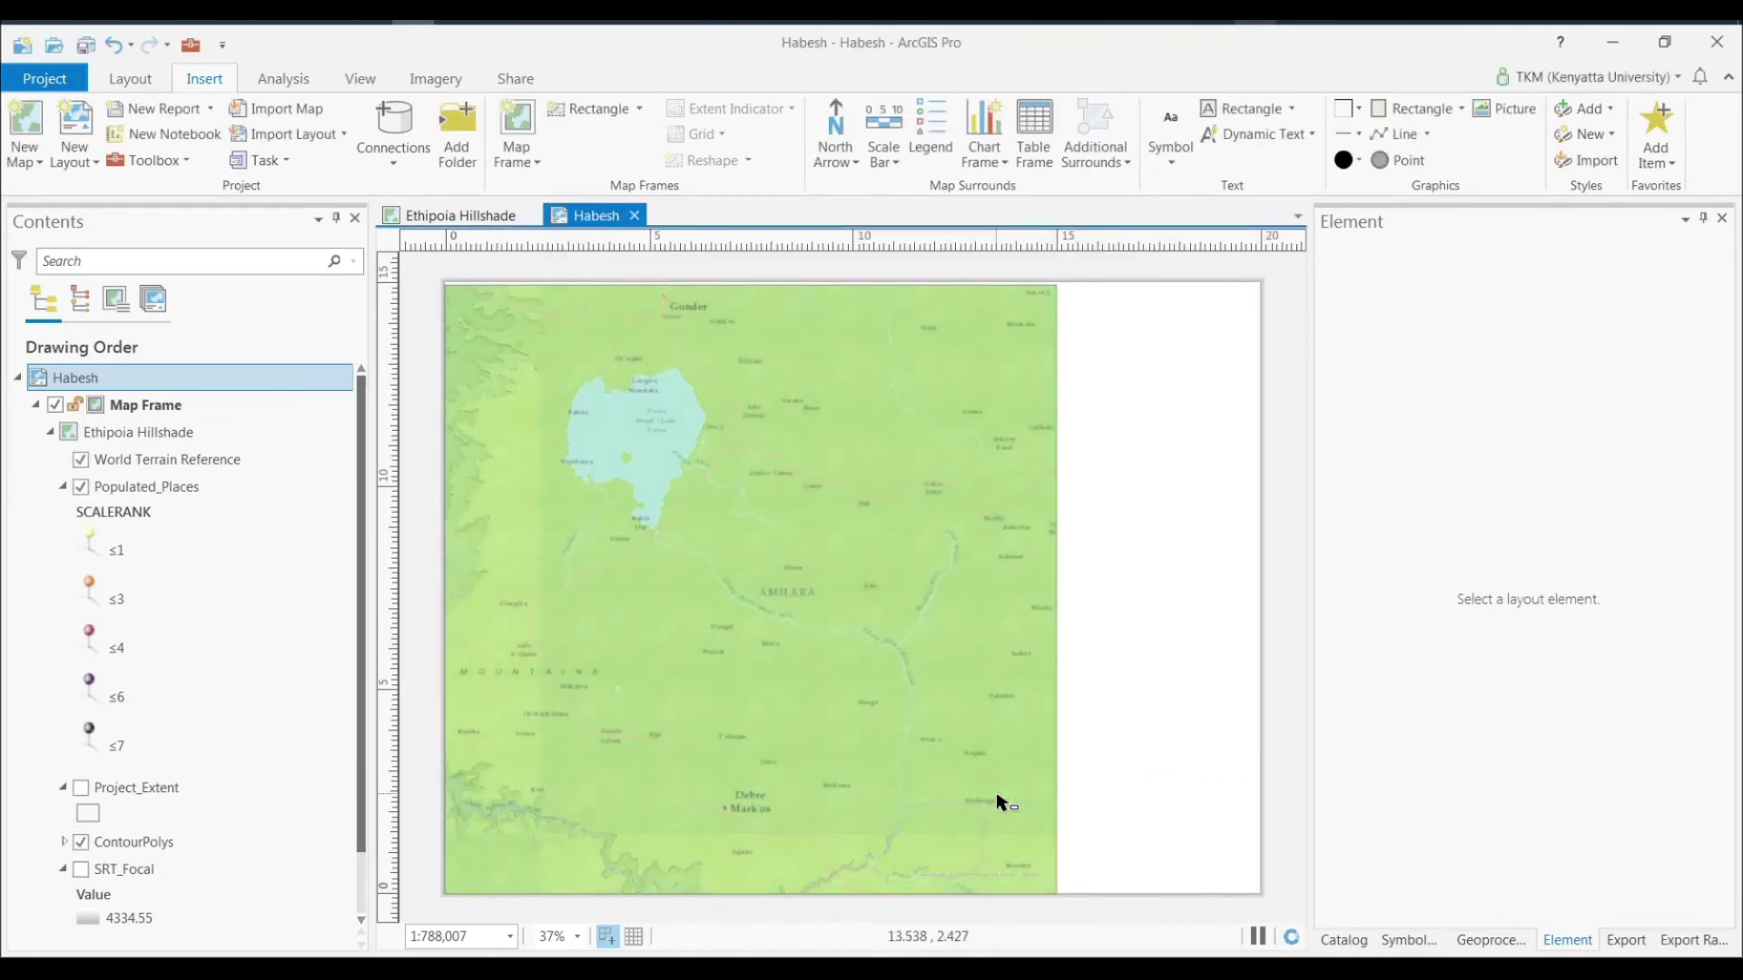
Step: Stretch the map frame to about 19.95 inches wide to fill the page, and delete the frame
left_click(1044, 609)
left_click_drag(1057, 590, 1258, 590)
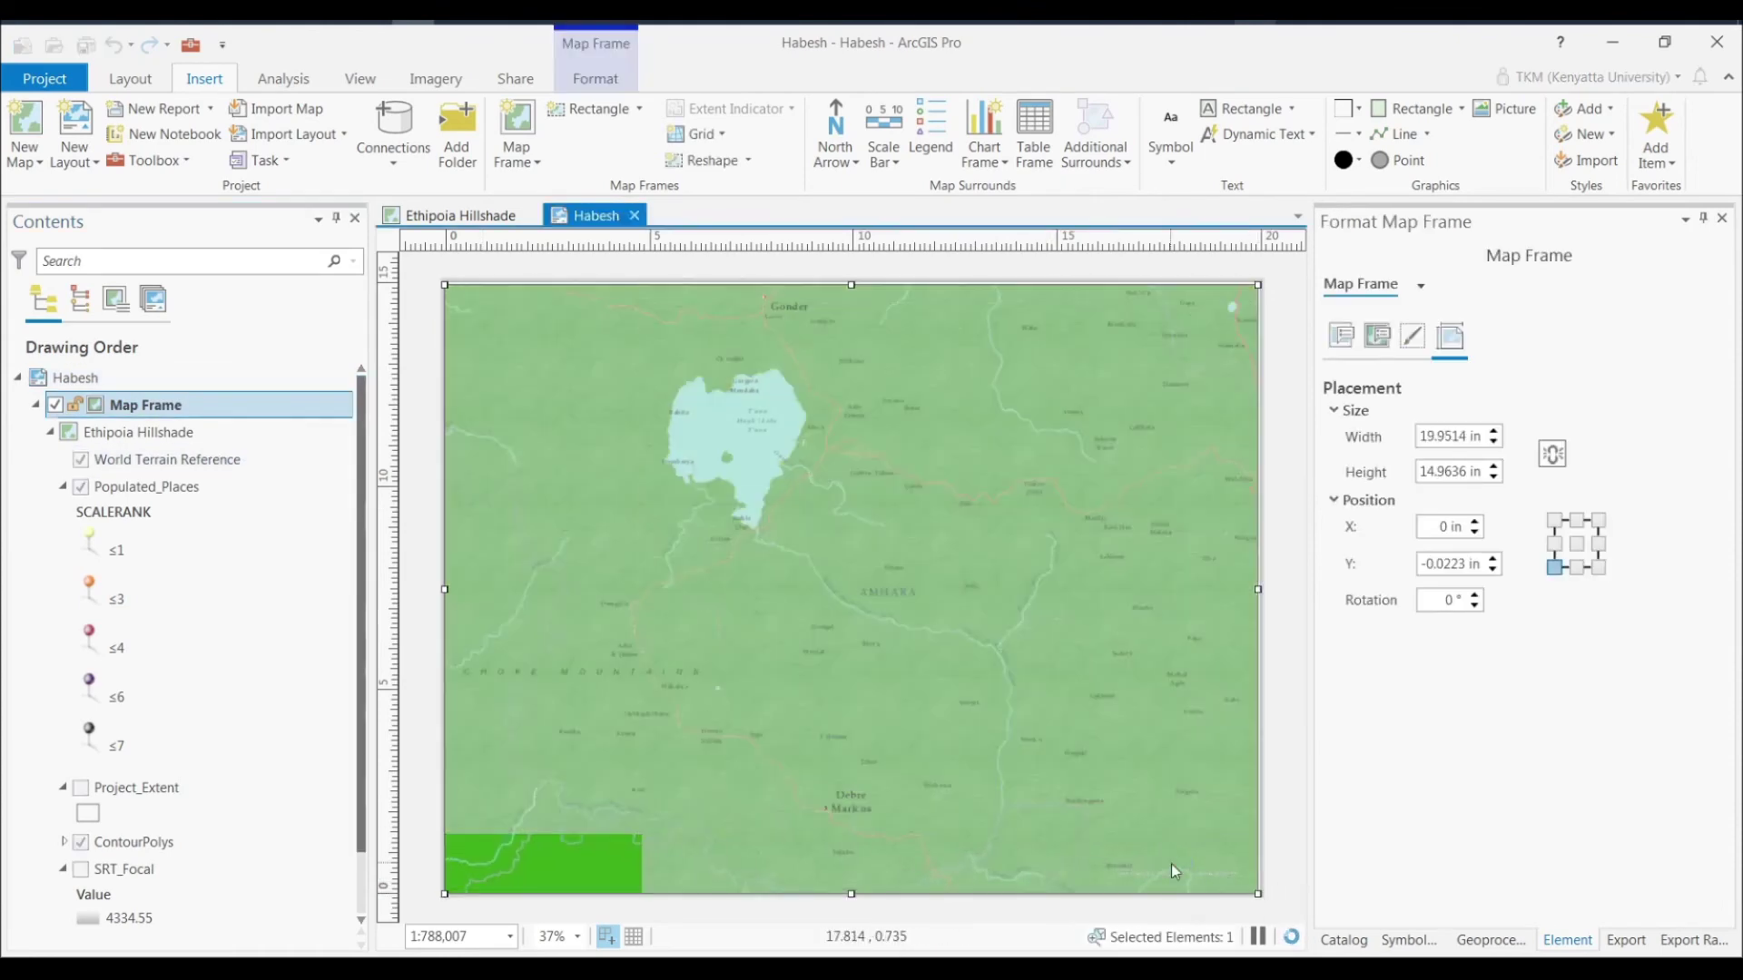
key("Delete")
Step: Set the layout page width to 17 inches in the page setup
right_click(83, 376)
left_click(131, 877)
triple_click(925, 399)
left_click(1094, 734)
Step: Insert a map frame from the Ethiopia hillshade map's 1:5,286,851 view, about 17 by 15 inches, covering the page
left_click(517, 152)
left_click(725, 477)
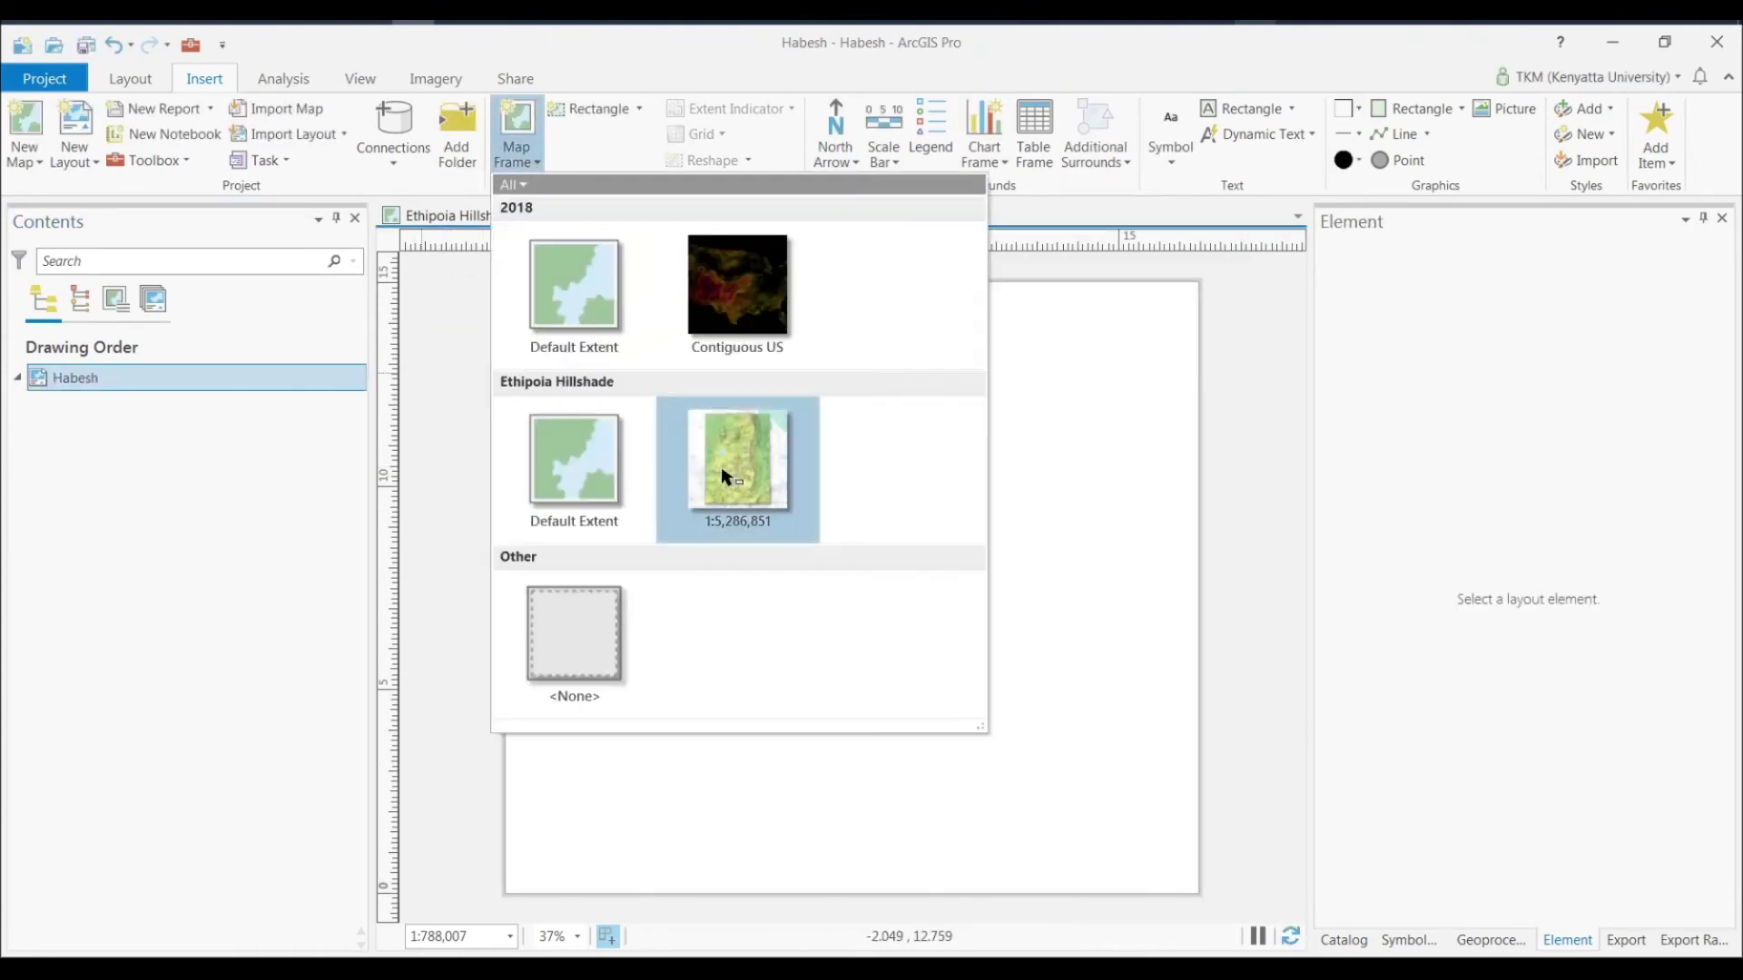
left_click_drag(505, 282, 1197, 894)
Step: Activate the new map frame, set its map view to 1:1,089,068 around the lake, and close the activation
right_click(797, 505)
left_click(837, 610)
scroll(755, 619, "up", 3)
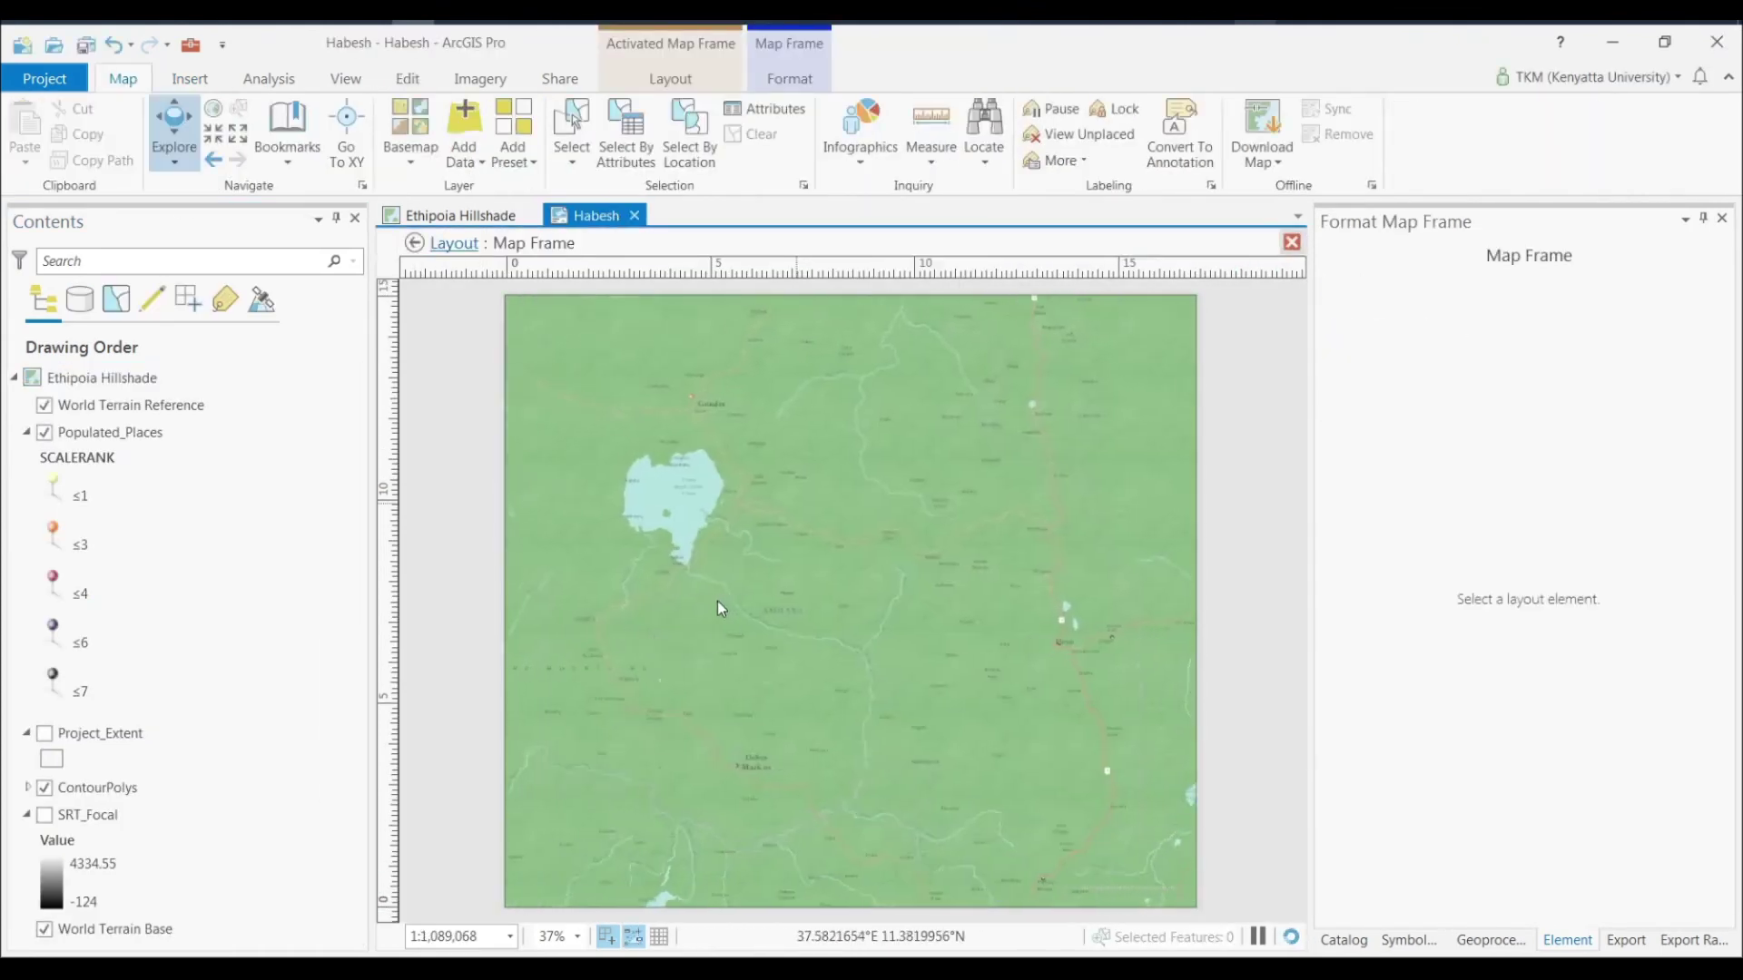
left_click_drag(717, 601, 733, 603)
left_click(1292, 243)
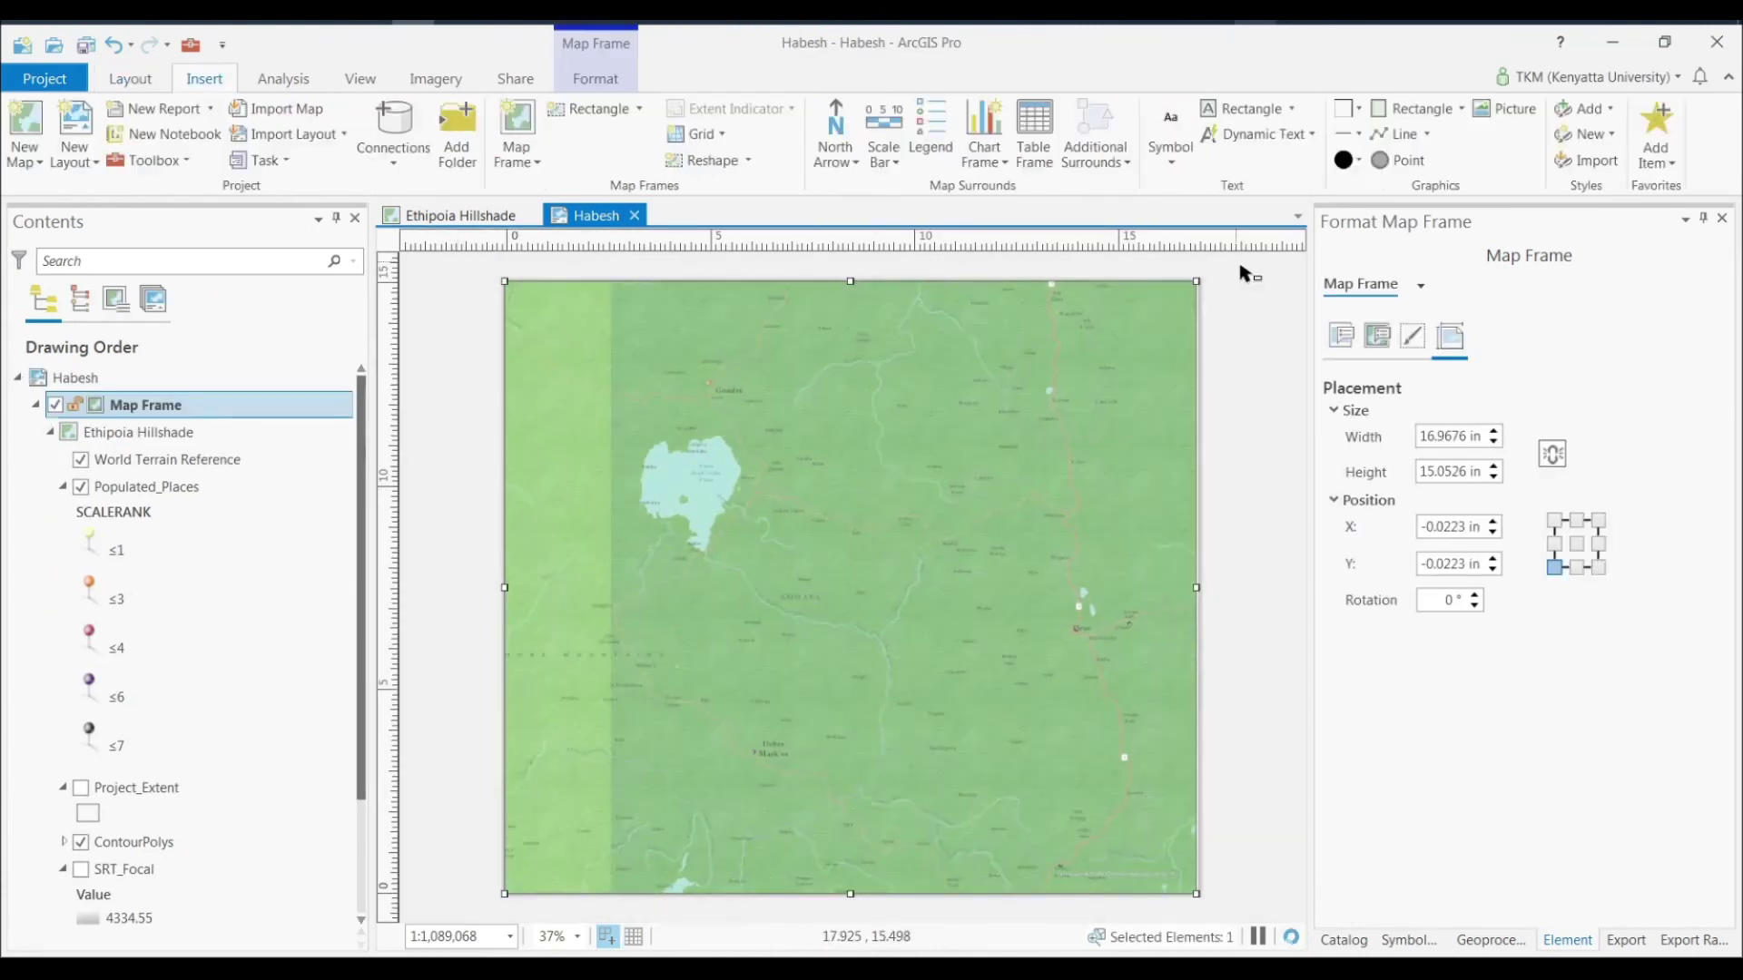
Step: Activate the map frame, pan its map so the lake sits nearer the page's upper edge, and close the activation
left_click(1380, 341)
left_click(1274, 454)
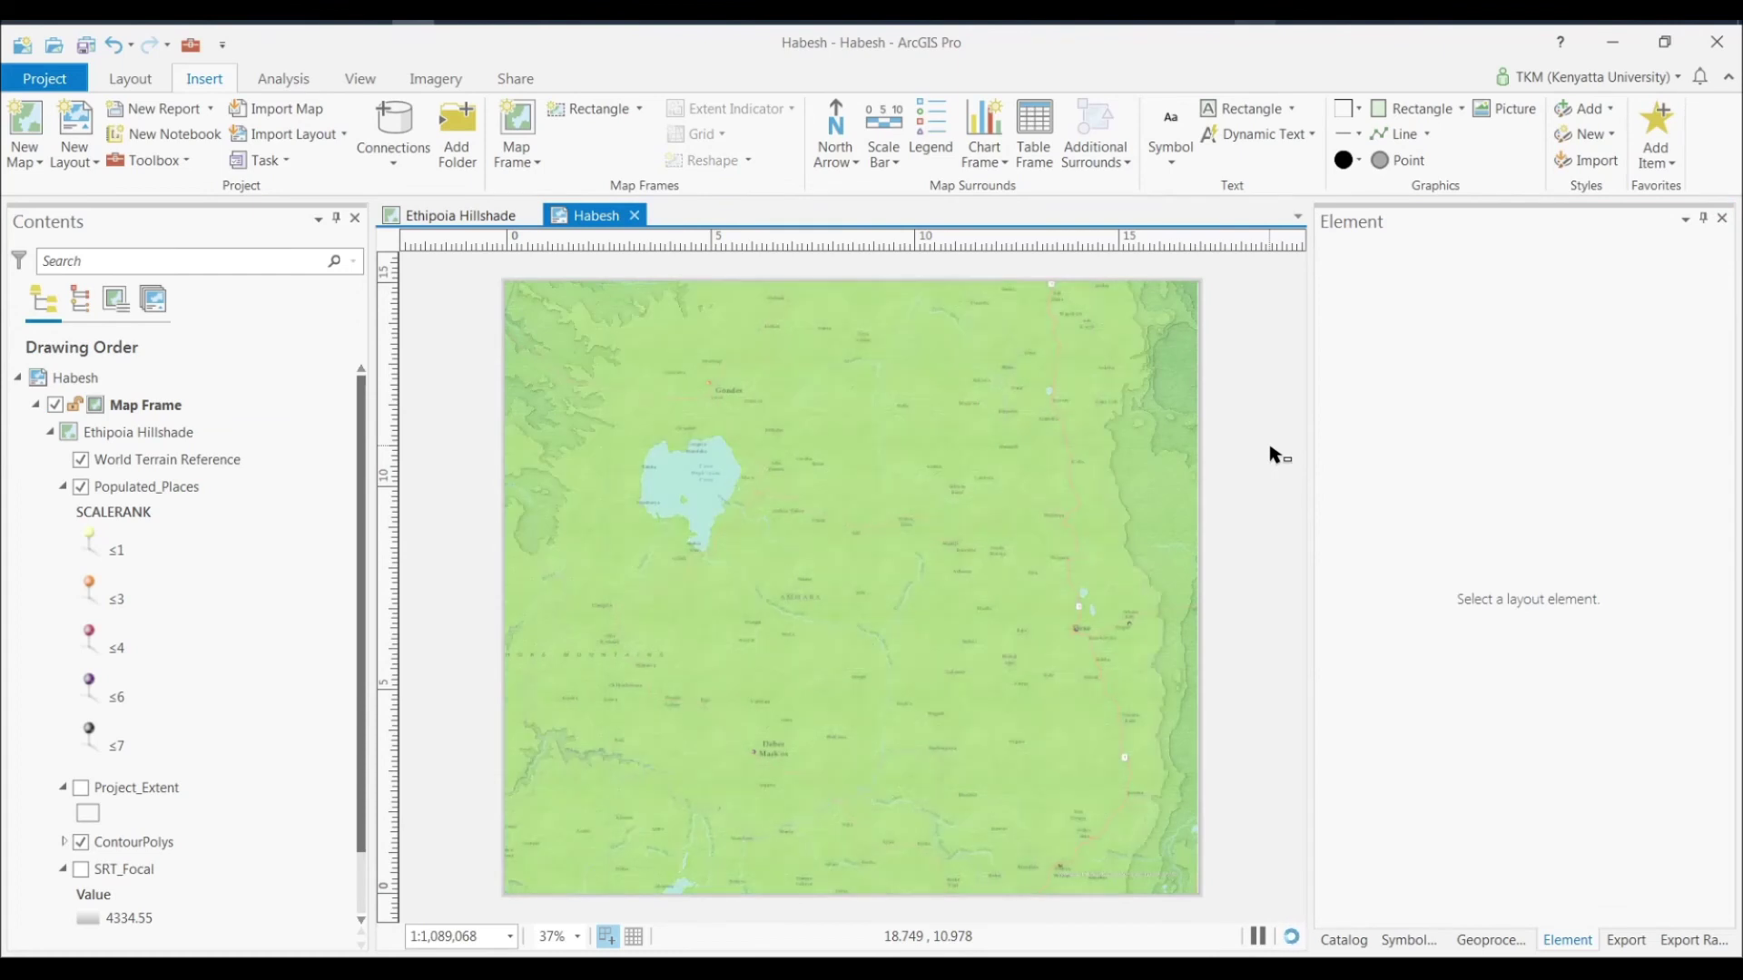
double_click(830, 601)
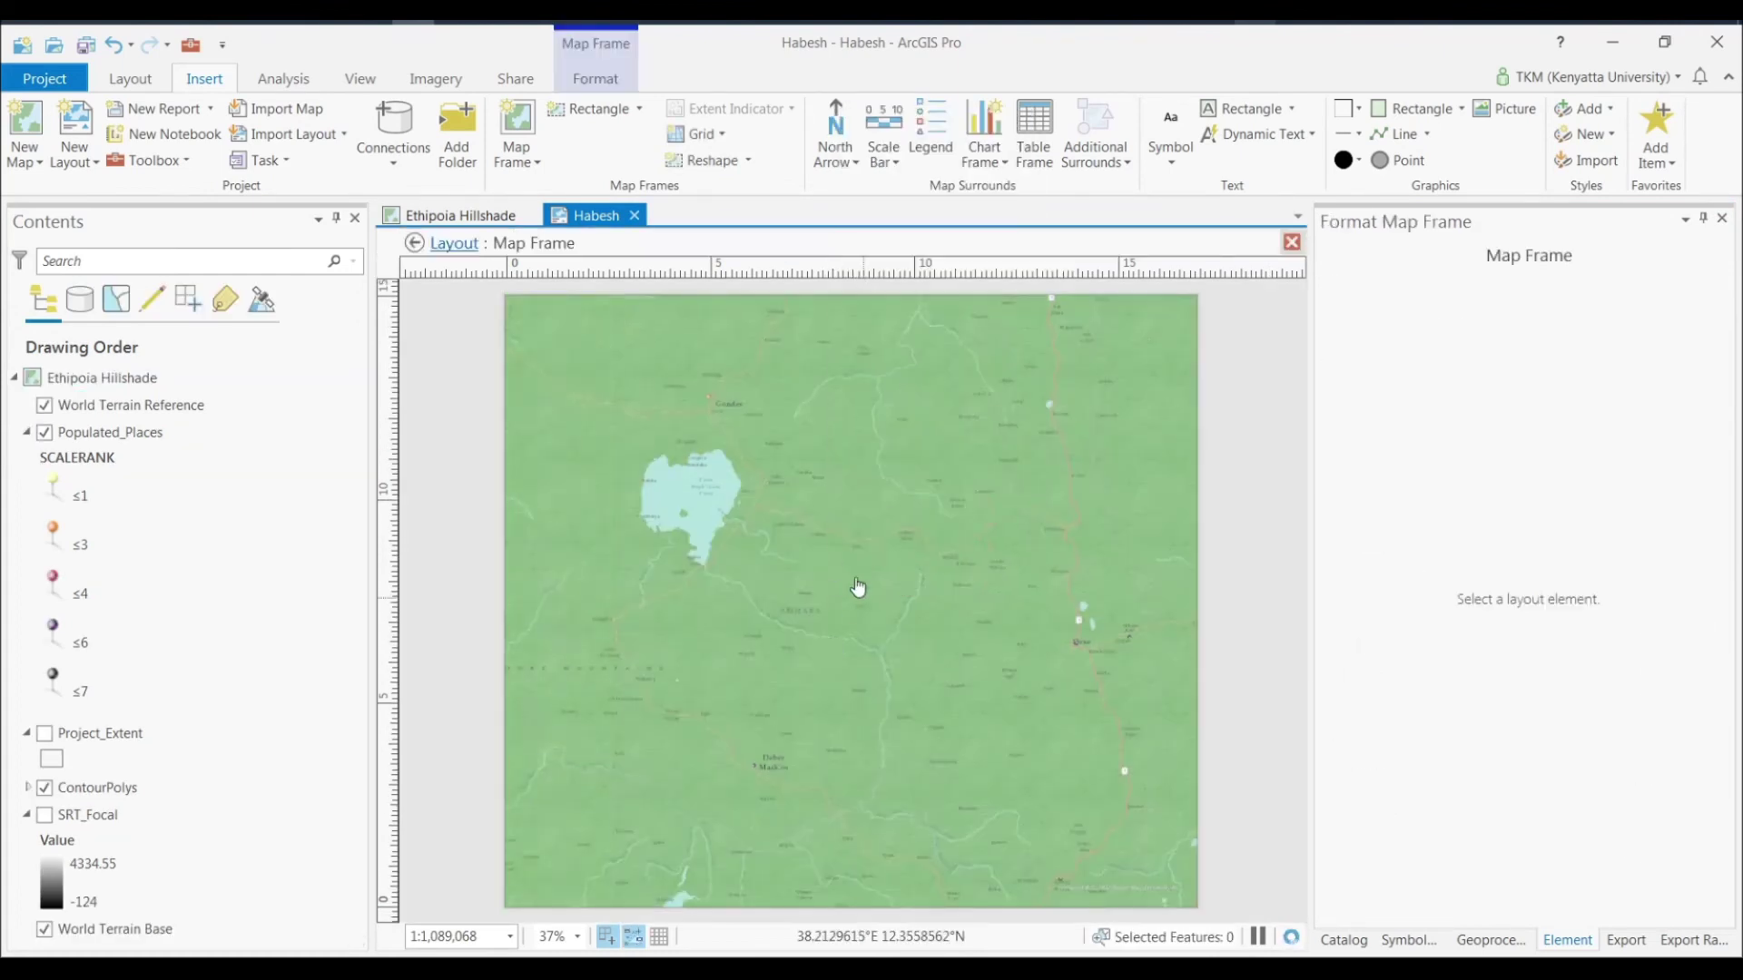
key("Escape")
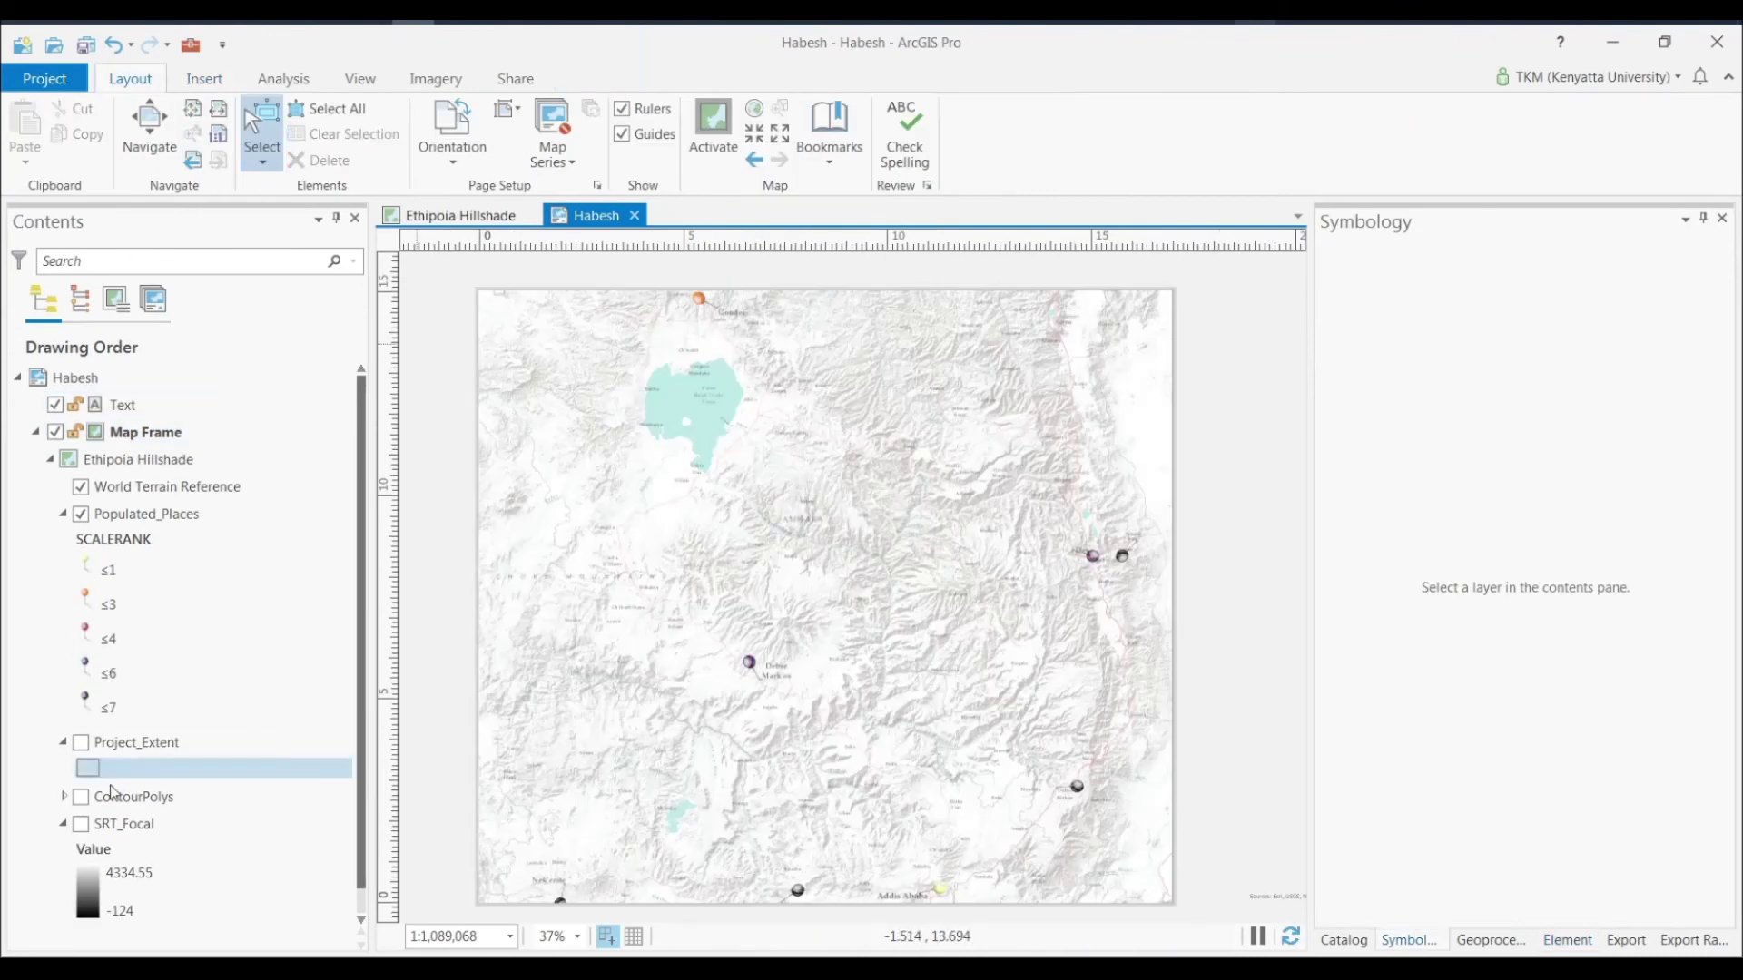
Step: Turn on the ContourPolys layer in the layout's map frame and save the project
left_click(82, 796)
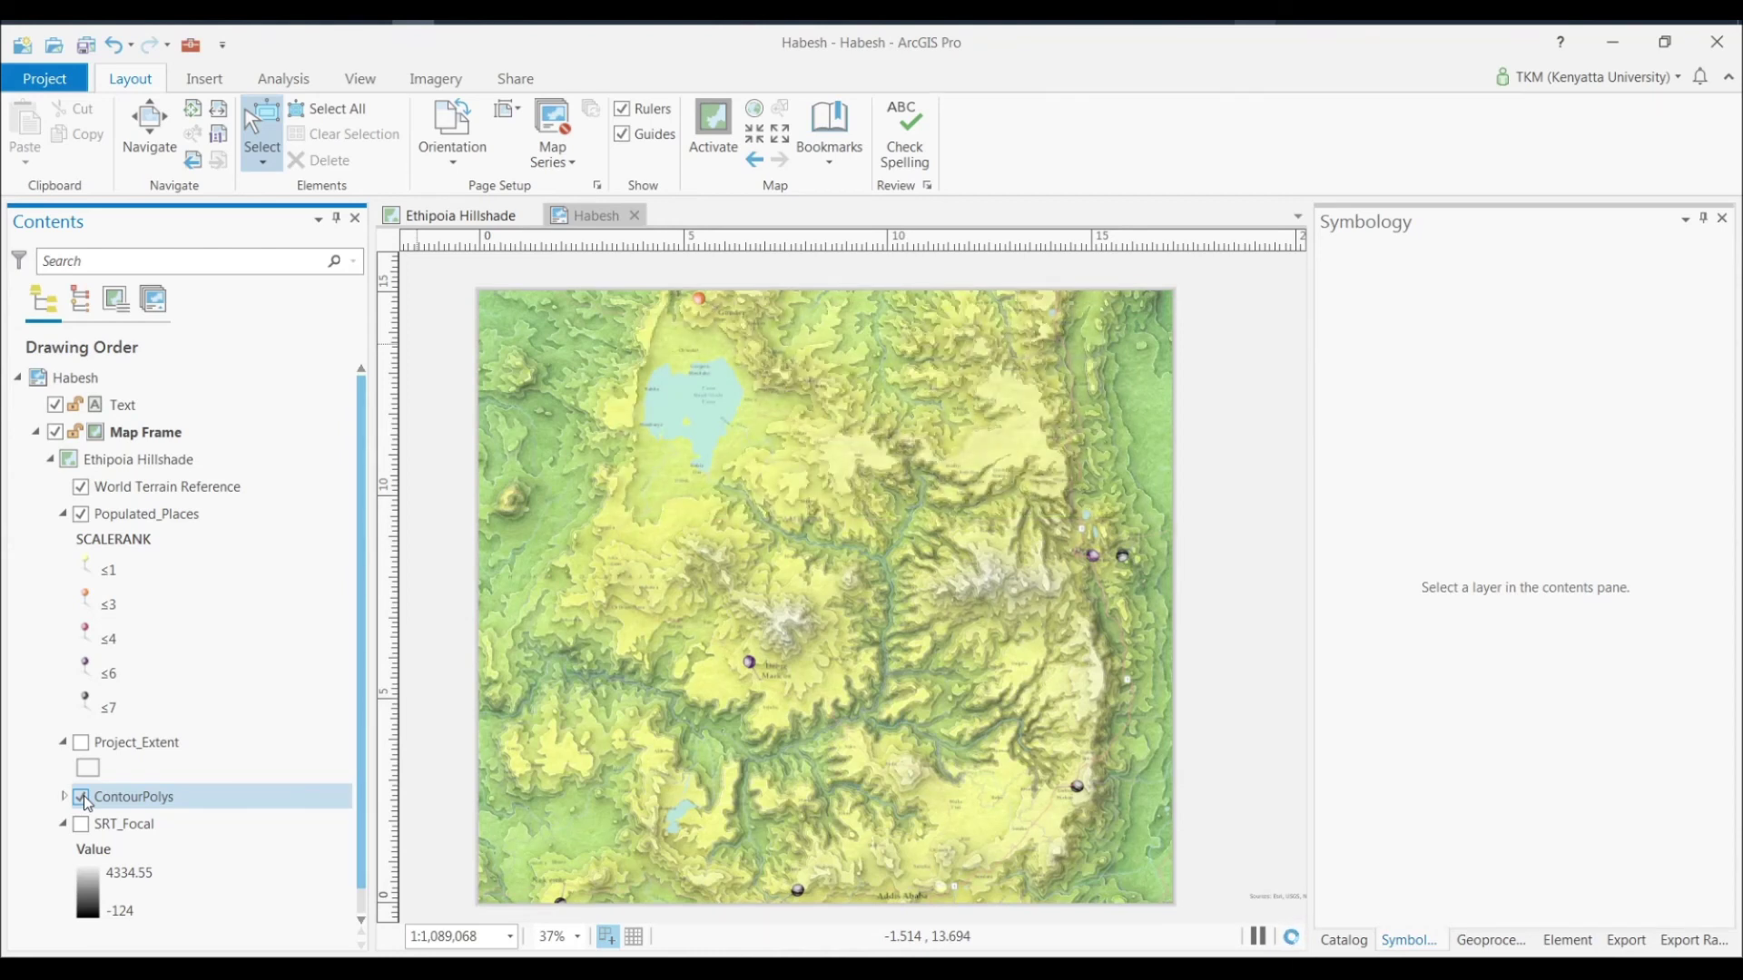
key("ctrl+s")
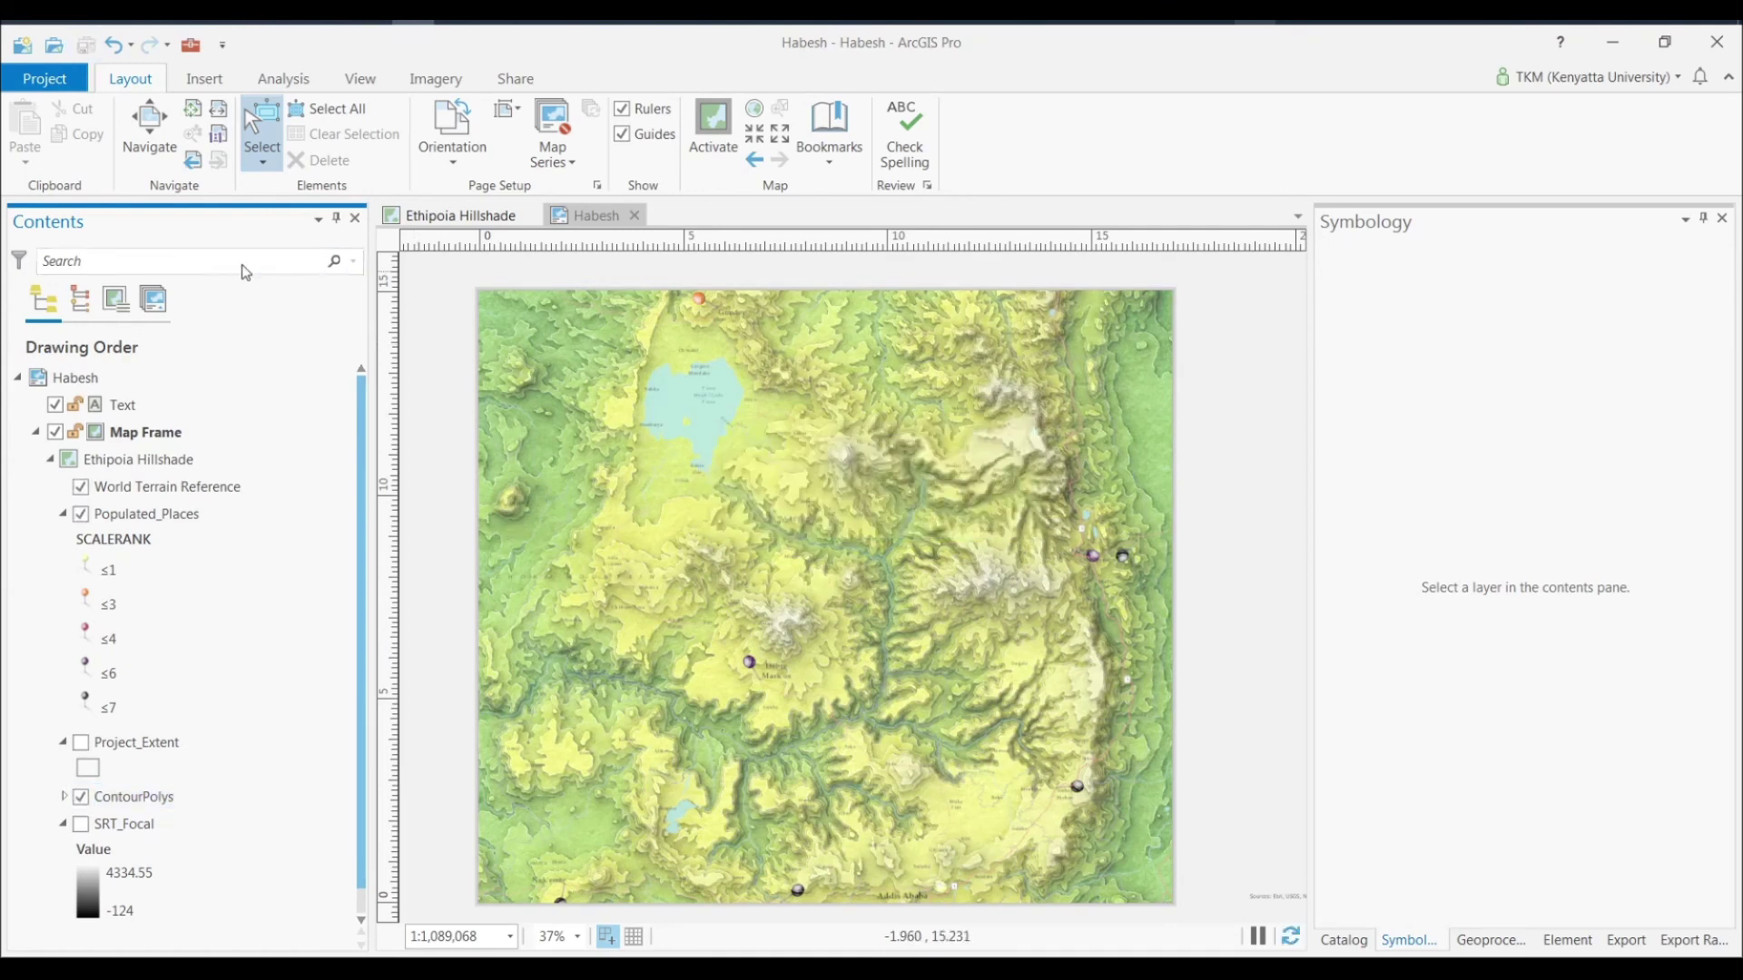
Step: Insert a straight text element near the page's upper edge reading "A SLICED TOPOGRAPHY OF ETHIOPIA"
left_click(204, 79)
left_click(1291, 108)
left_click(1273, 191)
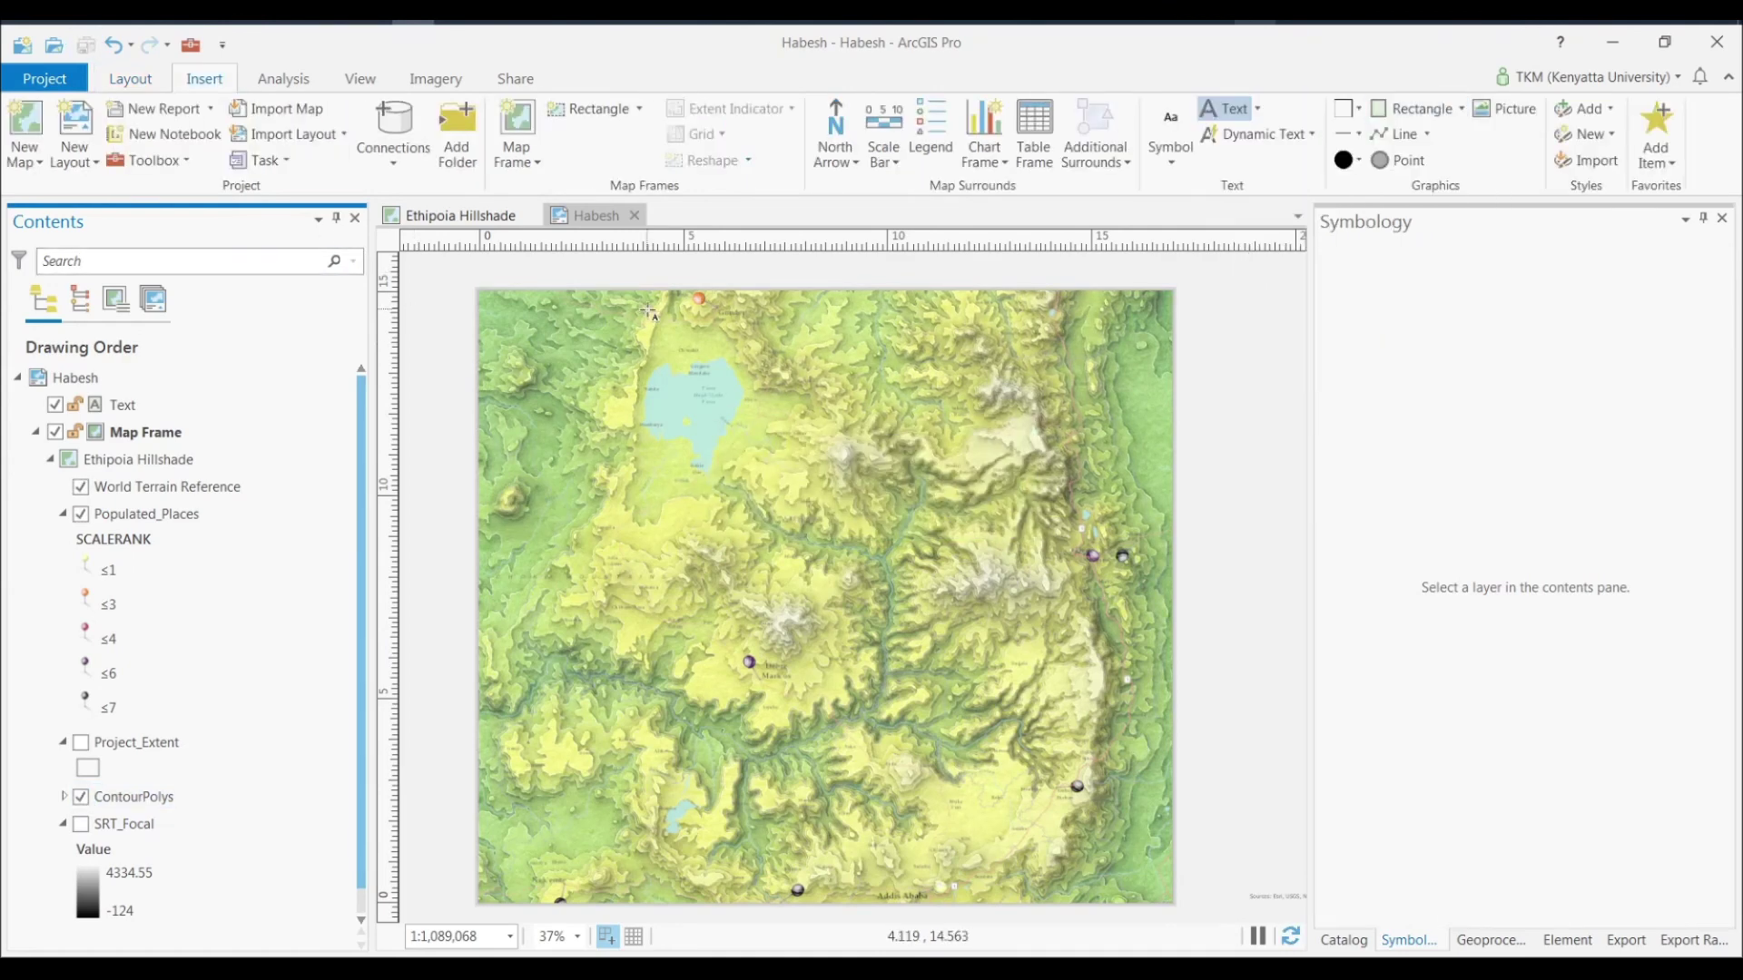
left_click(648, 311)
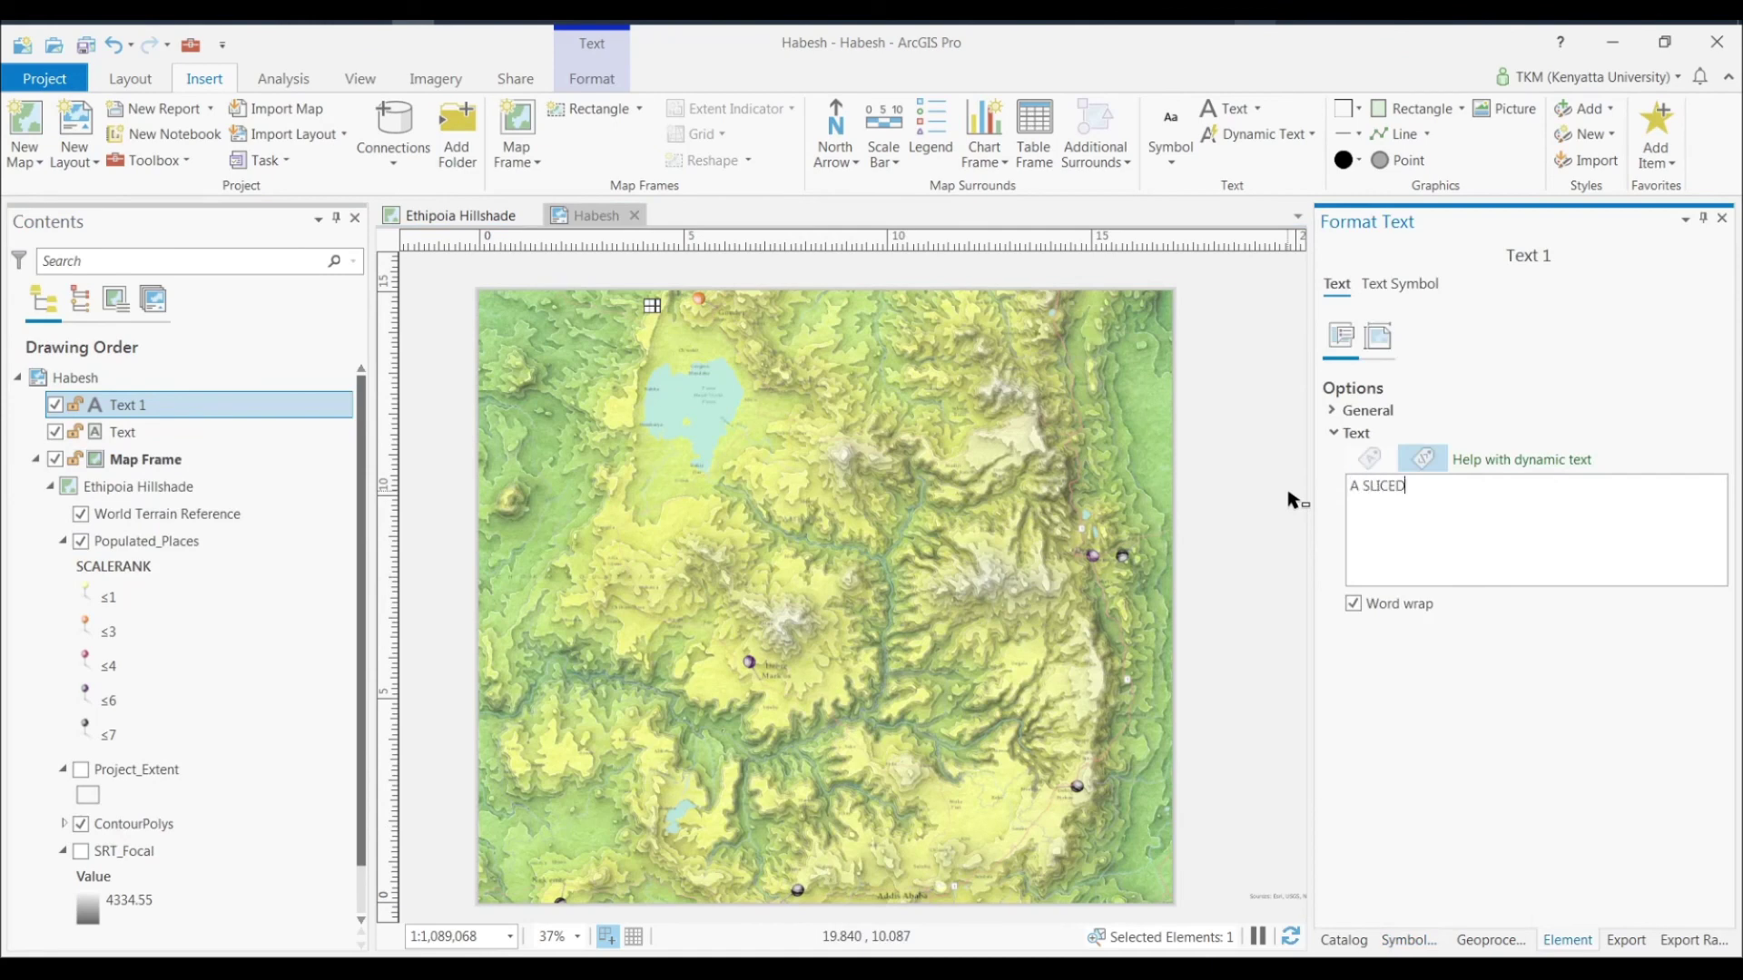
type("A SLICED TOPOGRAPHY OF ETHIOPIA")
Step: Set the title's font to Cake Frosting and its text fill symbol to the PaperCut polygon symbol
left_click(1412, 286)
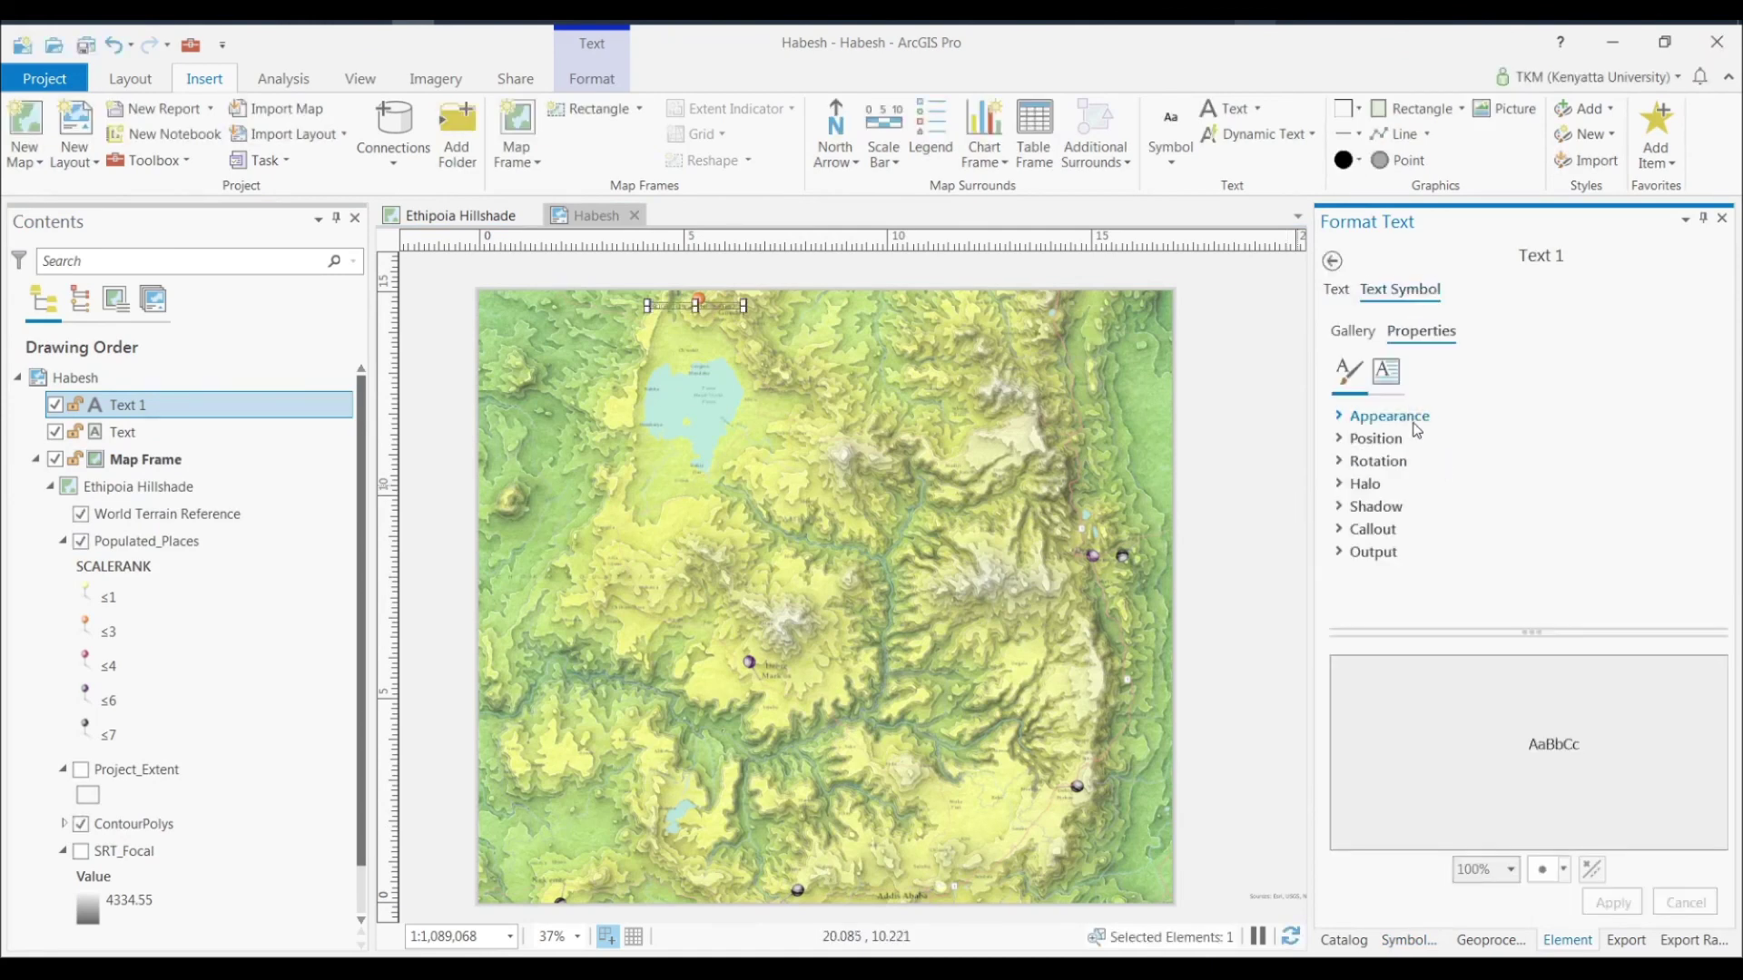
left_click(1407, 417)
left_click(1704, 442)
scroll(1616, 581, "up", 20)
left_click(1597, 563)
left_click(1704, 534)
left_click(1620, 713)
left_click(346, 422)
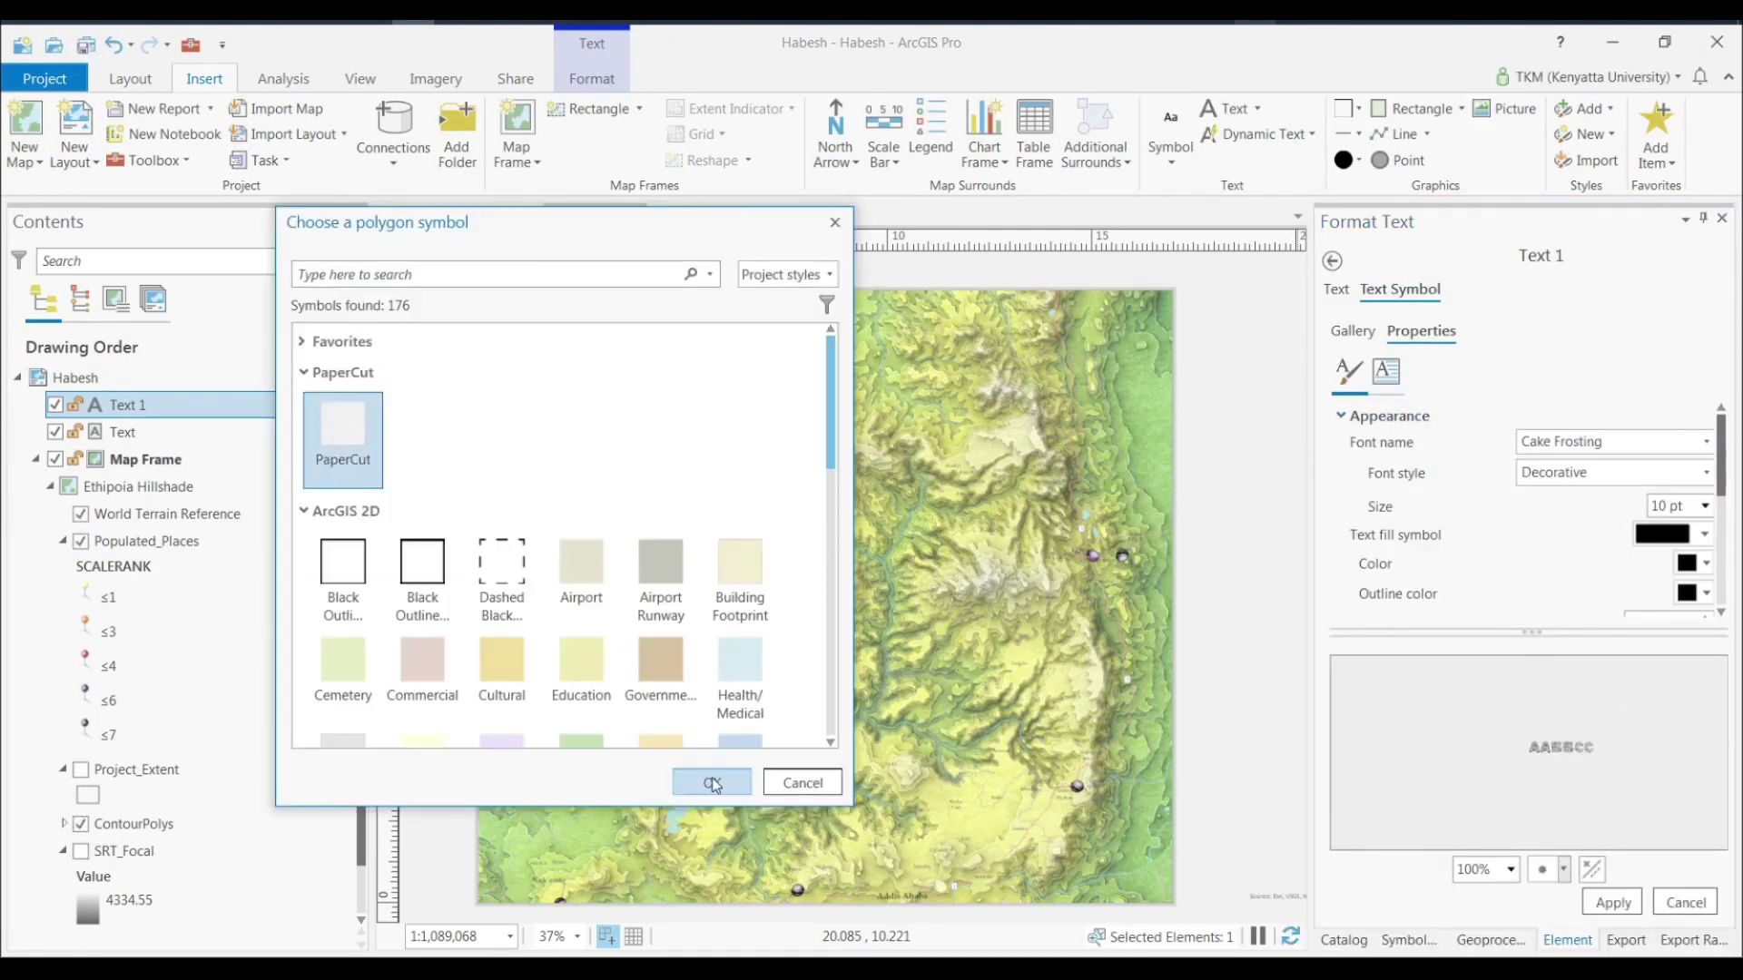
left_click(713, 783)
Step: Give the title an olive fill colour and a size of 36 pt, and move it toward the page's horizontal middle
left_click(1706, 564)
left_click(1714, 180)
left_click(1705, 506)
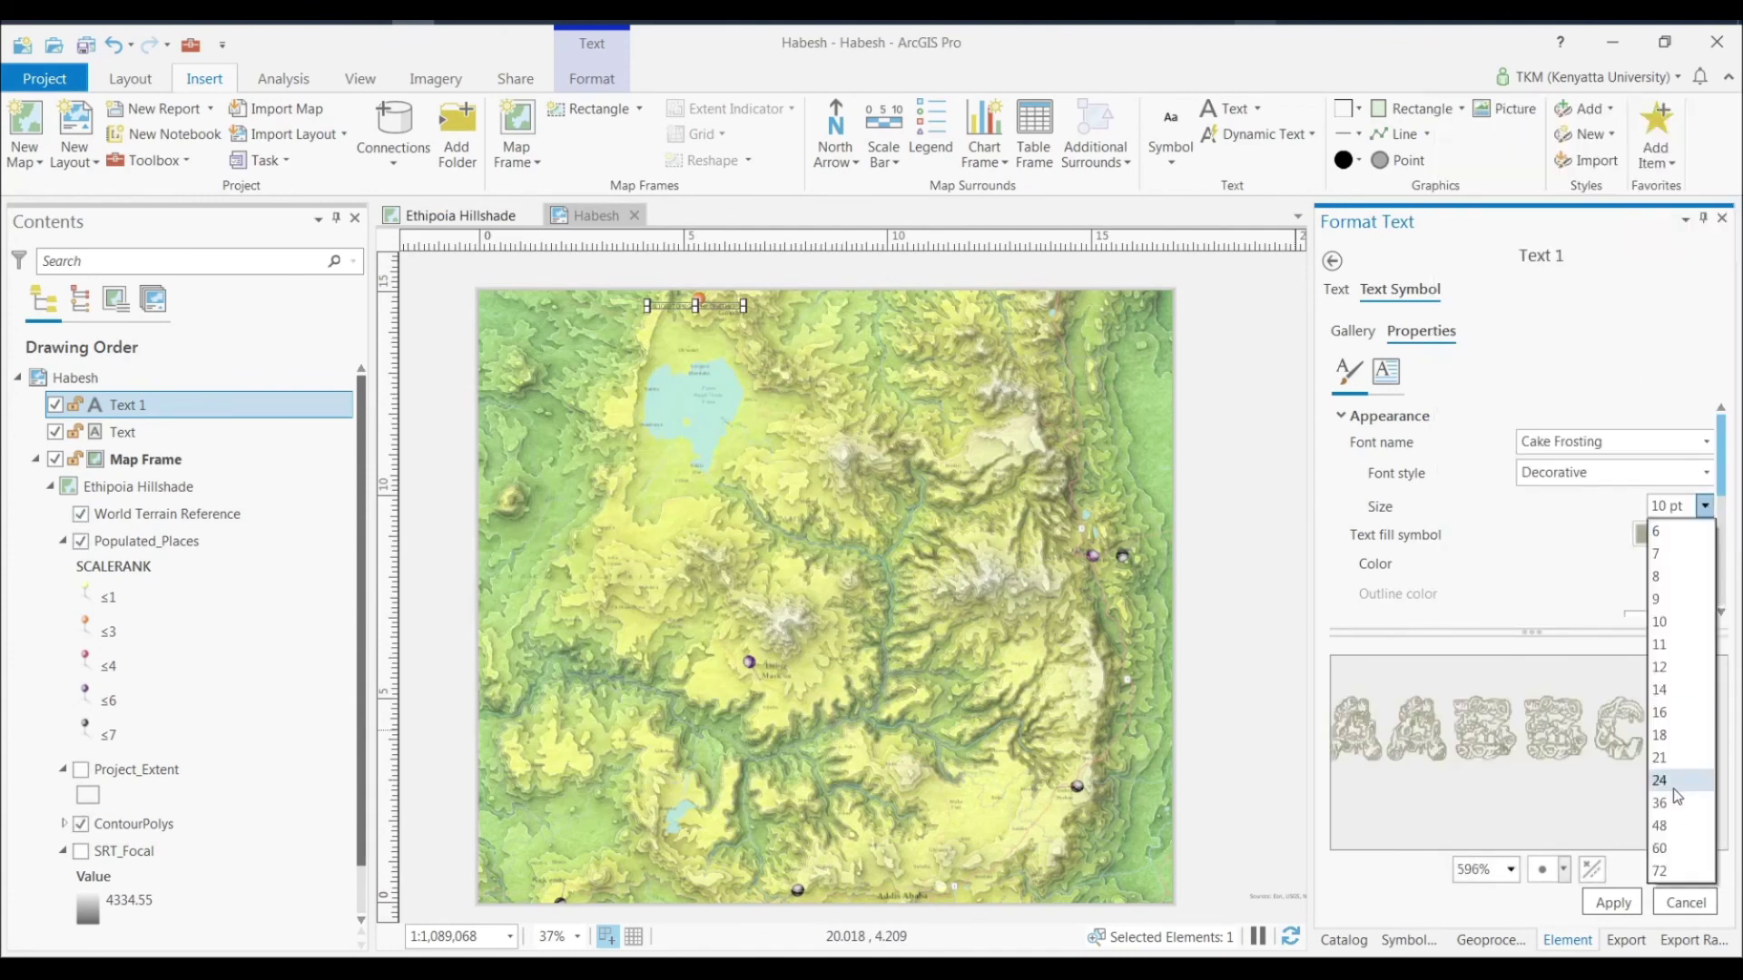
left_click(1670, 776)
left_click_drag(943, 304, 907, 301)
Step: Change the title's font to Old Rubber Stamp, apply it, and shift the title slightly lower on the page
left_click(1706, 442)
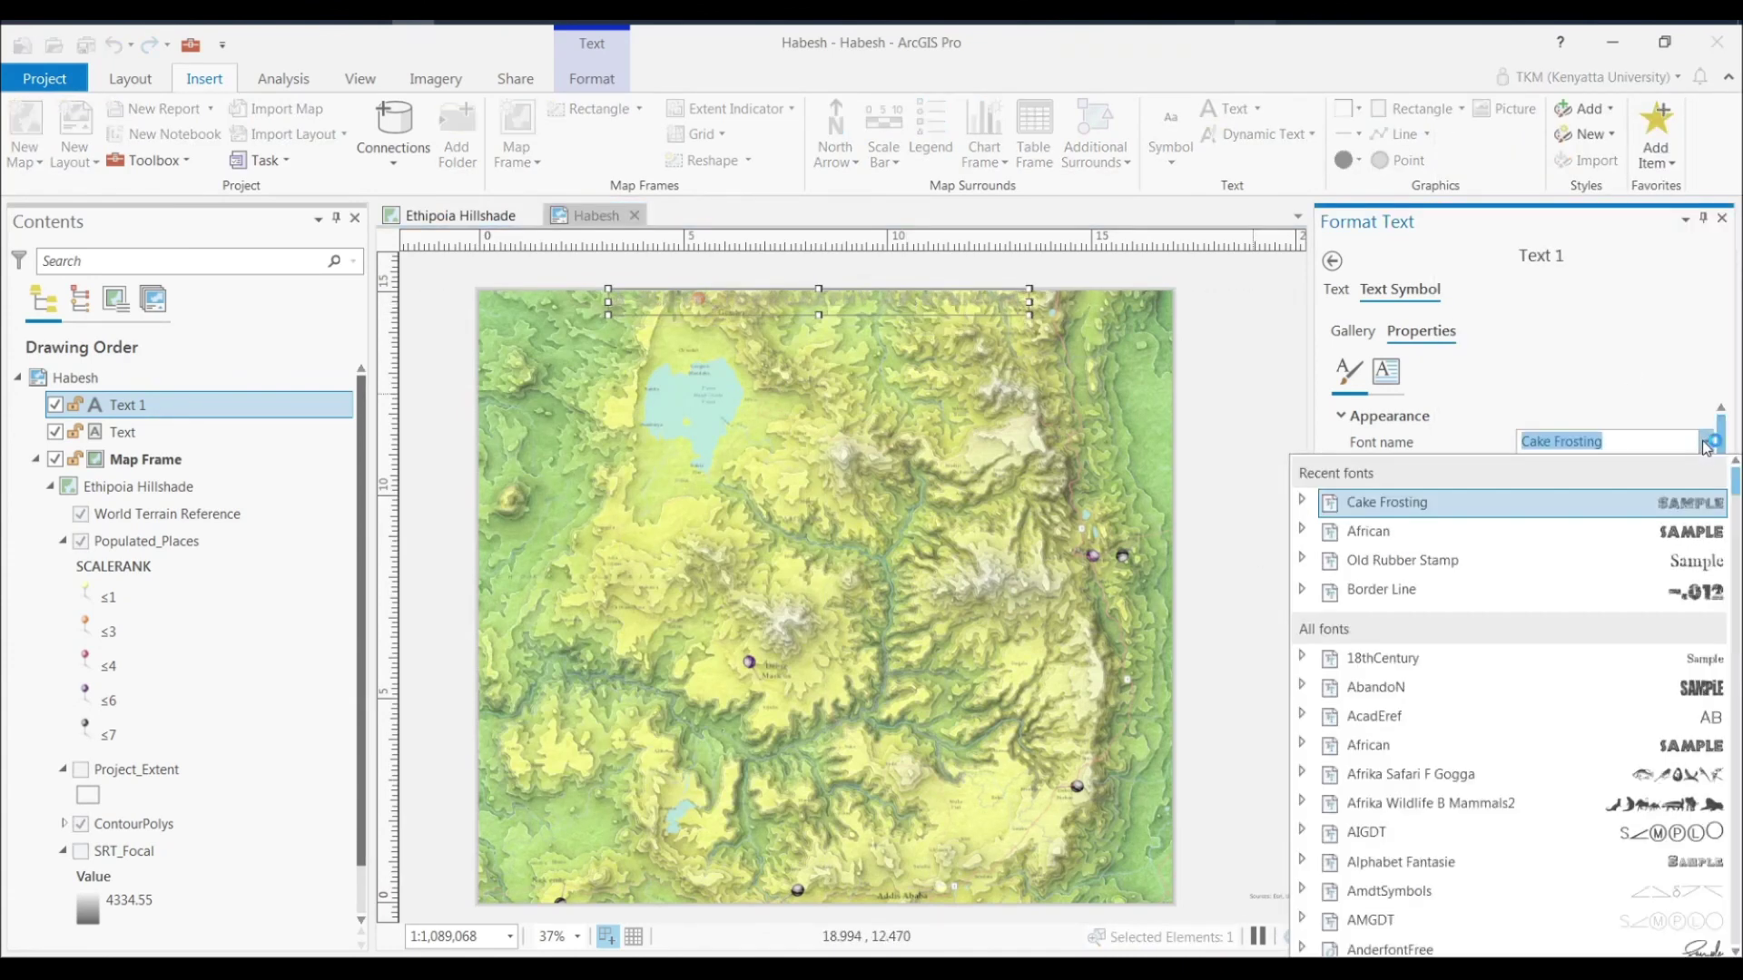
left_click(1578, 563)
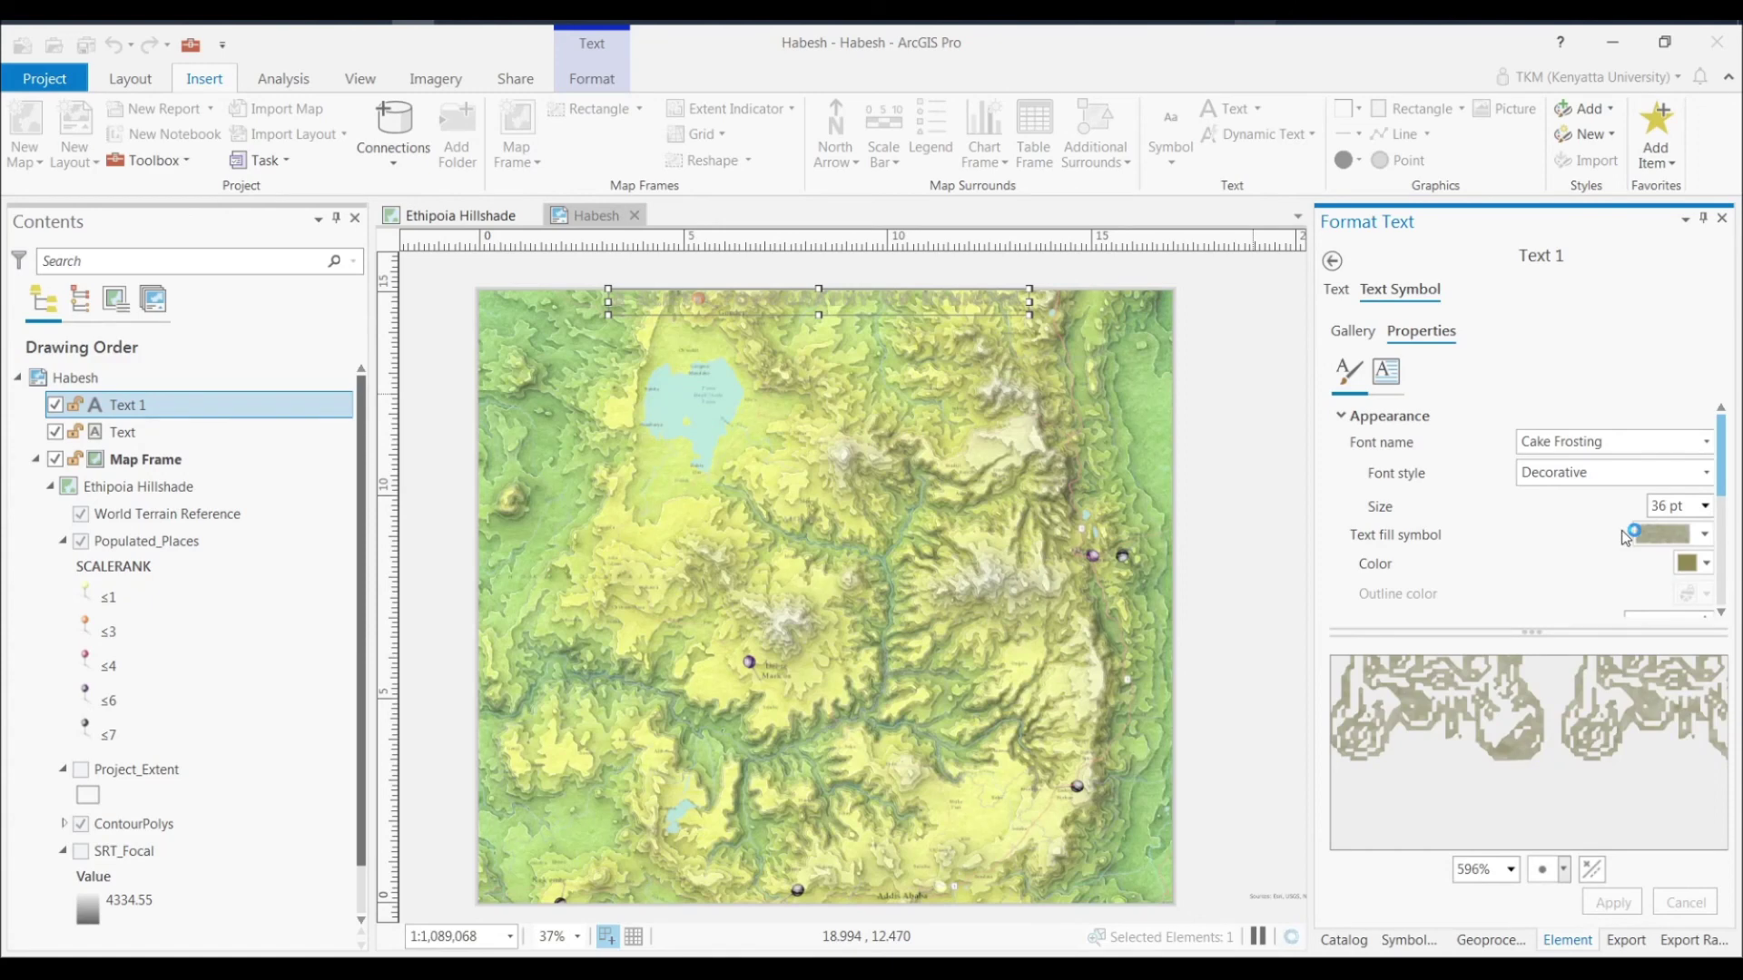
left_click(1706, 445)
left_click(1685, 572)
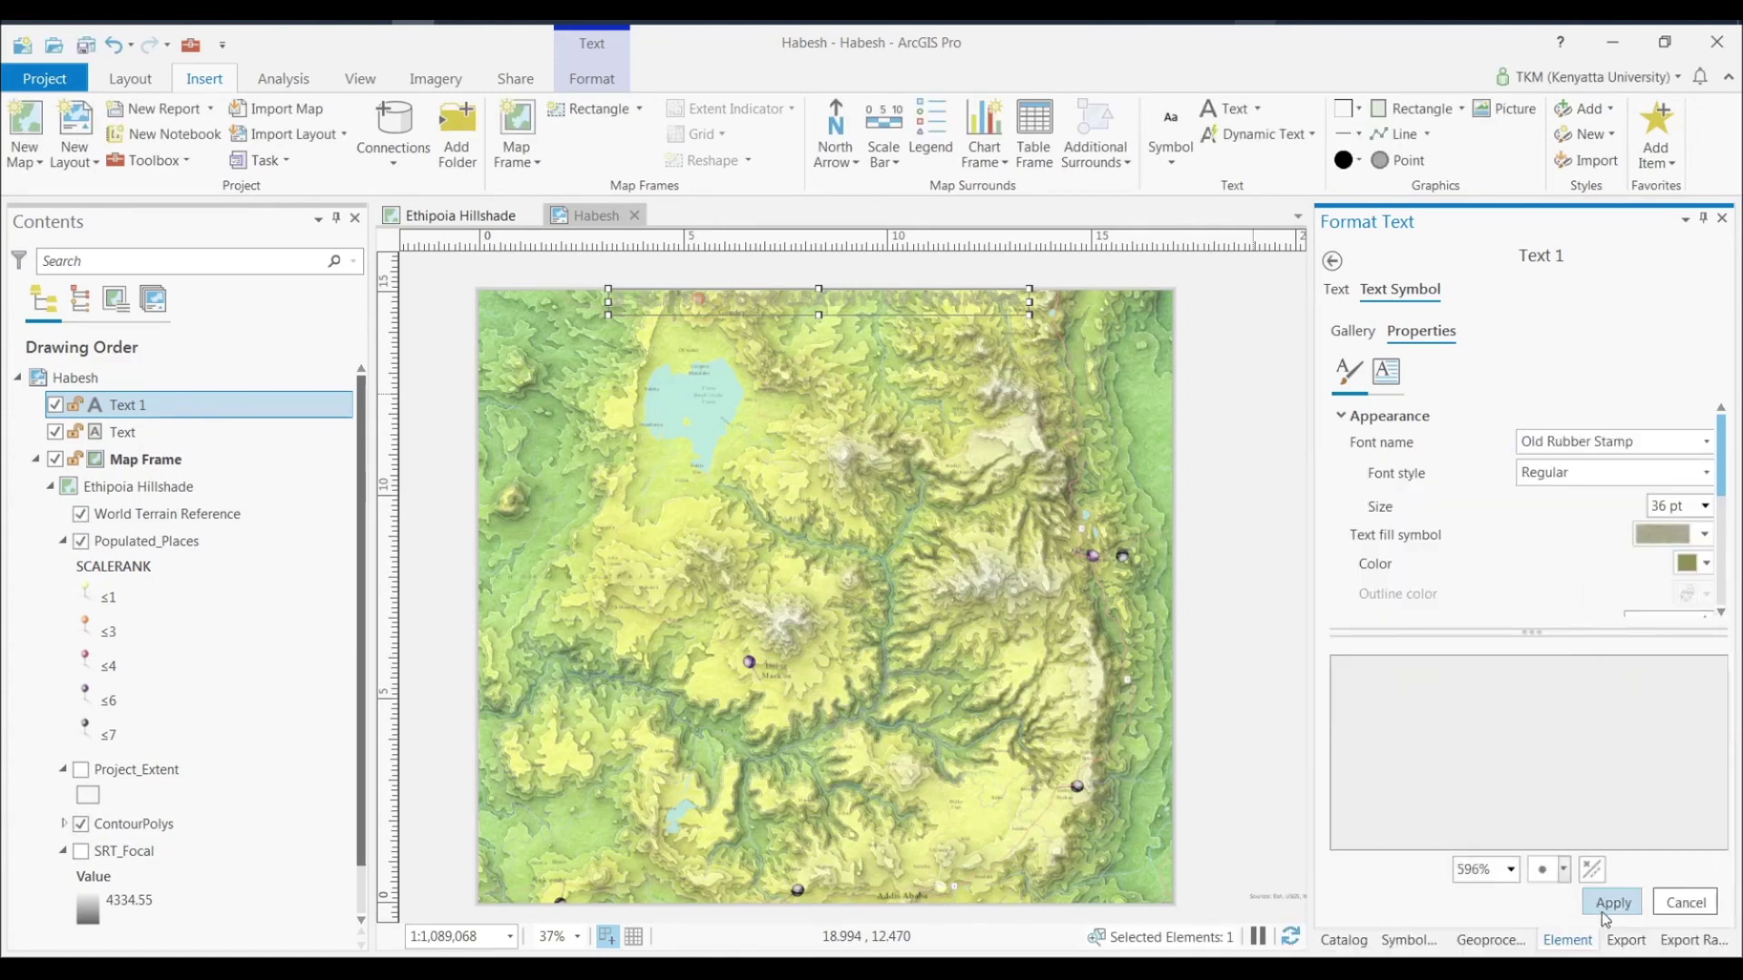
left_click(1607, 909)
left_click_drag(911, 297, 879, 321)
Step: Try a green patterned polygon symbol from the symbol gallery as the title's text fill
left_click(1705, 535)
left_click(1625, 684)
scroll(385, 515, "down", 5)
left_click(499, 513)
left_click(665, 588)
left_click(711, 783)
left_click(1613, 902)
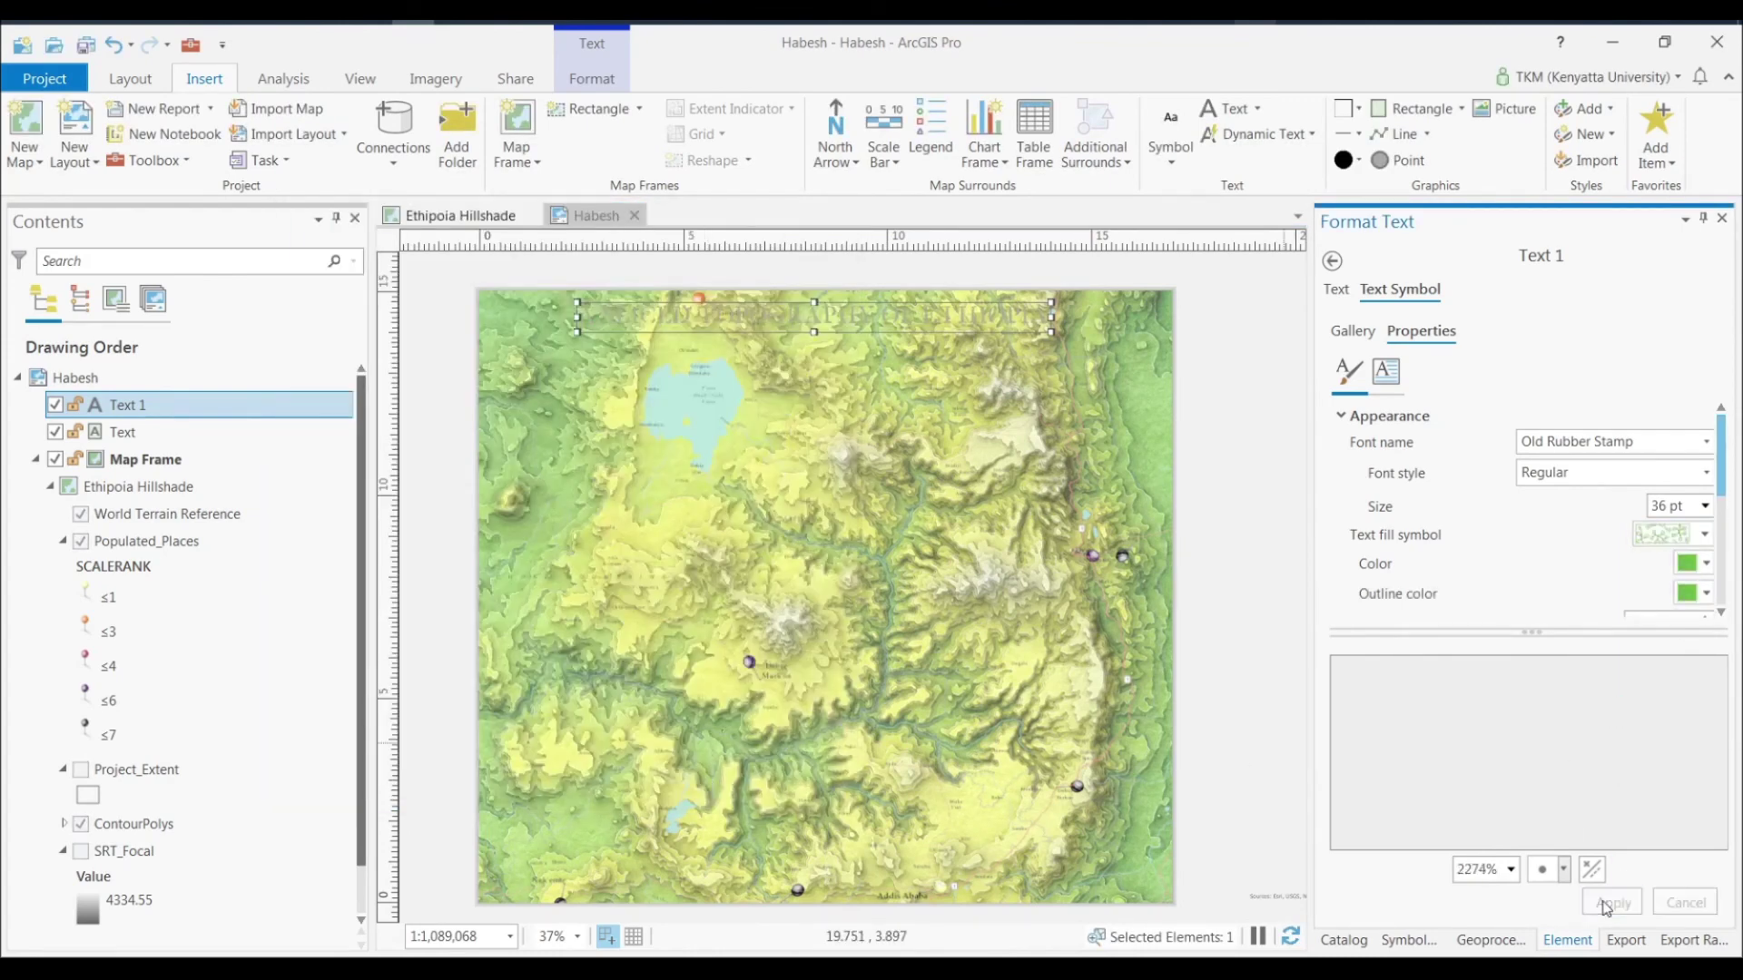
Step: Set the title's patterned fill colour to black and its outline colour to yellow, applying both
left_click(1705, 562)
left_click(1457, 382)
left_click(1613, 902)
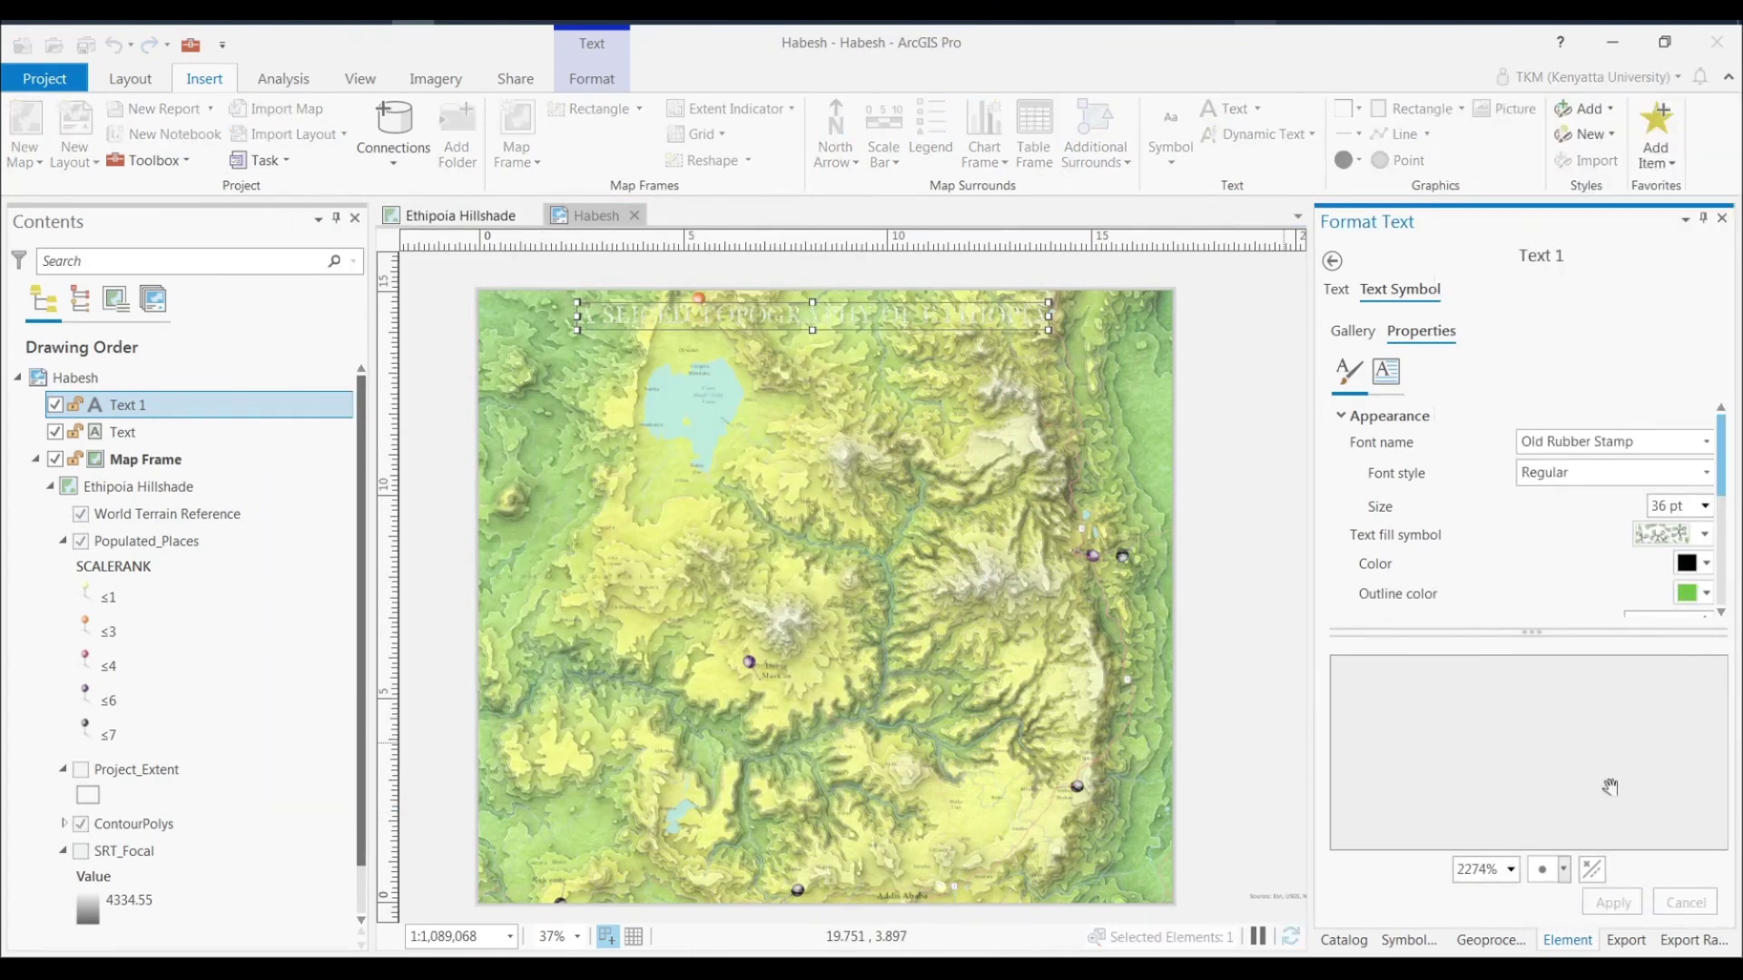
left_click(1705, 593)
left_click(1552, 395)
left_click(1613, 903)
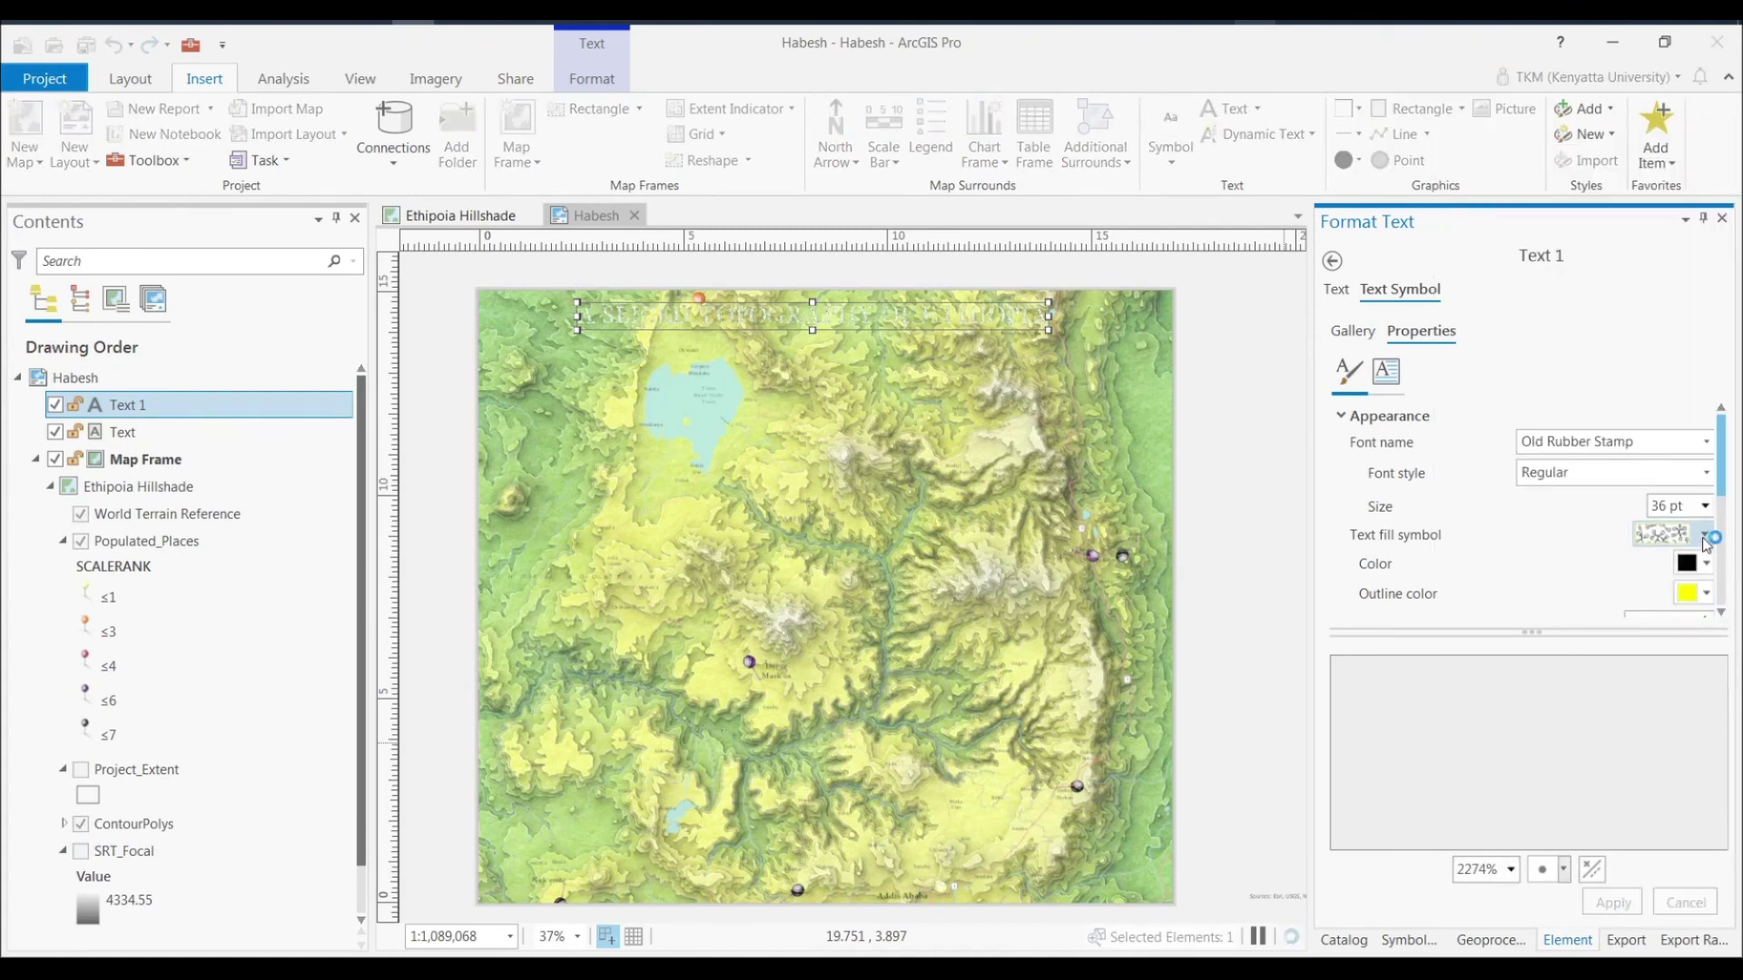
Step: Replace the title's text fill with the grey-and-white symbol that has a black outline, and apply it
left_click(1704, 536)
left_click(1657, 649)
left_click(1613, 903)
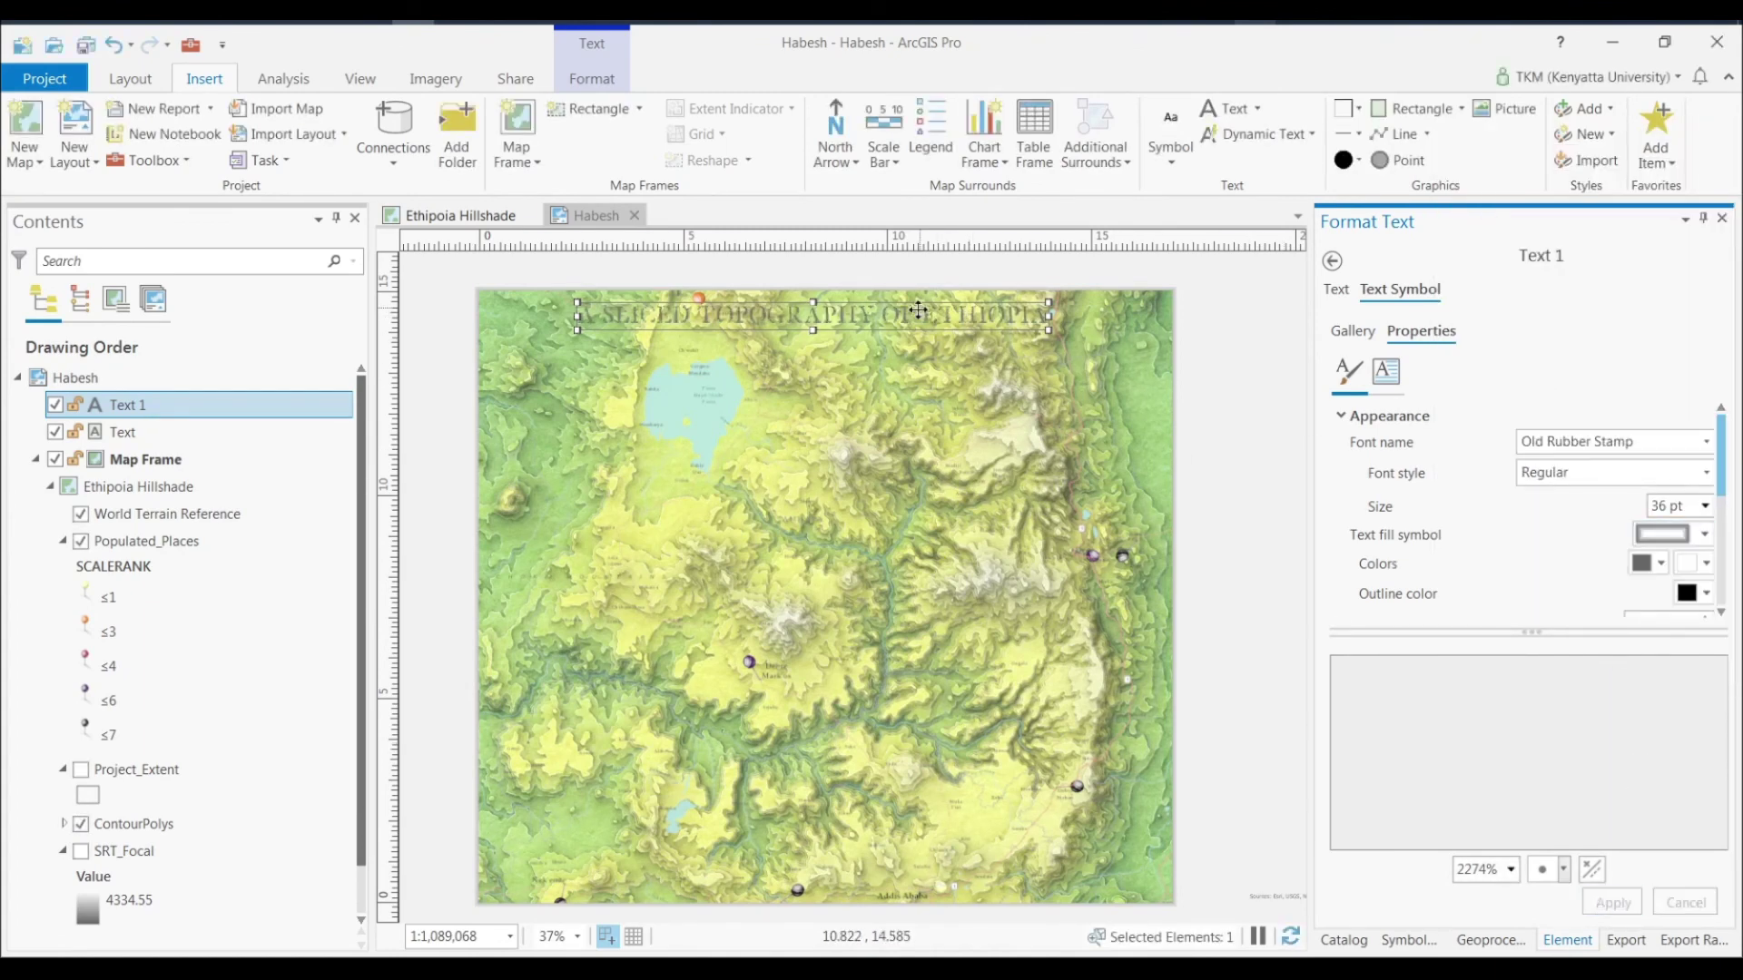
Step: Align the title to the horizontal centre of the layout page and save the project
left_click_drag(918, 310, 909, 313)
right_click(1038, 309)
mouse_move(1194, 576)
left_click(1322, 809)
right_click(961, 311)
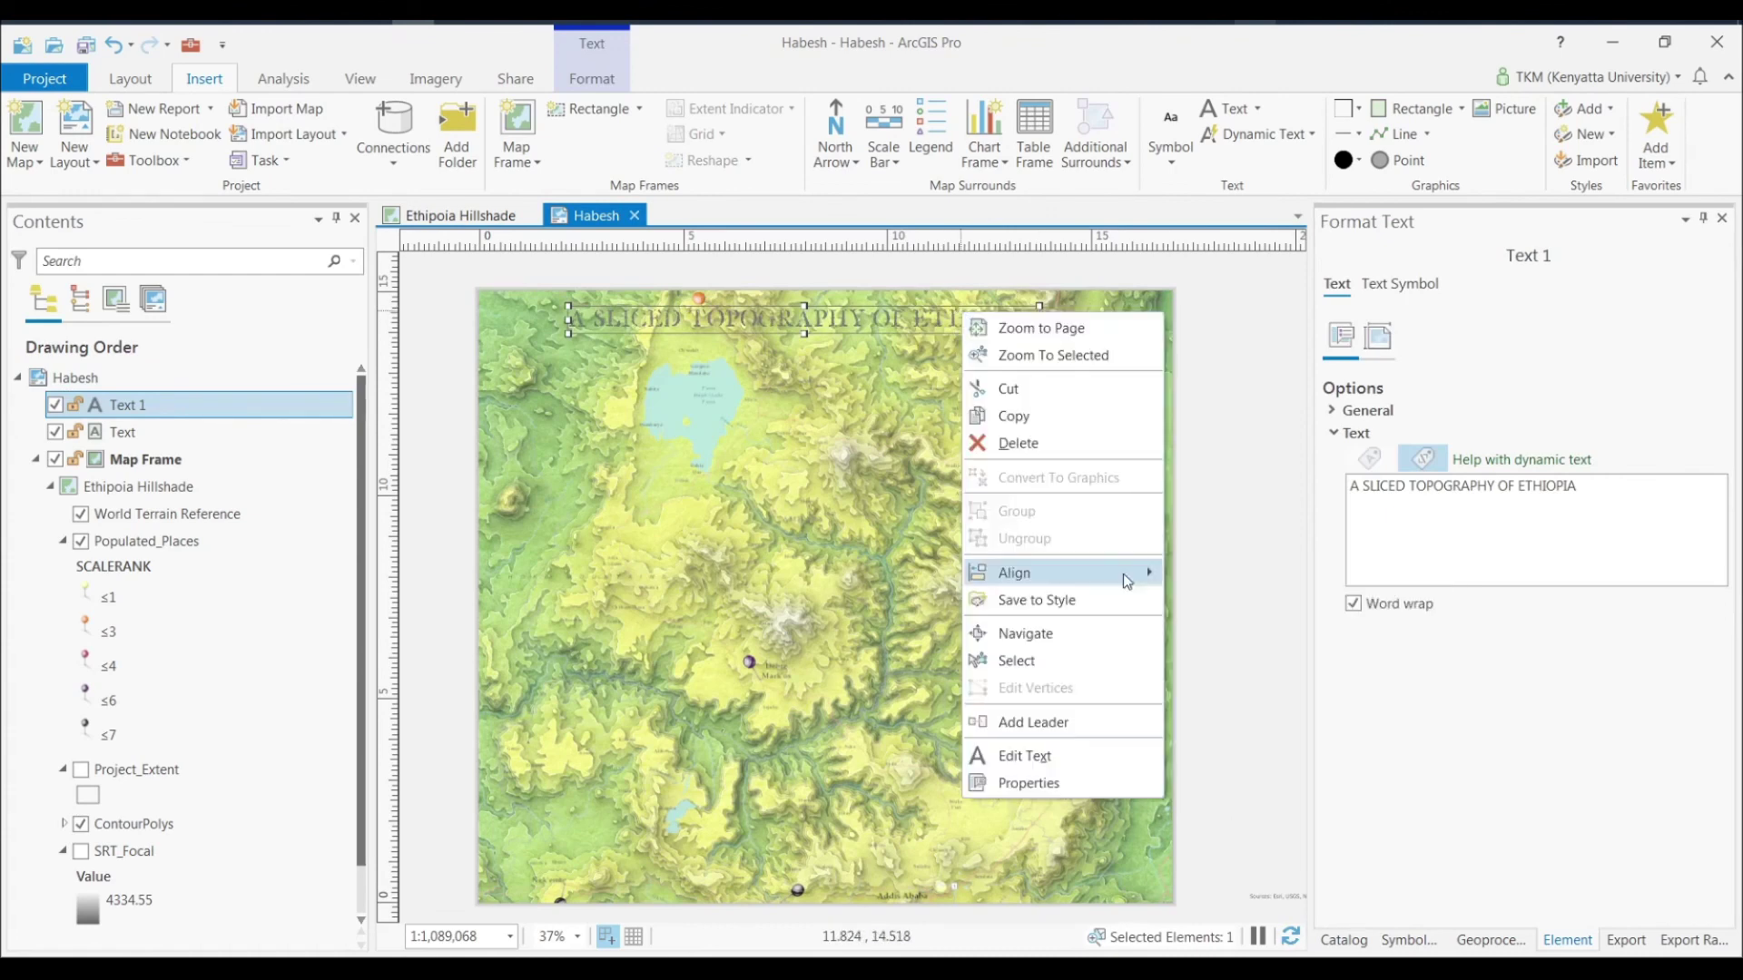
mouse_move(1126, 581)
left_click(1216, 600)
key("Escape")
key("ctrl+s")
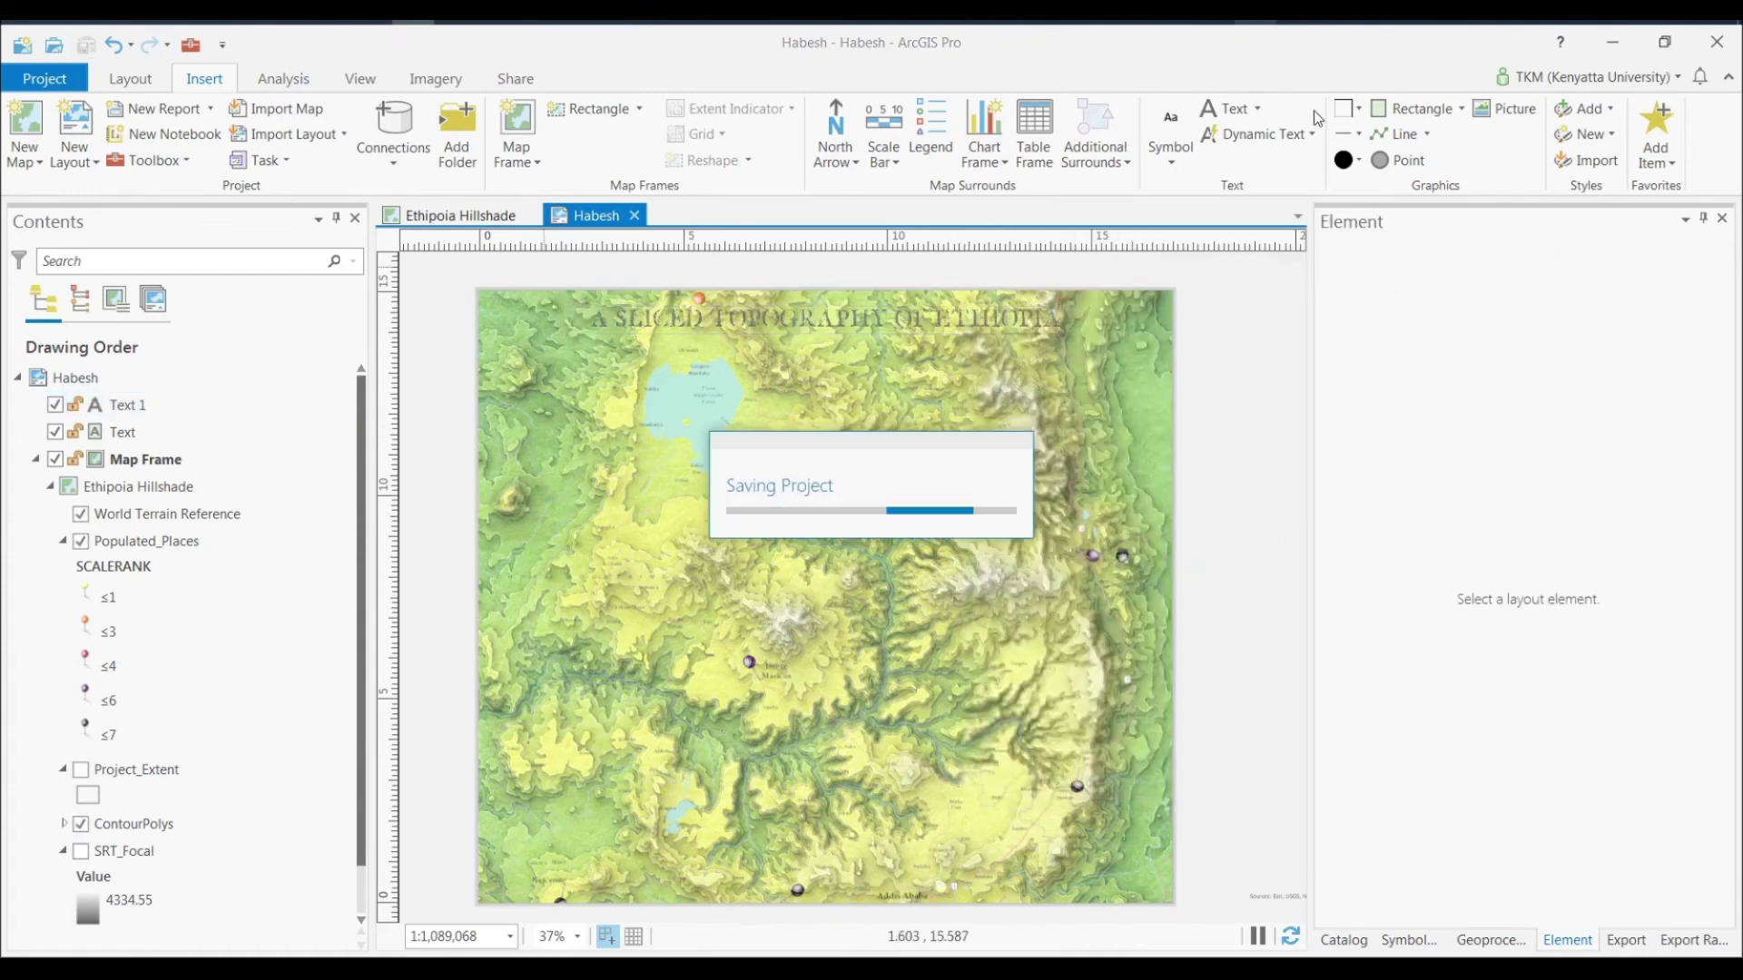
Step: Open the layout export settings and move the map credits text inside the page's lower-right corner
left_click(515, 79)
left_click(587, 136)
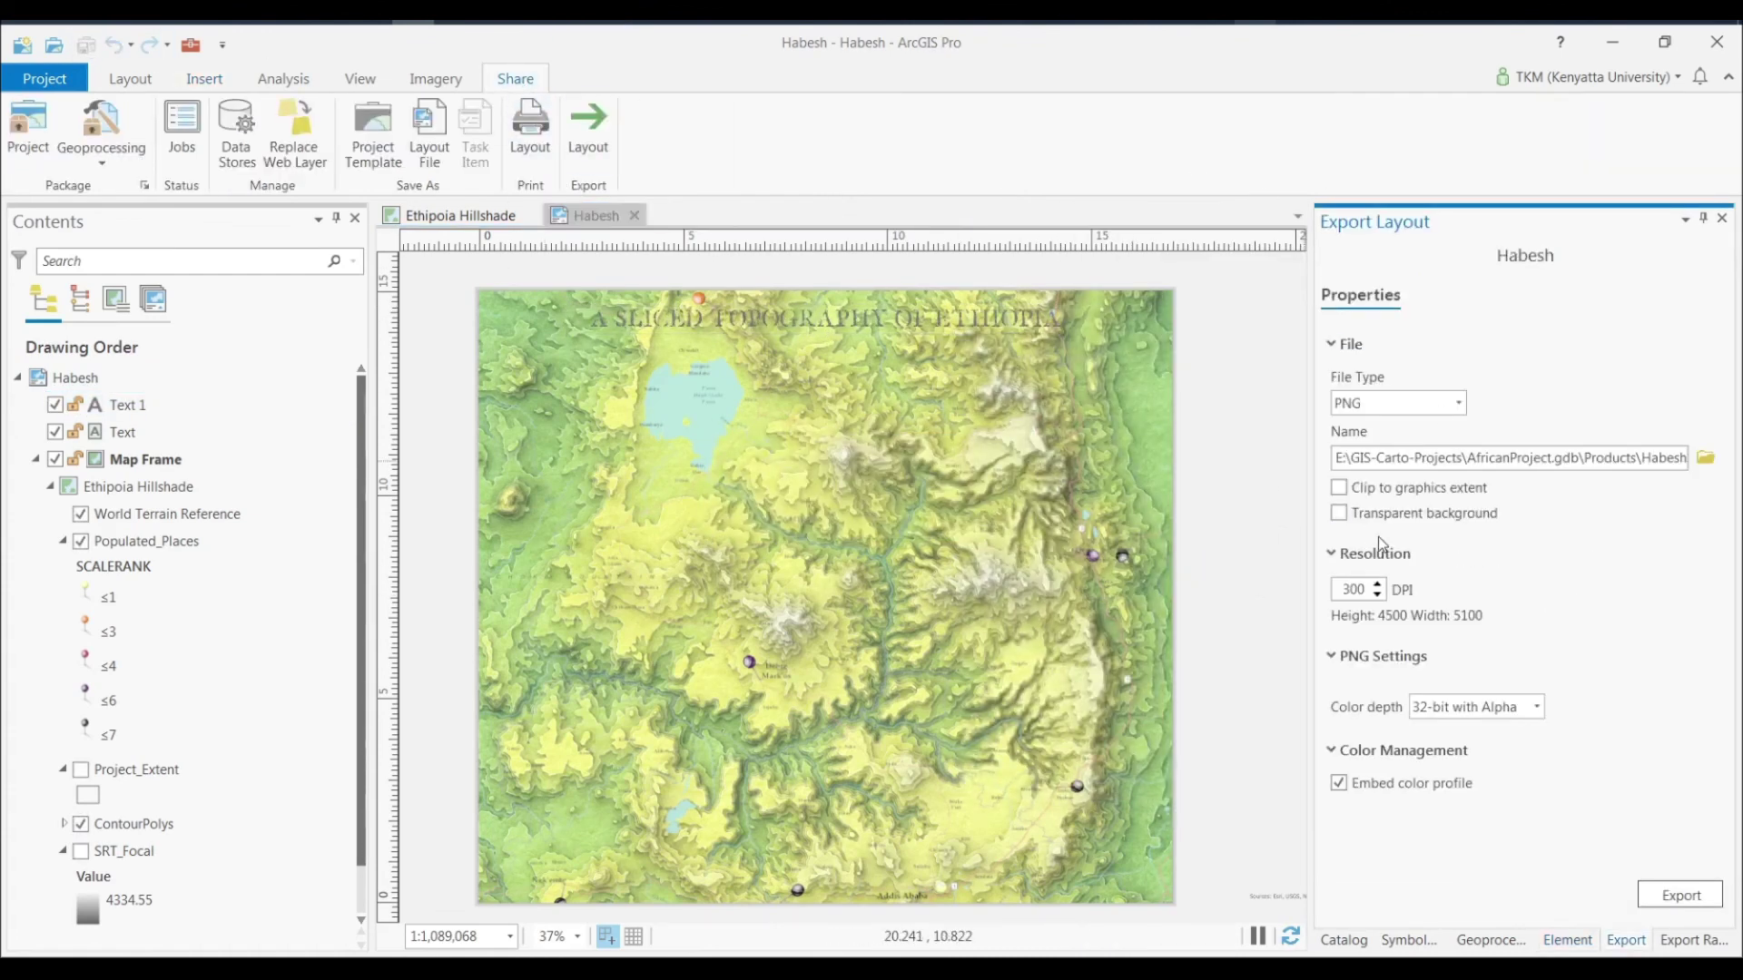
left_click_drag(1280, 897, 1012, 901)
left_click(1247, 862)
left_click_drag(1132, 899, 1182, 899)
Step: Export the layout as Habesh.png into E:\GIS-Carto-Projects\Habesh.gdb\Data and open the exported image
left_click(1705, 458)
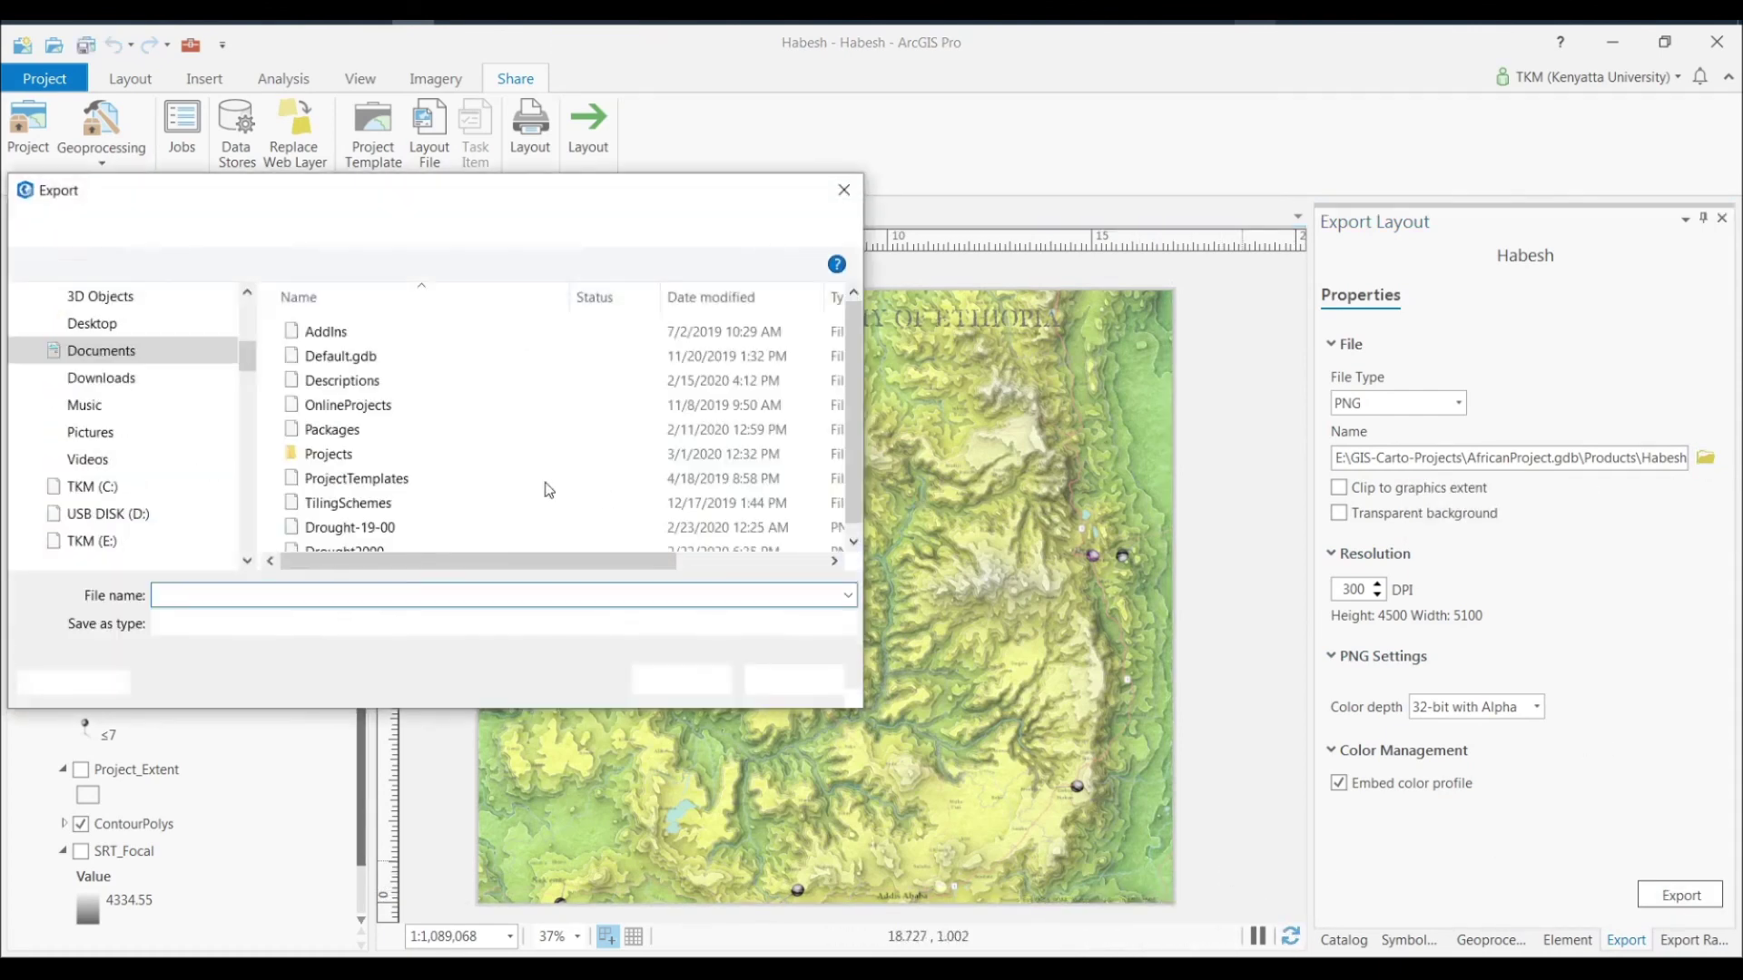
left_click(362, 343)
scroll(382, 363, "down", 5)
double_click(419, 397)
scroll(390, 482, "down", 5)
double_click(358, 333)
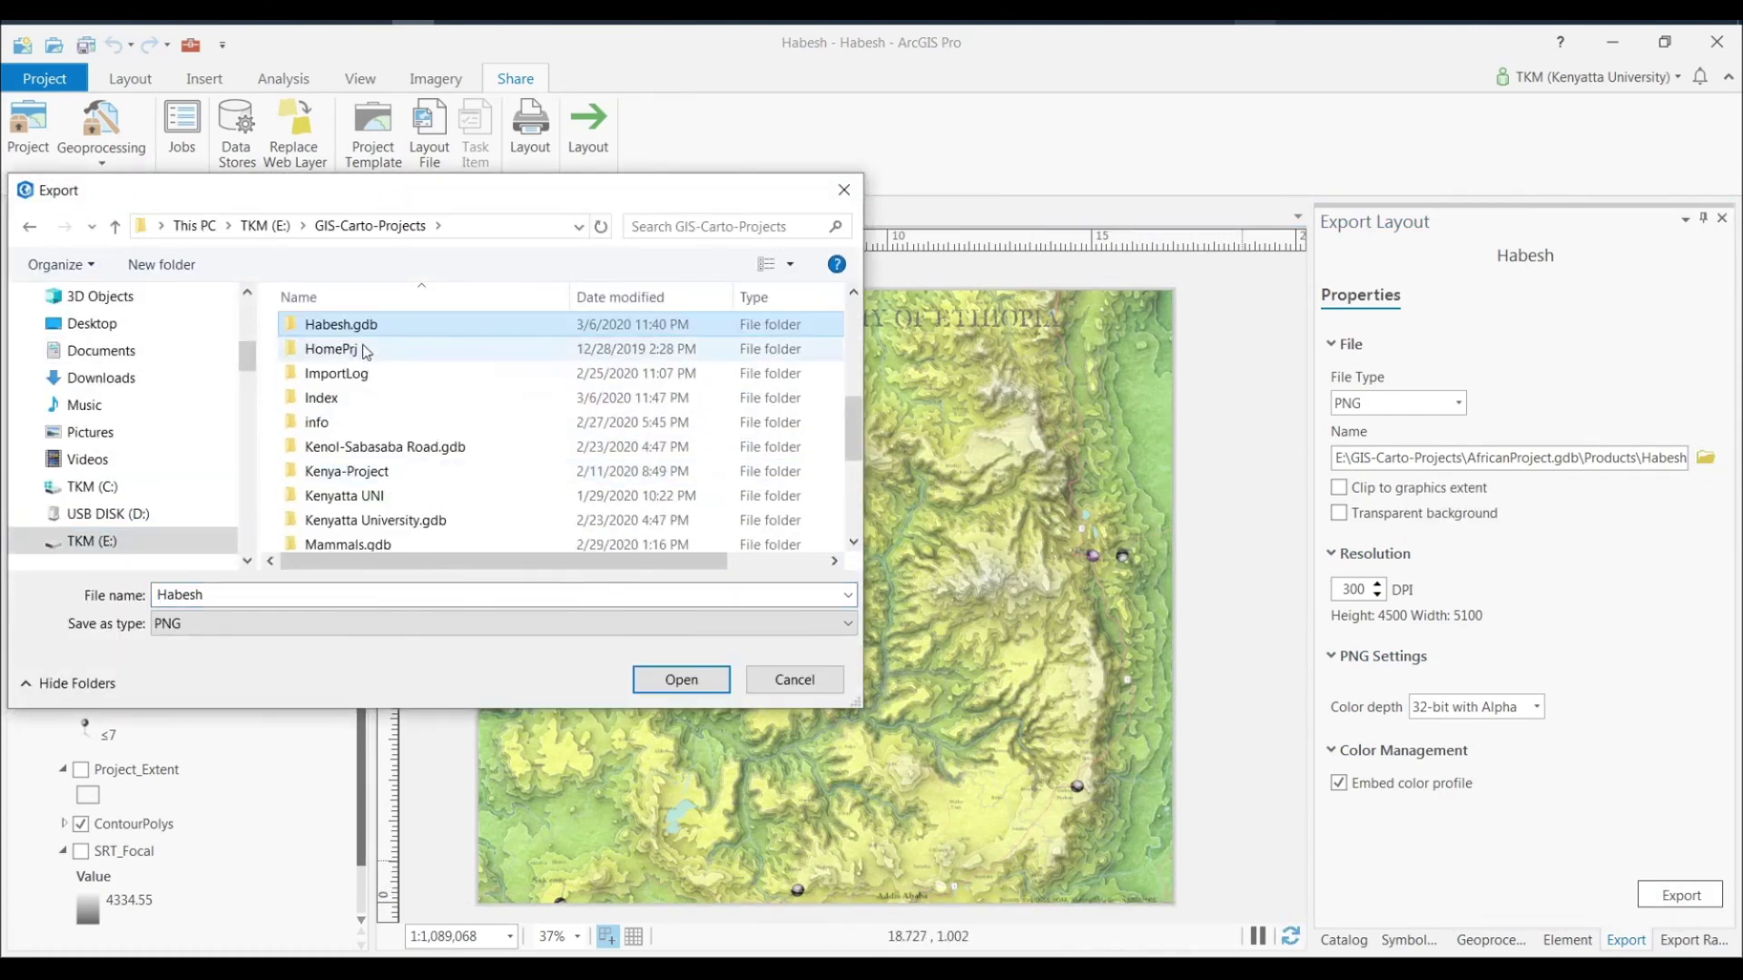
double_click(354, 333)
left_click(681, 680)
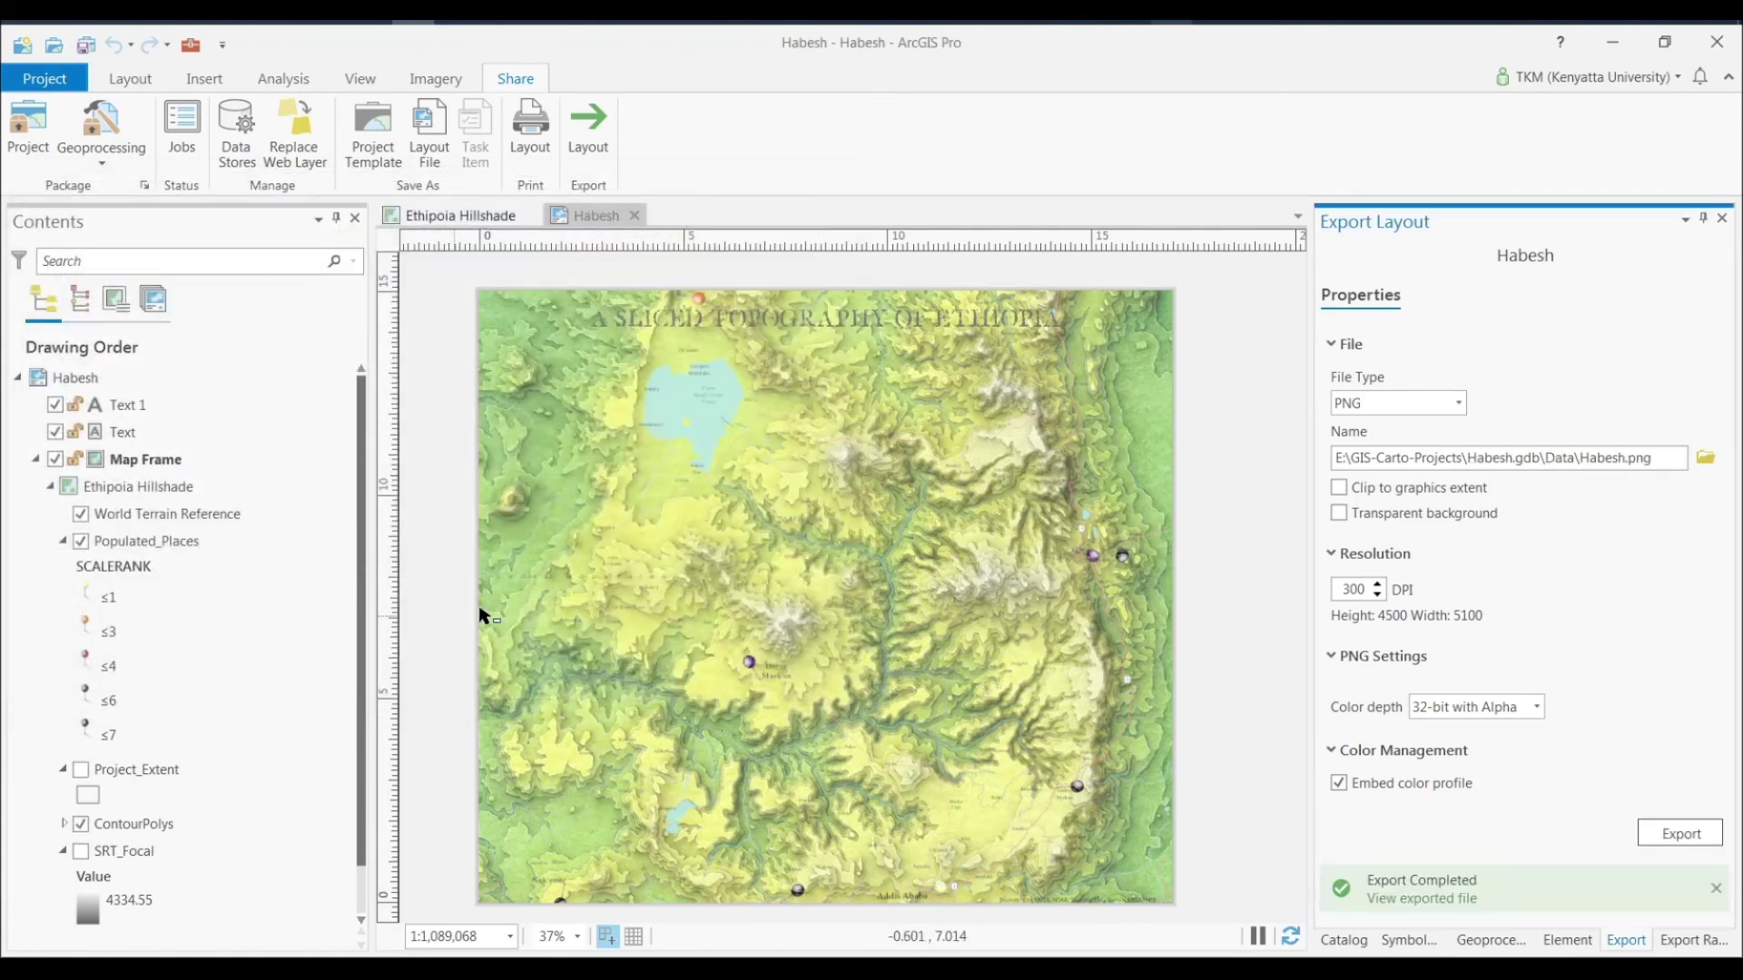
left_click(1427, 900)
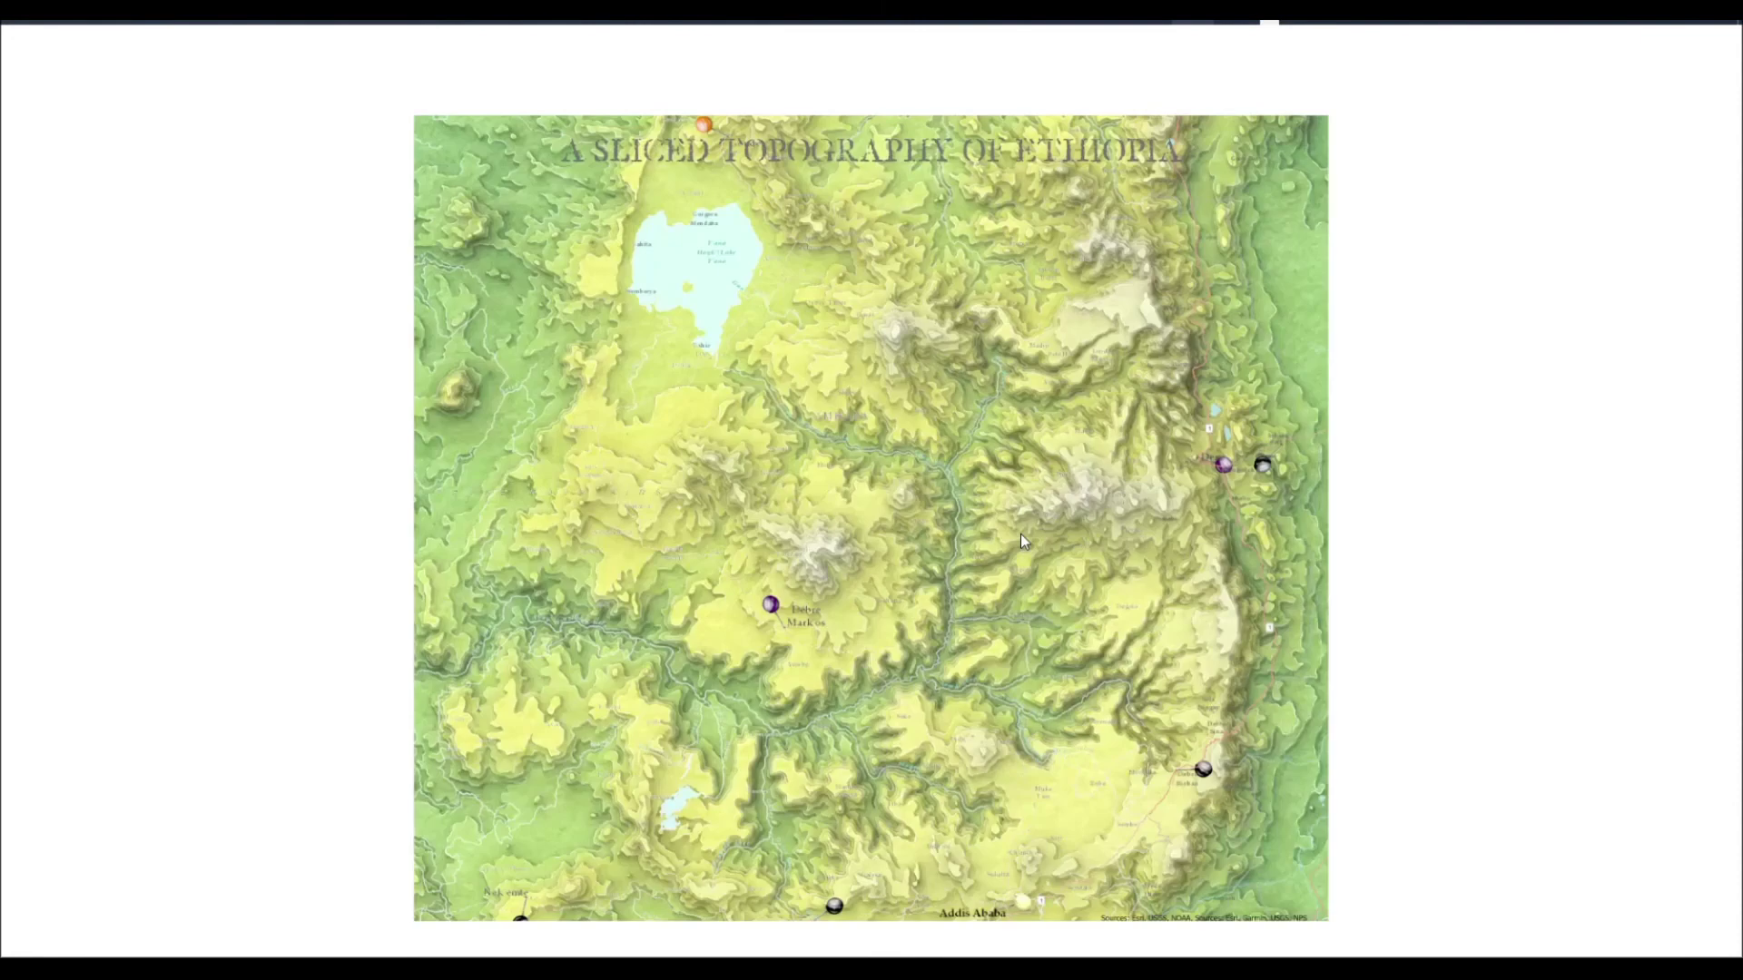
mouse_move(883, 465)
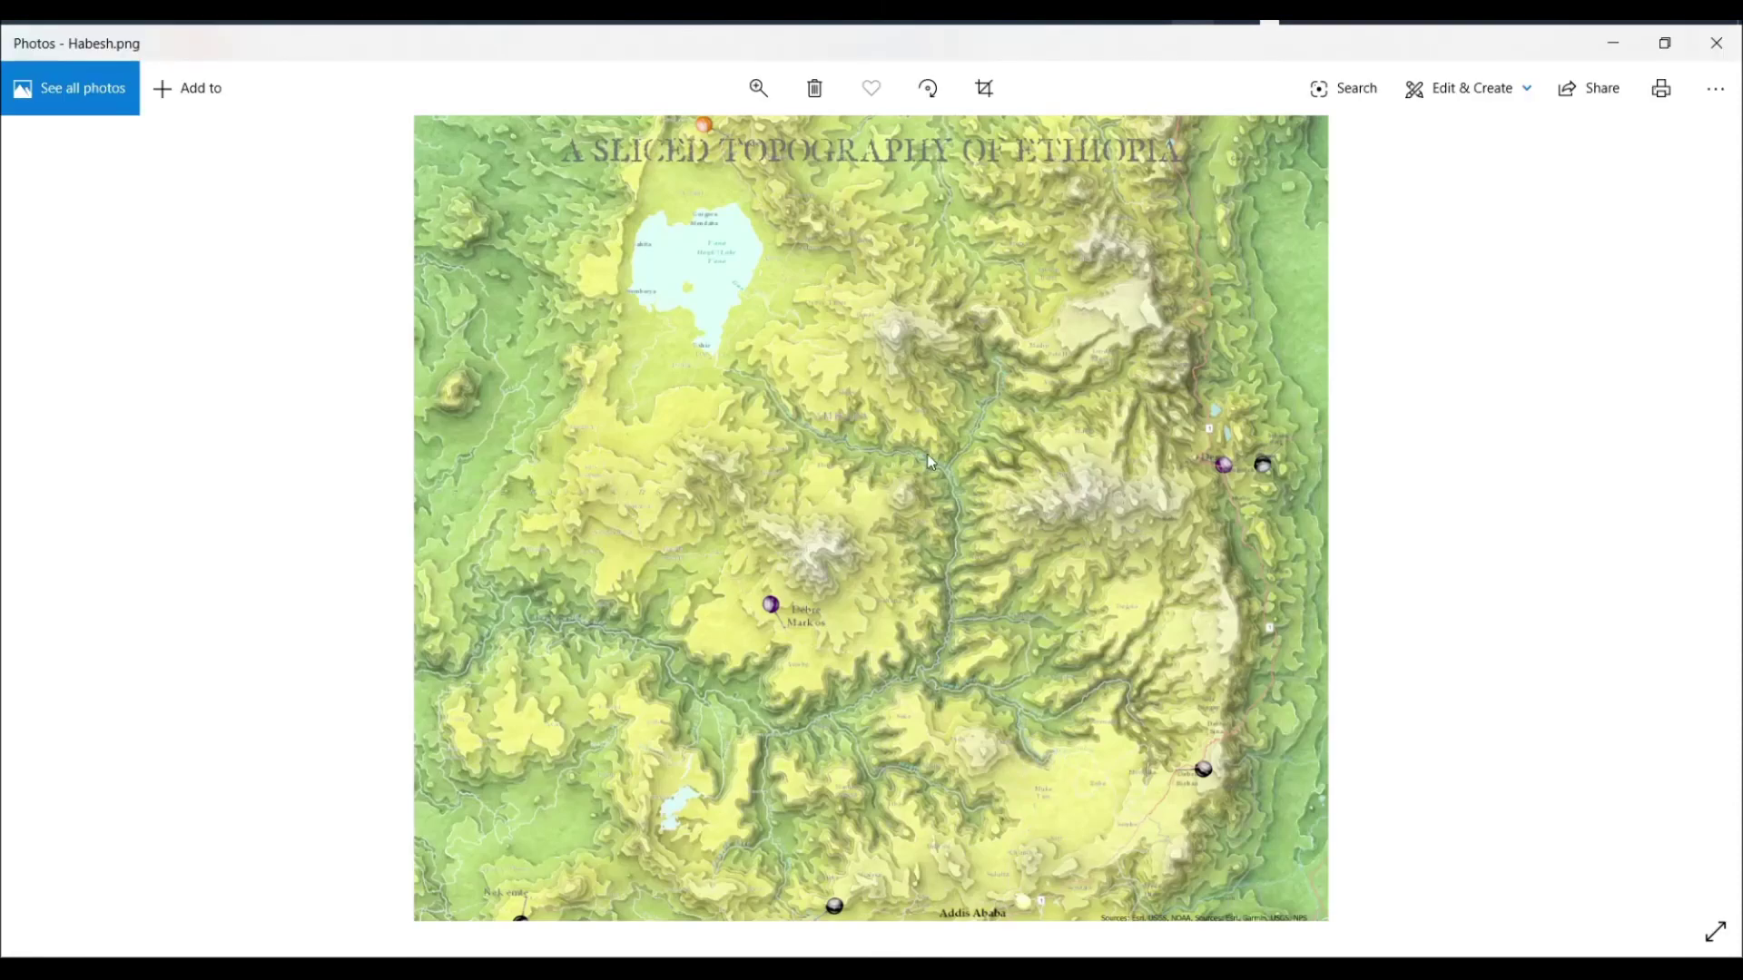